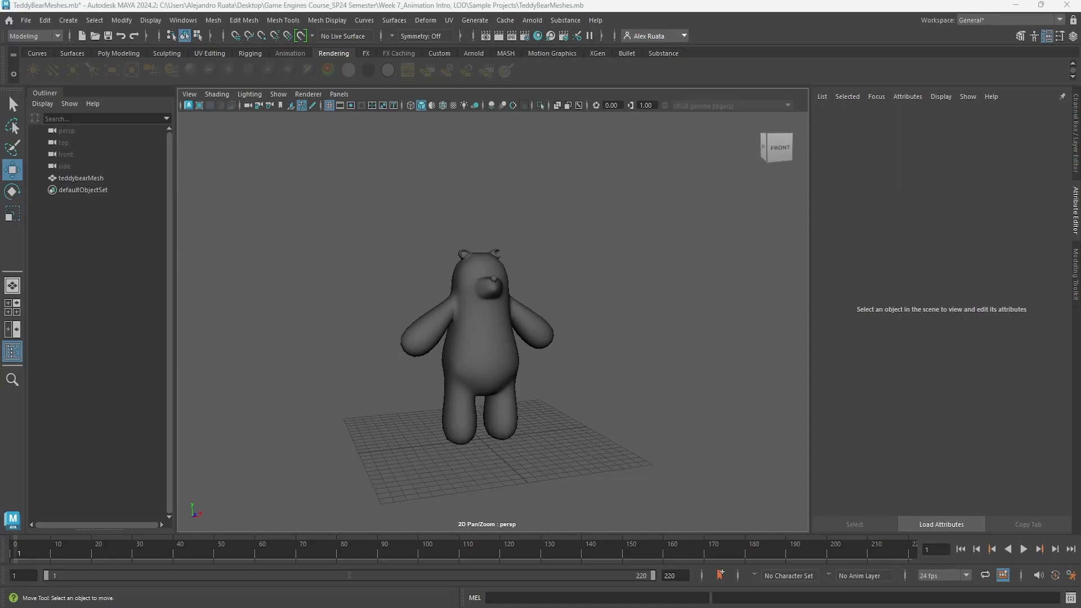
Examine the teddy bear model from several angles in the perspective viewport.
{"action": "mouse_move", "coordinate": [355, 326]}
{"action": "left_mouse_down", "text": "alt"}
{"action": "mouse_move", "coordinate": [343, 338]}
{"action": "mouse_move", "coordinate": [244, 345]}
{"action": "mouse_move", "coordinate": [420, 332]}
{"action": "mouse_move", "coordinate": [407, 316]}
{"action": "mouse_move", "coordinate": [322, 313]}
{"action": "mouse_move", "coordinate": [209, 338]}
{"action": "mouse_move", "coordinate": [313, 352]}
{"action": "mouse_move", "coordinate": [509, 326]}
{"action": "mouse_move", "coordinate": [726, 331]}
{"action": "mouse_move", "coordinate": [275, 315]}
{"action": "mouse_move", "coordinate": [451, 321]}
{"action": "mouse_move", "coordinate": [358, 327]}
{"action": "mouse_move", "coordinate": [374, 338]}
{"action": "mouse_move", "coordinate": [459, 326]}
{"action": "mouse_move", "coordinate": [348, 323]}
{"action": "mouse_move", "coordinate": [362, 342]}
{"action": "left_mouse_up", "text": "alt"}
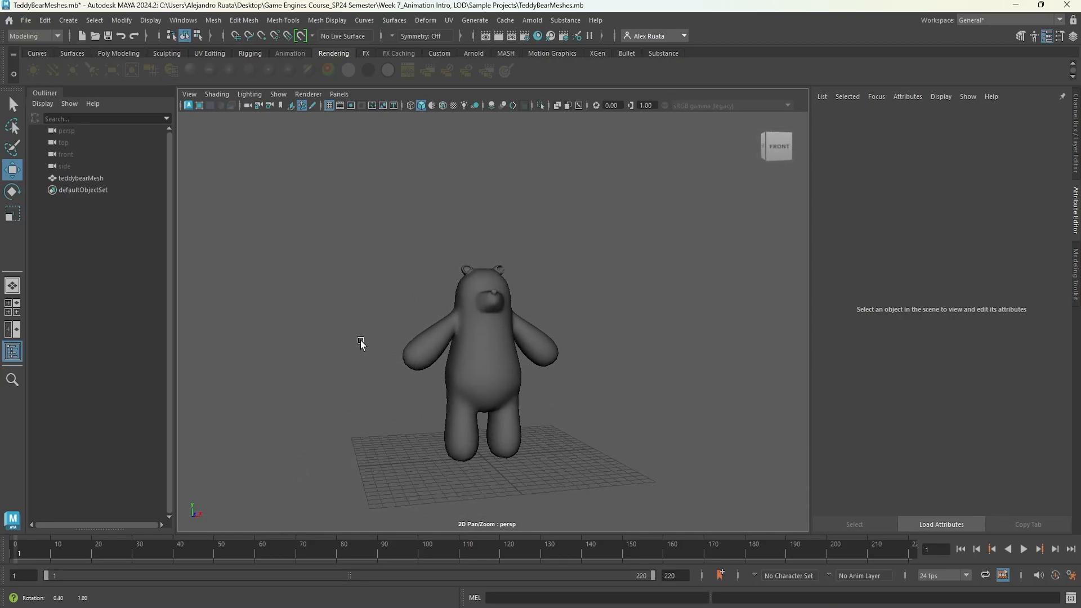
{"action": "right_click_drag", "start_coordinate": [352, 348], "coordinate": [495, 332], "text": "alt"}
{"action": "middle_click_drag", "start_coordinate": [496, 329], "coordinate": [493, 297], "text": "alt"}
{"action": "right_click_drag", "start_coordinate": [476, 312], "coordinate": [556, 316], "text": "alt"}
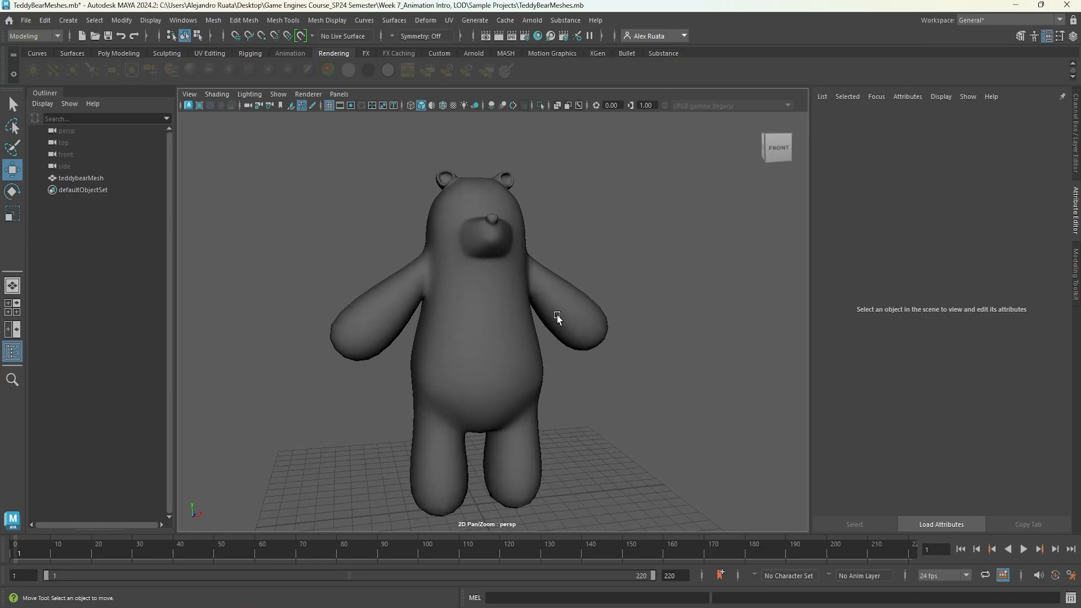
{"action": "middle_click_drag", "start_coordinate": [556, 316], "coordinate": [560, 290], "text": "alt"}
{"action": "left_click_drag", "start_coordinate": [560, 289], "coordinate": [559, 311], "text": "alt"}
{"action": "middle_click_drag", "start_coordinate": [519, 298], "coordinate": [523, 335], "text": "alt"}
{"action": "left_click_drag", "start_coordinate": [523, 337], "coordinate": [490, 324], "text": "alt"}
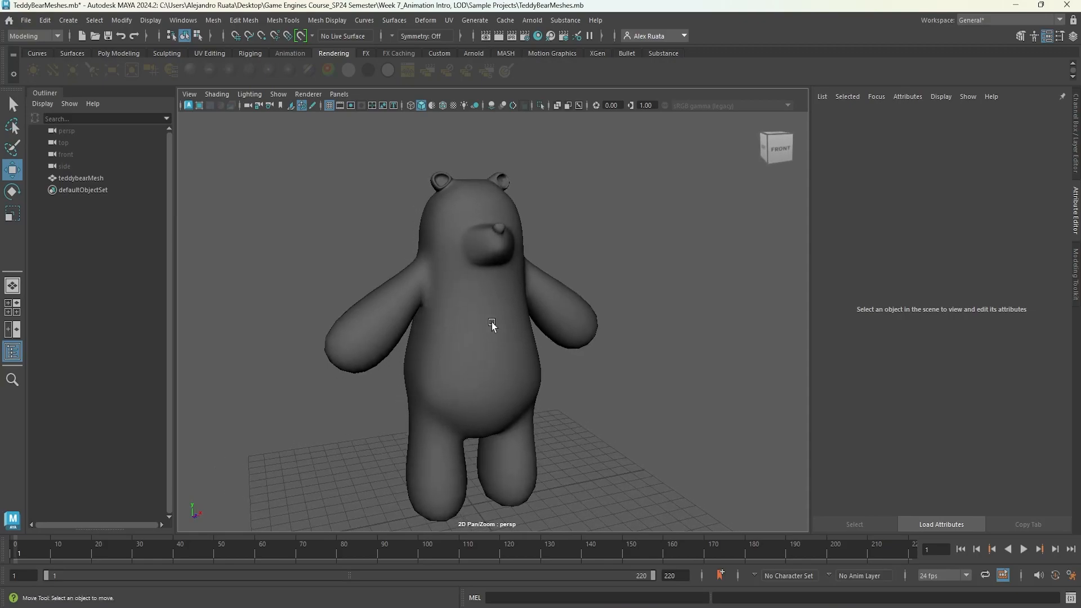
{"action": "middle_click_drag", "start_coordinate": [490, 330], "coordinate": [493, 317], "text": "alt"}
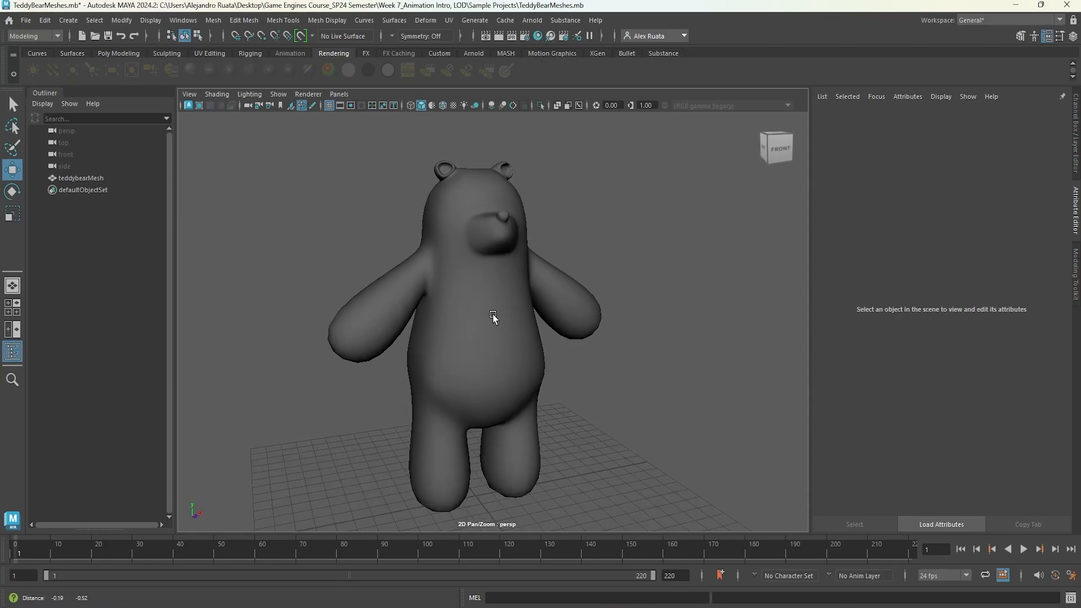
{"action": "mouse_move", "coordinate": [492, 314]}
{"action": "left_mouse_down", "text": "alt"}
{"action": "mouse_move", "coordinate": [492, 303]}
{"action": "mouse_move", "coordinate": [467, 302]}
{"action": "mouse_move", "coordinate": [488, 303]}
{"action": "left_mouse_up", "text": "alt"}
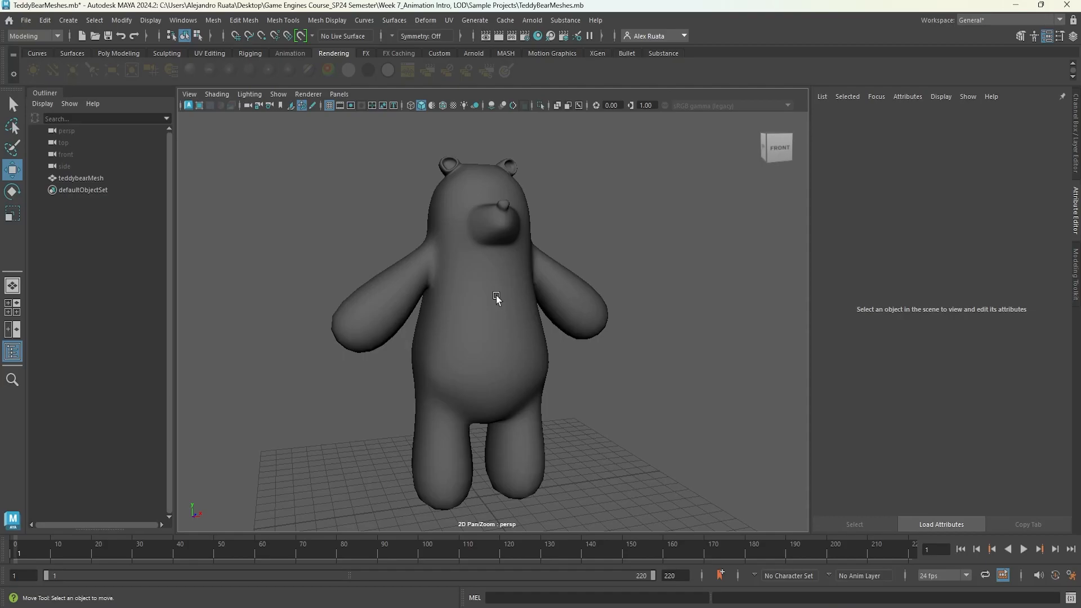
{"action": "mouse_move", "coordinate": [499, 300]}
{"action": "left_mouse_down", "text": "alt"}
{"action": "mouse_move", "coordinate": [475, 313]}
{"action": "mouse_move", "coordinate": [460, 296]}
{"action": "mouse_move", "coordinate": [402, 312]}
{"action": "mouse_move", "coordinate": [508, 306]}
{"action": "mouse_move", "coordinate": [484, 305]}
{"action": "left_mouse_up", "text": "alt"}
{"action": "scroll", "coordinate": [458, 265], "scroll_direction": "up", "scroll_amount": 3}
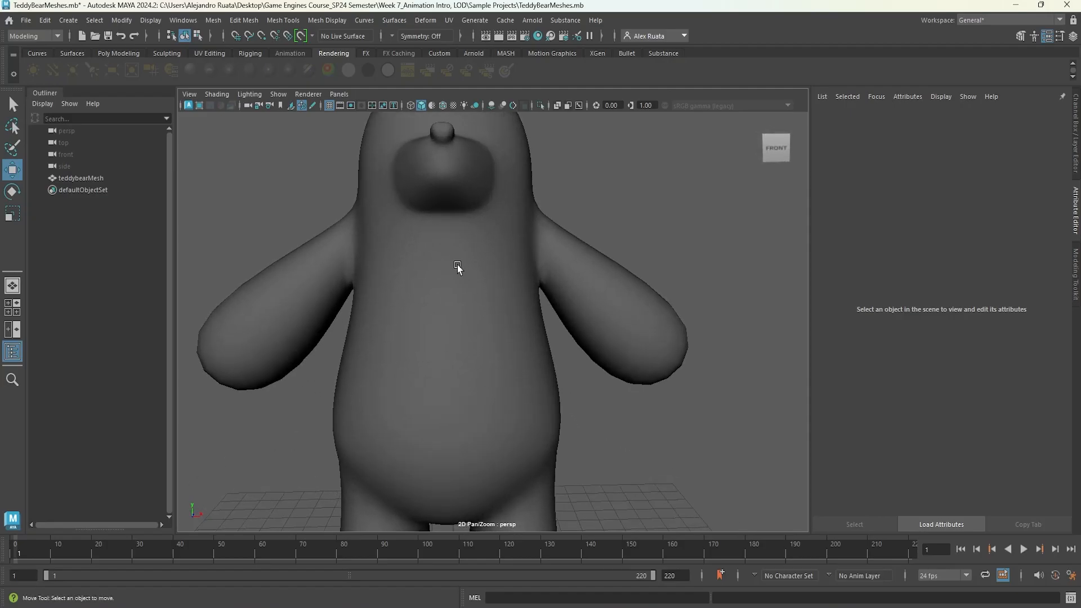
Turn on the Poly Count heads-up display with the teddy bear mesh selected.
{"action": "middle_click_drag", "start_coordinate": [457, 265], "coordinate": [468, 319], "text": "alt"}
{"action": "left_click", "coordinate": [421, 312]}
{"action": "left_click_drag", "start_coordinate": [421, 313], "coordinate": [388, 337], "text": "alt"}
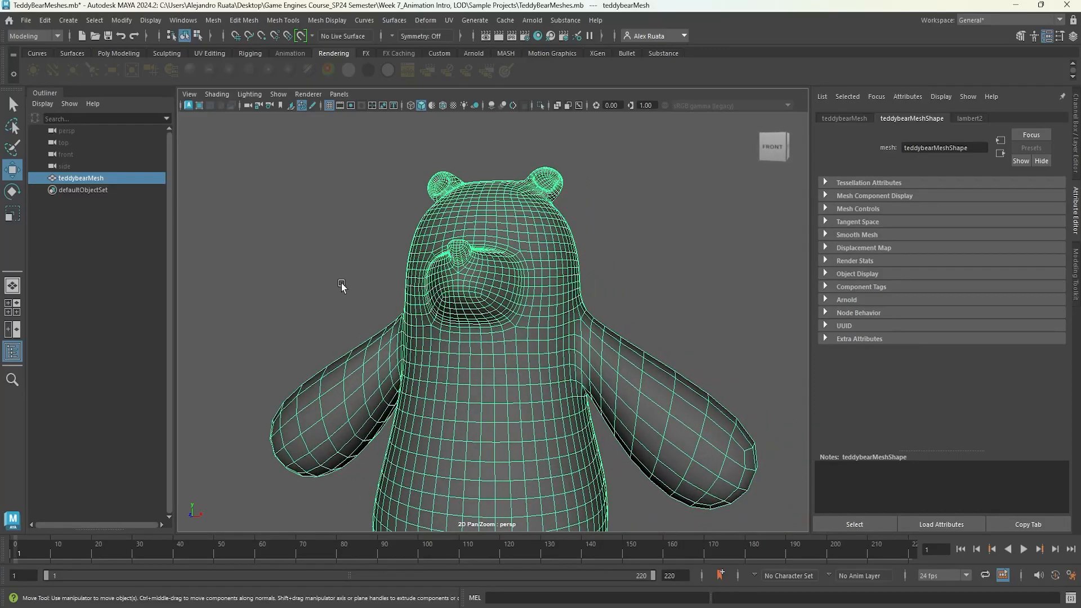
{"action": "left_click", "coordinate": [342, 286]}
{"action": "scroll", "coordinate": [483, 362], "scroll_direction": "down", "scroll_amount": 10}
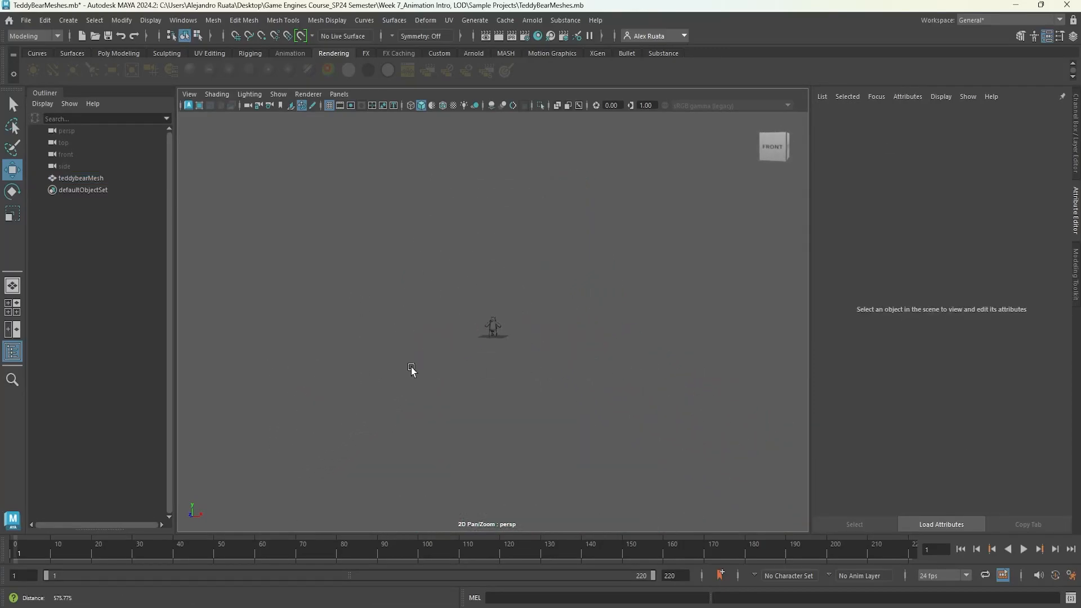
{"action": "left_click_drag", "start_coordinate": [512, 354], "coordinate": [593, 365], "text": "alt"}
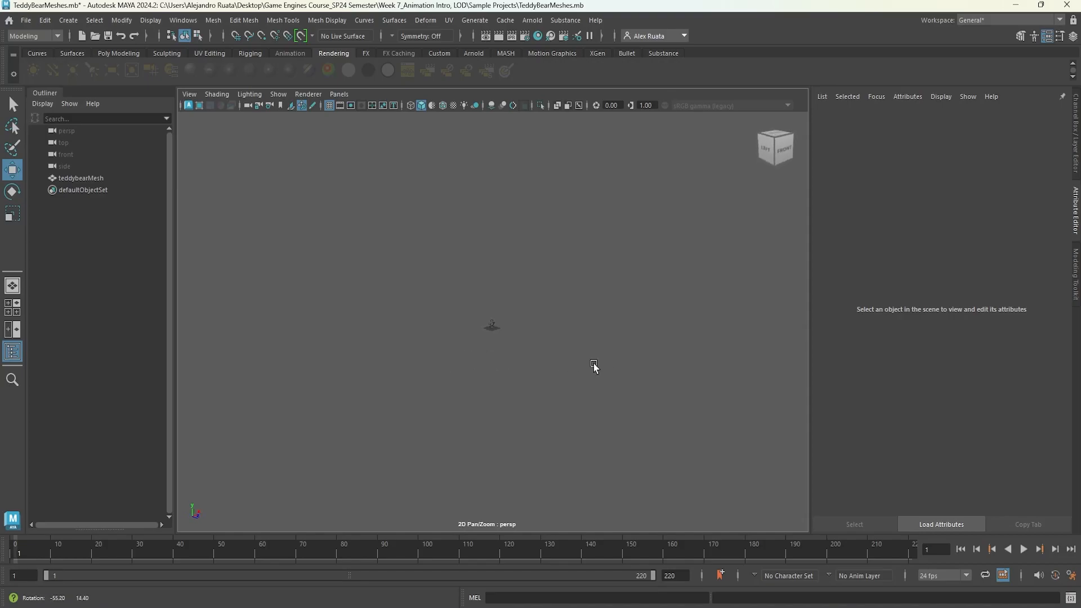
{"action": "left_click", "coordinate": [493, 327]}
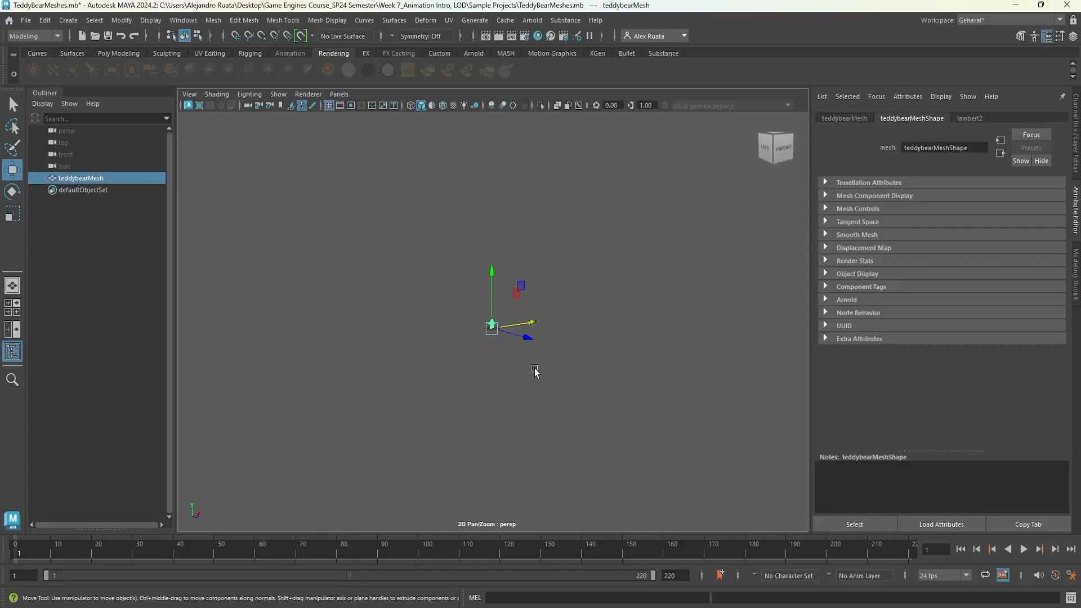
{"action": "left_click", "coordinate": [159, 24]}
{"action": "mouse_move", "coordinate": [186, 64]}
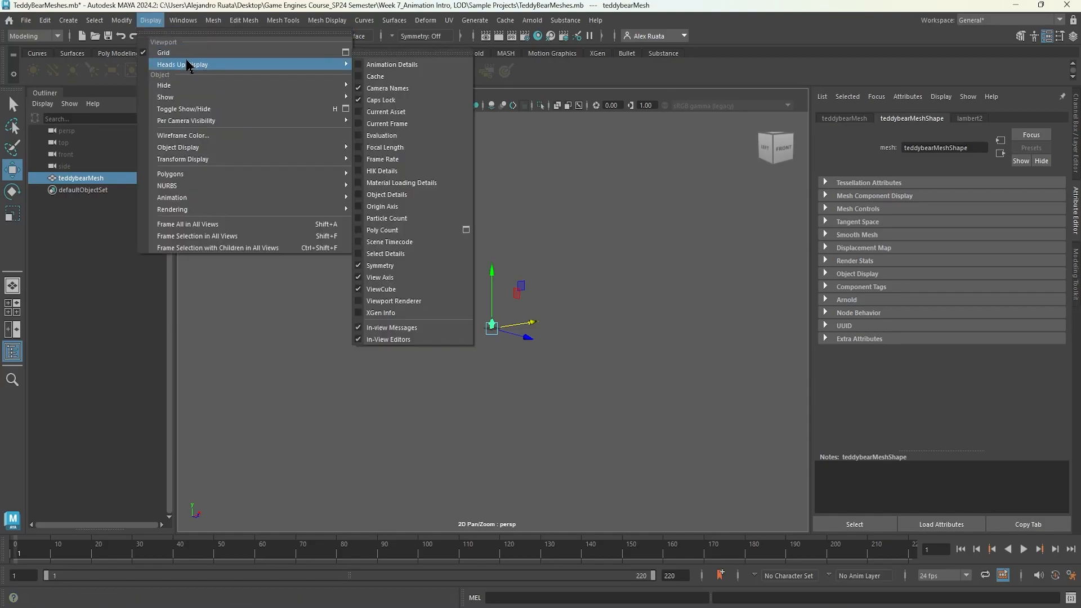
{"action": "left_click", "coordinate": [408, 230]}
{"action": "left_click_drag", "start_coordinate": [412, 251], "coordinate": [363, 251], "text": "alt"}
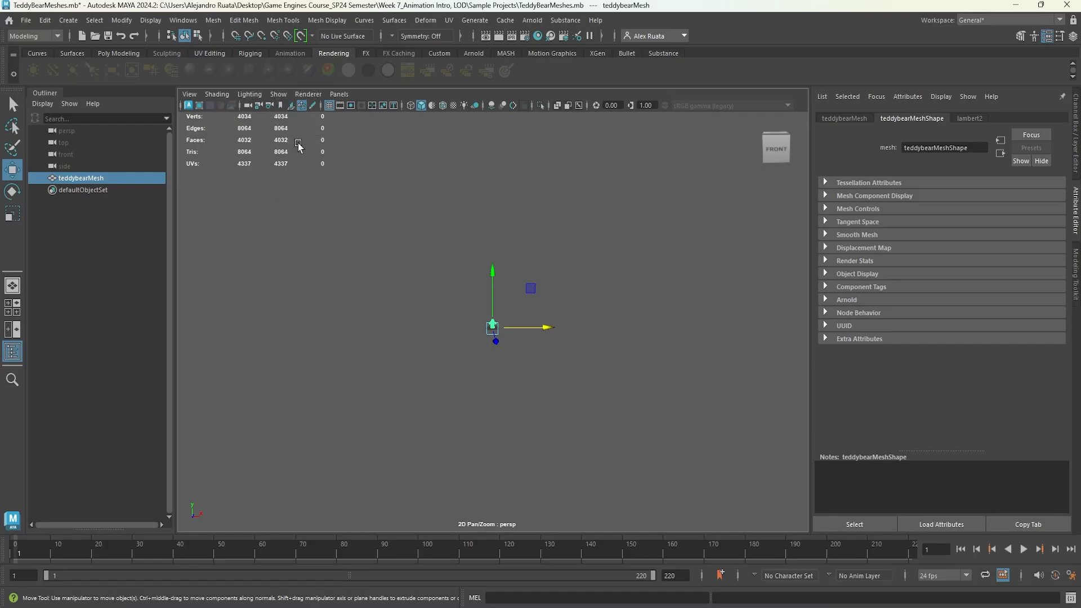
Compare the poly count readout with the mesh selected and deselected, then frame the selected mesh.
{"action": "left_click", "coordinate": [405, 309]}
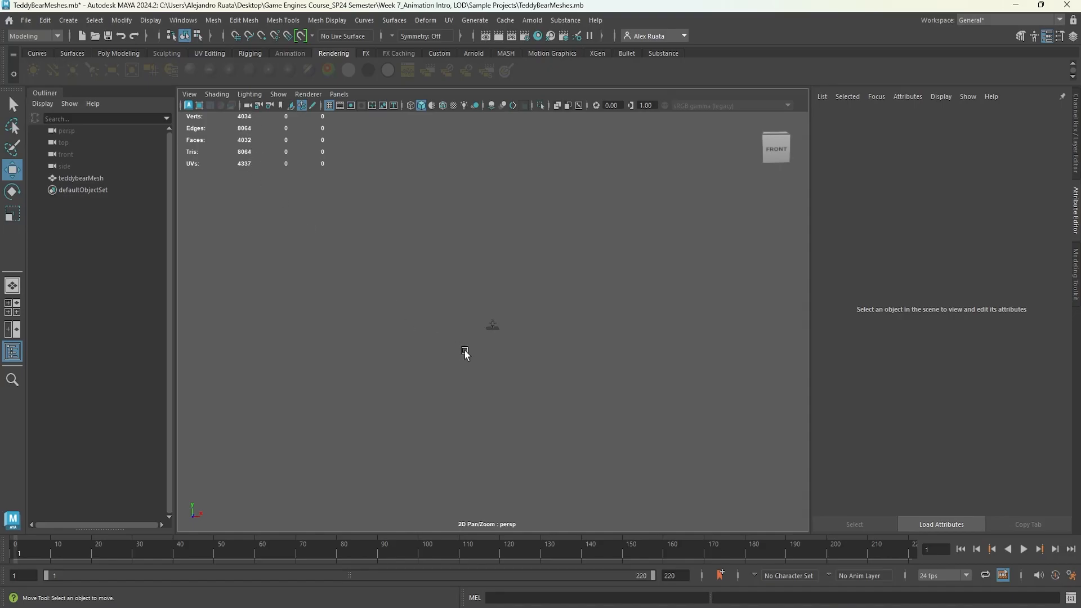
{"action": "left_click", "coordinate": [492, 326]}
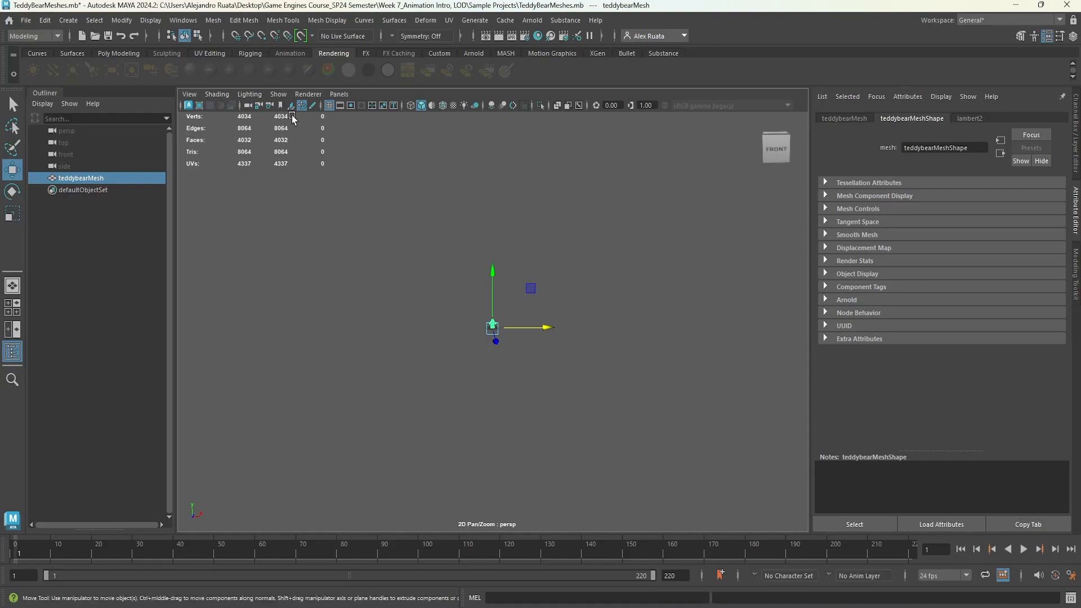
{"action": "left_click", "coordinate": [443, 319]}
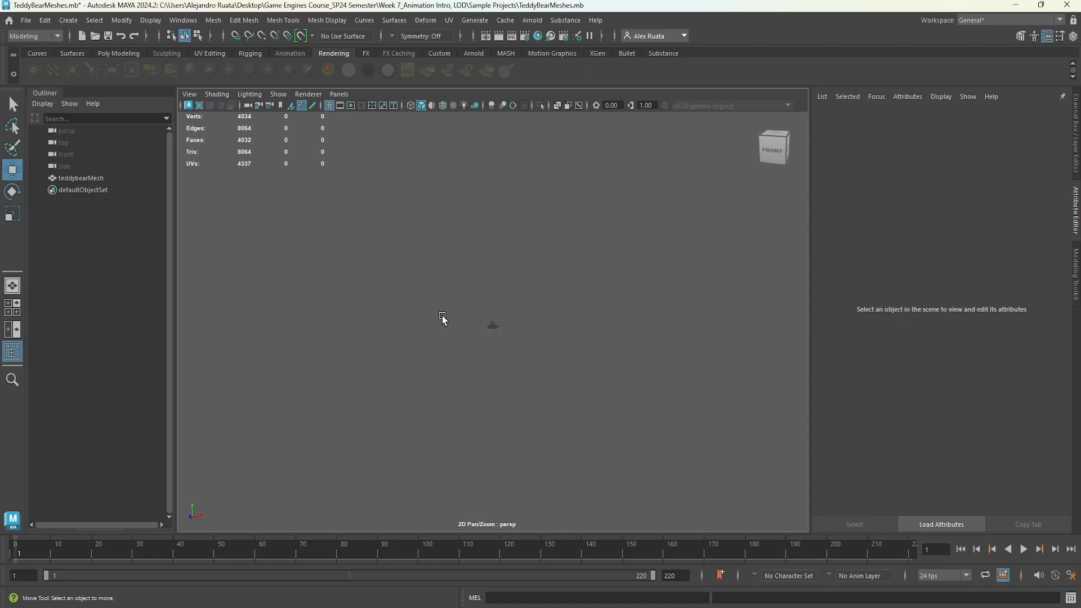
{"action": "left_click_drag", "start_coordinate": [488, 333], "coordinate": [451, 333], "text": "alt"}
{"action": "right_click_drag", "start_coordinate": [534, 357], "coordinate": [488, 359], "text": "alt"}
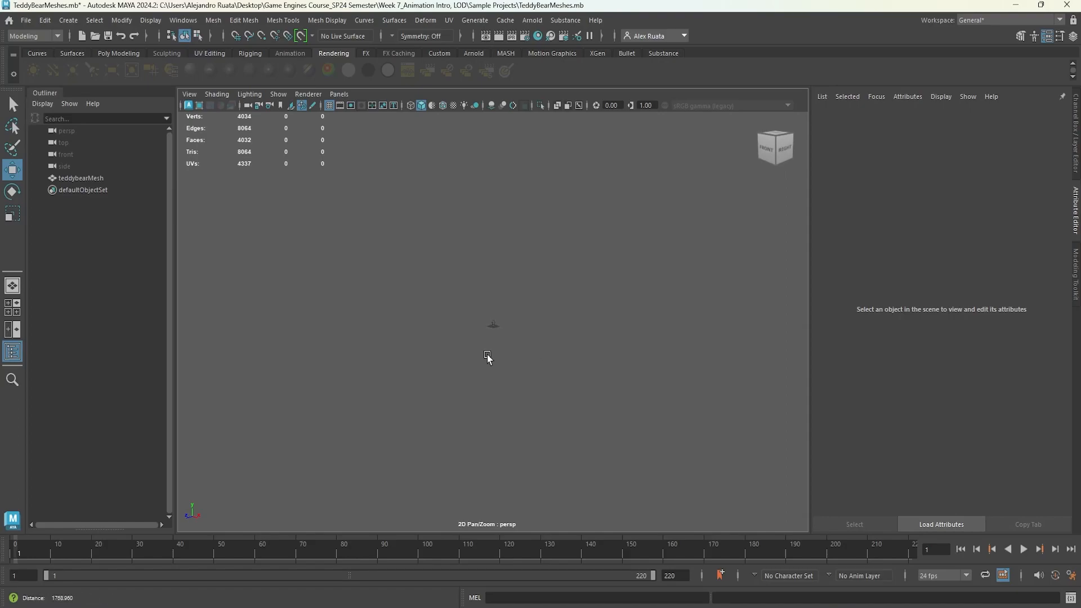
{"action": "right_click_drag", "start_coordinate": [616, 342], "coordinate": [428, 346], "text": "alt"}
{"action": "left_click_drag", "start_coordinate": [434, 349], "coordinate": [502, 339], "text": "alt"}
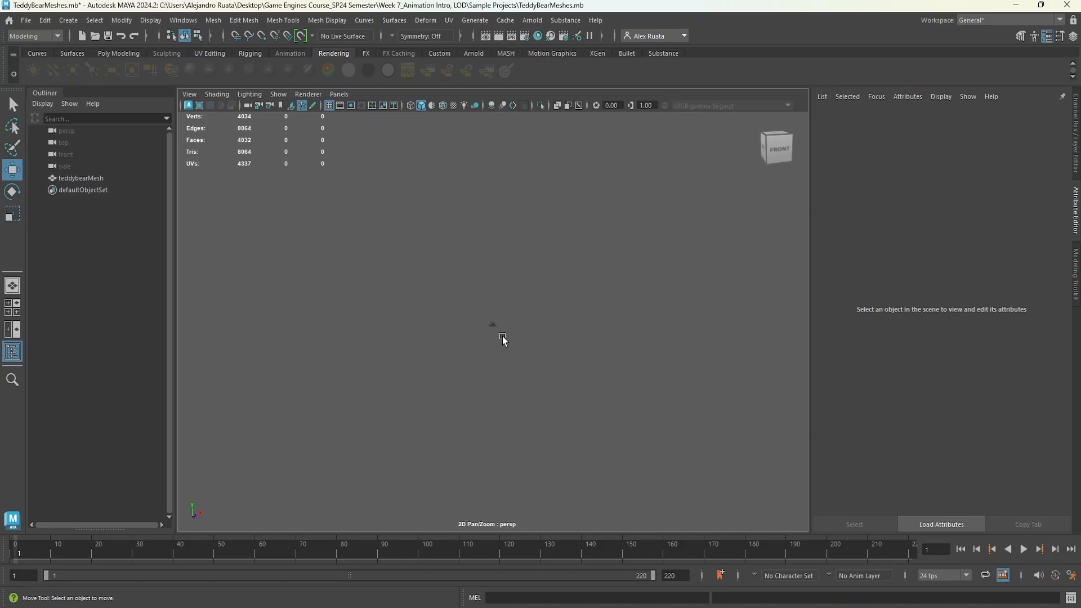
{"action": "left_click", "coordinate": [493, 325]}
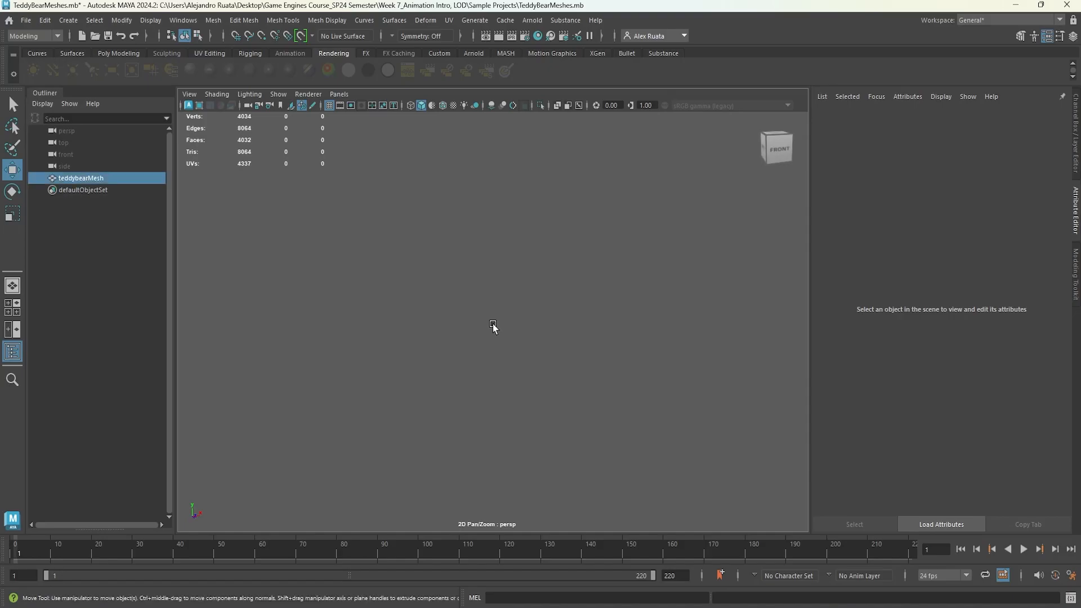
{"action": "key", "text": "f"}
{"action": "left_click", "coordinate": [629, 369]}
{"action": "left_click_drag", "start_coordinate": [629, 370], "coordinate": [581, 385], "text": "alt"}
{"action": "left_click", "coordinate": [502, 325]}
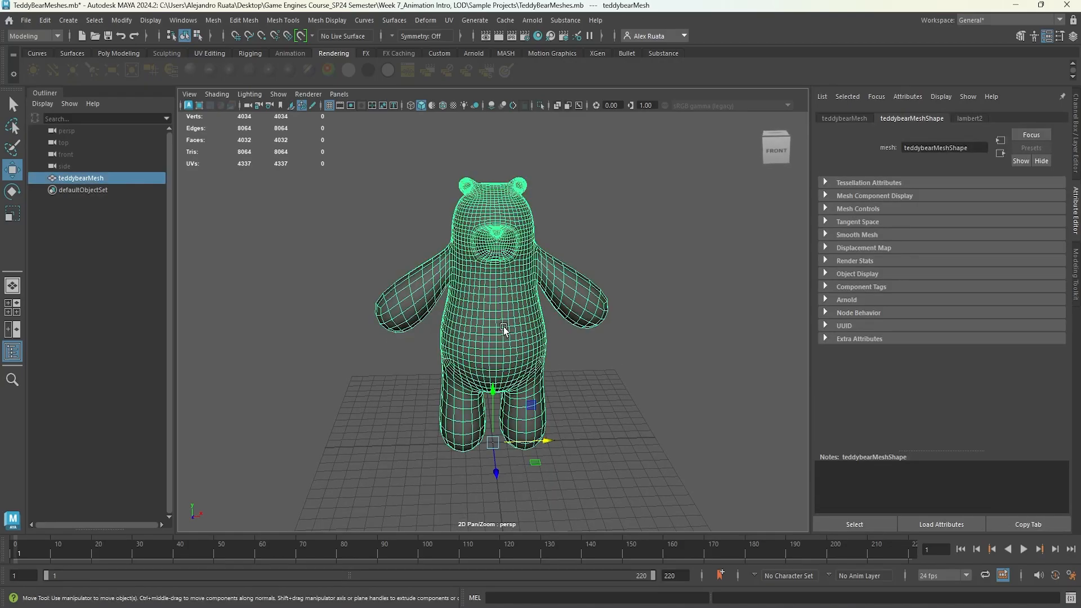
Rename the teddy bear mesh to teddy_LOD00.
{"action": "double_click", "coordinate": [103, 177]}
{"action": "left_click", "coordinate": [117, 178]}
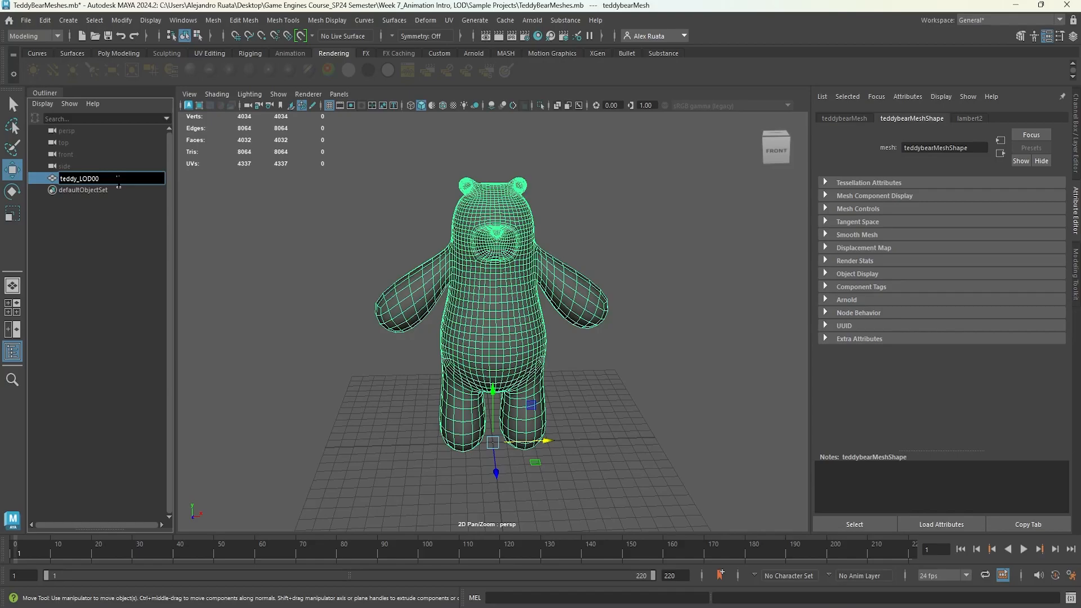
{"action": "key", "text": "Return"}
Duplicate teddy_LOD00 and move the copy to the side of the original.
{"action": "left_click_drag", "start_coordinate": [354, 330], "coordinate": [351, 336], "text": "alt"}
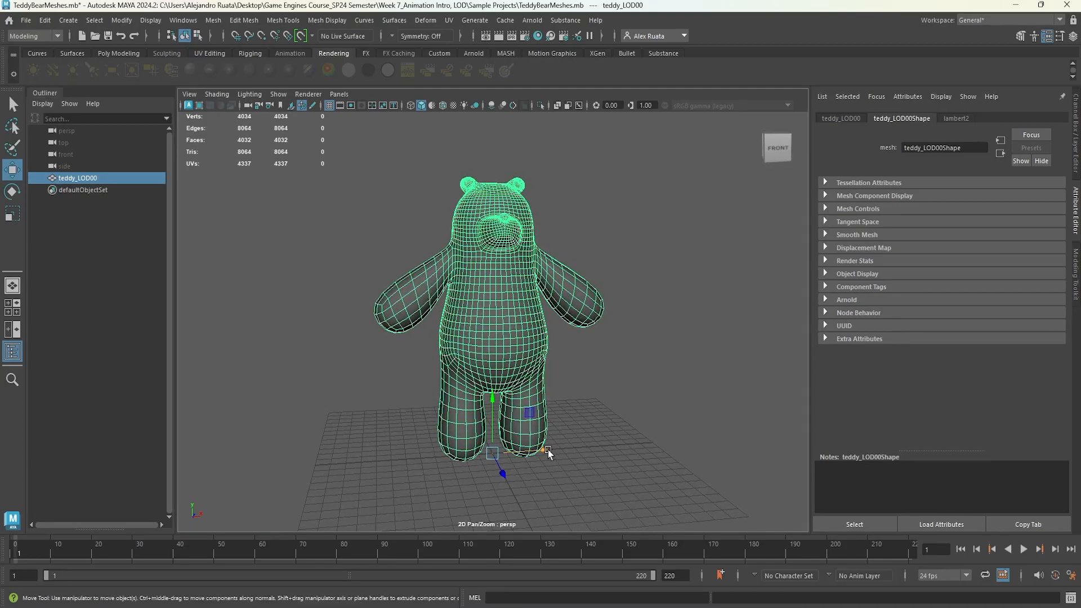
{"action": "left_click_drag", "start_coordinate": [548, 450], "coordinate": [312, 456]}
{"action": "left_click_drag", "start_coordinate": [424, 428], "coordinate": [451, 440], "text": "alt"}
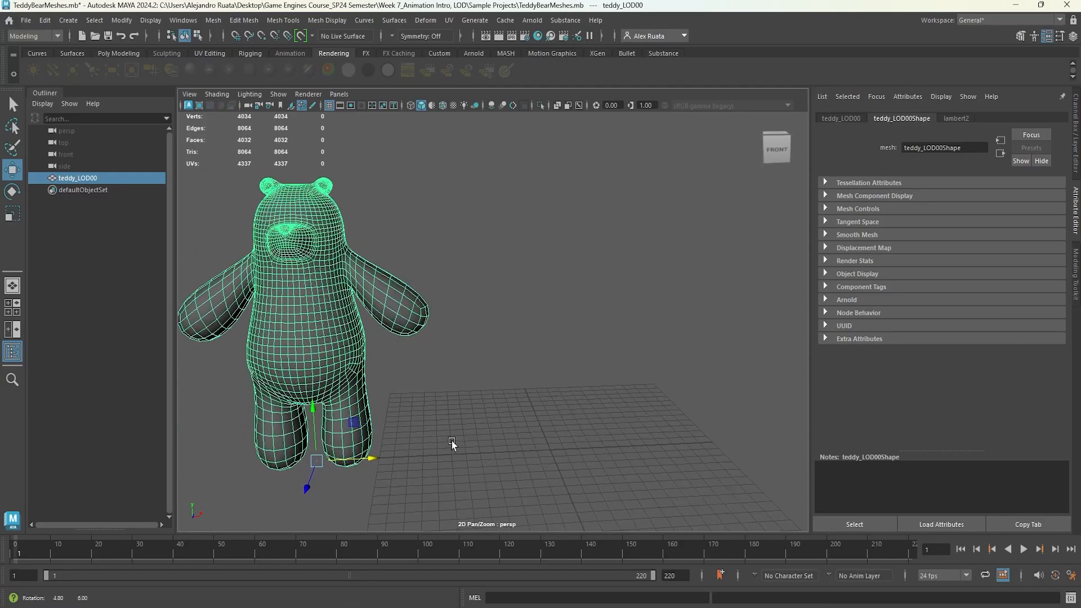
{"action": "key", "text": "ctrl+d"}
{"action": "left_click_drag", "start_coordinate": [376, 454], "coordinate": [483, 407]}
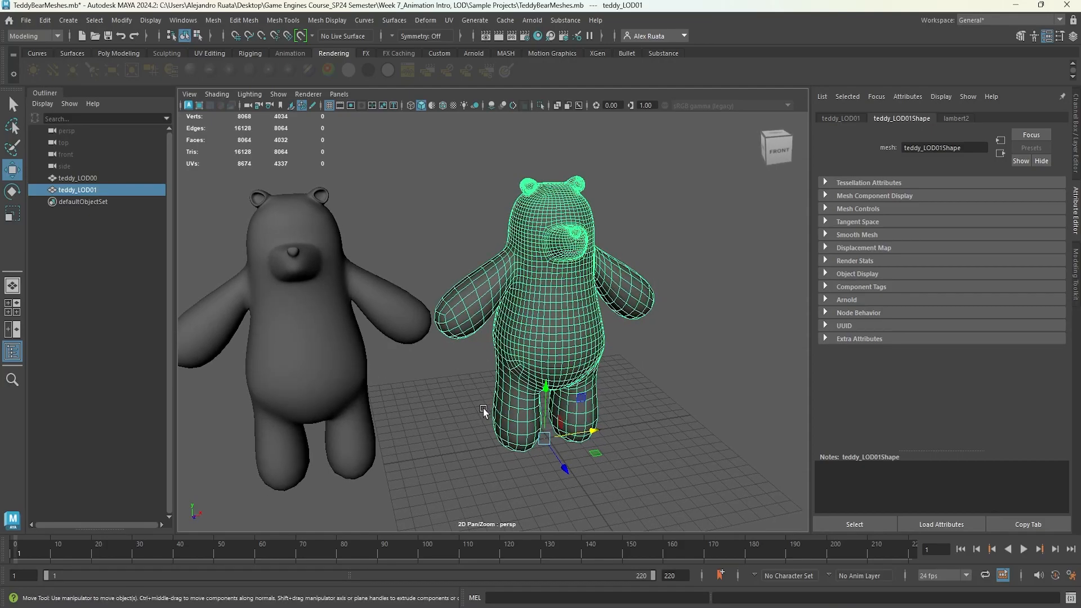
Reduce the duplicated mesh teddy_LOD01 by 50 percent with the Reduce command.
{"action": "left_click", "coordinate": [302, 376]}
{"action": "left_click_drag", "start_coordinate": [303, 375], "coordinate": [266, 369], "text": "alt"}
{"action": "left_click", "coordinate": [509, 315]}
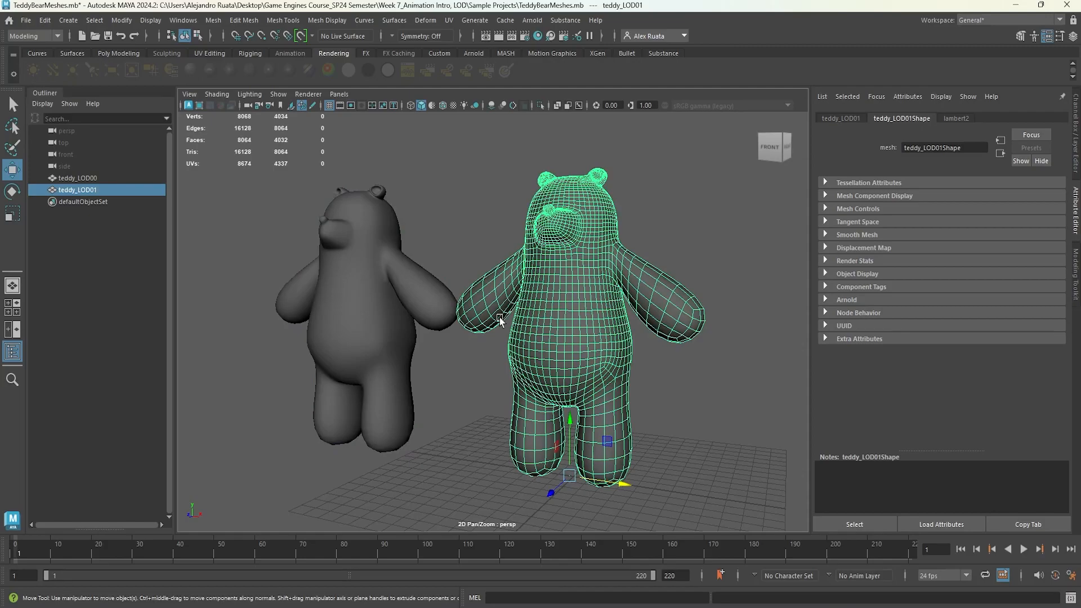
{"action": "left_click_drag", "start_coordinate": [435, 356], "coordinate": [458, 382], "text": "alt"}
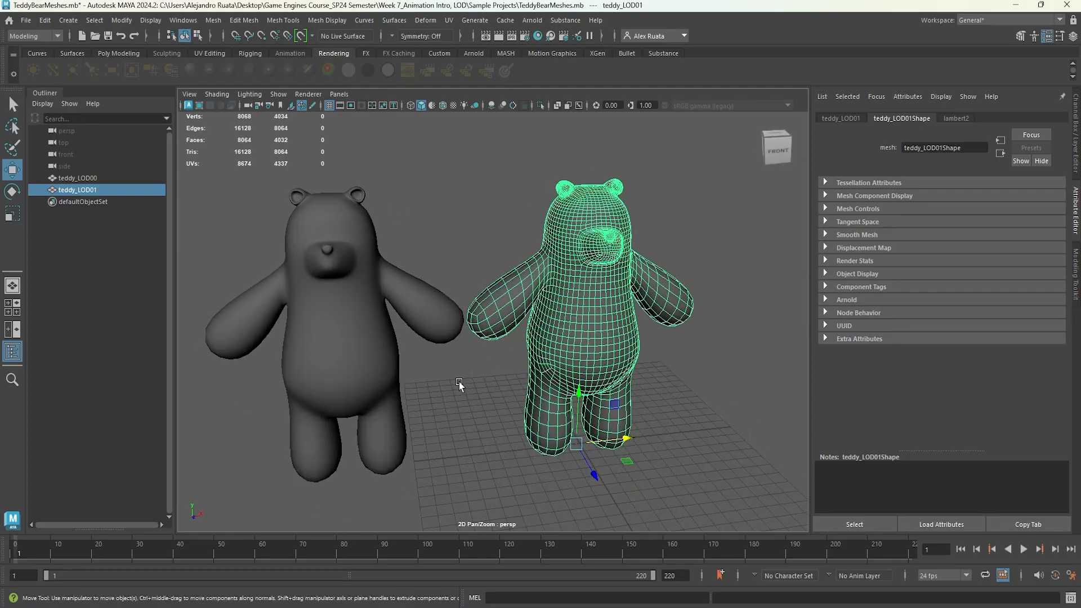
{"action": "left_click", "coordinate": [215, 22]}
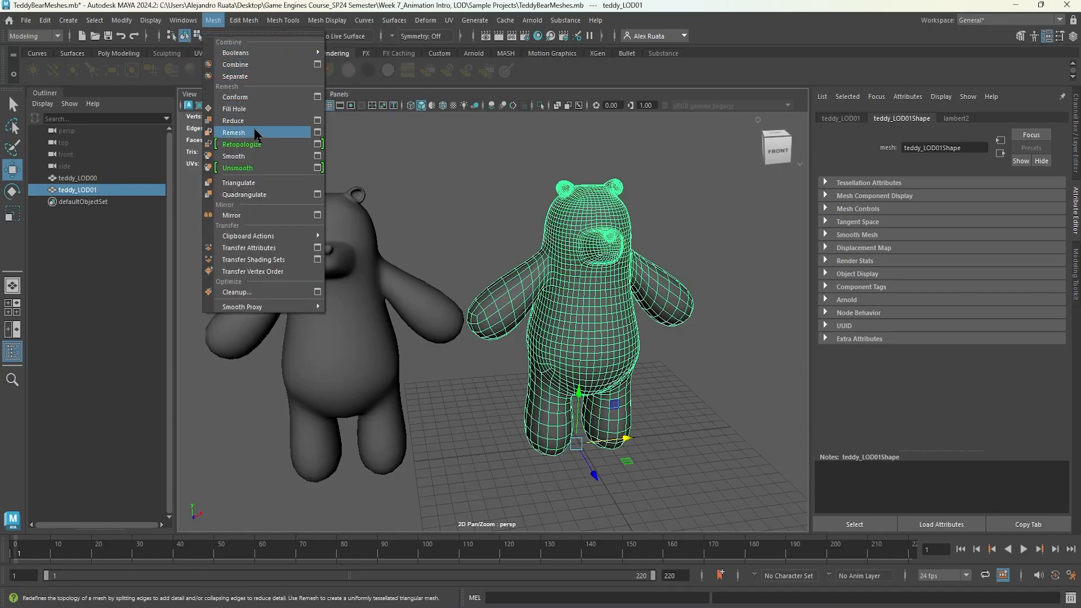
{"action": "left_click", "coordinate": [313, 121]}
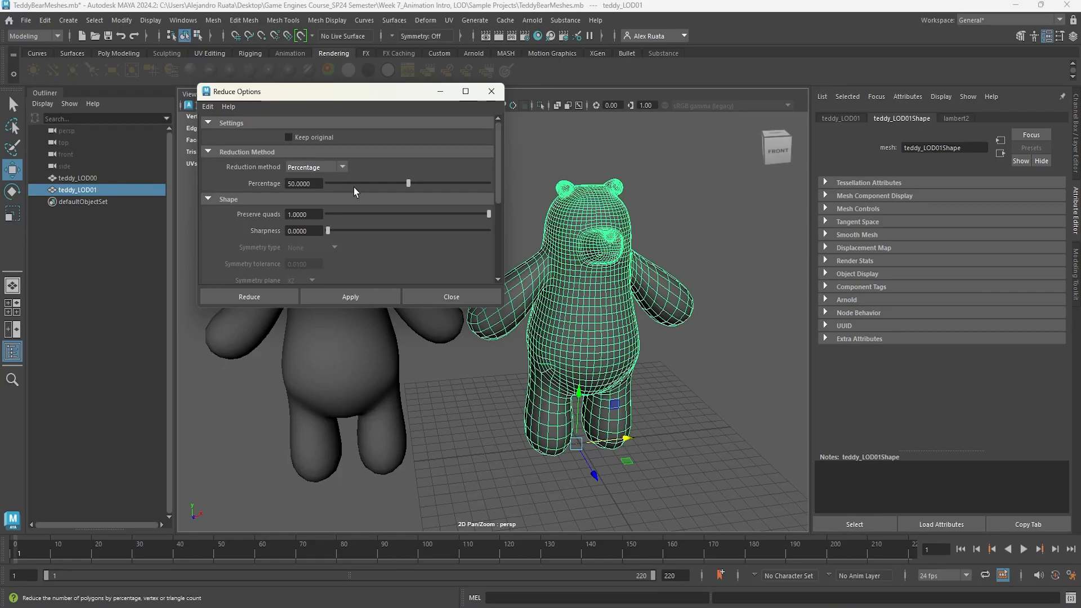
{"action": "left_click", "coordinate": [280, 298]}
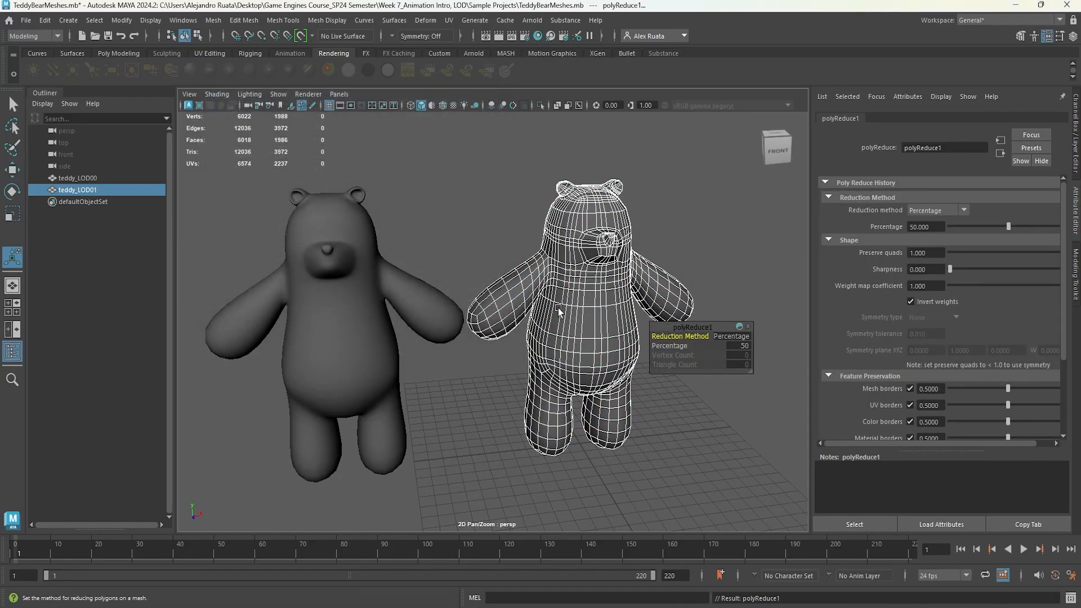
Compare the poly counts of the reduced mesh and the original teddy_LOD00.
{"action": "middle_click_drag", "start_coordinate": [535, 310], "coordinate": [513, 308], "text": "alt"}
{"action": "mouse_move", "coordinate": [513, 308]}
{"action": "left_mouse_down", "text": "alt"}
{"action": "mouse_move", "coordinate": [385, 303]}
{"action": "mouse_move", "coordinate": [494, 304]}
{"action": "left_mouse_up", "text": "alt"}
{"action": "key", "text": "w"}
{"action": "left_click_drag", "start_coordinate": [494, 252], "coordinate": [482, 256], "text": "alt"}
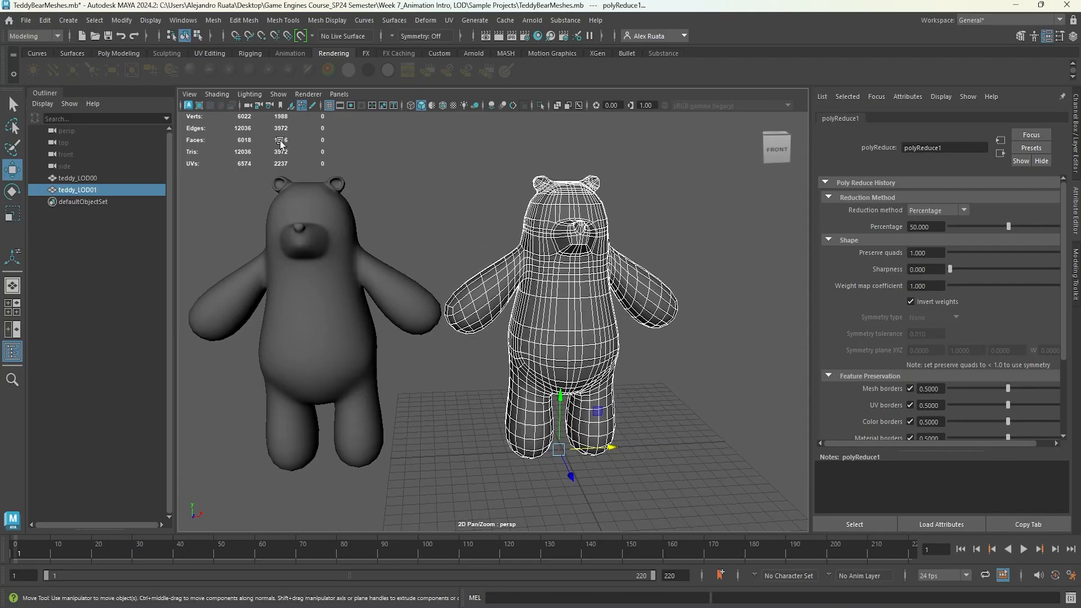
{"action": "key", "text": "ctrl"}
{"action": "key", "text": "ctrl"}
{"action": "key", "text": "ctrl"}
{"action": "key", "text": "ctrl"}
{"action": "key", "text": "ctrl"}
{"action": "key", "text": "ctrl"}
{"action": "left_click", "coordinate": [321, 226]}
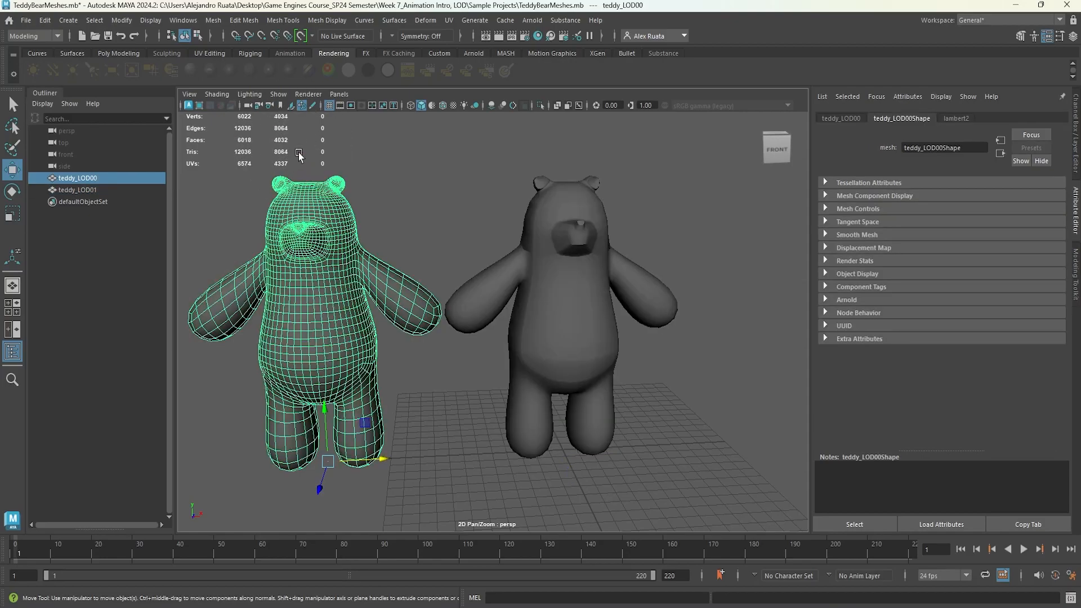
Duplicate teddy_LOD01 and move the copy to the right of it.
{"action": "left_click", "coordinate": [570, 294]}
{"action": "key", "text": "f"}
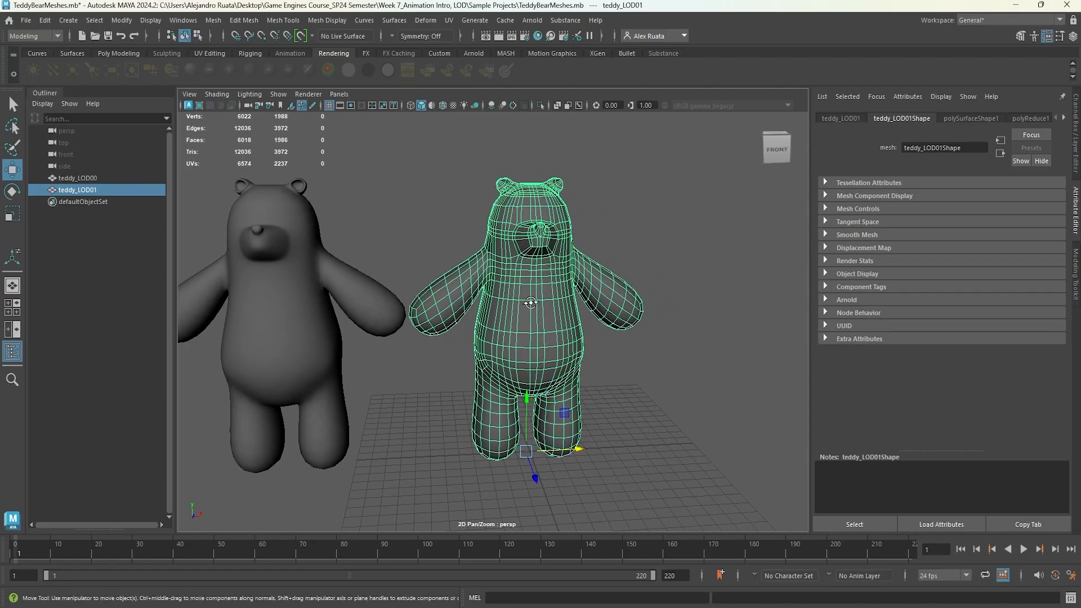
{"action": "key", "text": "ctrl+d"}
{"action": "left_click_drag", "start_coordinate": [578, 451], "coordinate": [800, 445]}
{"action": "middle_click_drag", "start_coordinate": [800, 444], "coordinate": [504, 353], "text": "alt"}
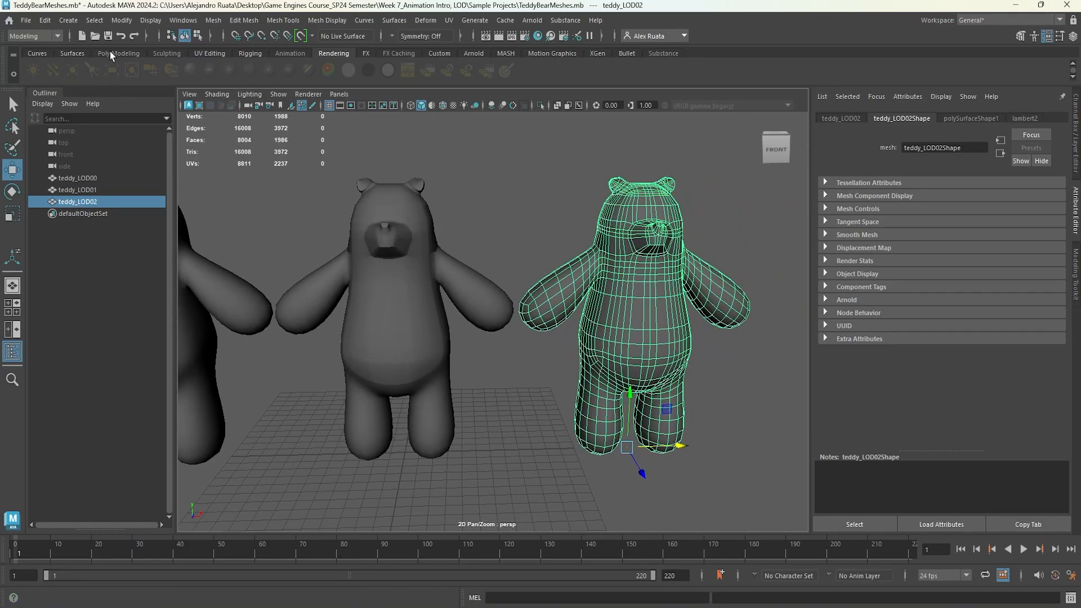
Reduce the new duplicate teddy_LOD02 by 50 percent with the Reduce command.
{"action": "left_click", "coordinate": [213, 22]}
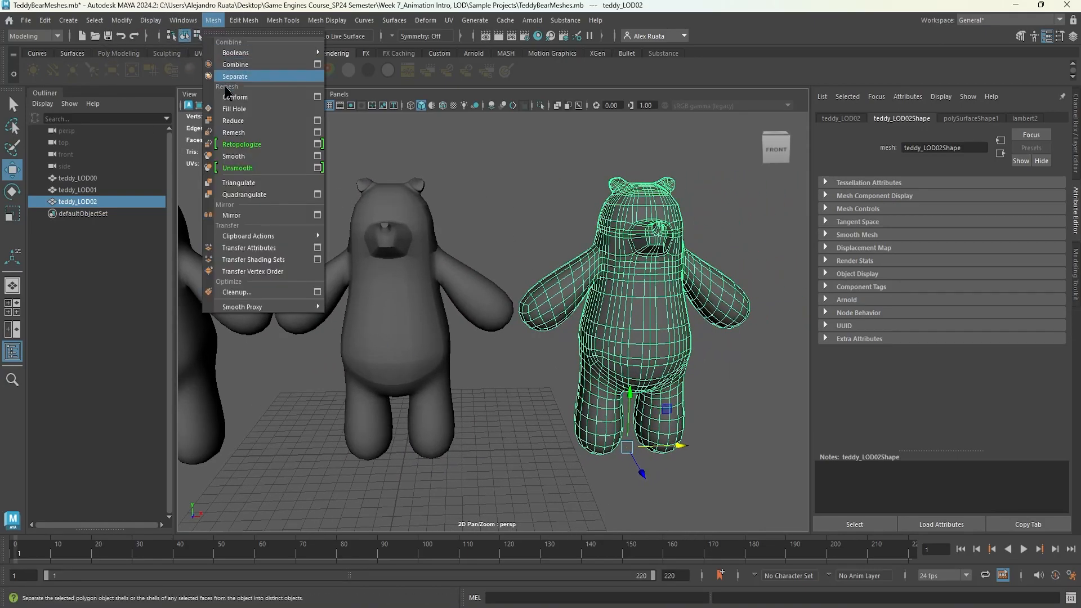
{"action": "left_click", "coordinate": [317, 121]}
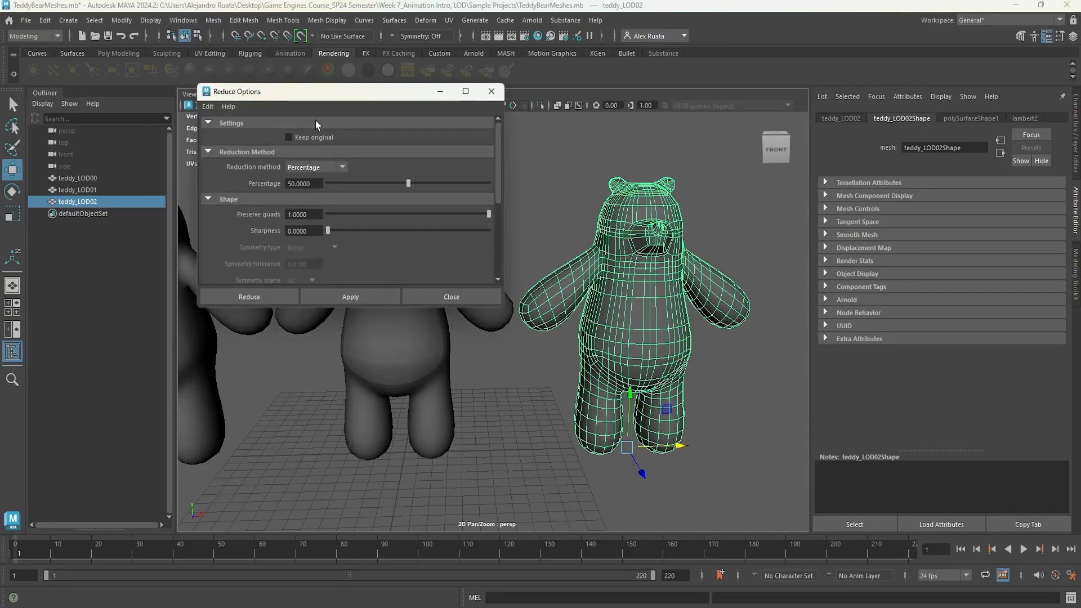
{"action": "left_click", "coordinate": [268, 298]}
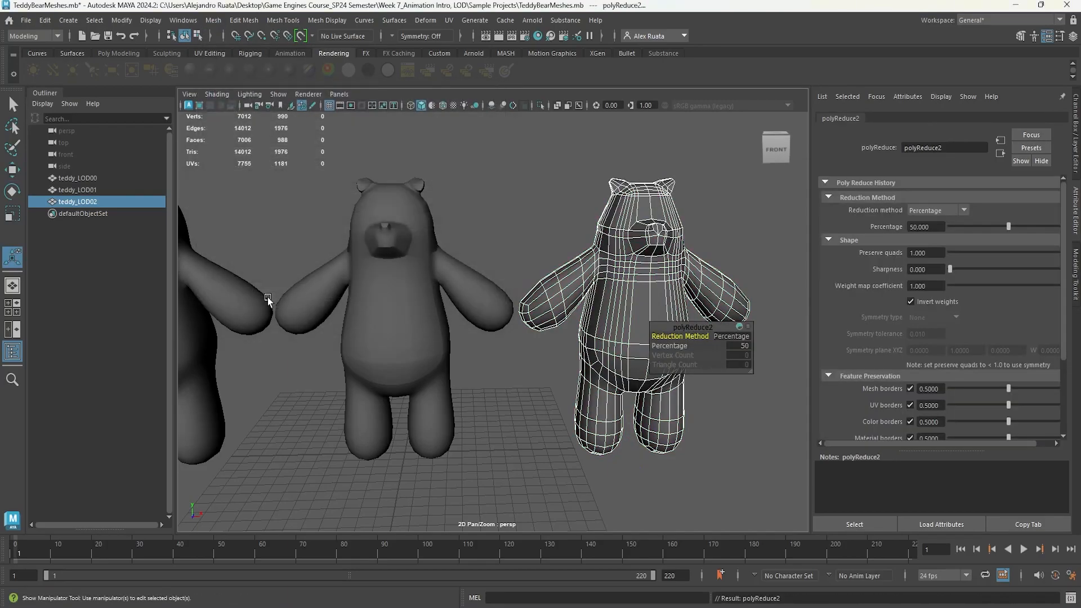
Adjust teddy_LOD02's Reduce percentage up to about 91.5 and back down to about 50.2.
{"action": "left_click_drag", "start_coordinate": [381, 305], "coordinate": [404, 314], "text": "alt"}
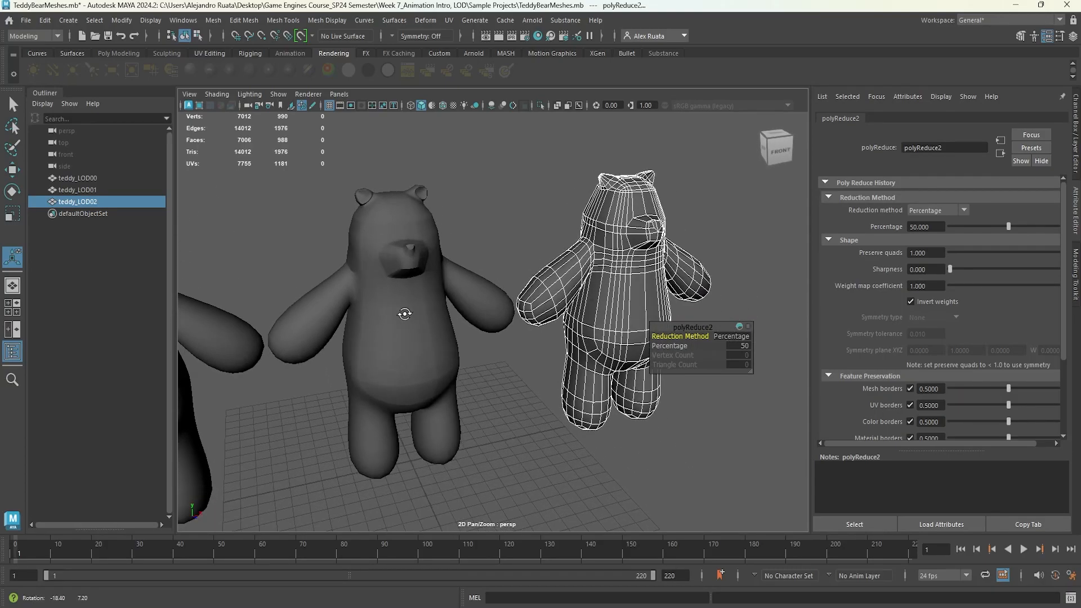
{"action": "middle_click_drag", "start_coordinate": [416, 304], "coordinate": [320, 292], "text": "alt"}
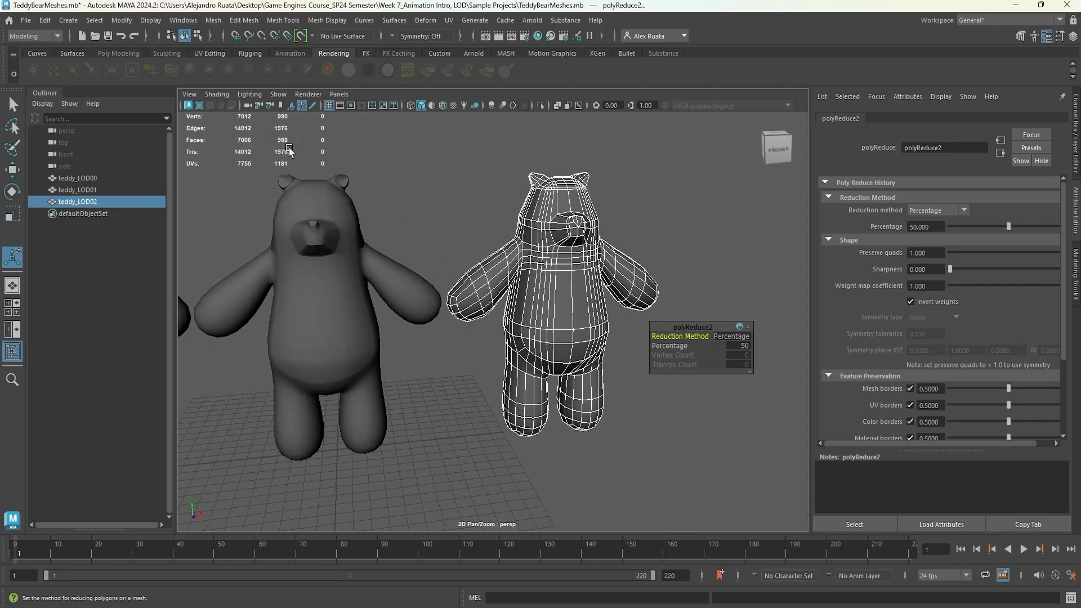
{"action": "middle_click_drag", "start_coordinate": [307, 225], "coordinate": [403, 223], "text": "alt"}
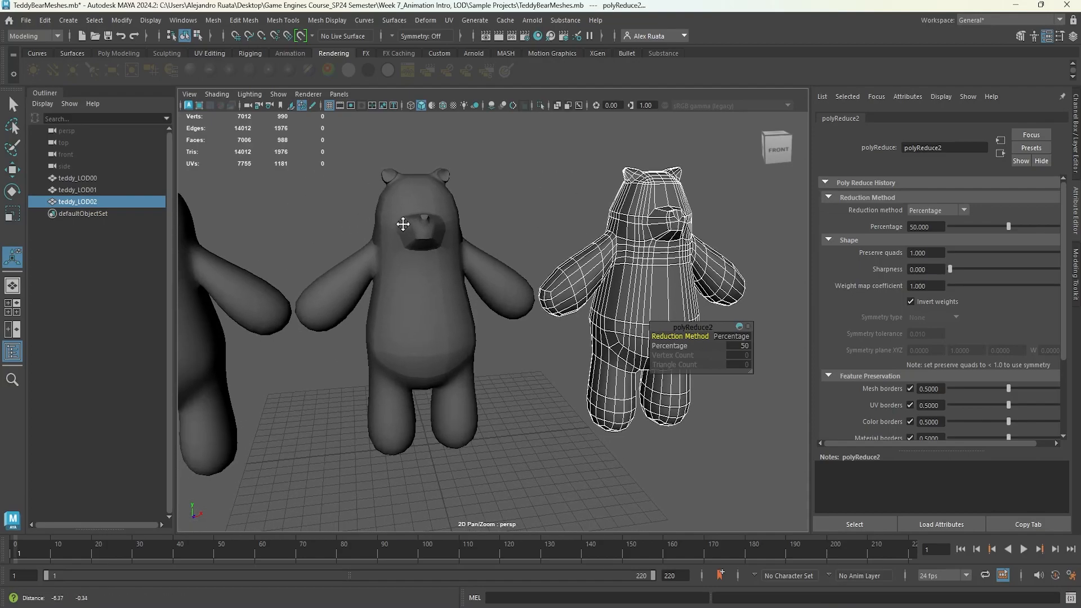
{"action": "middle_click_drag", "start_coordinate": [202, 273], "coordinate": [353, 270], "text": "alt"}
{"action": "middle_click_drag", "start_coordinate": [531, 288], "coordinate": [299, 290], "text": "alt"}
{"action": "left_click_drag", "start_coordinate": [449, 311], "coordinate": [466, 310], "text": "alt"}
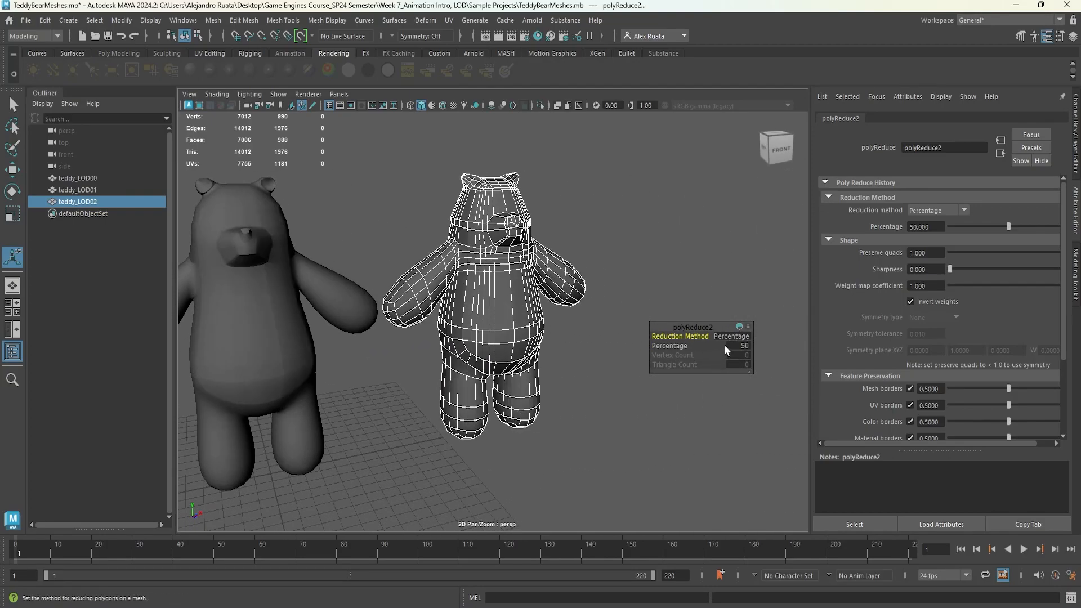
{"action": "left_click_drag", "start_coordinate": [670, 345], "coordinate": [913, 340]}
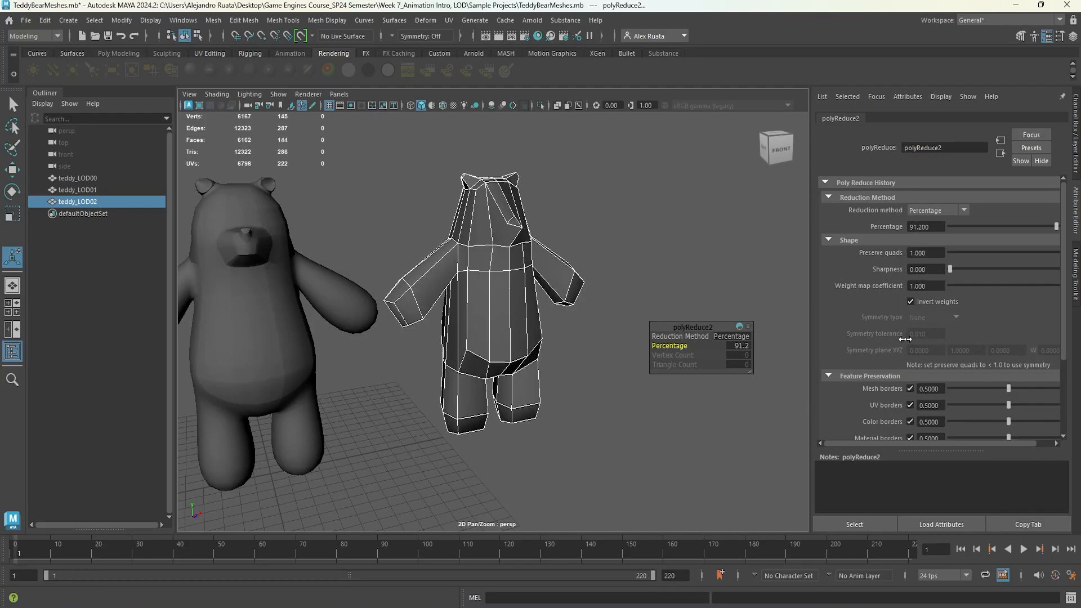
{"action": "left_click_drag", "start_coordinate": [568, 315], "coordinate": [594, 313], "text": "alt"}
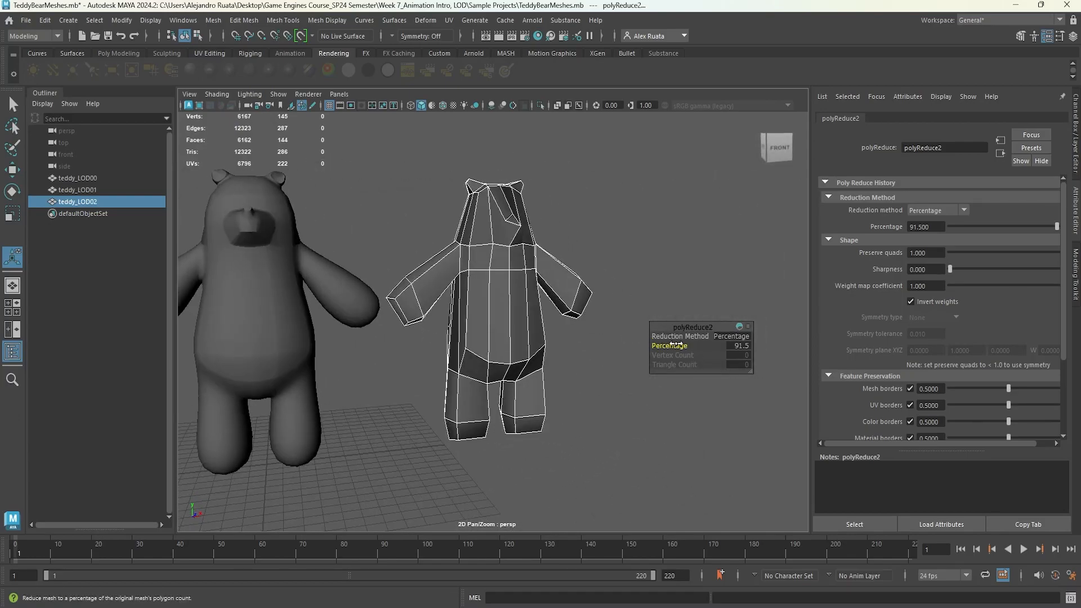
{"action": "left_click_drag", "start_coordinate": [639, 348], "coordinate": [492, 348]}
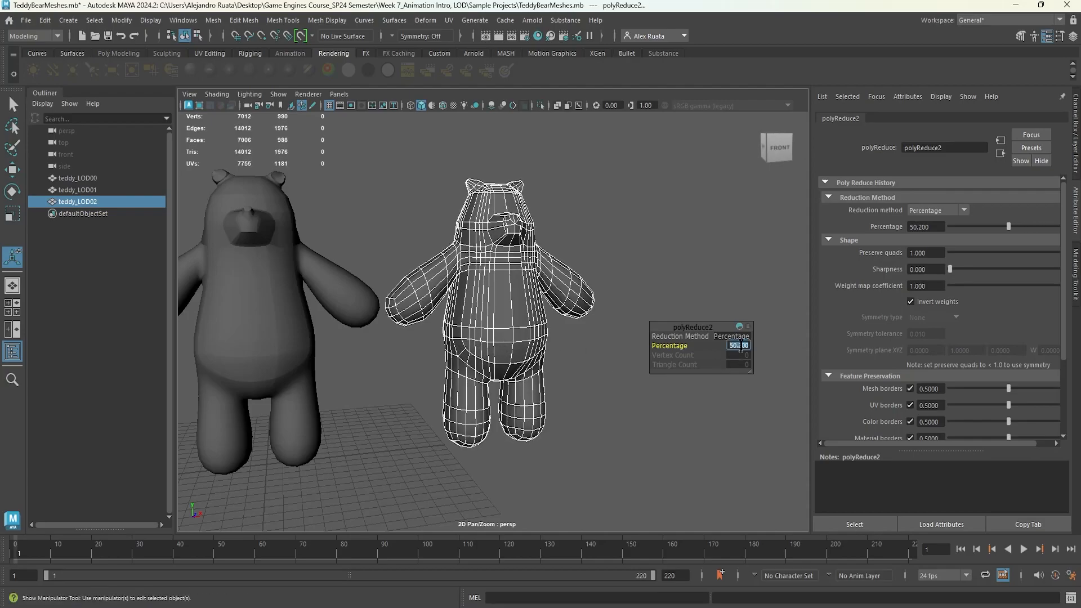
Orbit and zoom around the scene to compare the three teddy LOD meshes.
{"action": "middle_click_drag", "start_coordinate": [366, 303], "coordinate": [440, 309], "text": "alt"}
{"action": "left_click_drag", "start_coordinate": [430, 318], "coordinate": [399, 327], "text": "alt"}
{"action": "scroll", "coordinate": [369, 308], "scroll_direction": "down", "scroll_amount": 4}
{"action": "middle_click_drag", "start_coordinate": [376, 315], "coordinate": [385, 316], "text": "alt"}
{"action": "left_click", "coordinate": [495, 210]}
{"action": "left_click_drag", "start_coordinate": [453, 222], "coordinate": [415, 241], "text": "alt"}
{"action": "scroll", "coordinate": [448, 256], "scroll_direction": "down", "scroll_amount": 10}
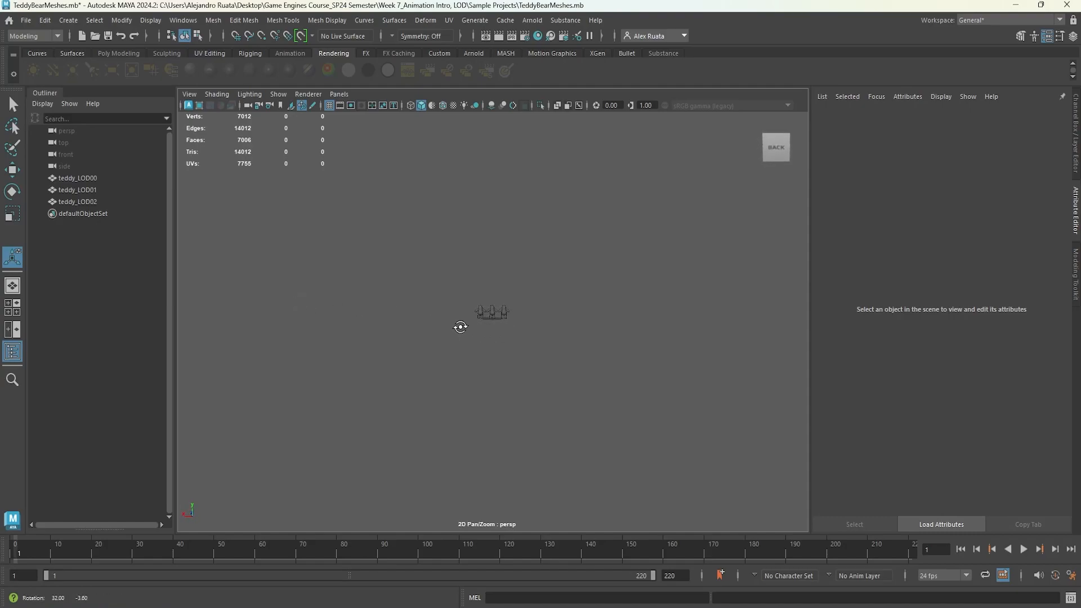
{"action": "left_click", "coordinate": [481, 313]}
{"action": "key", "text": "w"}
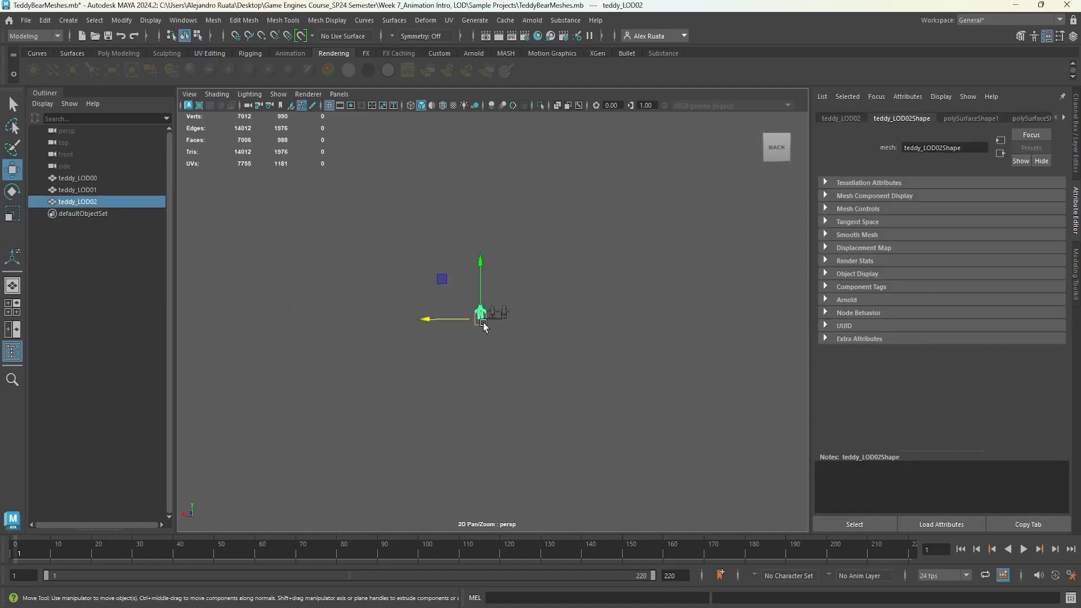
{"action": "scroll", "coordinate": [494, 342], "scroll_direction": "up", "scroll_amount": 12}
{"action": "middle_click_drag", "start_coordinate": [589, 268], "coordinate": [453, 410], "text": "alt"}
{"action": "scroll", "coordinate": [496, 390], "scroll_direction": "up", "scroll_amount": 5}
{"action": "left_click_drag", "start_coordinate": [509, 389], "coordinate": [598, 241], "text": "alt"}
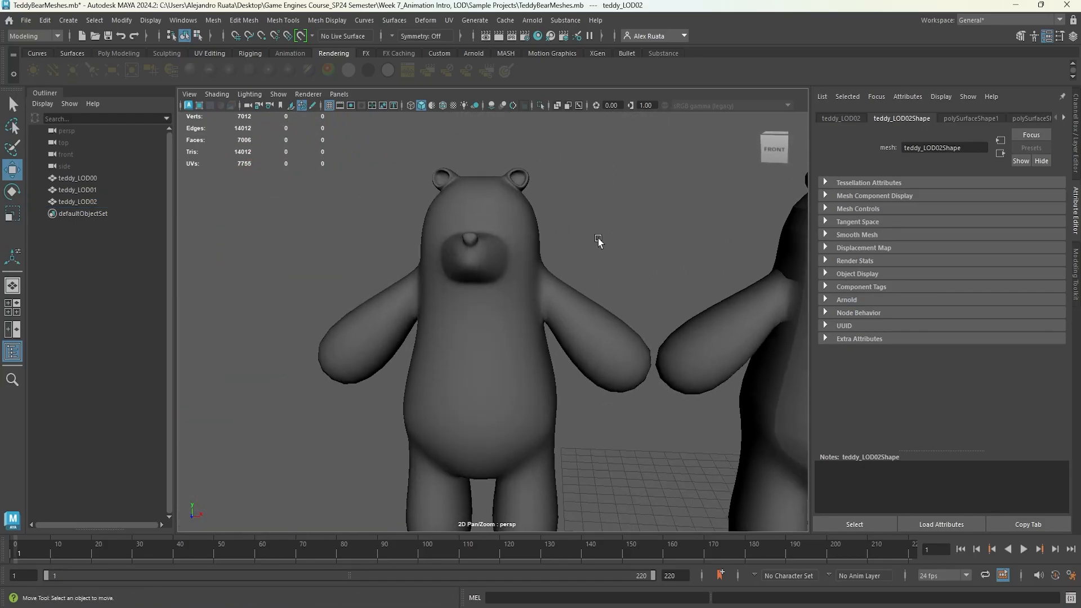
{"action": "left_click", "coordinate": [598, 241]}
{"action": "scroll", "coordinate": [598, 241], "scroll_direction": "down", "scroll_amount": 10}
{"action": "scroll", "coordinate": [580, 304], "scroll_direction": "down", "scroll_amount": 5}
{"action": "left_click_drag", "start_coordinate": [572, 305], "coordinate": [544, 296], "text": "alt"}
{"action": "left_click", "coordinate": [490, 309]}
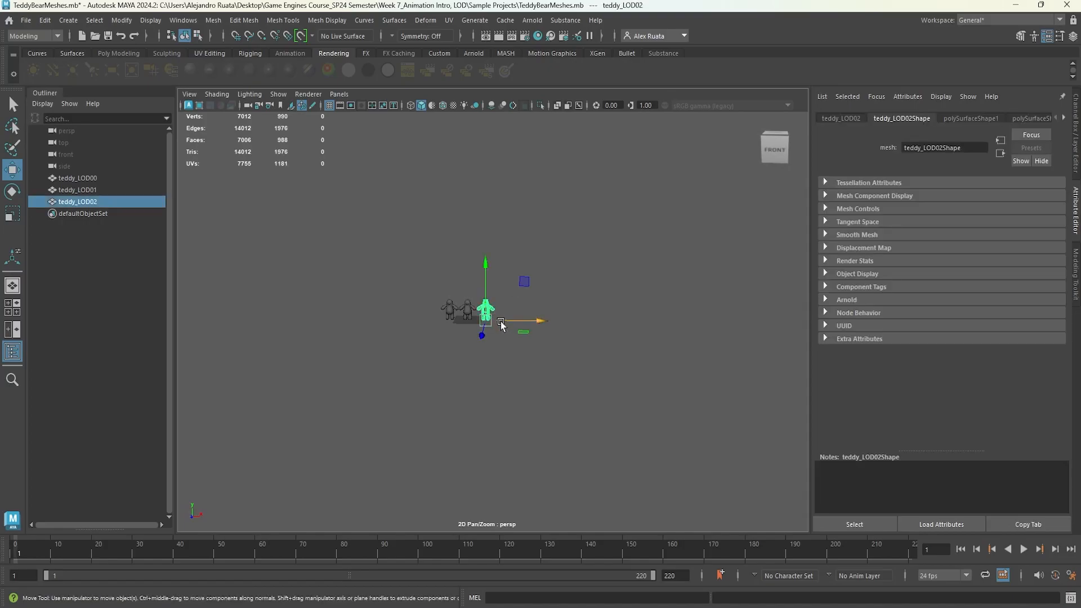
{"action": "left_click", "coordinate": [452, 310]}
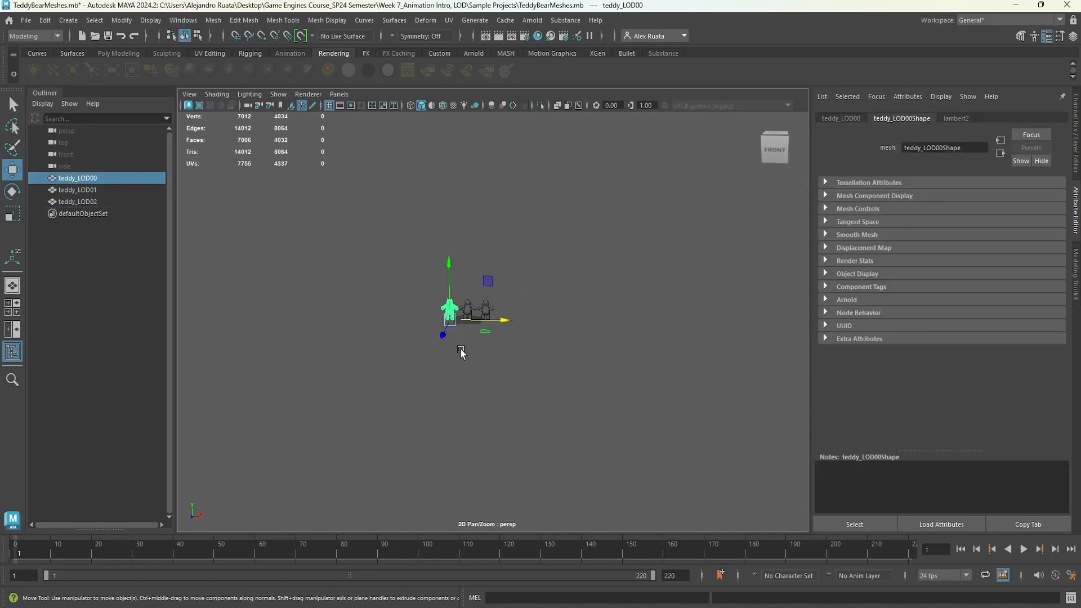
{"action": "left_click", "coordinate": [461, 353]}
{"action": "scroll", "coordinate": [461, 352], "scroll_direction": "up", "scroll_amount": 5}
{"action": "middle_click_drag", "start_coordinate": [384, 270], "coordinate": [772, 402], "text": "alt"}
{"action": "scroll", "coordinate": [532, 324], "scroll_direction": "up", "scroll_amount": 10}
{"action": "middle_click_drag", "start_coordinate": [505, 273], "coordinate": [478, 370], "text": "alt"}
{"action": "left_click_drag", "start_coordinate": [478, 370], "coordinate": [434, 362], "text": "alt"}
{"action": "scroll", "coordinate": [434, 360], "scroll_direction": "down", "scroll_amount": 10}
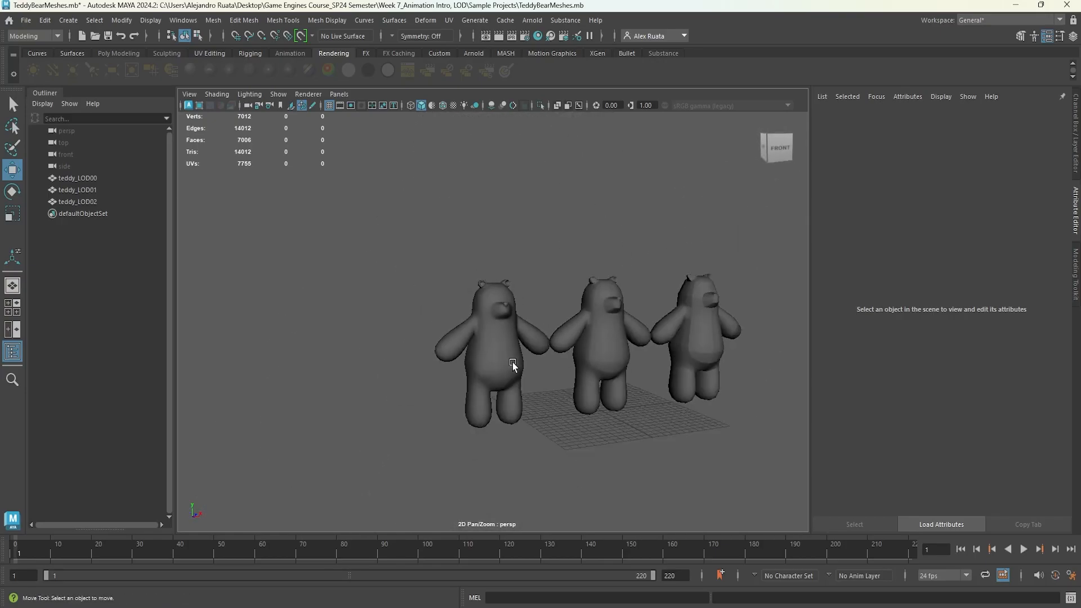
{"action": "left_click_drag", "start_coordinate": [505, 357], "coordinate": [492, 353], "text": "alt"}
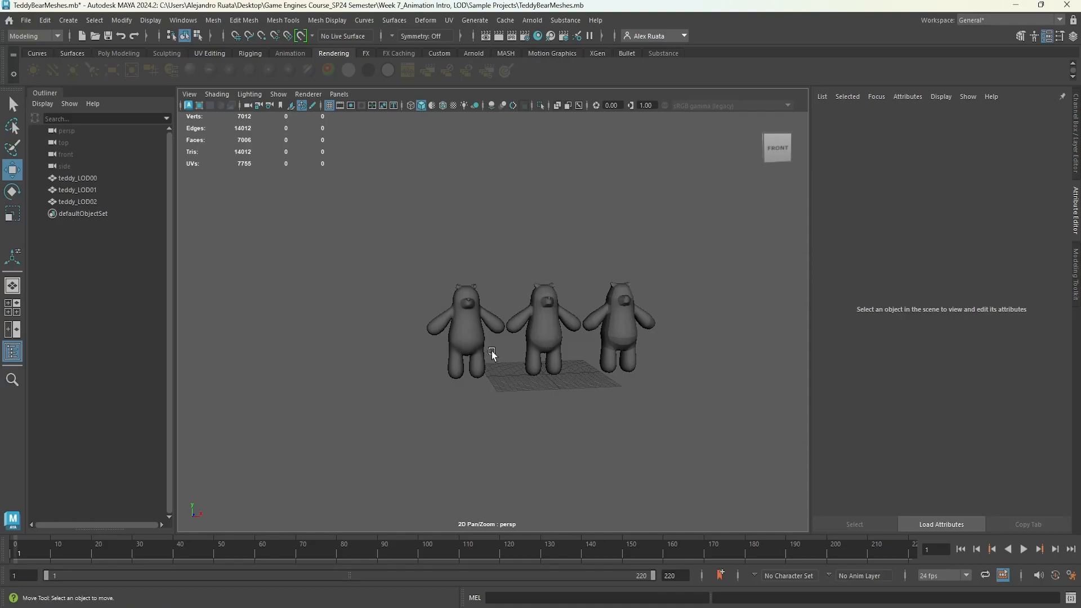
Try deleting teddy_LOD01 and teddy_LOD02 and setting teddy_LOD00's Translate X to 0, then undo those changes.
{"action": "left_click_drag", "start_coordinate": [663, 406], "coordinate": [663, 405]}
{"action": "key", "text": "Delete"}
{"action": "left_click", "coordinate": [479, 333]}
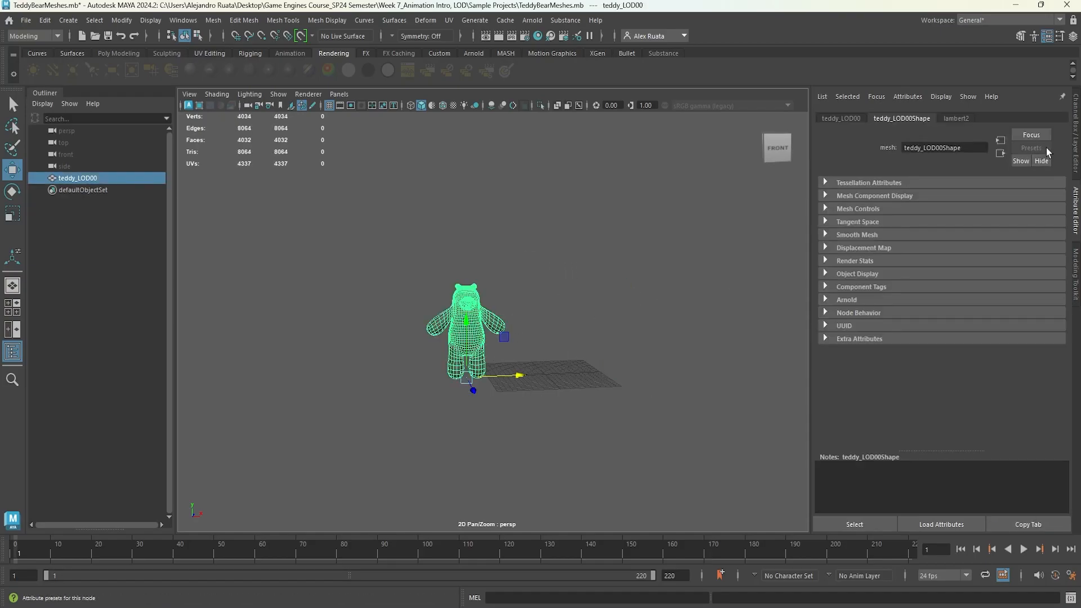
{"action": "left_click", "coordinate": [1070, 37]}
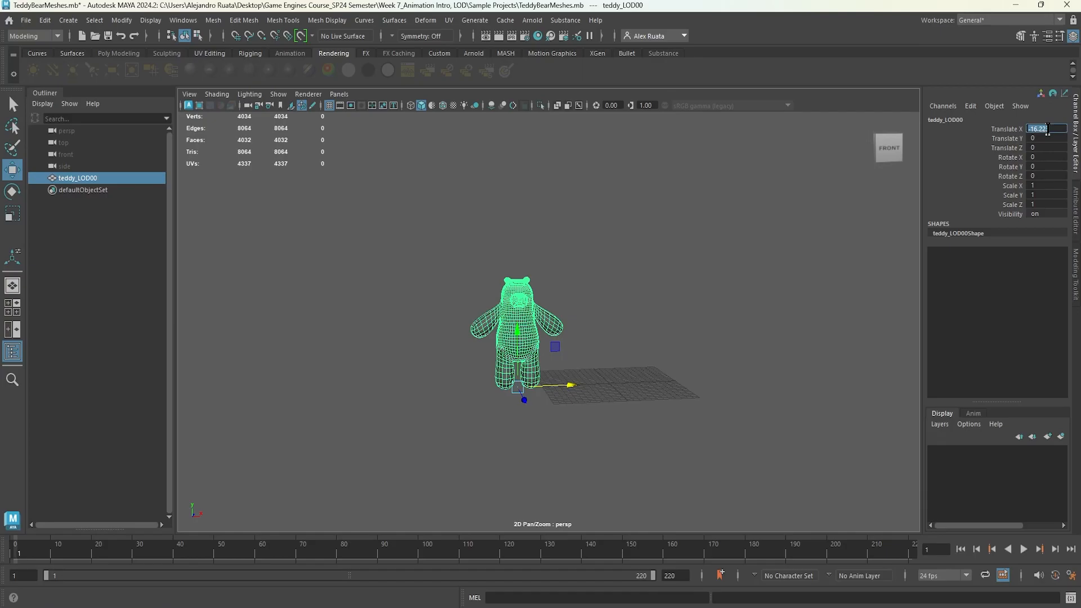
{"action": "type", "text": "0"}
{"action": "key", "text": "Return"}
{"action": "key", "text": "f"}
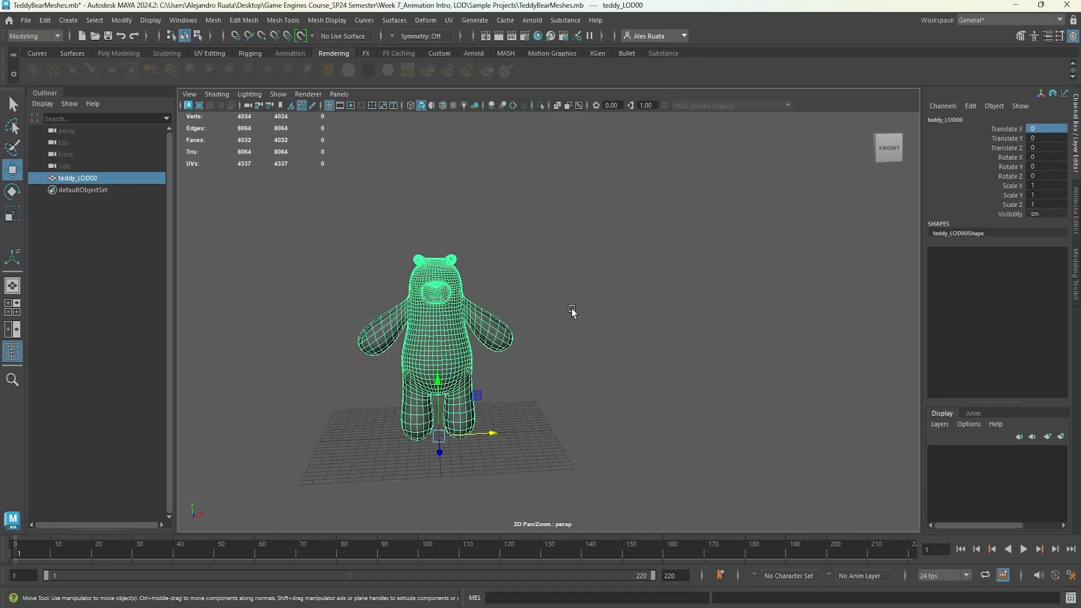
{"action": "mouse_move", "coordinate": [572, 309]}
{"action": "left_mouse_down", "text": "alt"}
{"action": "mouse_move", "coordinate": [586, 307]}
{"action": "mouse_move", "coordinate": [536, 328]}
{"action": "mouse_move", "coordinate": [553, 319]}
{"action": "left_mouse_up", "text": "alt"}
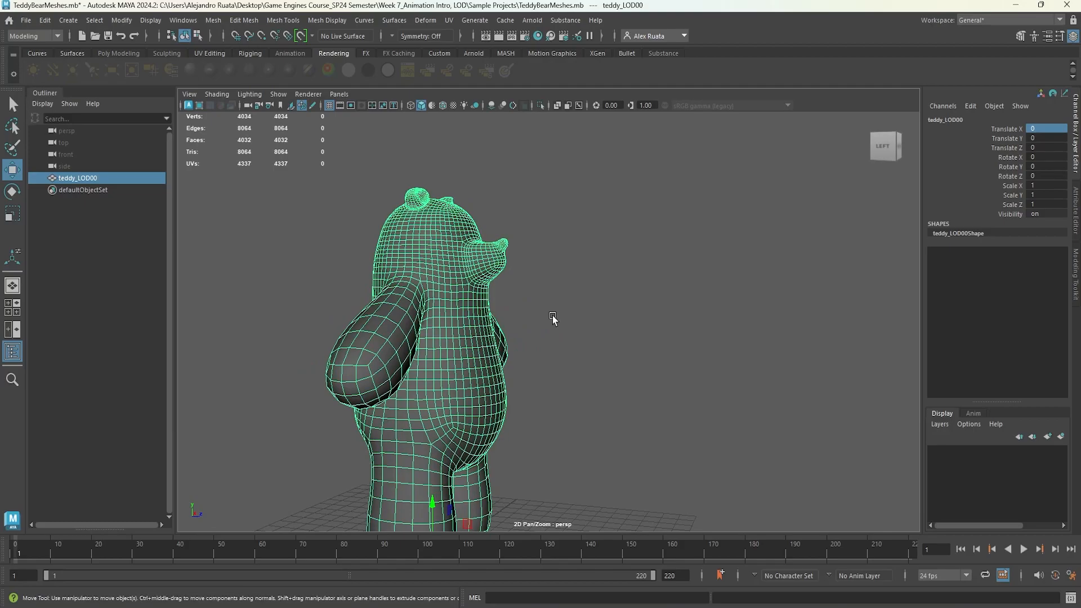
{"action": "key", "text": "ctrl+z"}
{"action": "key", "text": "ctrl+z"}
{"action": "key", "text": "ctrl+z"}
{"action": "key", "text": "ctrl+z"}
{"action": "key", "text": "ctrl+z"}
{"action": "key", "text": "ctrl+z"}
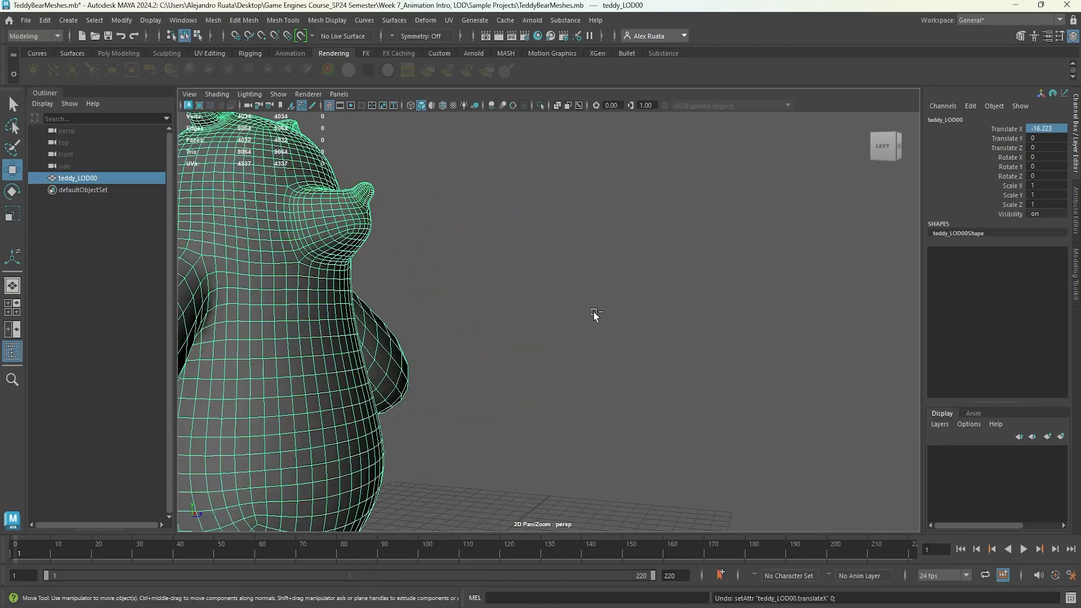
Delete teddy_LOD01 and teddy_LOD02 and set teddy_LOD00's Translate X to 0.
{"action": "left_click_drag", "start_coordinate": [572, 349], "coordinate": [667, 340], "text": "alt"}
{"action": "middle_click_drag", "start_coordinate": [524, 342], "coordinate": [658, 347], "text": "alt"}
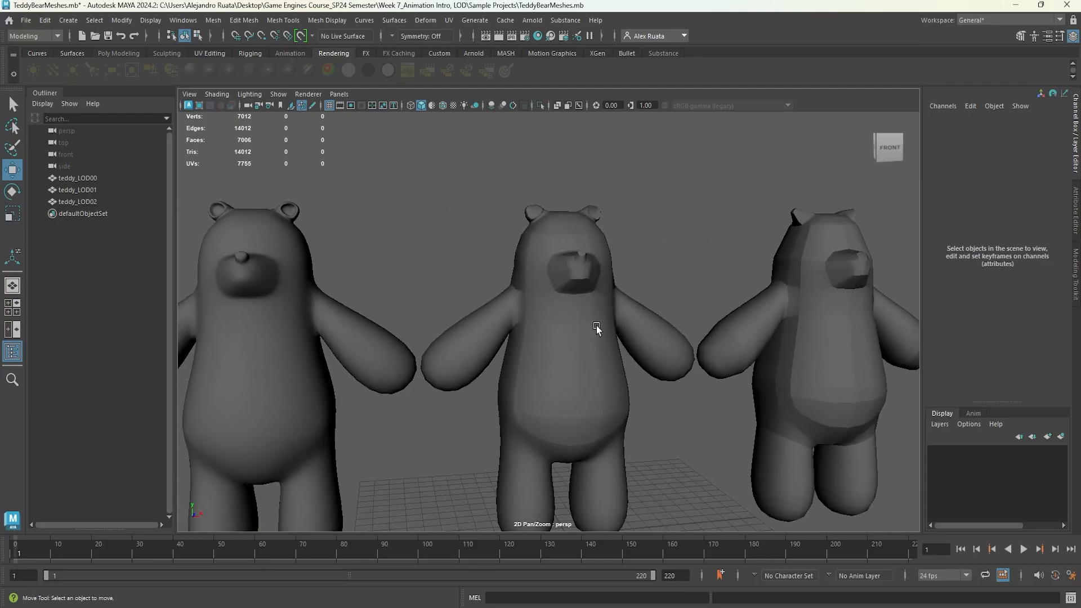
{"action": "left_click_drag", "start_coordinate": [493, 197], "coordinate": [851, 448]}
{"action": "key", "text": "Delete"}
{"action": "left_click", "coordinate": [268, 343]}
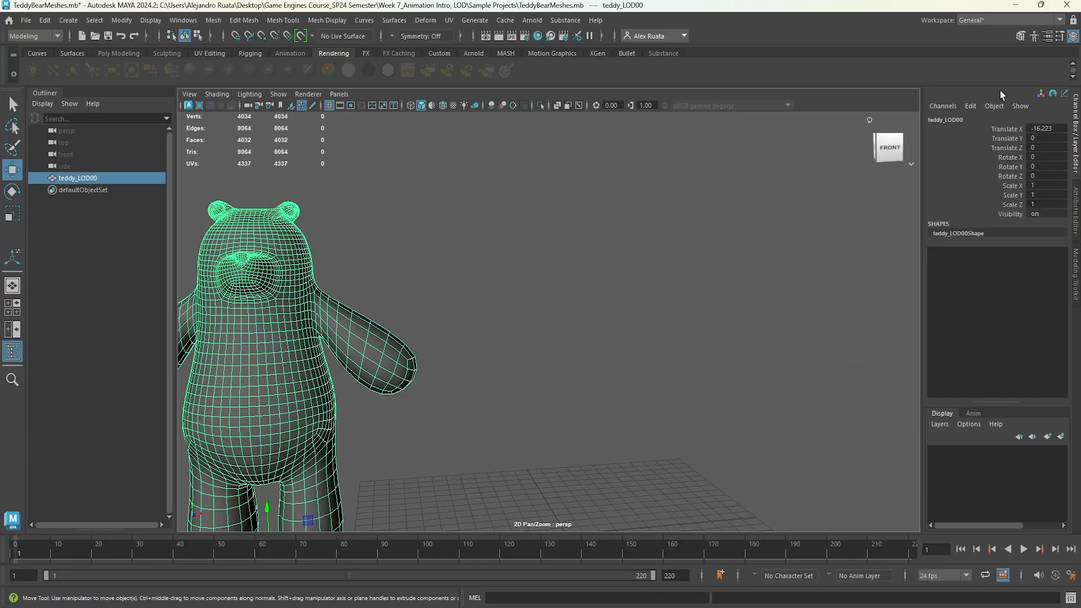
{"action": "left_click", "coordinate": [1051, 124]}
{"action": "type", "text": "0"}
{"action": "key", "text": "Return"}
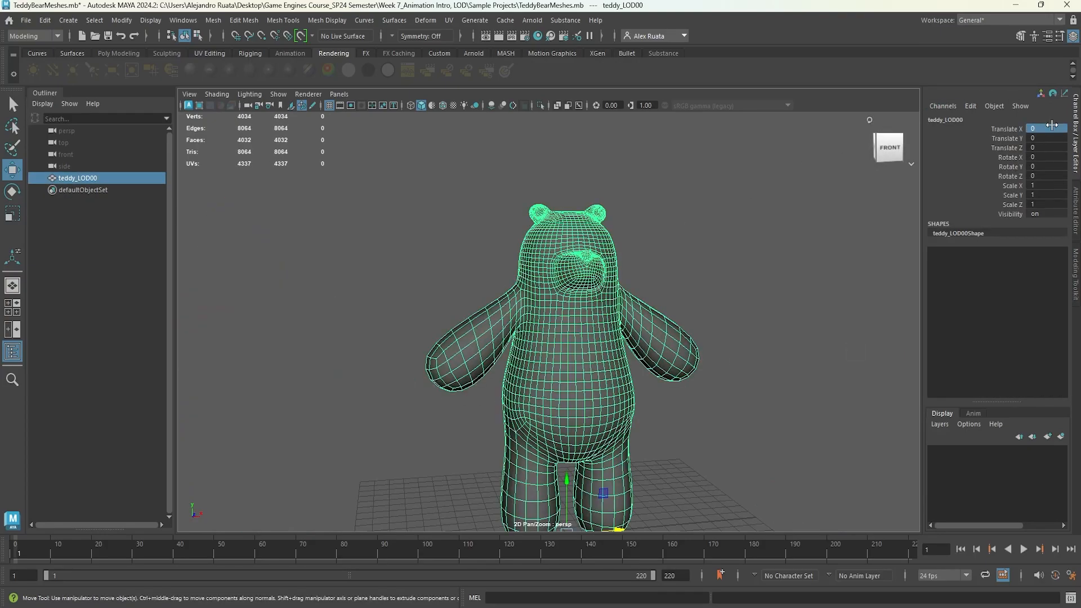
Try deleting an edge loop around teddy_LOD00's ear with Delete Edge/Vertex.
{"action": "middle_click_drag", "start_coordinate": [730, 223], "coordinate": [536, 253], "text": "alt"}
{"action": "right_click", "coordinate": [461, 259]}
{"action": "right_click_drag", "start_coordinate": [460, 232], "coordinate": [460, 225]}
{"action": "left_click_drag", "start_coordinate": [464, 242], "coordinate": [589, 286], "text": "alt"}
{"action": "scroll", "coordinate": [670, 299], "scroll_direction": "up", "scroll_amount": 5}
{"action": "middle_click_drag", "start_coordinate": [671, 301], "coordinate": [577, 321], "text": "alt"}
{"action": "scroll", "coordinate": [570, 317], "scroll_direction": "up", "scroll_amount": 6}
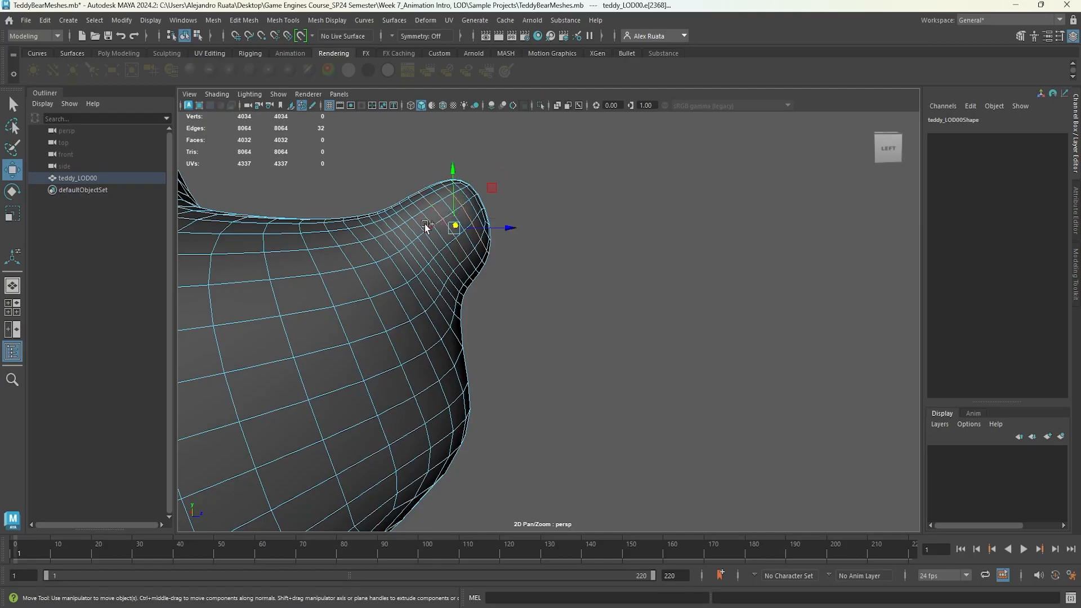
{"action": "left_click", "coordinate": [244, 20]}
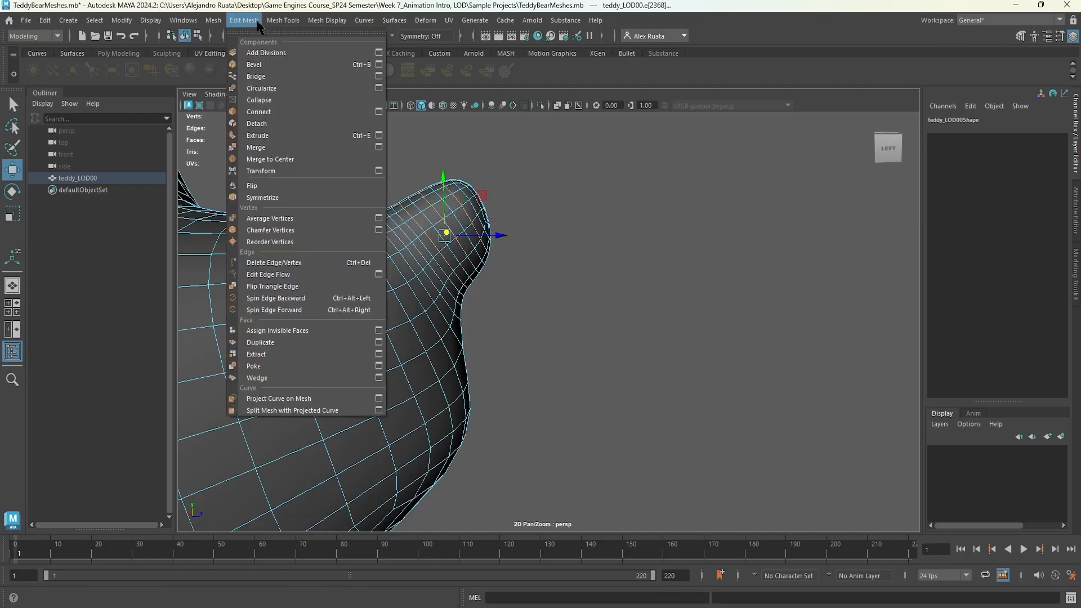
{"action": "left_click", "coordinate": [313, 264]}
{"action": "left_click_drag", "start_coordinate": [493, 271], "coordinate": [430, 277], "text": "alt"}
{"action": "middle_click_drag", "start_coordinate": [430, 277], "coordinate": [542, 265], "text": "alt"}
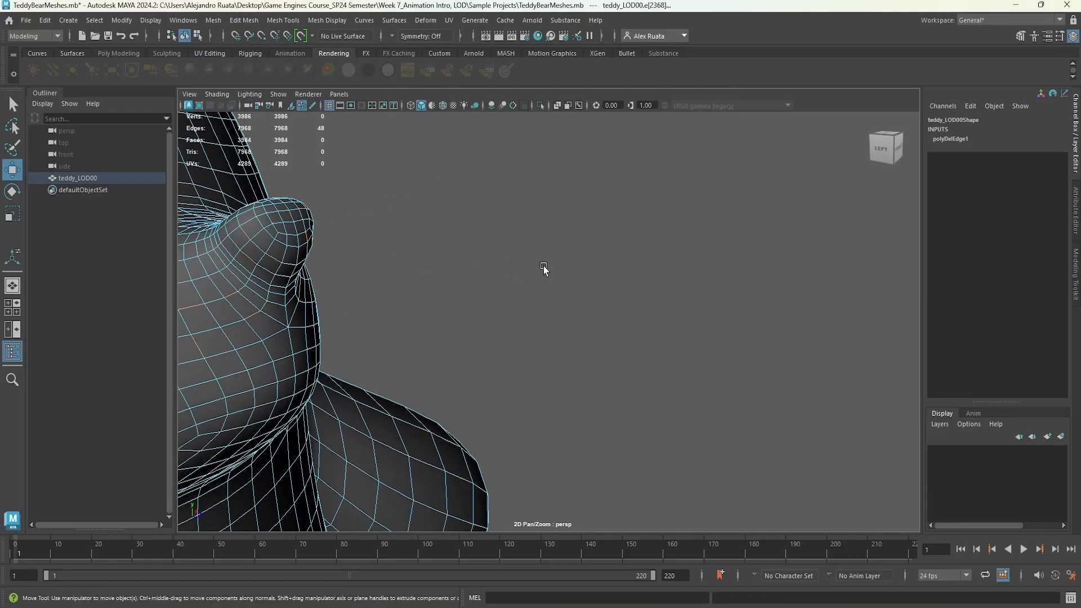
{"action": "key", "text": "f"}
{"action": "left_click_drag", "start_coordinate": [542, 265], "coordinate": [360, 259], "text": "alt"}
{"action": "left_click_drag", "start_coordinate": [624, 299], "coordinate": [612, 273], "text": "alt"}
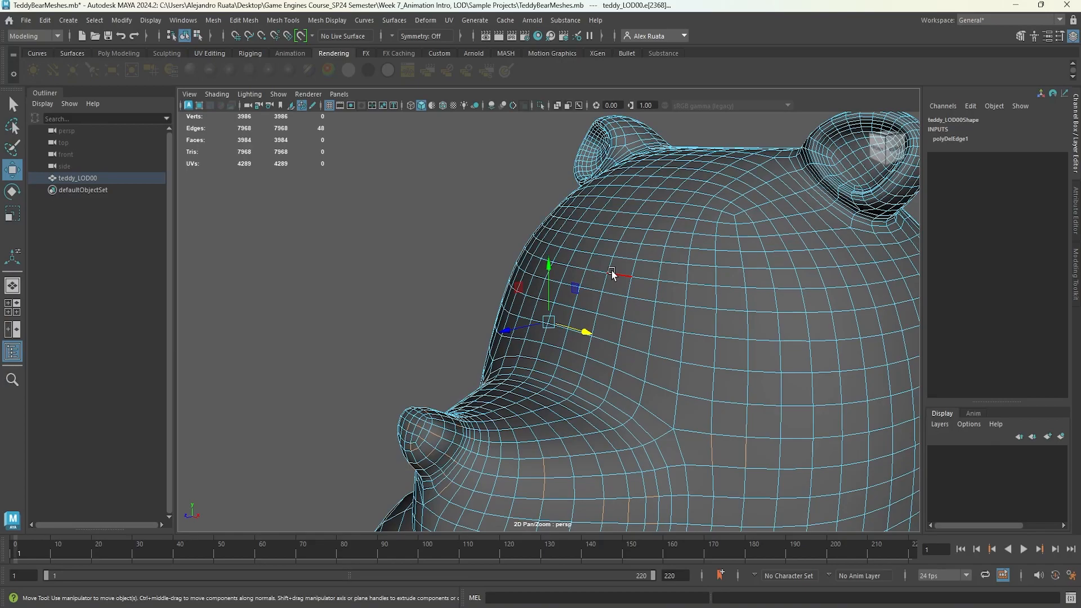
{"action": "left_click_drag", "start_coordinate": [612, 271], "coordinate": [644, 290], "text": "alt"}
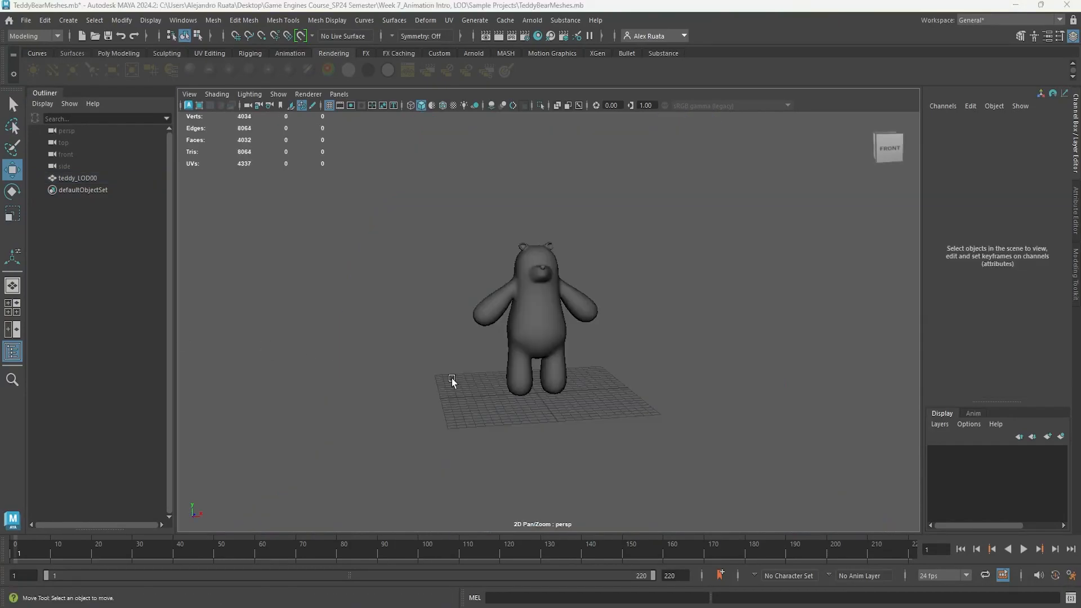
{"action": "left_click_drag", "start_coordinate": [451, 379], "coordinate": [314, 457]}
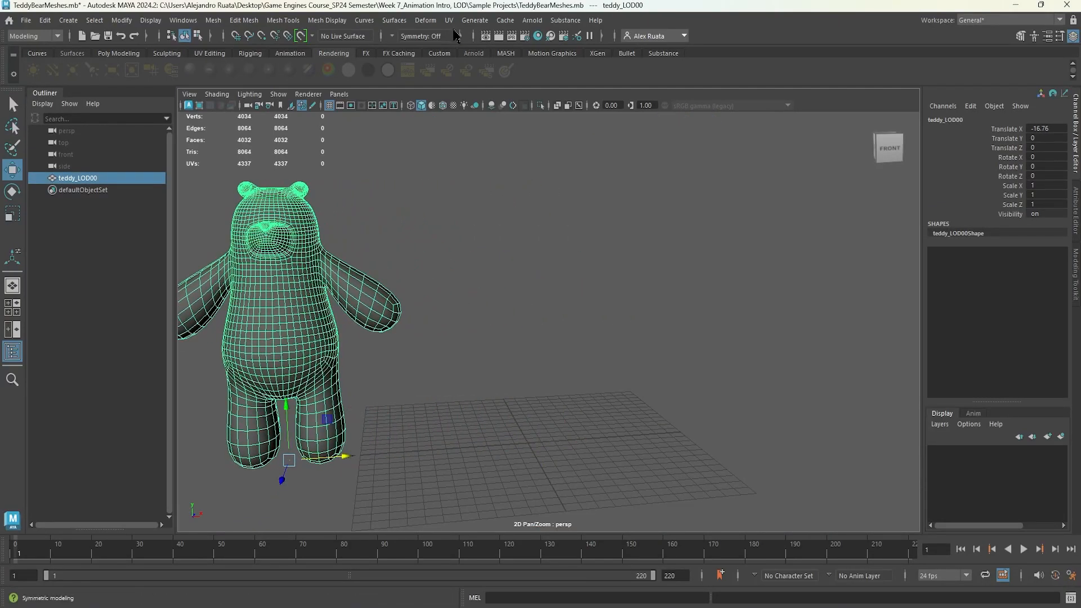
Open the UV Editor and arrange its window beside the viewport.
{"action": "left_click", "coordinate": [448, 19]}
{"action": "left_click", "coordinate": [464, 44]}
{"action": "left_click_drag", "start_coordinate": [754, 107], "coordinate": [875, 133]}
{"action": "left_click_drag", "start_coordinate": [462, 230], "coordinate": [617, 230]}
{"action": "left_click_drag", "start_coordinate": [711, 121], "coordinate": [759, 365]}
Duplicate teddy_LOD00 as teddy_LOD01 and move the copy aside.
{"action": "middle_click_drag", "start_coordinate": [303, 272], "coordinate": [327, 270], "text": "alt"}
{"action": "key", "text": "ctrl+d"}
{"action": "left_click_drag", "start_coordinate": [366, 454], "coordinate": [602, 420]}
Select edge loops around the ear of teddy_LOD01 and delete them.
{"action": "left_click_drag", "start_coordinate": [589, 265], "coordinate": [529, 285], "text": "alt"}
{"action": "scroll", "coordinate": [529, 285], "scroll_direction": "up", "scroll_amount": 2}
{"action": "left_click_drag", "start_coordinate": [394, 281], "coordinate": [508, 299], "text": "alt"}
{"action": "scroll", "coordinate": [509, 299], "scroll_direction": "up", "scroll_amount": 4}
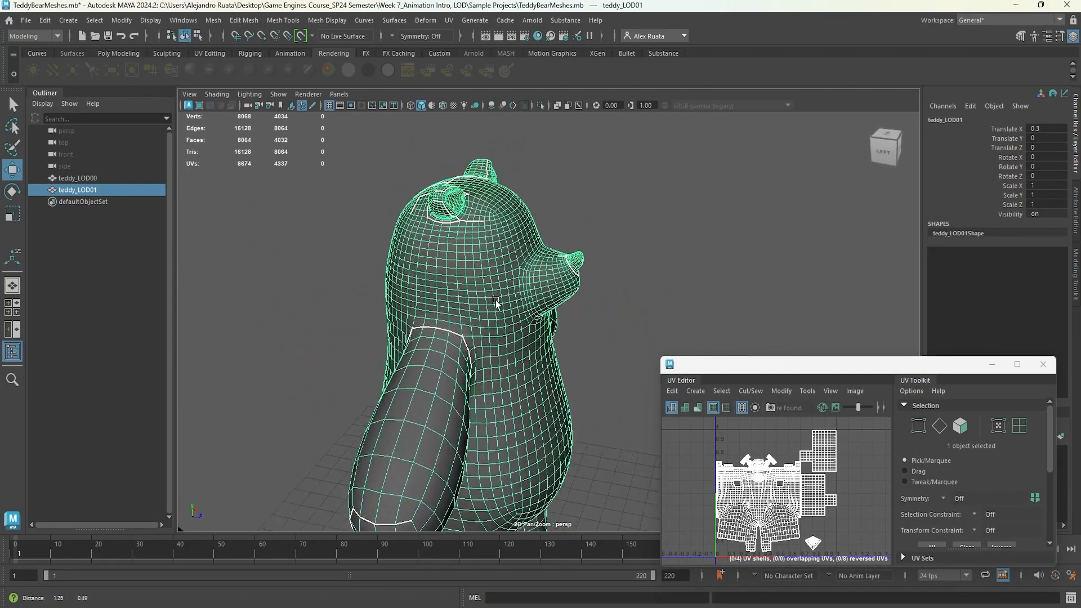
{"action": "middle_click_drag", "start_coordinate": [509, 248], "coordinate": [454, 285], "text": "alt"}
{"action": "right_click_drag", "start_coordinate": [453, 285], "coordinate": [445, 249]}
{"action": "scroll", "coordinate": [445, 251], "scroll_direction": "up", "scroll_amount": 6}
{"action": "middle_click_drag", "start_coordinate": [519, 186], "coordinate": [545, 201], "text": "alt"}
{"action": "left_click", "coordinate": [544, 201]}
{"action": "key", "text": "f"}
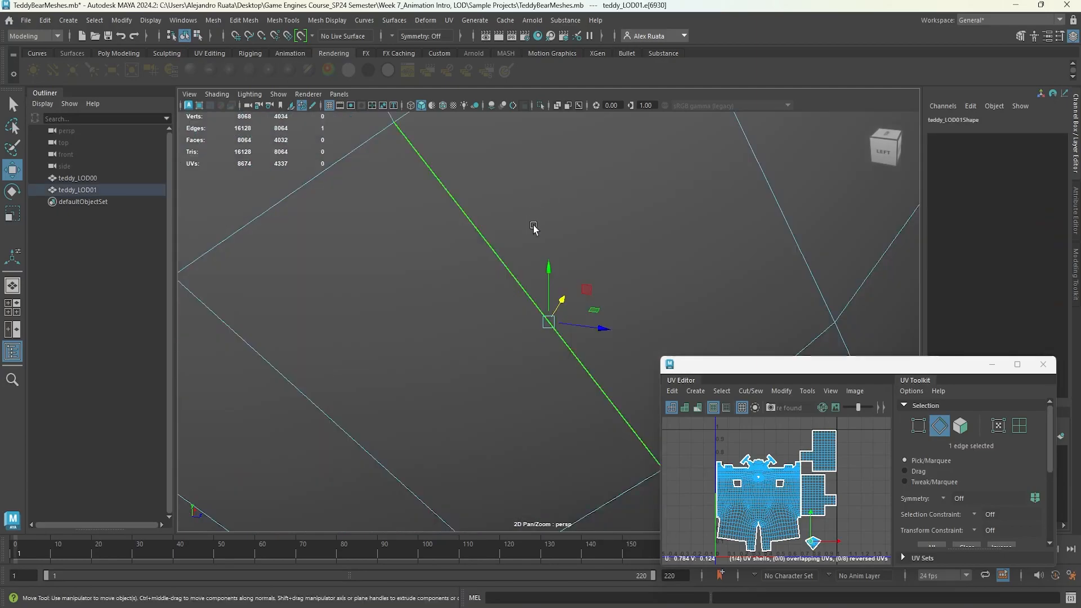
{"action": "scroll", "coordinate": [533, 225], "scroll_direction": "down", "scroll_amount": 8}
{"action": "left_click_drag", "start_coordinate": [628, 405], "coordinate": [643, 357], "text": "alt"}
{"action": "middle_click_drag", "start_coordinate": [643, 356], "coordinate": [616, 360], "text": "alt"}
{"action": "scroll", "coordinate": [591, 343], "scroll_direction": "up", "scroll_amount": 3}
{"action": "double_click", "coordinate": [409, 321]}
{"action": "left_click_drag", "start_coordinate": [408, 321], "coordinate": [459, 302], "text": "alt"}
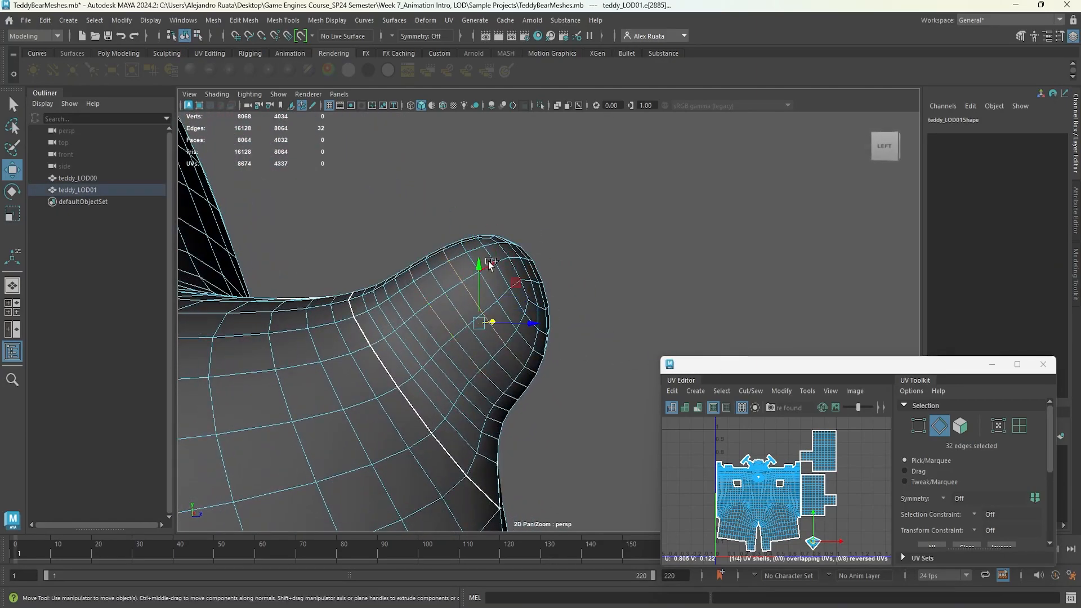
{"action": "double_click", "coordinate": [380, 337], "text": "shift"}
{"action": "key", "text": "ctrl+Delete"}
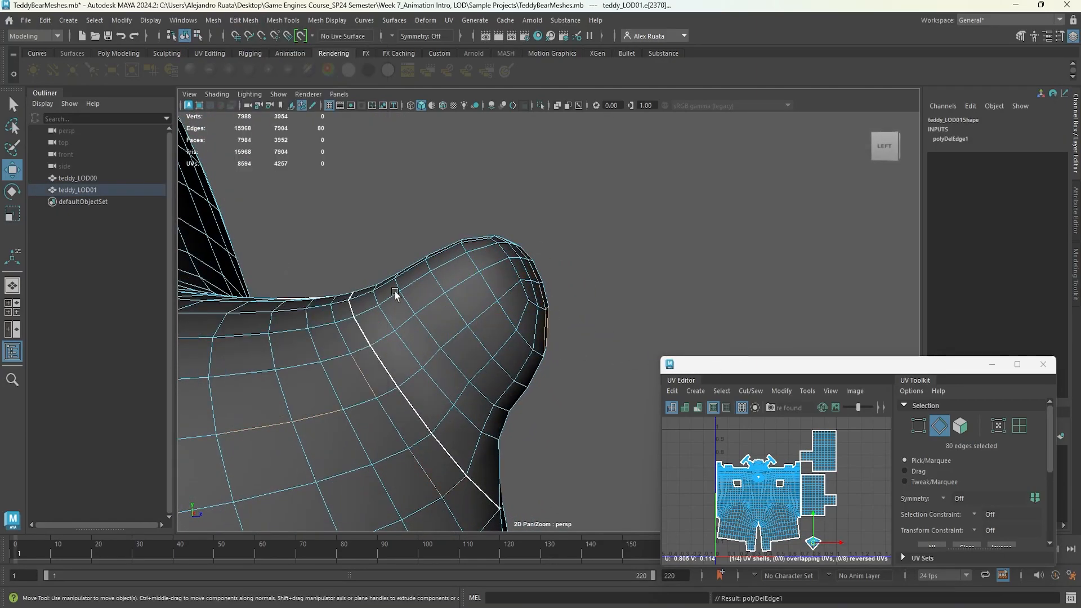
Select further edge loops across teddy_LOD01's head and ear and delete them with Delete Edge/Vertex.
{"action": "left_click_drag", "start_coordinate": [350, 285], "coordinate": [357, 312], "text": "alt"}
{"action": "middle_click_drag", "start_coordinate": [356, 312], "coordinate": [497, 290], "text": "alt"}
{"action": "double_click", "coordinate": [477, 287]}
{"action": "mouse_move", "coordinate": [498, 299]}
{"action": "left_mouse_down", "text": "alt"}
{"action": "mouse_move", "coordinate": [444, 261]}
{"action": "mouse_move", "coordinate": [440, 290]}
{"action": "mouse_move", "coordinate": [506, 287]}
{"action": "left_mouse_up", "text": "alt"}
{"action": "double_click", "coordinate": [440, 291], "text": "shift"}
{"action": "scroll", "coordinate": [442, 282], "scroll_direction": "down", "scroll_amount": 10}
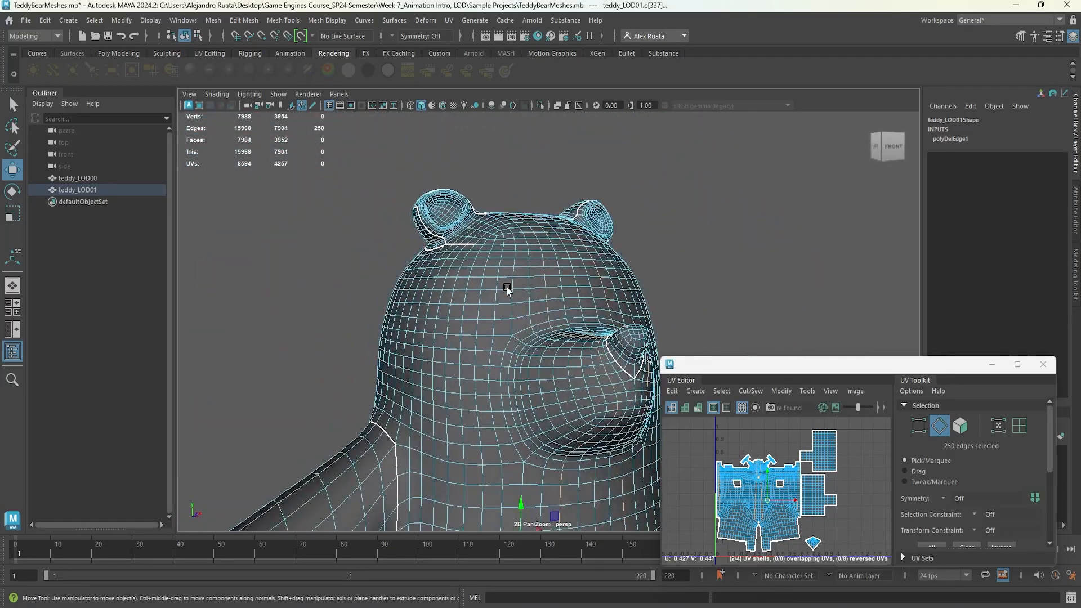
{"action": "scroll", "coordinate": [510, 287], "scroll_direction": "up", "scroll_amount": 10}
{"action": "double_click", "coordinate": [568, 293], "text": "shift"}
{"action": "left_click_drag", "start_coordinate": [572, 294], "coordinate": [511, 265], "text": "alt"}
{"action": "left_click", "coordinate": [244, 19]}
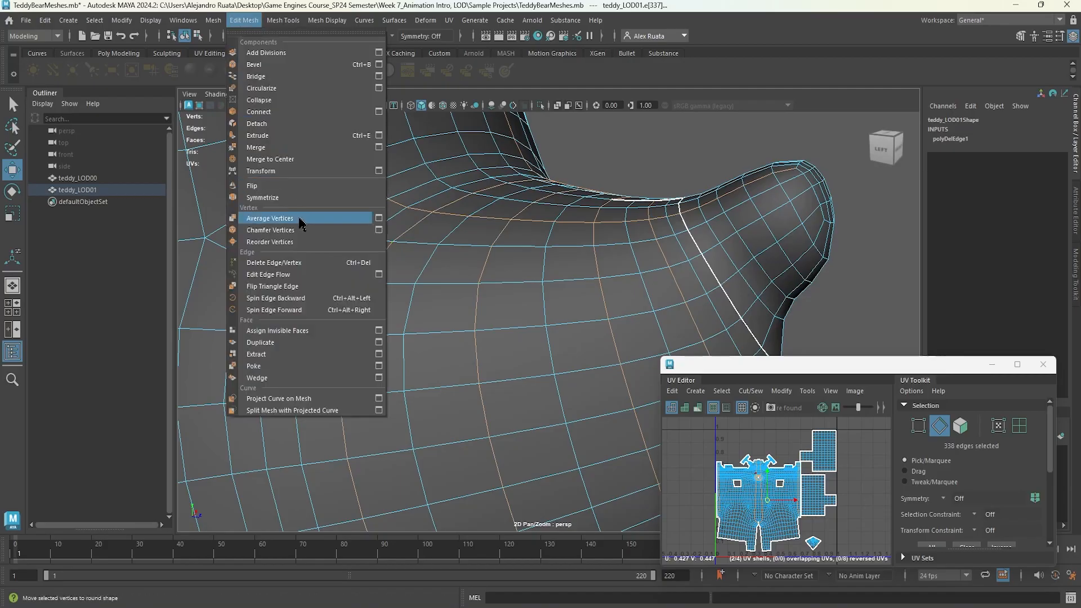
{"action": "left_click", "coordinate": [338, 217]}
{"action": "left_click_drag", "start_coordinate": [432, 277], "coordinate": [555, 338], "text": "alt"}
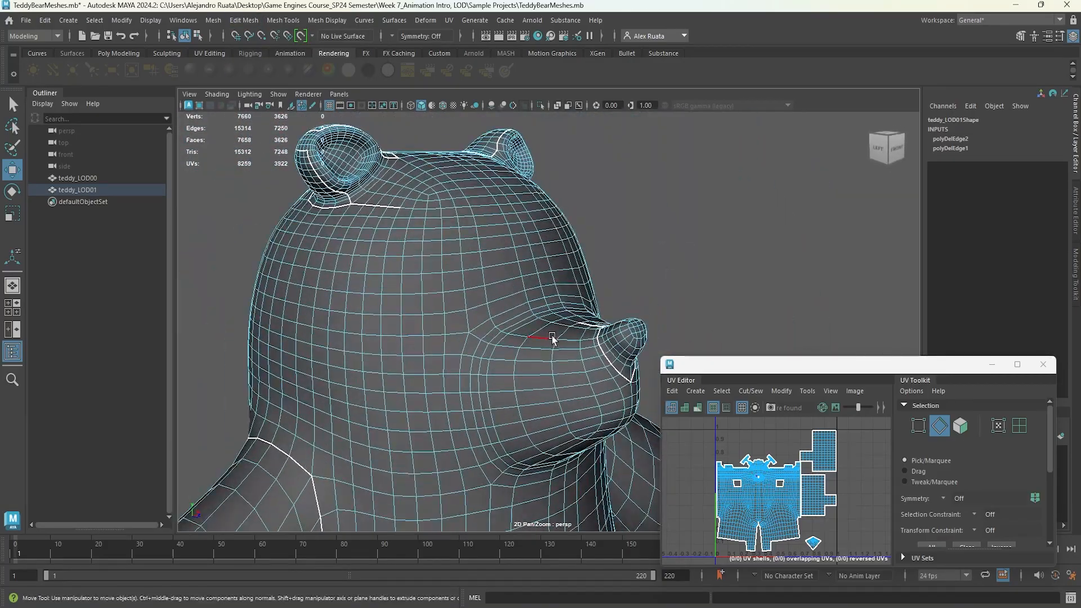
Select edge loops across teddy_LOD01's neck and chest and delete them with Delete Edge/Vertex.
{"action": "scroll", "coordinate": [555, 338], "scroll_direction": "up", "scroll_amount": 5}
{"action": "double_click", "coordinate": [495, 313]}
{"action": "left_click", "coordinate": [243, 20]}
{"action": "left_click", "coordinate": [338, 218]}
{"action": "left_click_drag", "start_coordinate": [293, 268], "coordinate": [386, 241], "text": "alt"}
{"action": "scroll", "coordinate": [387, 241], "scroll_direction": "up", "scroll_amount": 3}
{"action": "double_click", "coordinate": [532, 288]}
{"action": "left_click_drag", "start_coordinate": [542, 291], "coordinate": [499, 265], "text": "alt"}
{"action": "scroll", "coordinate": [664, 256], "scroll_direction": "down", "scroll_amount": 4}
{"action": "scroll", "coordinate": [500, 266], "scroll_direction": "down", "scroll_amount": 2}
{"action": "left_click", "coordinate": [252, 21]}
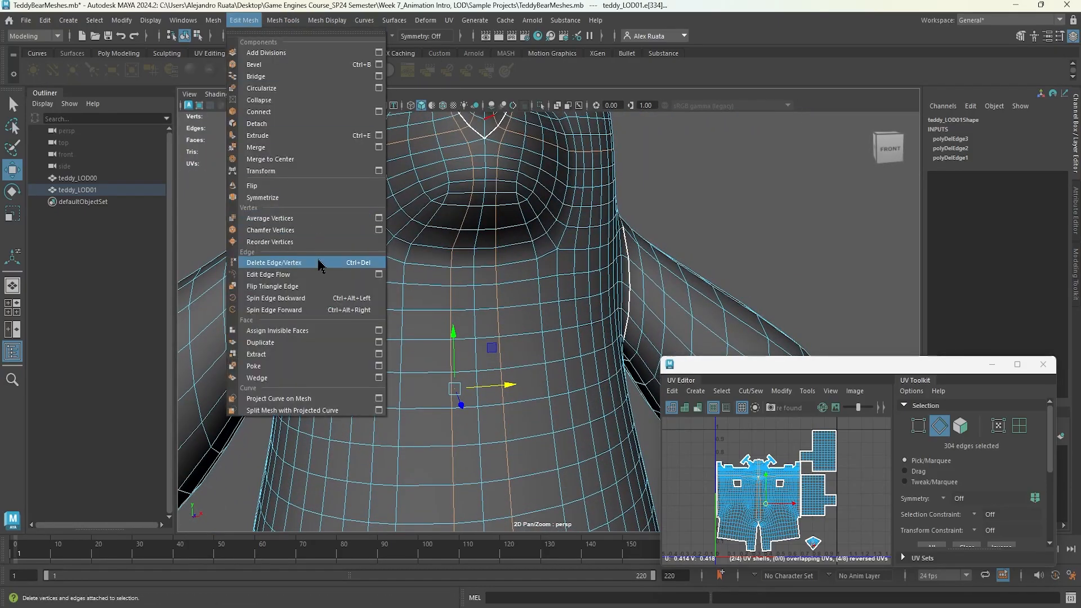
{"action": "left_click", "coordinate": [319, 261]}
Hide teddy_LOD00 and reselect teddy_LOD01.
{"action": "left_click", "coordinate": [90, 178]}
{"action": "key", "text": "ctrl+h"}
{"action": "left_click", "coordinate": [89, 190]}
Select more edge loops on the chest of teddy_LOD01 and delete them.
{"action": "right_click_drag", "start_coordinate": [439, 231], "coordinate": [442, 210]}
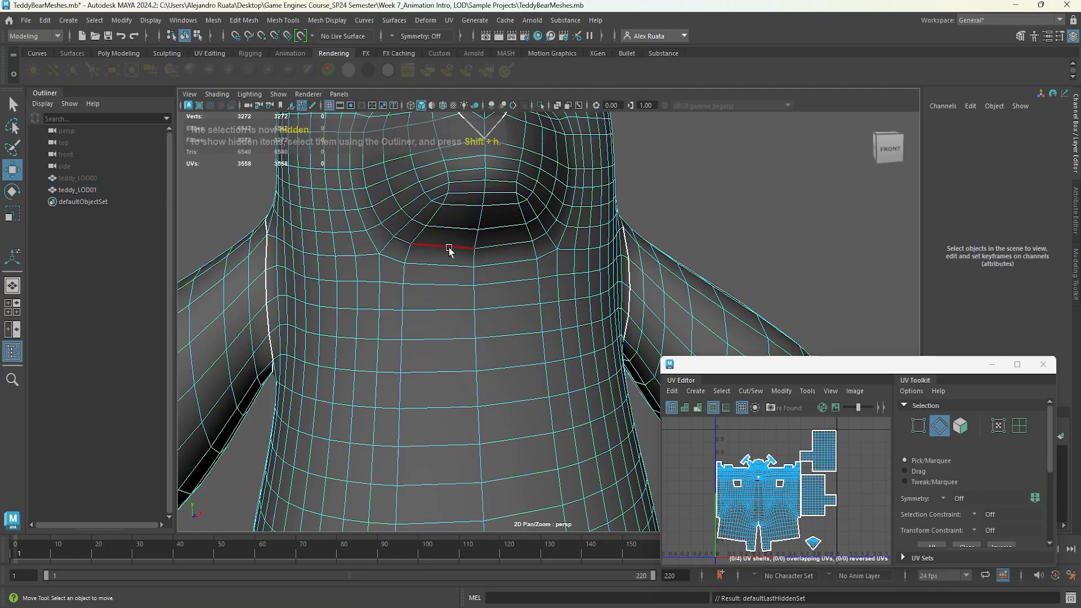
{"action": "left_click_drag", "start_coordinate": [447, 229], "coordinate": [451, 191], "text": "alt"}
{"action": "double_click", "coordinate": [532, 274]}
{"action": "scroll", "coordinate": [499, 271], "scroll_direction": "down", "scroll_amount": 4}
{"action": "left_click_drag", "start_coordinate": [499, 270], "coordinate": [504, 304], "text": "alt"}
{"action": "left_click", "coordinate": [244, 20]}
{"action": "left_click", "coordinate": [270, 242]}
Select an edge loop on the face above the snout and delete it.
{"action": "left_click_drag", "start_coordinate": [394, 264], "coordinate": [472, 272], "text": "alt"}
{"action": "scroll", "coordinate": [497, 212], "scroll_direction": "up", "scroll_amount": 3}
{"action": "double_click", "coordinate": [496, 213]}
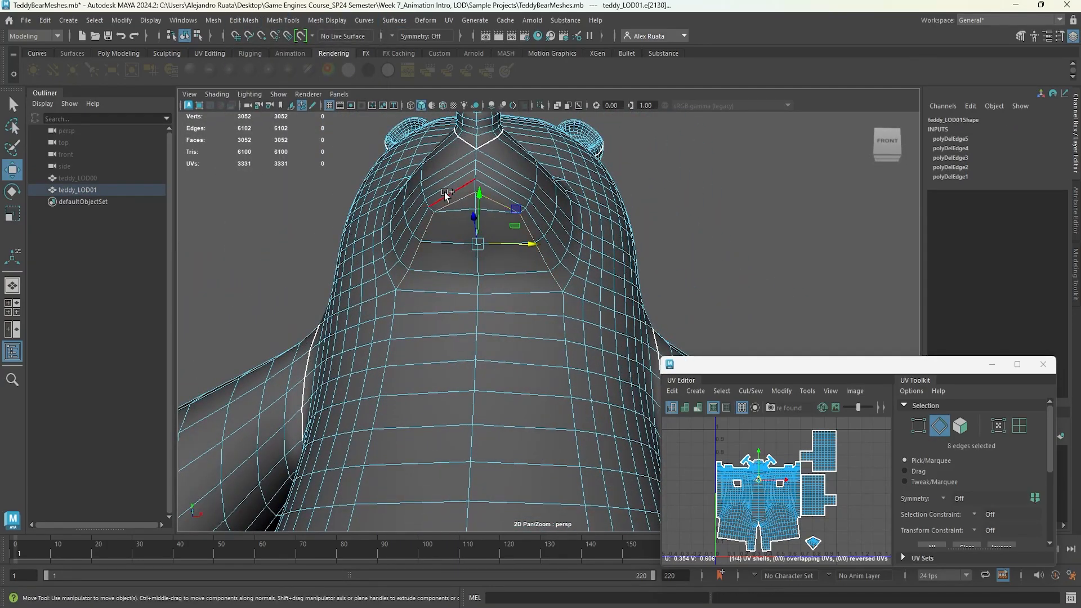
{"action": "left_click_drag", "start_coordinate": [446, 172], "coordinate": [467, 191], "text": "alt"}
{"action": "left_click", "coordinate": [244, 20]}
{"action": "left_click", "coordinate": [271, 242]}
Select further edge loops around the snout and delete them with Delete Edge/Vertex.
{"action": "left_click_drag", "start_coordinate": [428, 242], "coordinate": [483, 193], "text": "alt"}
{"action": "double_click", "coordinate": [482, 193]}
{"action": "left_click", "coordinate": [244, 20]}
{"action": "left_click", "coordinate": [270, 241]}
{"action": "mouse_move", "coordinate": [362, 261]}
{"action": "left_mouse_down", "text": "alt"}
{"action": "mouse_move", "coordinate": [413, 245]}
{"action": "mouse_move", "coordinate": [351, 276]}
{"action": "left_mouse_up", "text": "alt"}
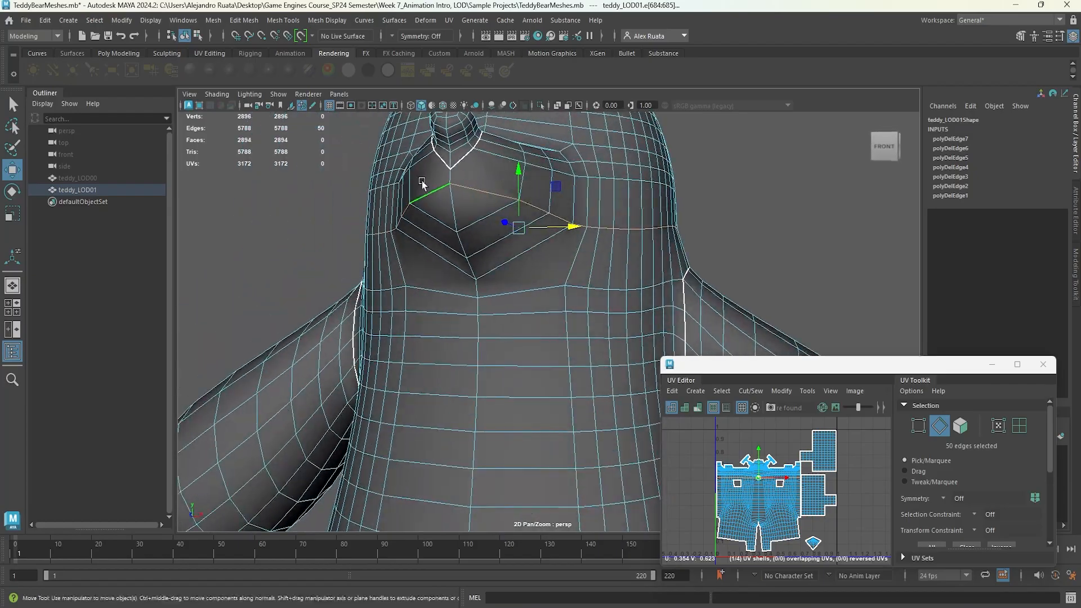
{"action": "left_click", "coordinate": [244, 19]}
{"action": "left_click", "coordinate": [259, 228]}
Select several edge loops across the forehead and delete them.
{"action": "left_click_drag", "start_coordinate": [307, 296], "coordinate": [405, 310], "text": "alt"}
{"action": "key", "text": "ctrl+z"}
{"action": "mouse_move", "coordinate": [405, 310]}
{"action": "left_mouse_down", "text": "alt"}
{"action": "mouse_move", "coordinate": [397, 290]}
{"action": "mouse_move", "coordinate": [389, 307]}
{"action": "left_mouse_up", "text": "alt"}
{"action": "middle_click_drag", "start_coordinate": [428, 237], "coordinate": [441, 329], "text": "alt"}
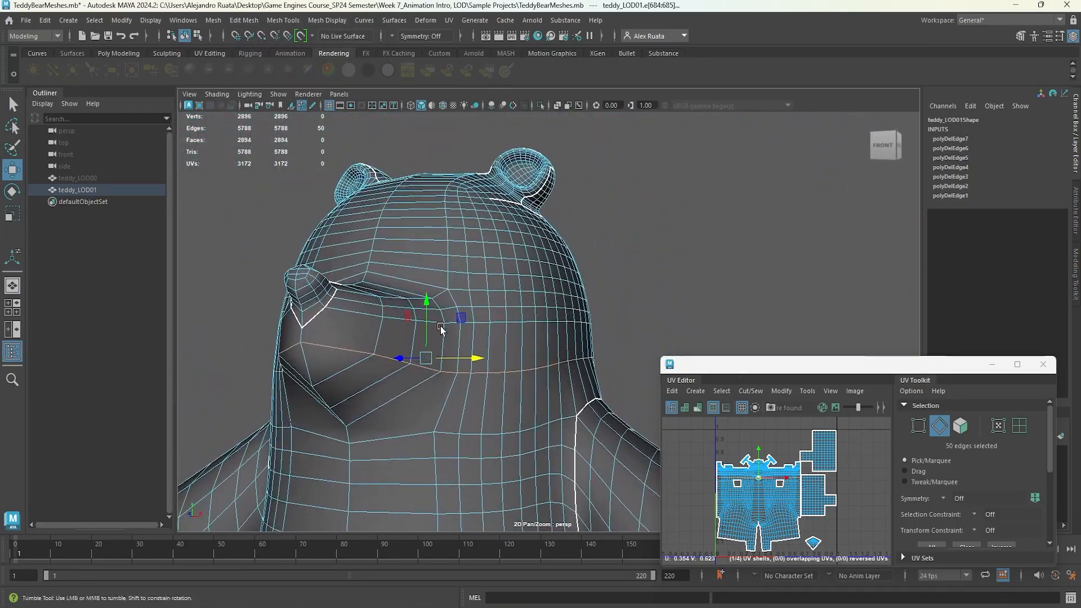
{"action": "scroll", "coordinate": [441, 328], "scroll_direction": "up", "scroll_amount": 3}
{"action": "double_click", "coordinate": [387, 243]}
{"action": "middle_click_drag", "start_coordinate": [371, 200], "coordinate": [378, 234], "text": "alt"}
{"action": "double_click", "coordinate": [378, 232], "text": "shift"}
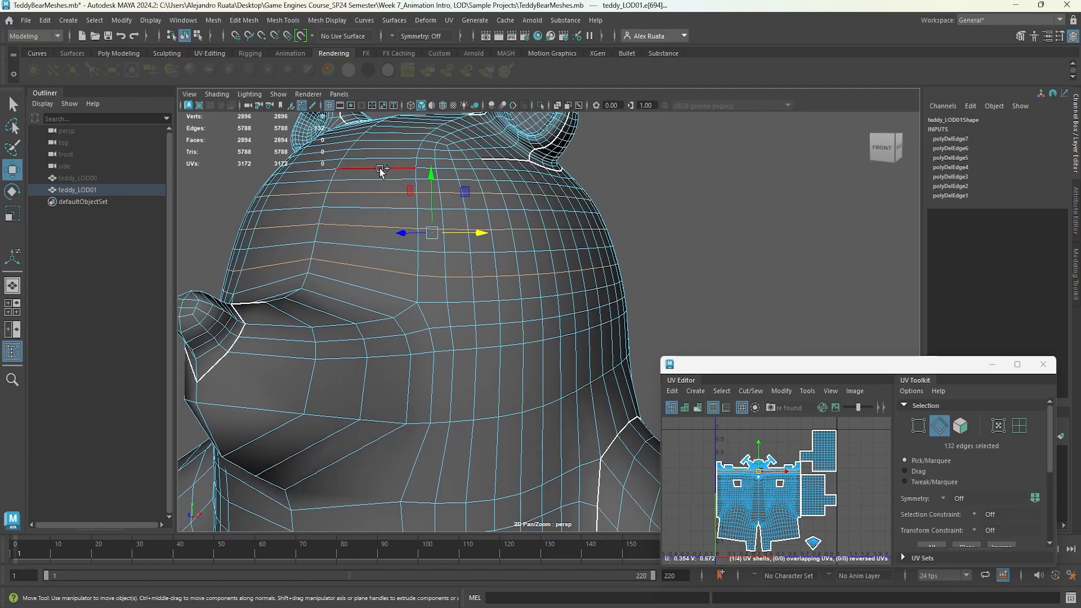
{"action": "double_click", "coordinate": [380, 168], "text": "shift"}
{"action": "middle_click_drag", "start_coordinate": [380, 168], "coordinate": [412, 206], "text": "alt"}
{"action": "left_click", "coordinate": [244, 20]}
{"action": "left_click", "coordinate": [259, 228]}
Select edge loops across the top of the head between the ears and delete them.
{"action": "left_click_drag", "start_coordinate": [348, 260], "coordinate": [428, 221], "text": "alt"}
{"action": "double_click", "coordinate": [451, 316]}
{"action": "middle_click_drag", "start_coordinate": [397, 225], "coordinate": [480, 259], "text": "alt"}
{"action": "left_click_drag", "start_coordinate": [480, 258], "coordinate": [387, 268], "text": "alt"}
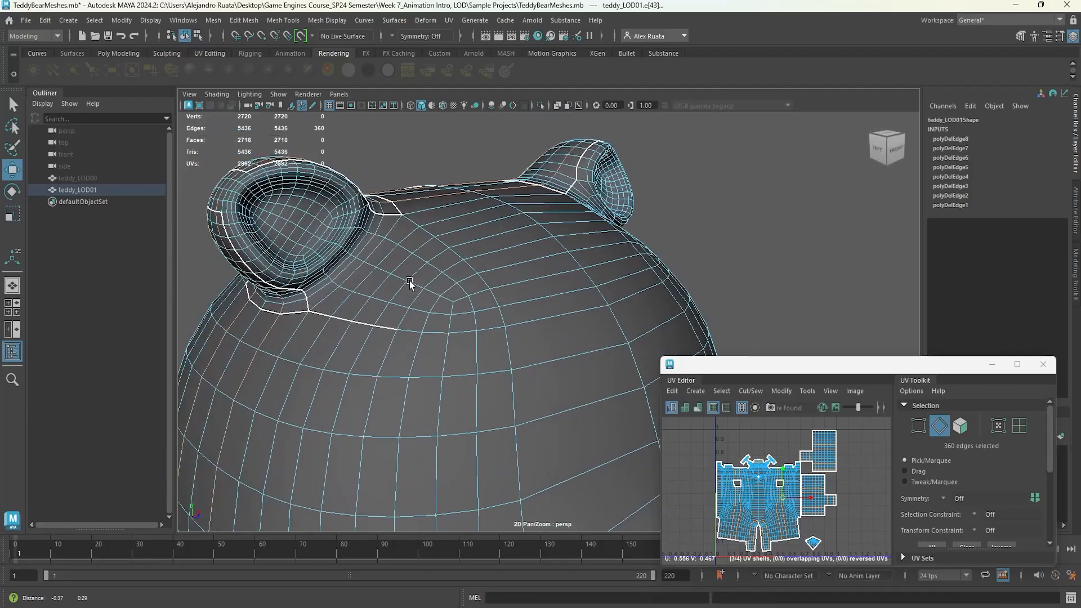
{"action": "middle_click_drag", "start_coordinate": [387, 268], "coordinate": [483, 289], "text": "alt"}
{"action": "left_click", "coordinate": [243, 21]}
{"action": "left_click", "coordinate": [260, 227]}
Select an edge loop inside the ear and delete it.
{"action": "left_click_drag", "start_coordinate": [386, 243], "coordinate": [321, 240], "text": "alt"}
{"action": "middle_click_drag", "start_coordinate": [608, 208], "coordinate": [465, 285], "text": "alt"}
{"action": "scroll", "coordinate": [465, 285], "scroll_direction": "up", "scroll_amount": 5}
{"action": "middle_click_drag", "start_coordinate": [485, 168], "coordinate": [499, 249], "text": "alt"}
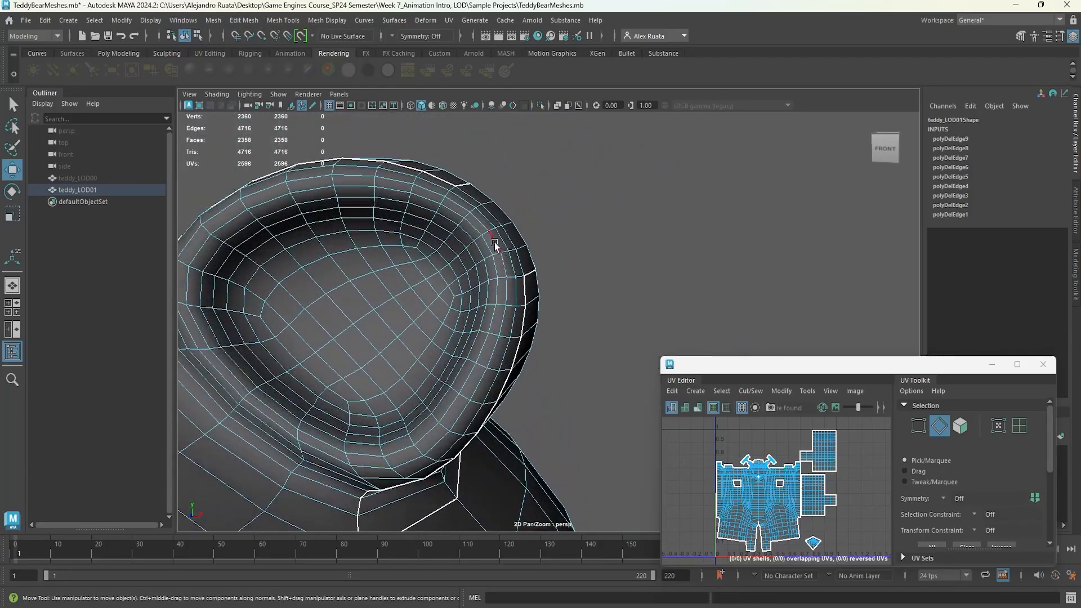
{"action": "left_click", "coordinate": [243, 21]}
{"action": "left_click", "coordinate": [260, 227]}
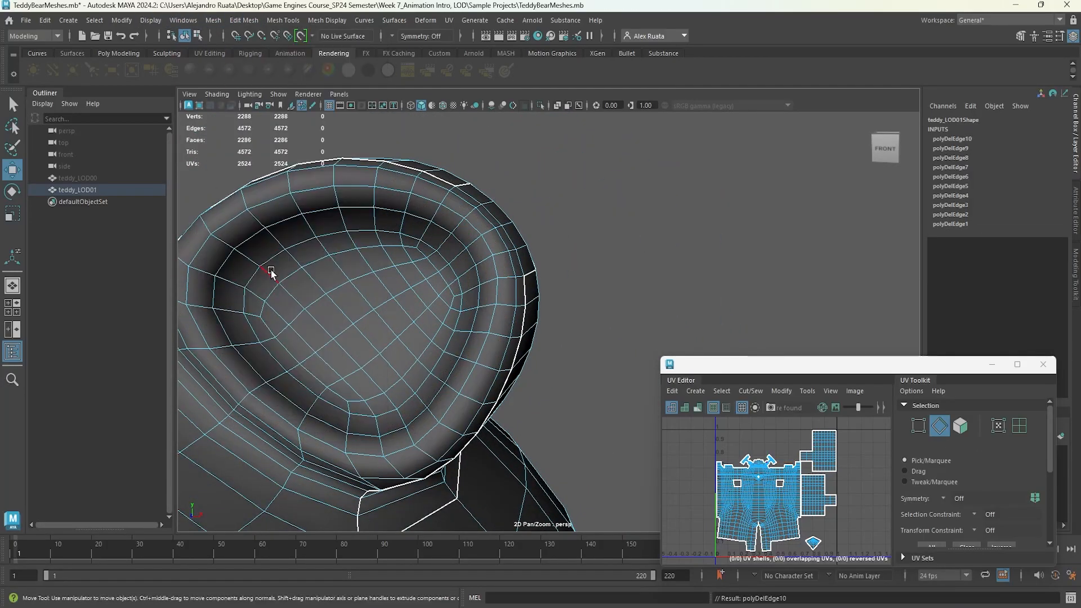
Select the edge loops along the ear rim and delete them.
{"action": "middle_click_drag", "start_coordinate": [273, 265], "coordinate": [535, 333], "text": "alt"}
{"action": "middle_click_drag", "start_coordinate": [292, 299], "coordinate": [455, 297], "text": "alt"}
{"action": "left_click_drag", "start_coordinate": [455, 298], "coordinate": [485, 300], "text": "alt"}
{"action": "double_click", "coordinate": [441, 227]}
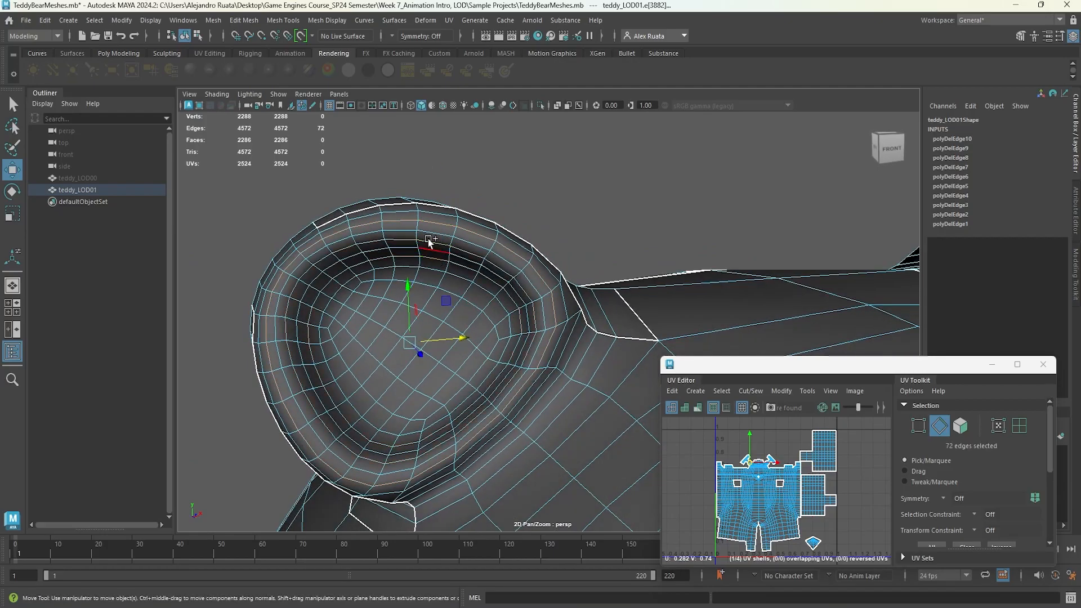
{"action": "left_click", "coordinate": [244, 20]}
{"action": "left_click", "coordinate": [299, 262]}
Select edge loops along the side of the head and body and delete them.
{"action": "left_click_drag", "start_coordinate": [402, 298], "coordinate": [333, 302], "text": "alt"}
{"action": "scroll", "coordinate": [338, 293], "scroll_direction": "down", "scroll_amount": 6}
{"action": "middle_click_drag", "start_coordinate": [394, 281], "coordinate": [379, 191], "text": "alt"}
{"action": "left_click_drag", "start_coordinate": [379, 191], "coordinate": [321, 195], "text": "alt"}
{"action": "middle_click_drag", "start_coordinate": [360, 194], "coordinate": [409, 219], "text": "alt"}
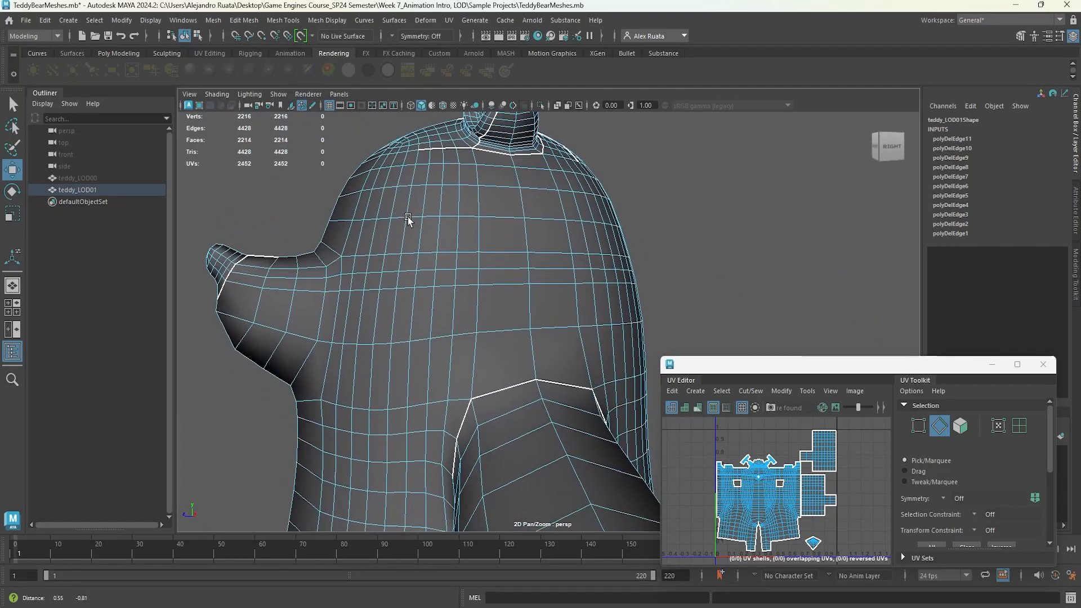
{"action": "middle_click_drag", "start_coordinate": [391, 383], "coordinate": [449, 210], "text": "alt"}
{"action": "left_click_drag", "start_coordinate": [338, 217], "coordinate": [459, 225], "text": "alt"}
{"action": "middle_click_drag", "start_coordinate": [451, 417], "coordinate": [453, 270], "text": "alt"}
{"action": "left_click_drag", "start_coordinate": [454, 270], "coordinate": [422, 276], "text": "alt"}
{"action": "middle_click_drag", "start_coordinate": [456, 360], "coordinate": [465, 292], "text": "alt"}
{"action": "double_click", "coordinate": [459, 300]}
{"action": "left_click_drag", "start_coordinate": [459, 304], "coordinate": [575, 304], "text": "alt"}
{"action": "double_click", "coordinate": [576, 302]}
{"action": "scroll", "coordinate": [563, 304], "scroll_direction": "down", "scroll_amount": 5}
{"action": "mouse_move", "coordinate": [417, 313]}
{"action": "left_mouse_down", "text": "alt"}
{"action": "mouse_move", "coordinate": [475, 316]}
{"action": "mouse_move", "coordinate": [414, 315]}
{"action": "left_mouse_up", "text": "alt"}
{"action": "left_click", "coordinate": [244, 20]}
{"action": "left_click", "coordinate": [291, 262]}
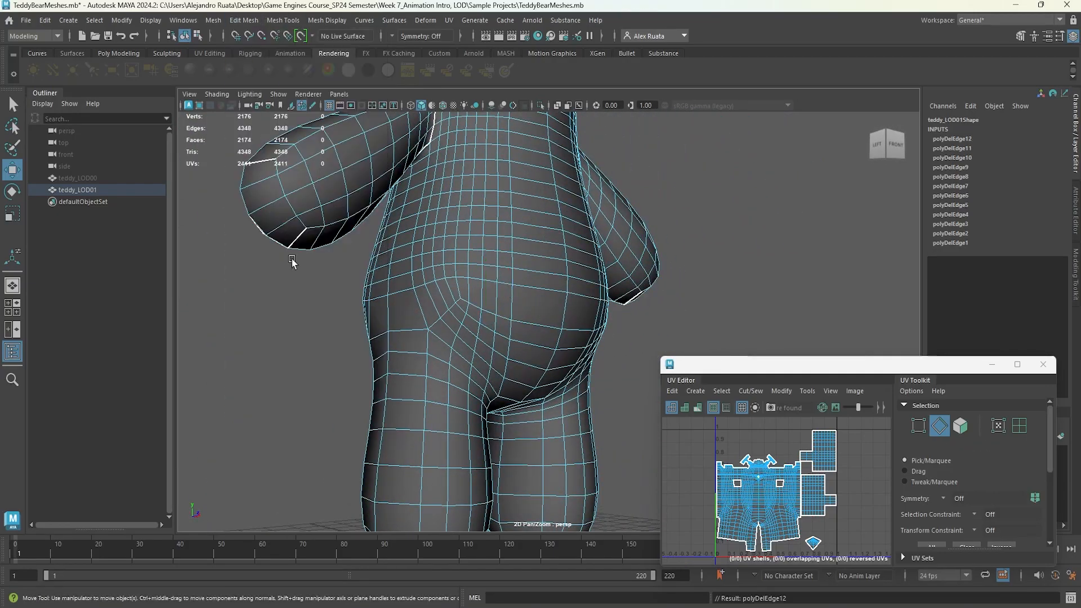
Select edge loops around both legs and delete them with Delete Edge/Vertex.
{"action": "scroll", "coordinate": [292, 260], "scroll_direction": "down", "scroll_amount": 4}
{"action": "left_click_drag", "start_coordinate": [378, 262], "coordinate": [324, 263], "text": "alt"}
{"action": "left_click_drag", "start_coordinate": [510, 311], "coordinate": [468, 311], "text": "alt"}
{"action": "middle_click_drag", "start_coordinate": [448, 433], "coordinate": [475, 313], "text": "alt"}
{"action": "scroll", "coordinate": [475, 313], "scroll_direction": "up", "scroll_amount": 4}
{"action": "double_click", "coordinate": [475, 374]}
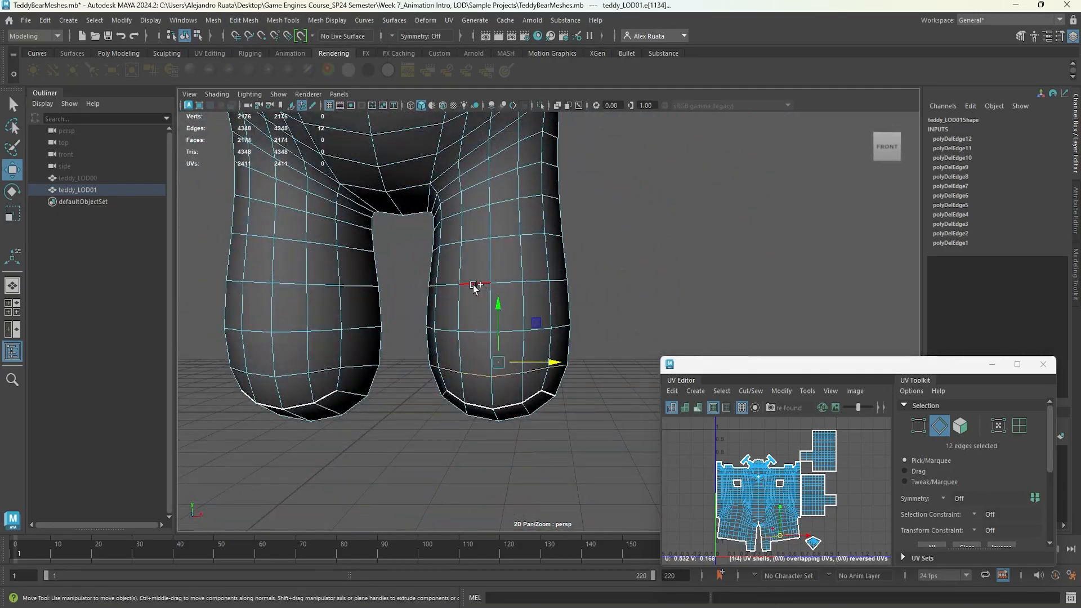
{"action": "key", "text": "ctrl+z"}
{"action": "key", "text": "ctrl+z"}
{"action": "left_click_drag", "start_coordinate": [308, 383], "coordinate": [322, 368], "text": "alt"}
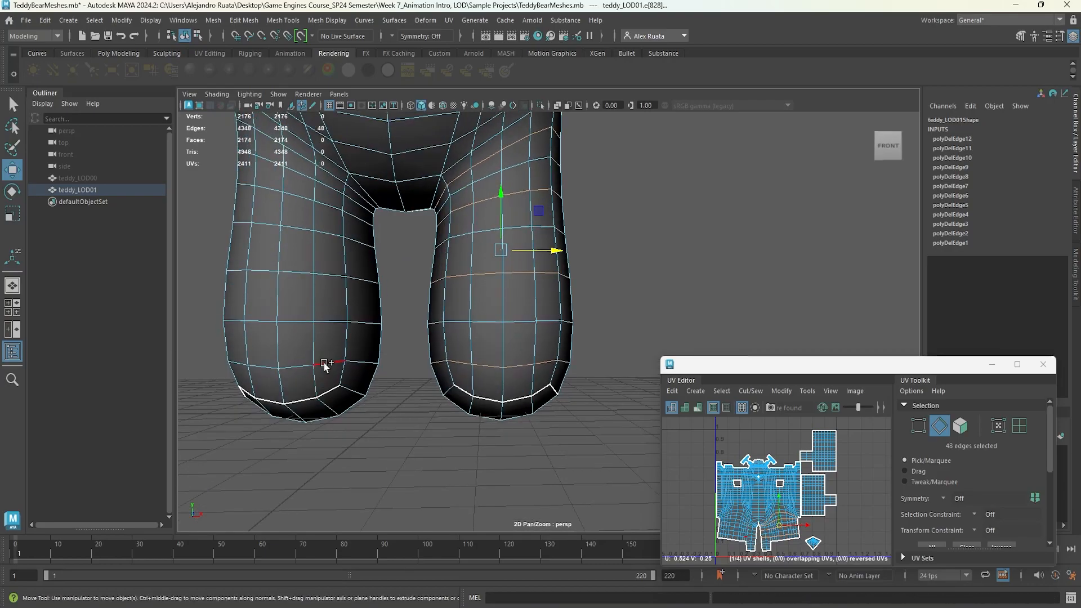
{"action": "left_click", "coordinate": [244, 20]}
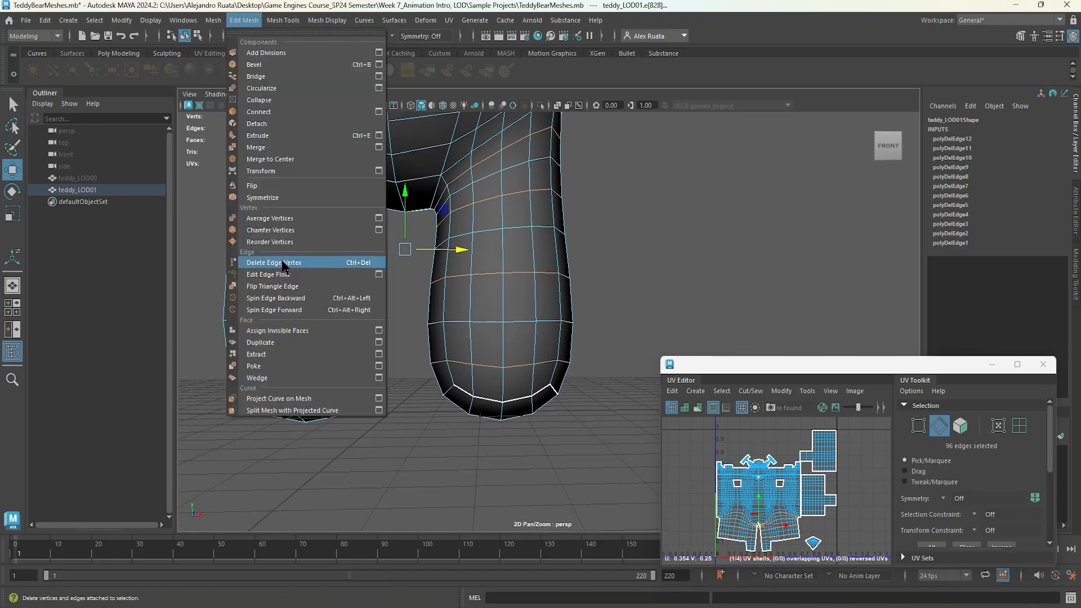
{"action": "left_click", "coordinate": [285, 260]}
Select and delete two more edge loops on the legs.
{"action": "middle_click_drag", "start_coordinate": [391, 272], "coordinate": [391, 333], "text": "alt"}
{"action": "left_click", "coordinate": [243, 20]}
{"action": "left_click", "coordinate": [285, 261]}
{"action": "left_click_drag", "start_coordinate": [394, 319], "coordinate": [389, 344], "text": "alt"}
{"action": "left_click", "coordinate": [244, 21]}
{"action": "left_click", "coordinate": [285, 261]}
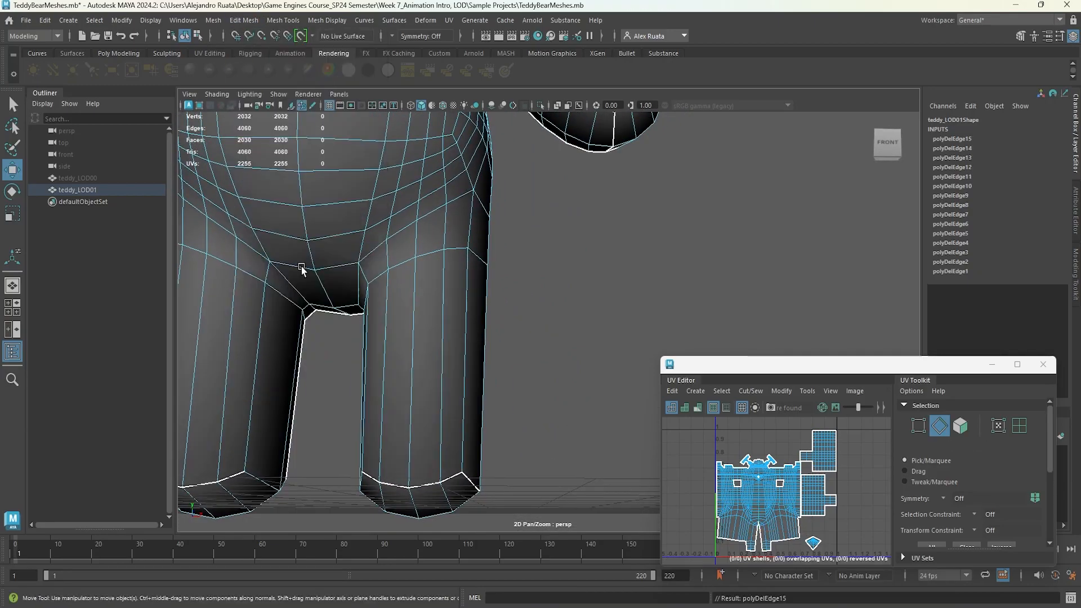
Undo the last leg deletion, then select loops across the thighs and delete them.
{"action": "key", "text": "ctrl+z"}
{"action": "middle_click_drag", "start_coordinate": [394, 284], "coordinate": [411, 336], "text": "alt"}
{"action": "left_click_drag", "start_coordinate": [411, 335], "coordinate": [361, 332], "text": "alt"}
{"action": "double_click", "coordinate": [454, 292]}
{"action": "left_click_drag", "start_coordinate": [444, 290], "coordinate": [362, 305], "text": "alt"}
{"action": "left_click", "coordinate": [244, 20]}
{"action": "left_click", "coordinate": [285, 261]}
Select edge loops around the belly and hips and delete them.
{"action": "left_click_drag", "start_coordinate": [428, 304], "coordinate": [459, 310], "text": "alt"}
{"action": "double_click", "coordinate": [479, 296]}
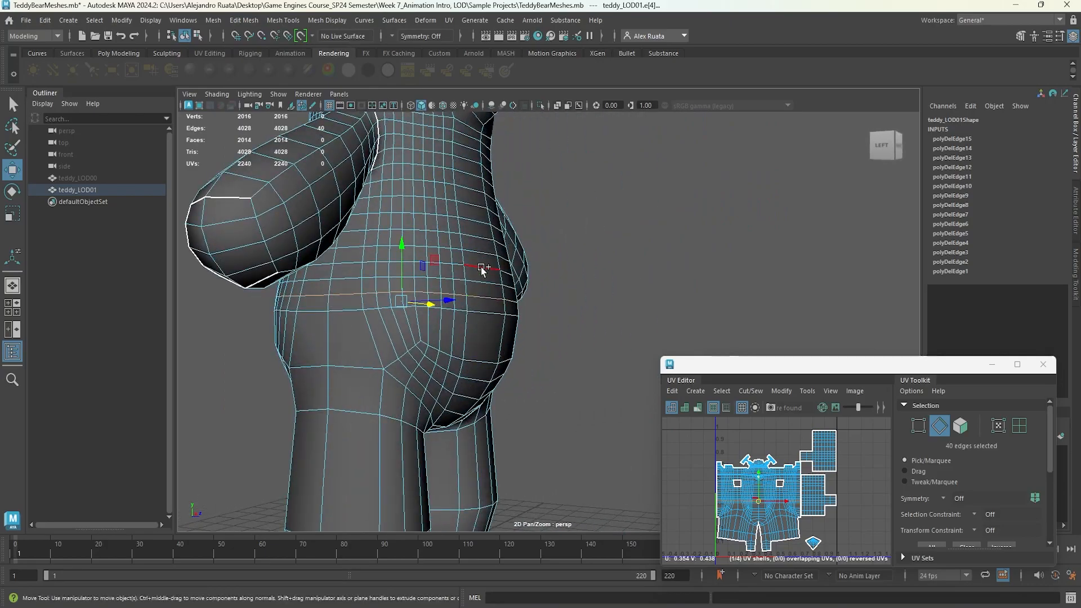
{"action": "double_click", "coordinate": [481, 238], "text": "shift"}
{"action": "left_click_drag", "start_coordinate": [481, 248], "coordinate": [664, 257], "text": "alt"}
{"action": "left_click", "coordinate": [244, 20]}
{"action": "left_click", "coordinate": [285, 261]}
Select edge loops along the arm and delete them.
{"action": "left_click_drag", "start_coordinate": [360, 298], "coordinate": [484, 282], "text": "alt"}
{"action": "middle_click_drag", "start_coordinate": [394, 237], "coordinate": [467, 239], "text": "alt"}
{"action": "double_click", "coordinate": [468, 243]}
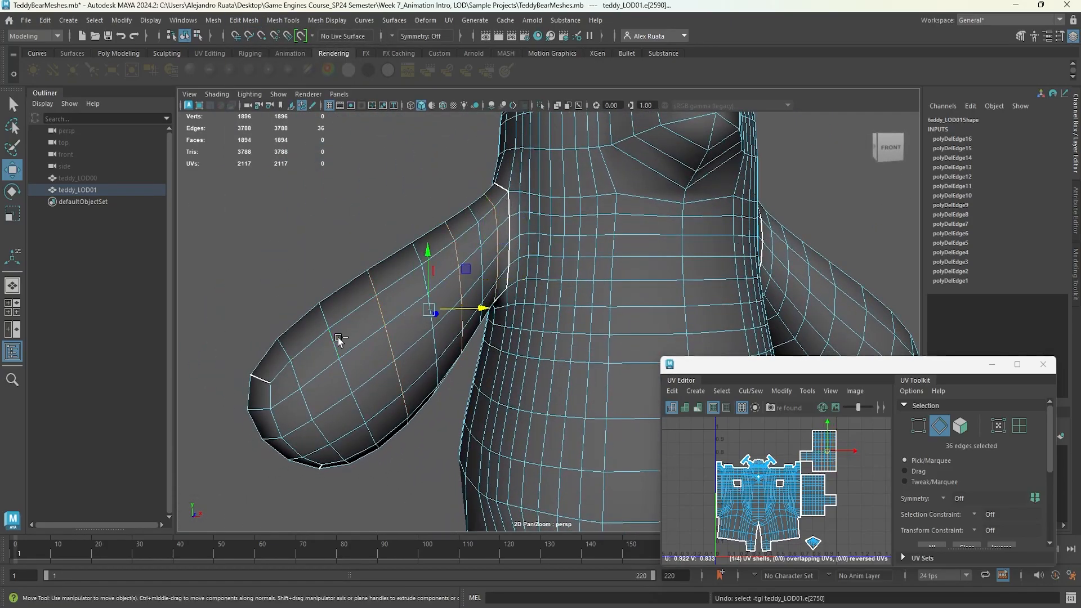
{"action": "left_click", "coordinate": [244, 20]}
{"action": "left_click", "coordinate": [285, 261]}
Undo the last two actions, then select and delete another edge loop on the arm.
{"action": "middle_click_drag", "start_coordinate": [484, 251], "coordinate": [124, 239], "text": "alt"}
{"action": "left_click", "coordinate": [415, 207]}
{"action": "key", "text": "ctrl+z"}
{"action": "key", "text": "ctrl+z"}
{"action": "middle_click_drag", "start_coordinate": [591, 371], "coordinate": [550, 369], "text": "alt"}
{"action": "double_click", "coordinate": [550, 370], "text": "shift"}
{"action": "left_click", "coordinate": [244, 20]}
{"action": "left_click", "coordinate": [285, 260]}
Select additional edge loops across the body and delete them with Delete Edge/Vertex.
{"action": "scroll", "coordinate": [288, 263], "scroll_direction": "down", "scroll_amount": 4}
{"action": "scroll", "coordinate": [287, 263], "scroll_direction": "down", "scroll_amount": 3}
{"action": "middle_click_drag", "start_coordinate": [298, 266], "coordinate": [406, 278], "text": "alt"}
{"action": "left_click_drag", "start_coordinate": [506, 276], "coordinate": [369, 273], "text": "alt"}
{"action": "scroll", "coordinate": [369, 273], "scroll_direction": "up", "scroll_amount": 4}
{"action": "middle_click_drag", "start_coordinate": [369, 273], "coordinate": [500, 282], "text": "alt"}
{"action": "left_click_drag", "start_coordinate": [500, 282], "coordinate": [340, 275], "text": "alt"}
{"action": "middle_click_drag", "start_coordinate": [585, 416], "coordinate": [532, 309], "text": "alt"}
{"action": "middle_click_drag", "start_coordinate": [520, 213], "coordinate": [510, 282], "text": "alt"}
{"action": "left_click_drag", "start_coordinate": [510, 281], "coordinate": [362, 288], "text": "alt"}
{"action": "key", "text": "ctrl+z"}
{"action": "key", "text": "ctrl+z"}
{"action": "middle_click_drag", "start_coordinate": [362, 289], "coordinate": [435, 329], "text": "alt"}
{"action": "double_click", "coordinate": [381, 282]}
{"action": "left_click_drag", "start_coordinate": [383, 283], "coordinate": [470, 282], "text": "alt"}
{"action": "left_click", "coordinate": [244, 22]}
{"action": "left_click", "coordinate": [292, 258]}
Select and delete two more edge loops across teddy_LOD01's head.
{"action": "left_click_drag", "start_coordinate": [294, 260], "coordinate": [425, 278], "text": "alt"}
{"action": "left_click", "coordinate": [245, 20]}
{"action": "left_click", "coordinate": [293, 259]}
{"action": "left_click_drag", "start_coordinate": [292, 259], "coordinate": [456, 313], "text": "alt"}
{"action": "left_click", "coordinate": [246, 21]}
{"action": "left_click", "coordinate": [293, 259]}
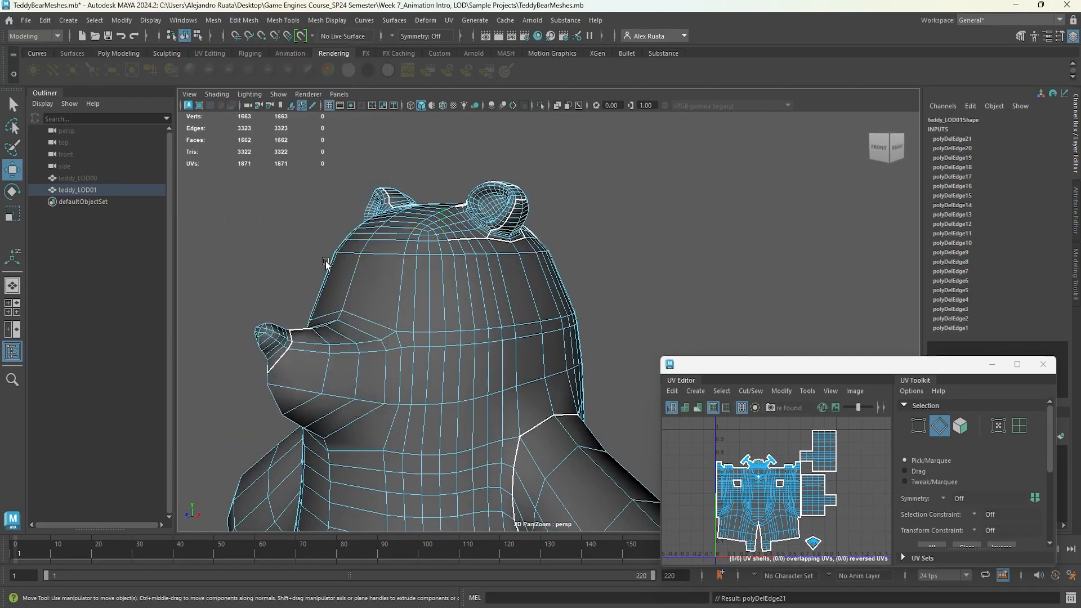
Select an edge loop across teddy_LOD01's head and delete it with Delete Edge/Vertex.
{"action": "left_click_drag", "start_coordinate": [282, 261], "coordinate": [488, 244], "text": "alt"}
{"action": "scroll", "coordinate": [539, 360], "scroll_direction": "up", "scroll_amount": 6}
{"action": "middle_click_drag", "start_coordinate": [487, 243], "coordinate": [512, 307], "text": "alt"}
{"action": "double_click", "coordinate": [373, 312]}
{"action": "mouse_move", "coordinate": [383, 309]}
{"action": "left_mouse_down", "text": "alt"}
{"action": "mouse_move", "coordinate": [445, 320]}
{"action": "mouse_move", "coordinate": [393, 323]}
{"action": "left_mouse_up", "text": "alt"}
{"action": "left_click", "coordinate": [246, 21]}
{"action": "left_click", "coordinate": [287, 262]}
Delete another edge loop on the head, then undo that deletion.
{"action": "left_click_drag", "start_coordinate": [287, 262], "coordinate": [532, 181], "text": "alt"}
{"action": "double_click", "coordinate": [532, 181]}
{"action": "middle_click_drag", "start_coordinate": [293, 237], "coordinate": [507, 243], "text": "alt"}
{"action": "left_click", "coordinate": [246, 21]}
{"action": "left_click", "coordinate": [292, 262]}
{"action": "left_click_drag", "start_coordinate": [294, 263], "coordinate": [366, 269], "text": "alt"}
{"action": "key", "text": "ctrl+z"}
Select and delete an edge loop across the top of the head.
{"action": "double_click", "coordinate": [574, 151]}
{"action": "middle_click_drag", "start_coordinate": [746, 188], "coordinate": [395, 227], "text": "alt"}
{"action": "left_click_drag", "start_coordinate": [395, 227], "coordinate": [653, 250], "text": "alt"}
{"action": "left_click", "coordinate": [244, 20]}
{"action": "left_click", "coordinate": [290, 262]}
Delete another horizontal edge loop on teddy_LOD01's head.
{"action": "left_click_drag", "start_coordinate": [592, 267], "coordinate": [237, 231], "text": "alt"}
{"action": "middle_click_drag", "start_coordinate": [670, 257], "coordinate": [455, 262], "text": "alt"}
{"action": "left_click_drag", "start_coordinate": [455, 260], "coordinate": [589, 244], "text": "alt"}
{"action": "scroll", "coordinate": [589, 244], "scroll_direction": "down", "scroll_amount": 3}
{"action": "double_click", "coordinate": [507, 299]}
{"action": "scroll", "coordinate": [447, 302], "scroll_direction": "up", "scroll_amount": 5}
{"action": "left_click_drag", "start_coordinate": [350, 299], "coordinate": [464, 299], "text": "alt"}
{"action": "left_click", "coordinate": [244, 21]}
{"action": "left_click", "coordinate": [291, 262]}
Remove one more edge loop from teddy_LOD01's upper body.
{"action": "left_click_drag", "start_coordinate": [618, 235], "coordinate": [528, 311], "text": "alt"}
{"action": "middle_click_drag", "start_coordinate": [529, 311], "coordinate": [648, 323], "text": "alt"}
{"action": "double_click", "coordinate": [431, 275]}
{"action": "left_click_drag", "start_coordinate": [431, 276], "coordinate": [535, 332], "text": "alt"}
{"action": "left_click", "coordinate": [245, 20]}
{"action": "left_click", "coordinate": [306, 262]}
Select the edge loop around the torso, delete it, and undo the deletion.
{"action": "left_click_drag", "start_coordinate": [394, 264], "coordinate": [495, 208], "text": "alt"}
{"action": "double_click", "coordinate": [512, 222]}
{"action": "left_click", "coordinate": [245, 20]}
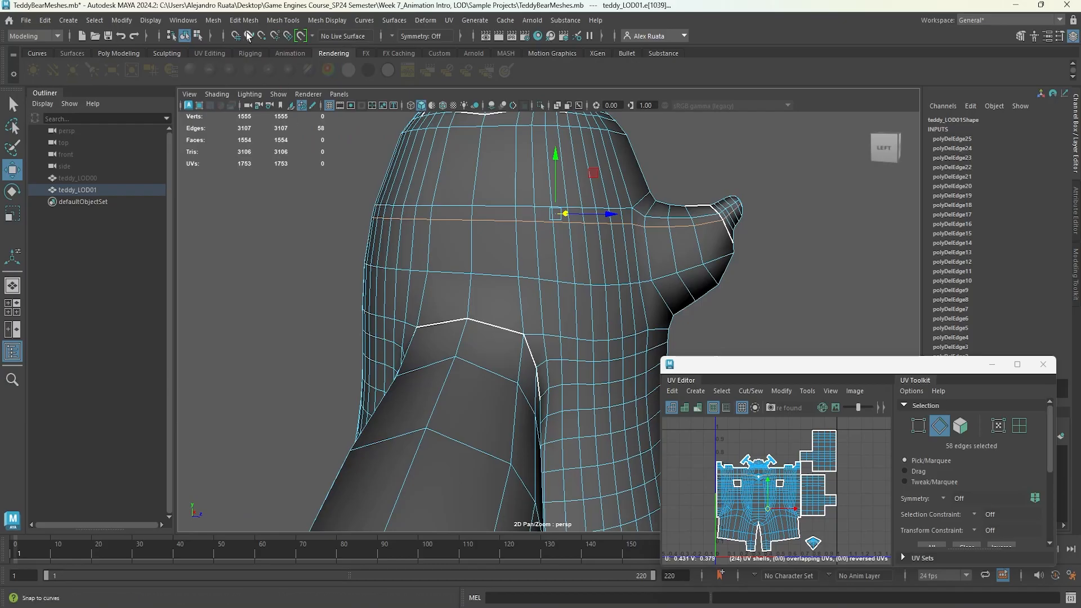
{"action": "left_click", "coordinate": [307, 263]}
{"action": "left_click_drag", "start_coordinate": [307, 263], "coordinate": [351, 253], "text": "alt"}
{"action": "key", "text": "ctrl+z"}
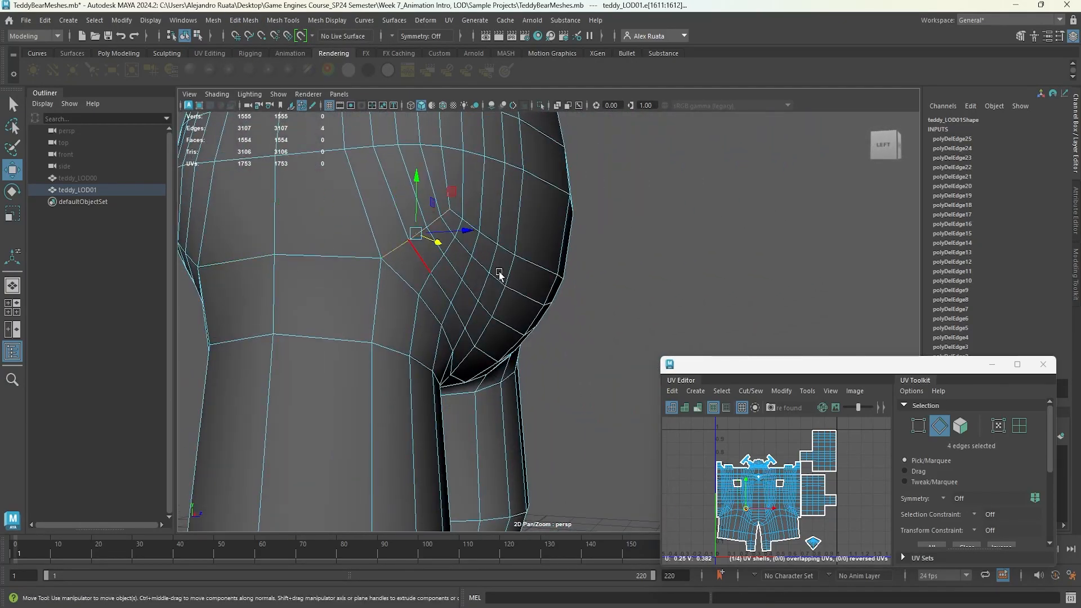
{"action": "left_click_drag", "start_coordinate": [495, 273], "coordinate": [497, 265], "text": "alt"}
{"action": "double_click", "coordinate": [497, 265], "text": "shift"}
{"action": "double_click", "coordinate": [332, 253], "text": "shift"}
{"action": "left_click_drag", "start_coordinate": [332, 254], "coordinate": [670, 285], "text": "alt"}
{"action": "scroll", "coordinate": [480, 304], "scroll_direction": "down", "scroll_amount": 5}
{"action": "middle_click_drag", "start_coordinate": [597, 242], "coordinate": [445, 292], "text": "alt"}
{"action": "right_click_drag", "start_coordinate": [450, 281], "coordinate": [523, 218]}
{"action": "left_click", "coordinate": [619, 175]}
{"action": "scroll", "coordinate": [597, 225], "scroll_direction": "down", "scroll_amount": 5}
{"action": "middle_click_drag", "start_coordinate": [584, 239], "coordinate": [581, 254], "text": "alt"}
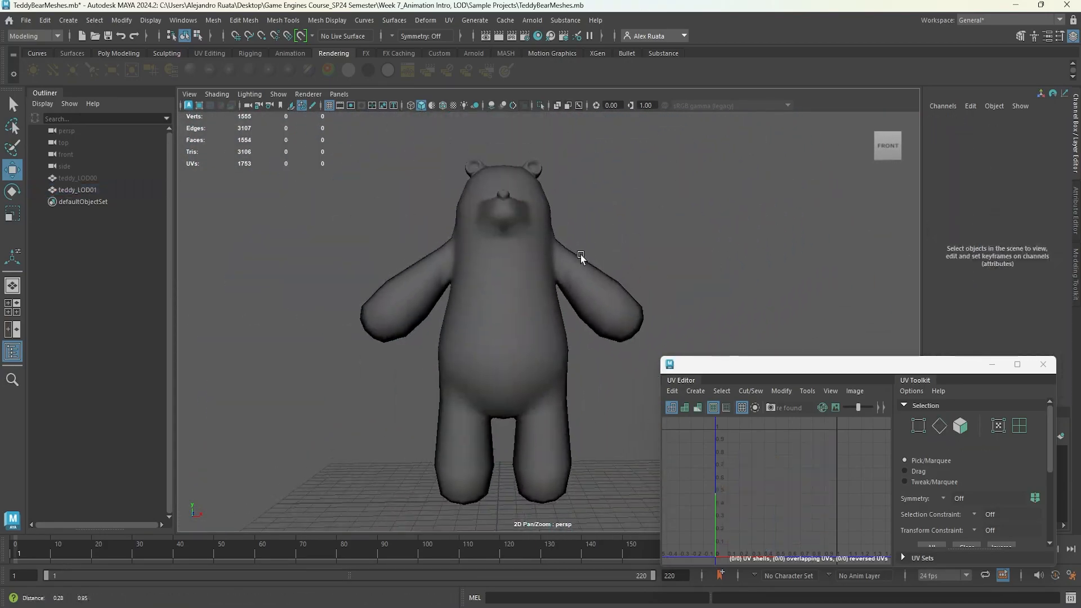
Unhide teddy_LOD00 so all teddy versions are displayed side by side.
{"action": "left_click", "coordinate": [97, 179]}
{"action": "key", "text": "h"}
{"action": "left_click", "coordinate": [360, 234]}
{"action": "scroll", "coordinate": [473, 267], "scroll_direction": "down", "scroll_amount": 4}
{"action": "mouse_move", "coordinate": [488, 275]}
{"action": "left_mouse_down", "text": "alt"}
{"action": "mouse_move", "coordinate": [521, 279]}
{"action": "mouse_move", "coordinate": [502, 285]}
{"action": "left_mouse_up", "text": "alt"}
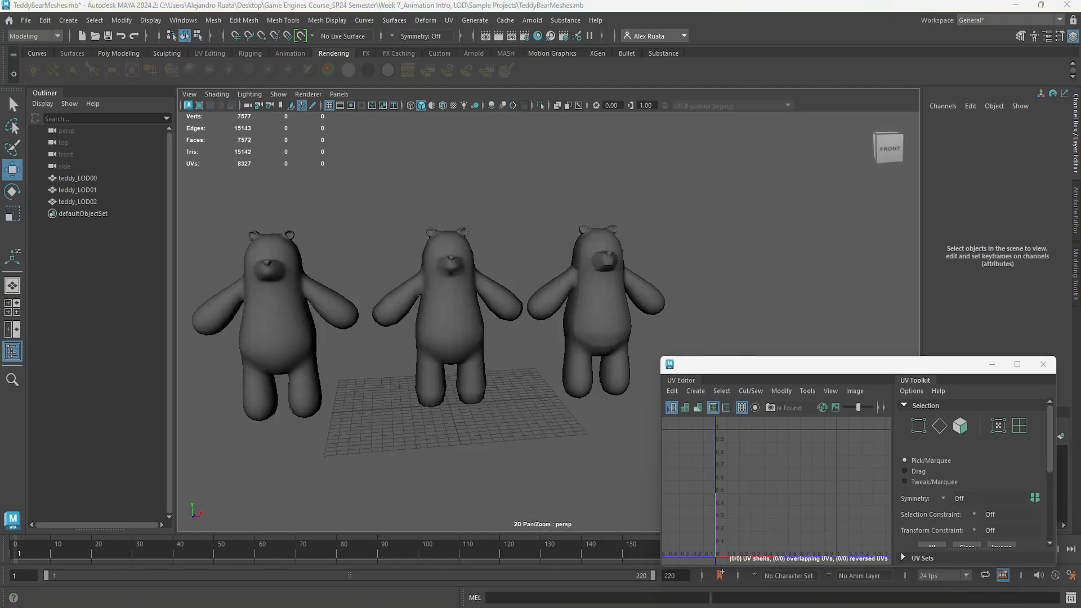
{"action": "middle_click_drag", "start_coordinate": [287, 303], "coordinate": [309, 299], "text": "alt"}
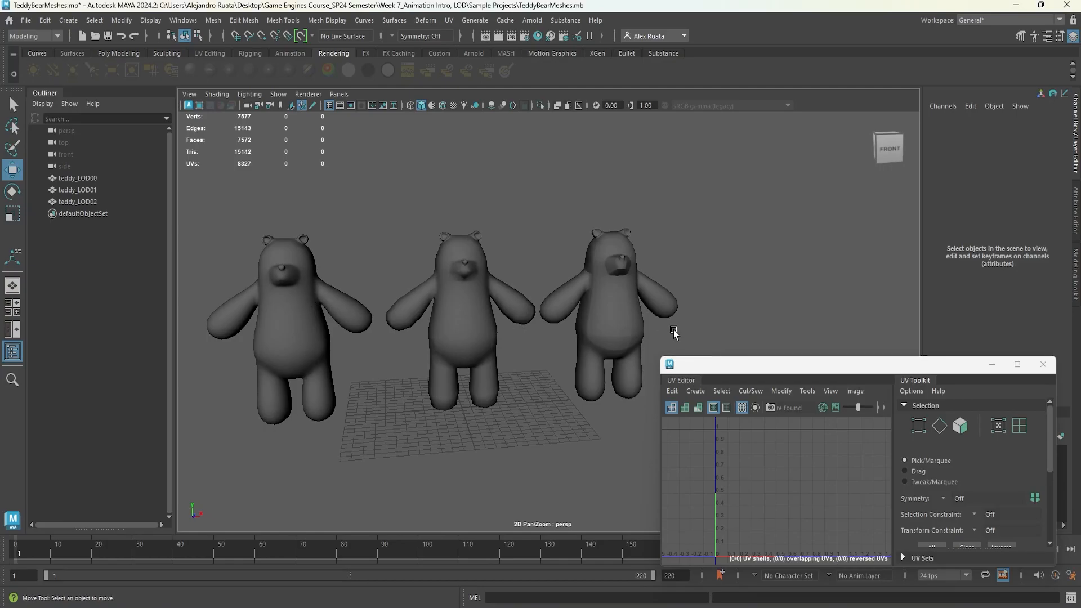
Inspect each teddy version by selecting and framing the meshes in turn.
{"action": "left_click", "coordinate": [213, 22]}
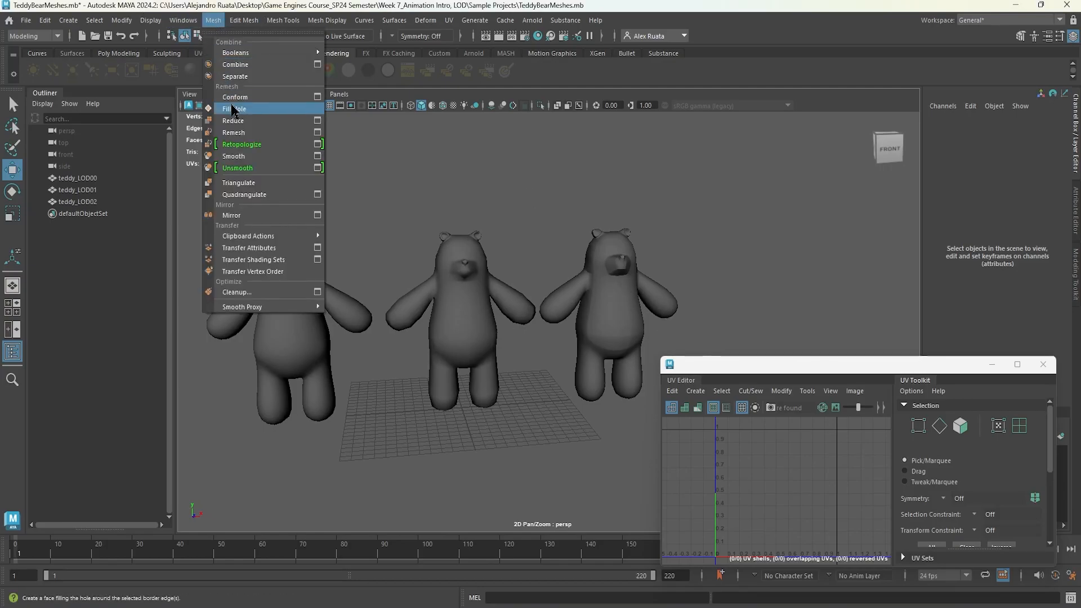
{"action": "left_click", "coordinate": [296, 340]}
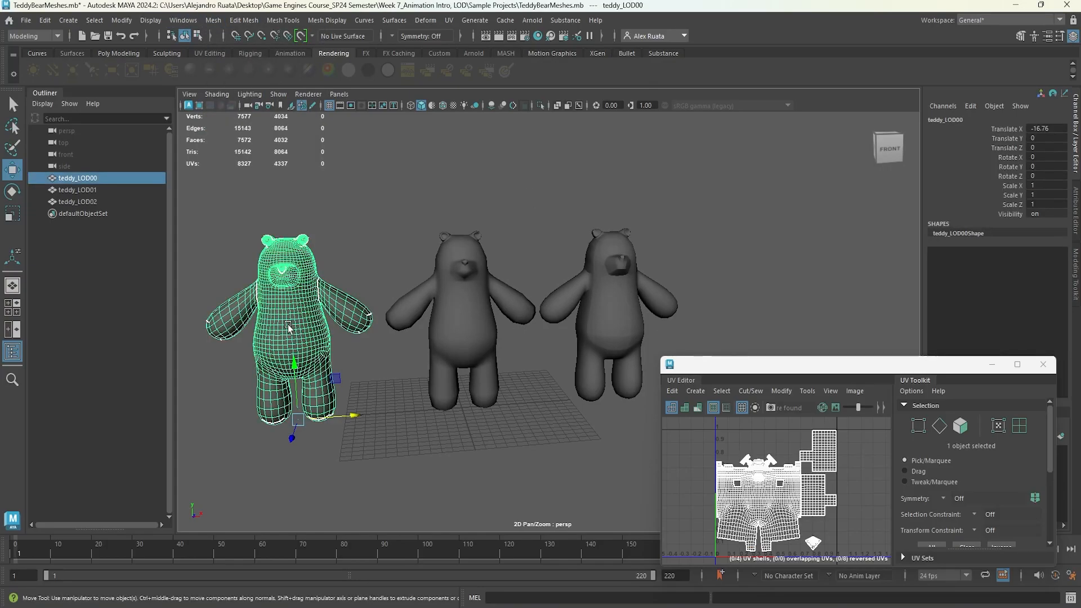
{"action": "left_click", "coordinate": [643, 297]}
{"action": "key", "text": "f"}
{"action": "left_click_drag", "start_coordinate": [625, 293], "coordinate": [558, 299], "text": "alt"}
{"action": "left_click", "coordinate": [340, 297]}
{"action": "left_click_drag", "start_coordinate": [338, 296], "coordinate": [750, 298], "text": "alt"}
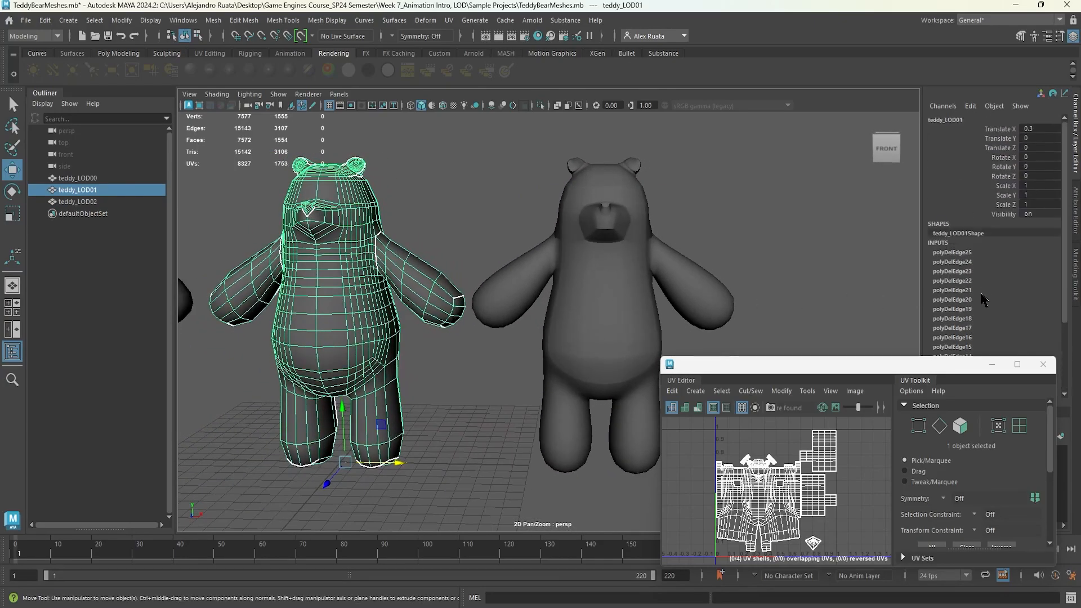
{"action": "mouse_move", "coordinate": [474, 227]}
{"action": "left_mouse_down", "text": "alt"}
{"action": "mouse_move", "coordinate": [581, 217]}
{"action": "mouse_move", "coordinate": [490, 224]}
{"action": "mouse_move", "coordinate": [487, 210]}
{"action": "left_mouse_up", "text": "alt"}
{"action": "left_click", "coordinate": [582, 218]}
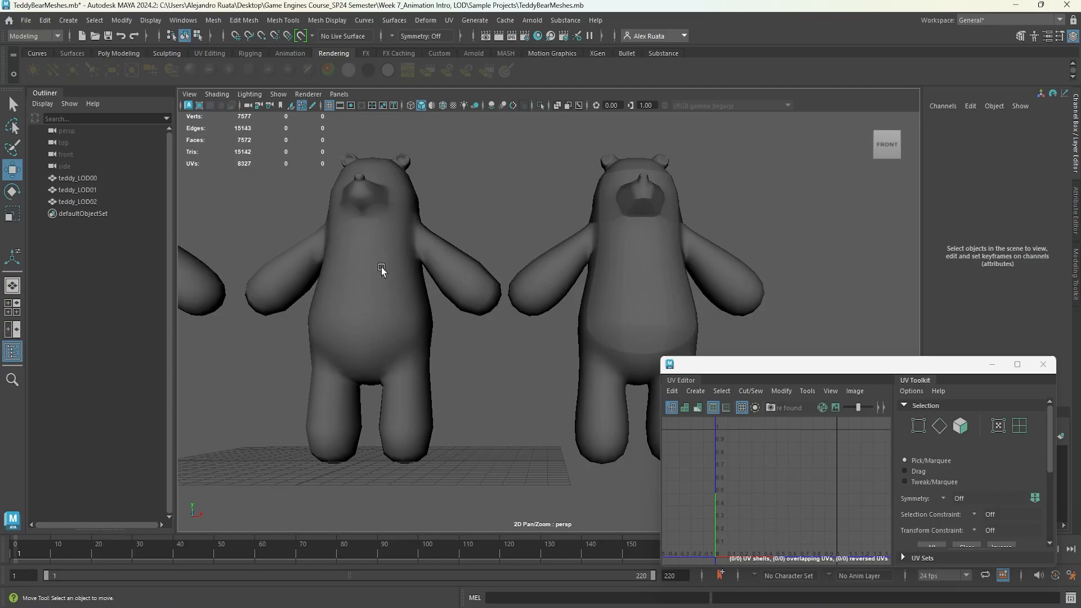
{"action": "left_click", "coordinate": [363, 268]}
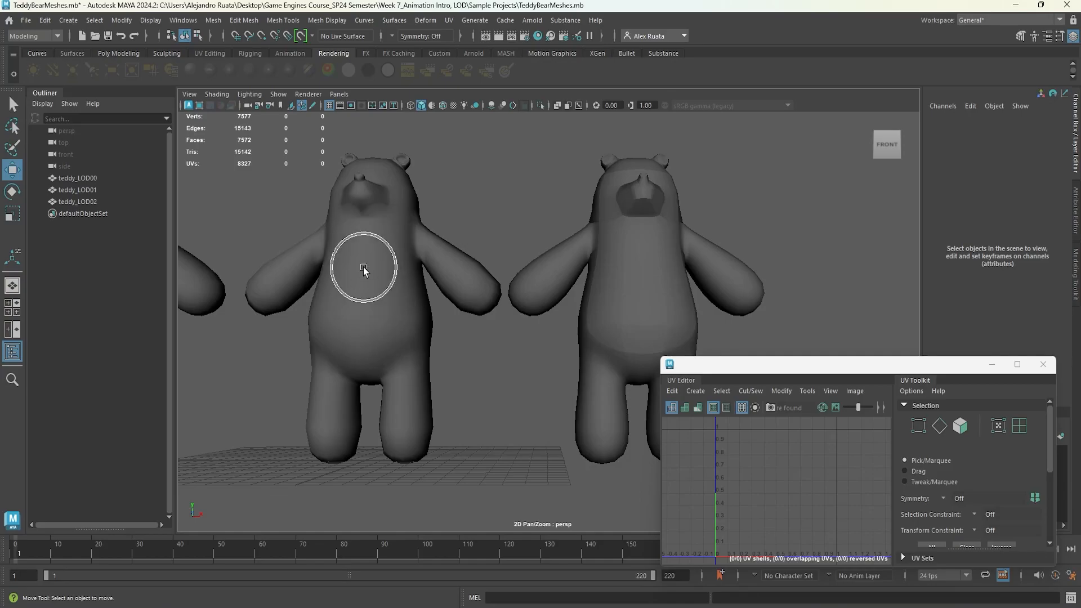
{"action": "left_click_drag", "start_coordinate": [377, 270], "coordinate": [372, 298], "text": "alt"}
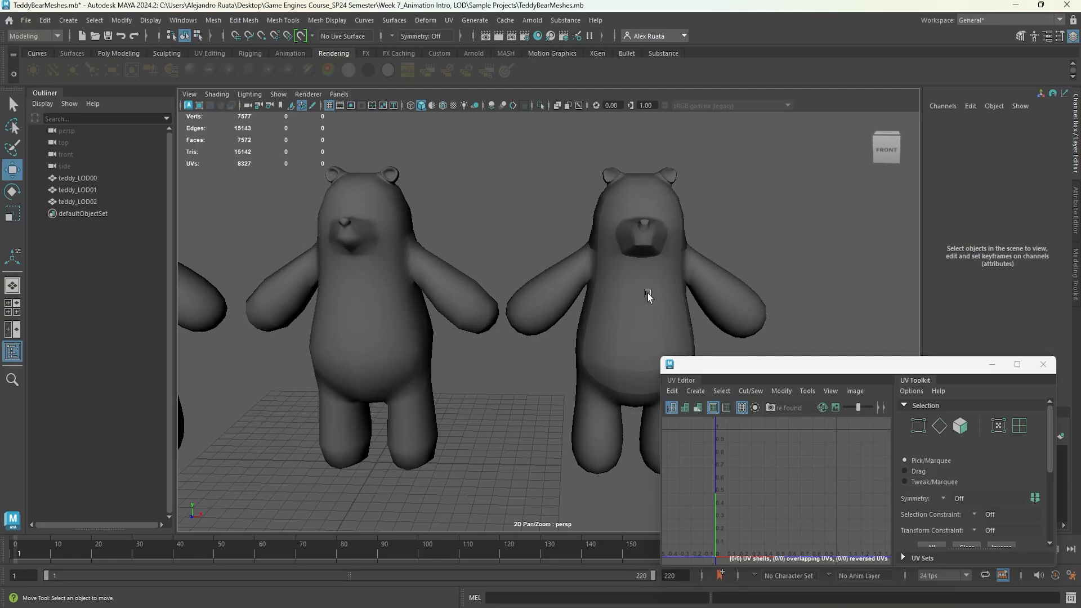
{"action": "key", "text": "ctrl"}
{"action": "key", "text": "ctrl"}
{"action": "key", "text": "ctrl"}
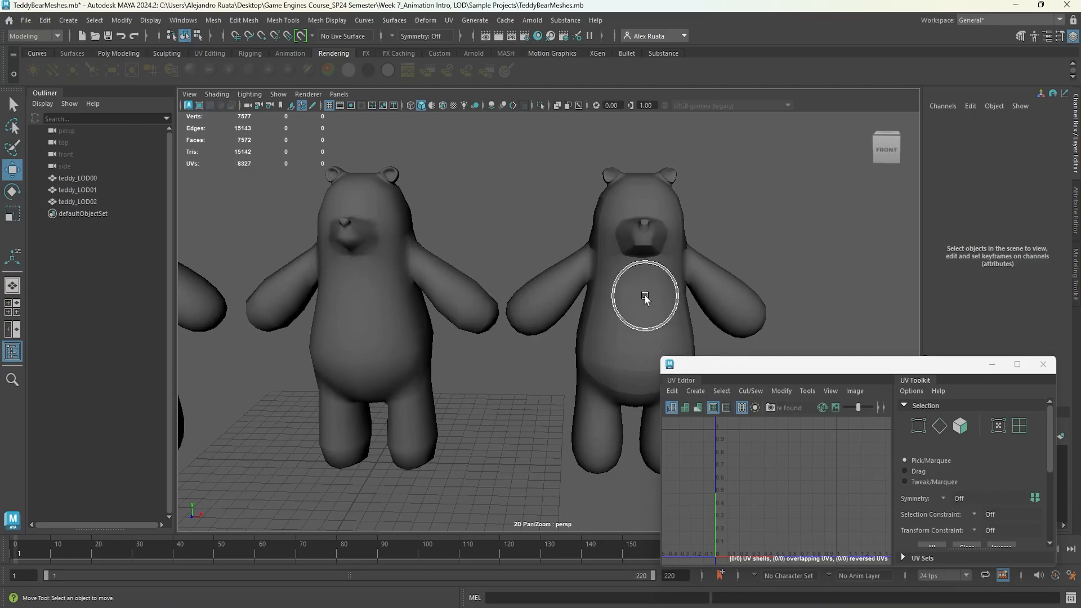
{"action": "key", "text": "ctrl"}
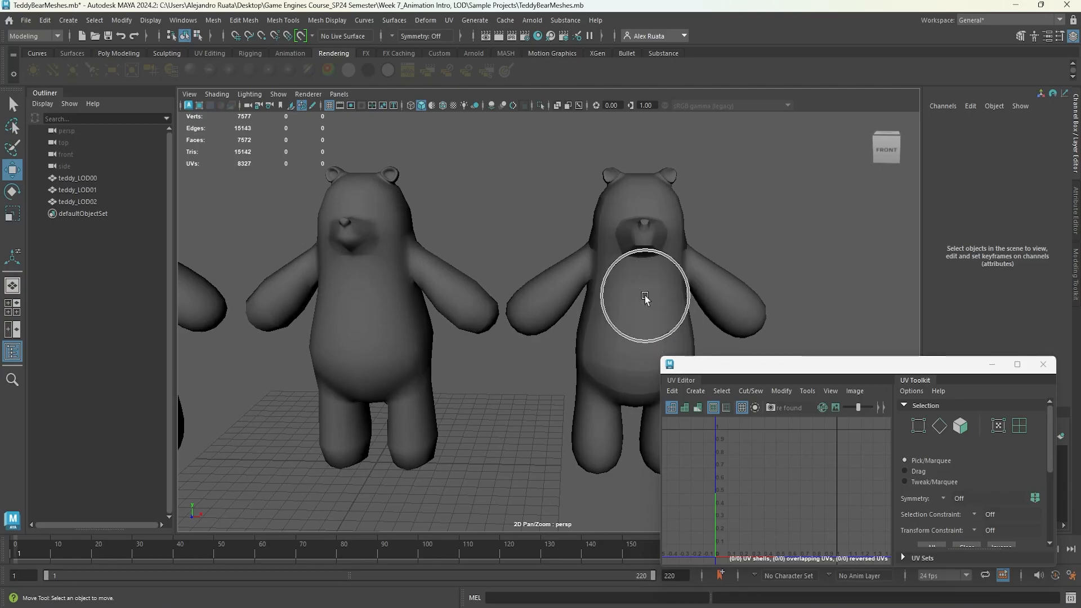
{"action": "left_click_drag", "start_coordinate": [644, 297], "coordinate": [610, 242], "text": "alt"}
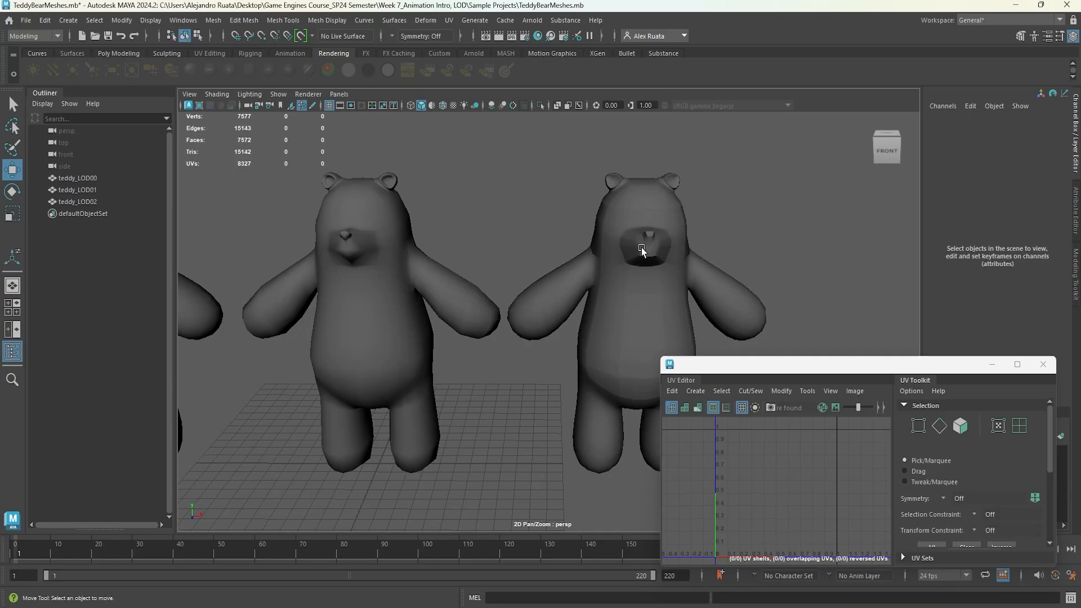
{"action": "middle_click_drag", "start_coordinate": [370, 294], "coordinate": [497, 264], "text": "alt"}
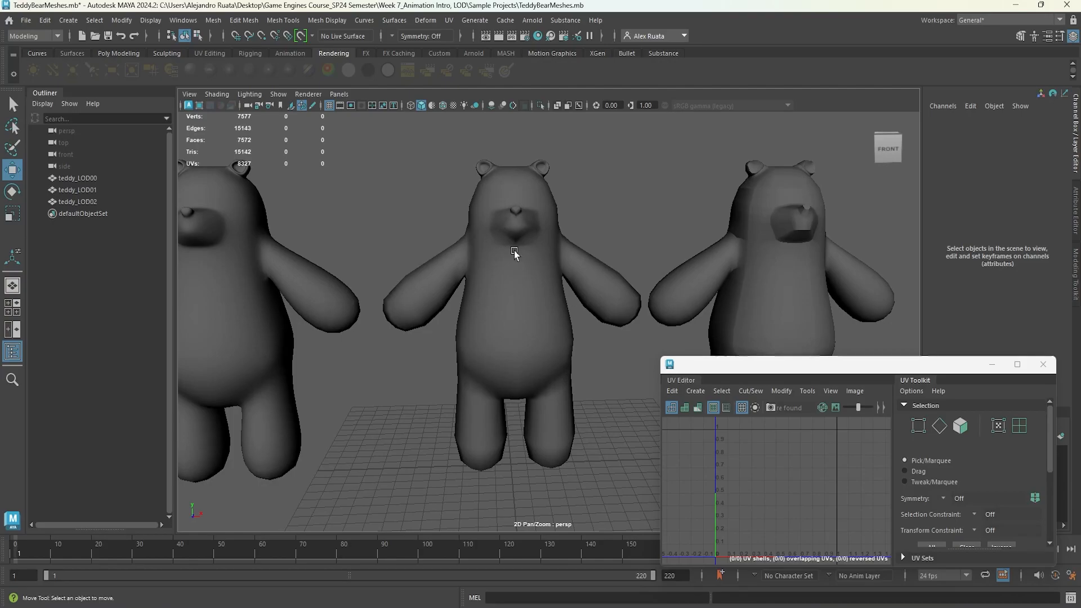
{"action": "left_click_drag", "start_coordinate": [516, 254], "coordinate": [509, 269], "text": "alt"}
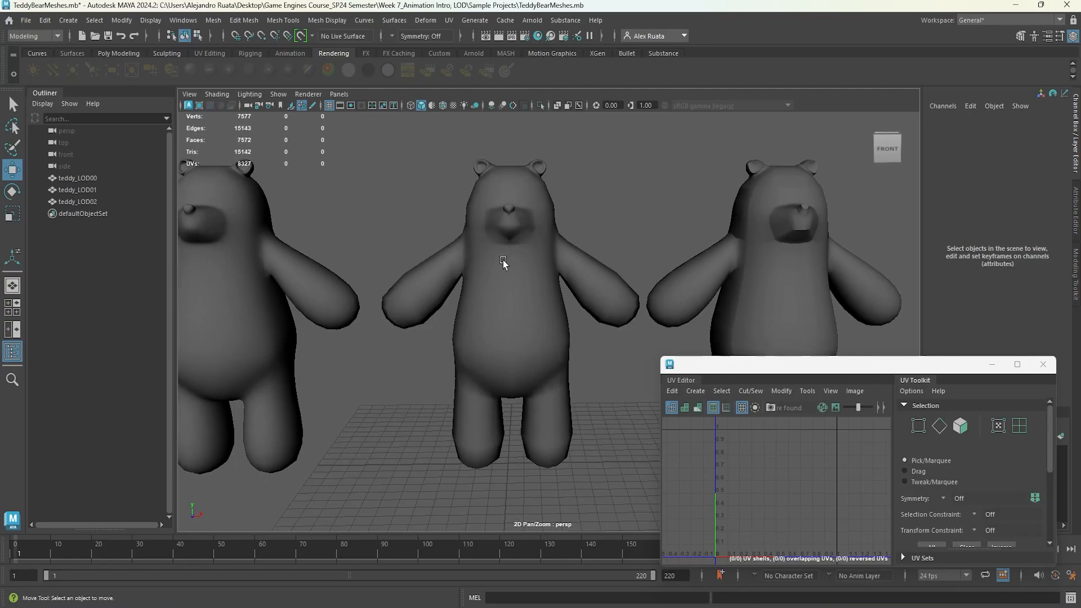
{"action": "left_click", "coordinate": [505, 269]}
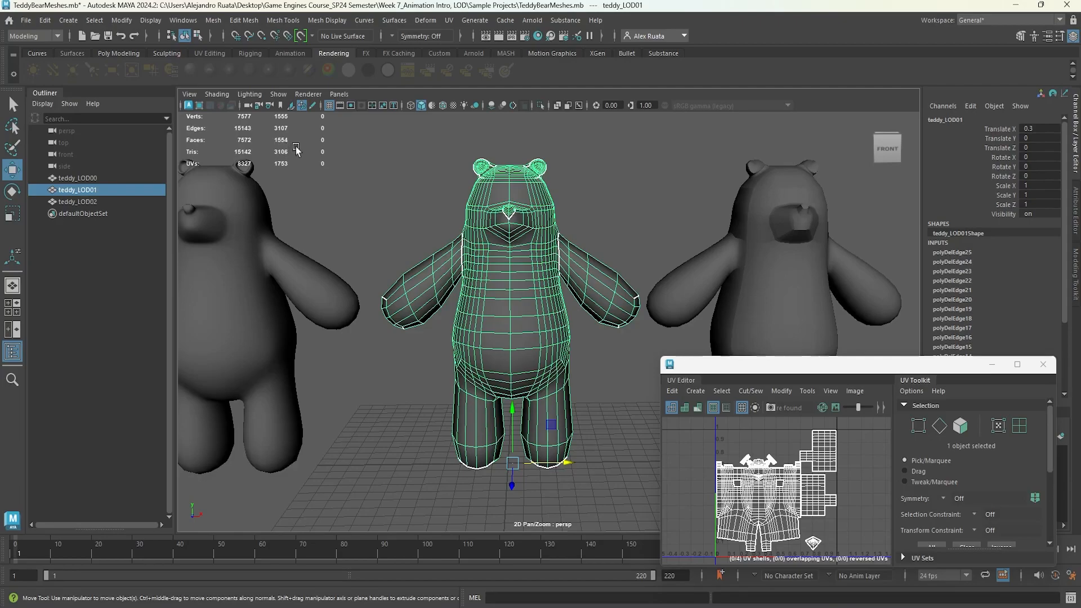
{"action": "left_click", "coordinate": [815, 260]}
{"action": "middle_click_drag", "start_coordinate": [815, 260], "coordinate": [534, 254], "text": "alt"}
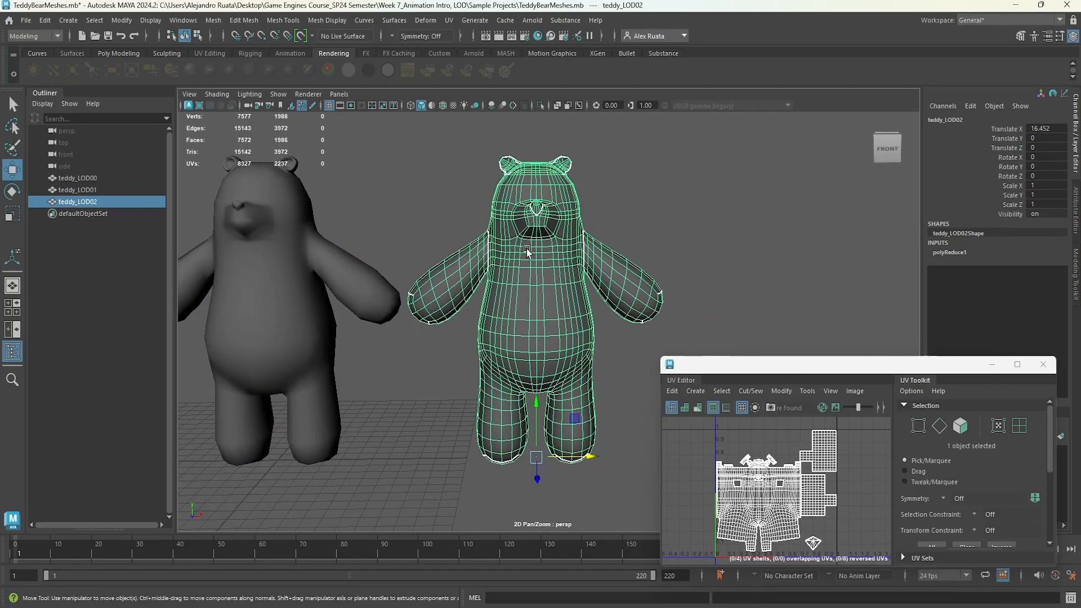
{"action": "left_click", "coordinate": [628, 245]}
{"action": "middle_click_drag", "start_coordinate": [376, 283], "coordinate": [485, 284], "text": "alt"}
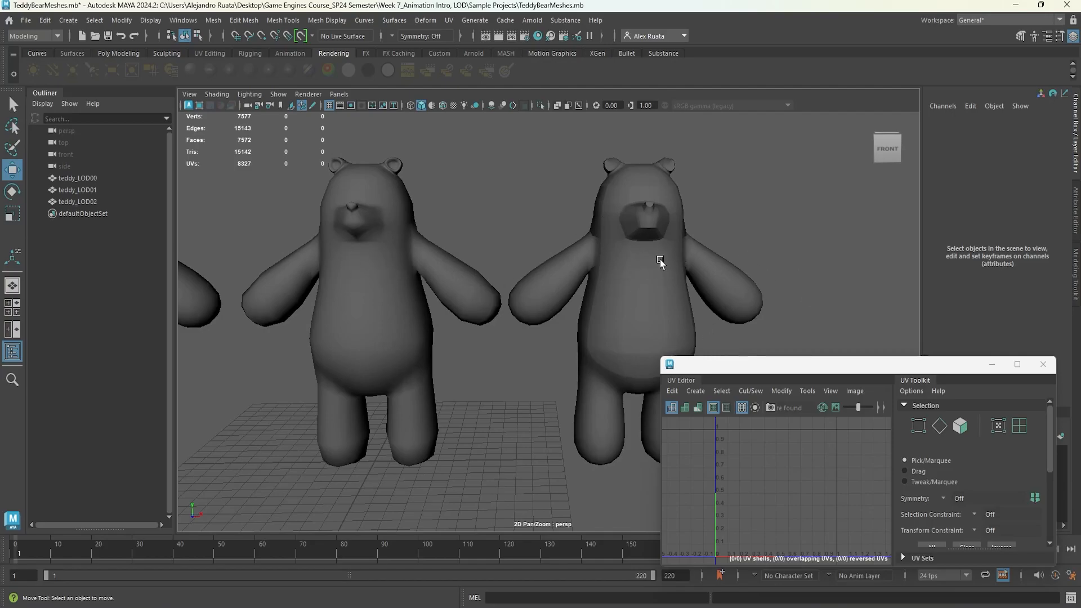
Delete the teddy_LOD02 mesh.
{"action": "left_click", "coordinate": [641, 267]}
{"action": "key", "text": "Delete"}
{"action": "scroll", "coordinate": [263, 340], "scroll_direction": "down", "scroll_amount": 4}
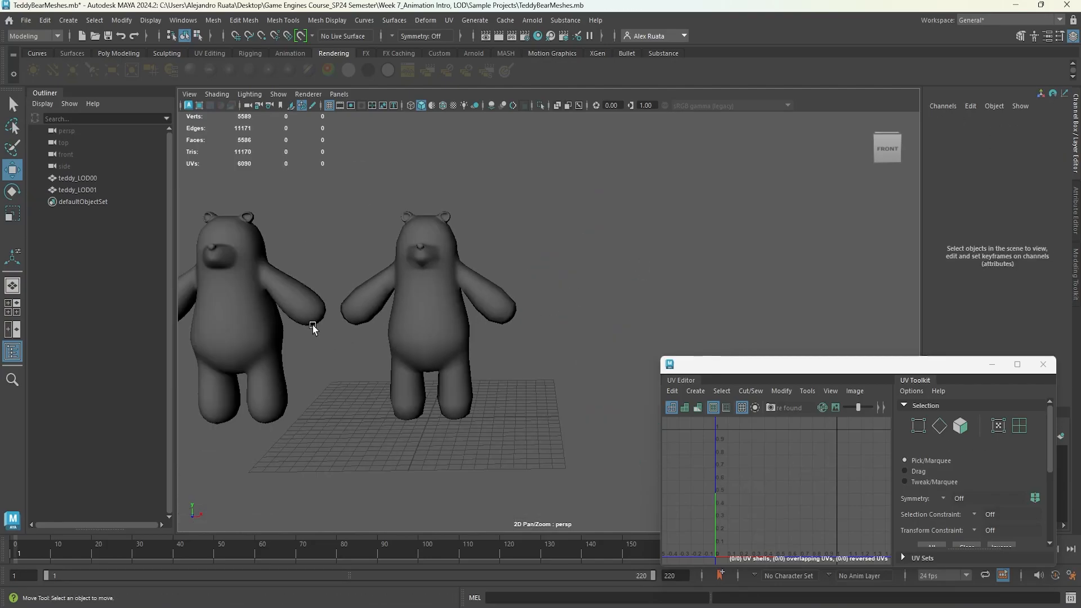
Duplicate teddy_LOD01 as teddy_LOD02 and move the copy along X beside the others.
{"action": "middle_click_drag", "start_coordinate": [312, 328], "coordinate": [411, 336], "text": "alt"}
{"action": "left_click_drag", "start_coordinate": [410, 336], "coordinate": [404, 349], "text": "alt"}
{"action": "middle_click_drag", "start_coordinate": [394, 341], "coordinate": [480, 341], "text": "alt"}
{"action": "scroll", "coordinate": [479, 344], "scroll_direction": "up", "scroll_amount": 8}
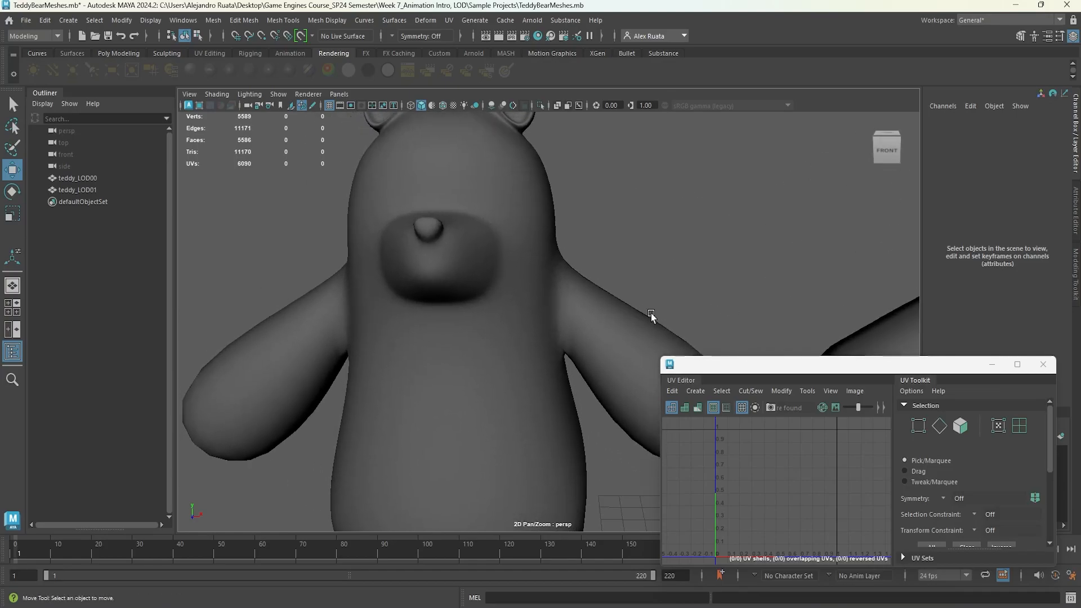
{"action": "scroll", "coordinate": [651, 315], "scroll_direction": "down", "scroll_amount": 10}
{"action": "left_click_drag", "start_coordinate": [321, 366], "coordinate": [415, 338], "text": "alt"}
{"action": "scroll", "coordinate": [403, 374], "scroll_direction": "down", "scroll_amount": 4}
{"action": "middle_click_drag", "start_coordinate": [557, 367], "coordinate": [494, 361], "text": "alt"}
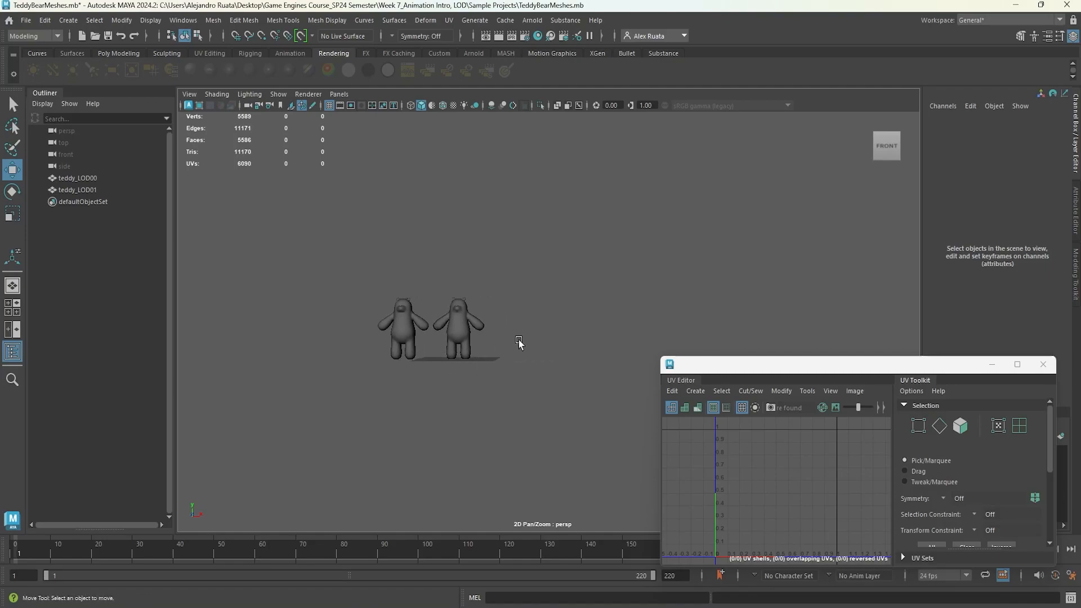
{"action": "right_click_drag", "start_coordinate": [507, 351], "coordinate": [410, 358], "text": "alt"}
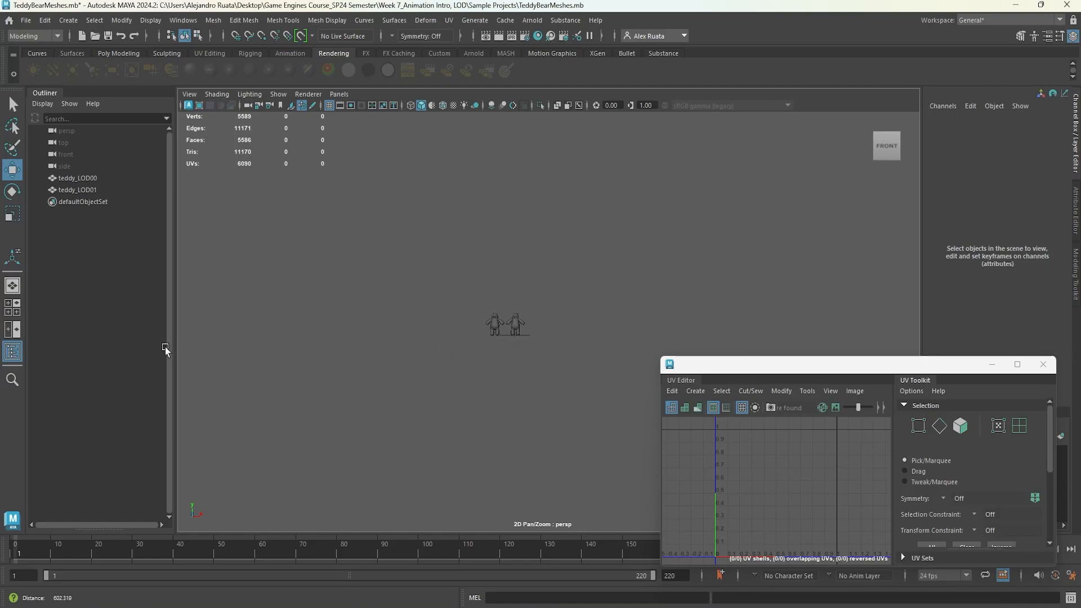
{"action": "right_click_drag", "start_coordinate": [486, 350], "coordinate": [706, 323], "text": "alt"}
{"action": "left_click_drag", "start_coordinate": [471, 349], "coordinate": [532, 363], "text": "alt"}
{"action": "left_click", "coordinate": [543, 342]}
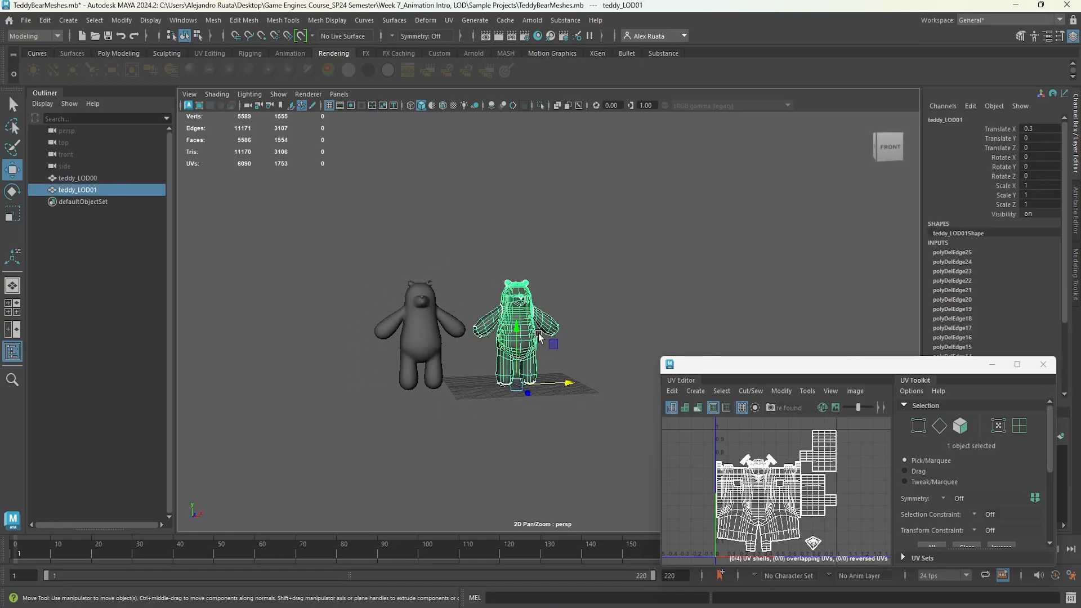
{"action": "key", "text": "f"}
{"action": "left_click_drag", "start_coordinate": [556, 335], "coordinate": [535, 346], "text": "alt"}
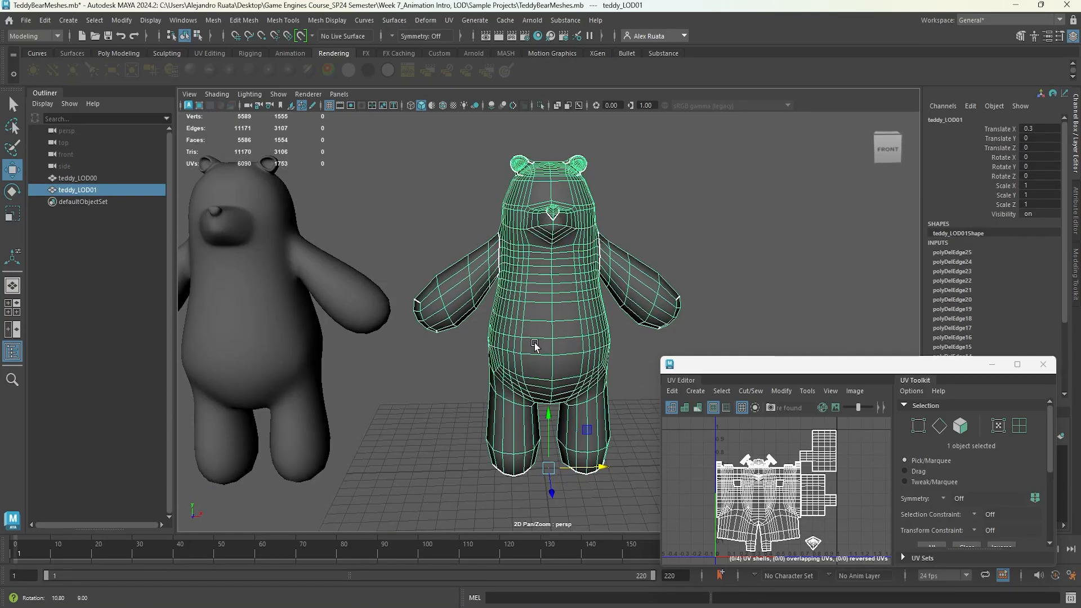
{"action": "key", "text": "ctrl+d"}
{"action": "middle_click_drag", "start_coordinate": [596, 376], "coordinate": [525, 383], "text": "alt"}
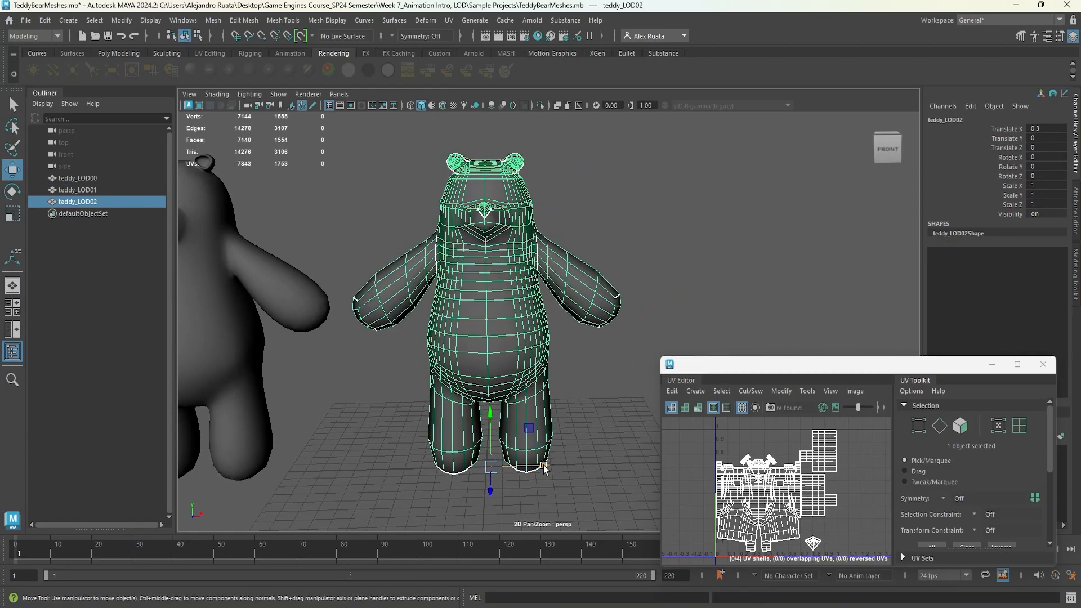
{"action": "left_click_drag", "start_coordinate": [545, 469], "coordinate": [799, 463]}
{"action": "left_click", "coordinate": [519, 327]}
{"action": "middle_click_drag", "start_coordinate": [491, 326], "coordinate": [507, 393], "text": "alt"}
{"action": "left_click_drag", "start_coordinate": [507, 393], "coordinate": [479, 387], "text": "alt"}
{"action": "right_click_drag", "start_coordinate": [510, 271], "coordinate": [506, 255]}
{"action": "double_click", "coordinate": [468, 218]}
{"action": "left_click_drag", "start_coordinate": [468, 219], "coordinate": [552, 251], "text": "alt"}
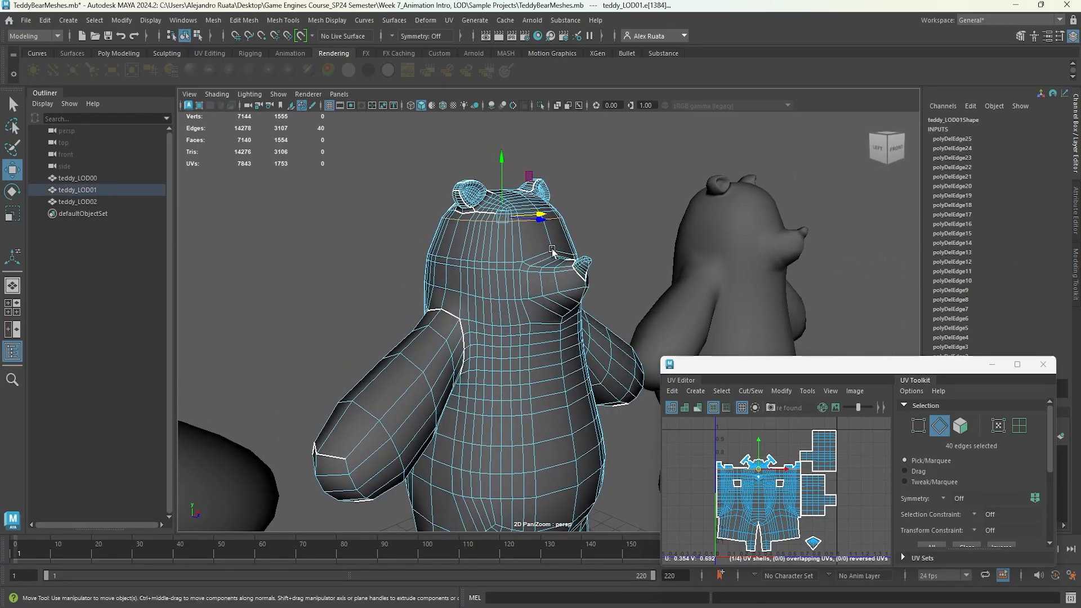
{"action": "left_click", "coordinate": [249, 22]}
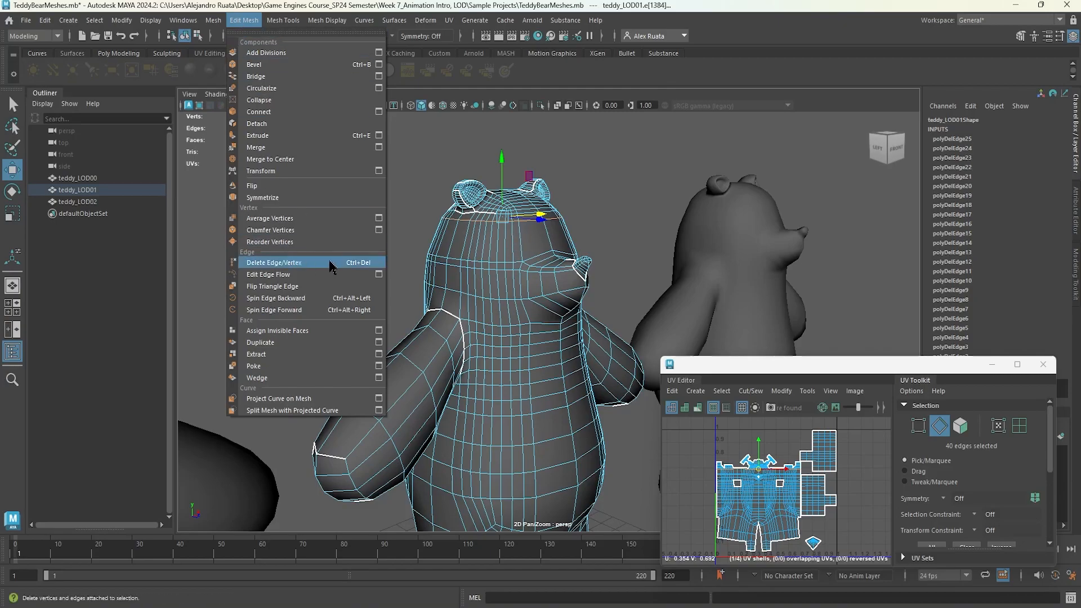
{"action": "left_click", "coordinate": [403, 219]}
{"action": "left_click", "coordinate": [404, 219]}
{"action": "left_click_drag", "start_coordinate": [564, 389], "coordinate": [393, 346], "text": "alt"}
{"action": "mouse_move", "coordinate": [393, 346]}
{"action": "middle_mouse_down", "text": "alt"}
{"action": "mouse_move", "coordinate": [598, 340]}
{"action": "mouse_move", "coordinate": [341, 336]}
{"action": "mouse_move", "coordinate": [408, 335]}
{"action": "middle_mouse_up", "text": "alt"}
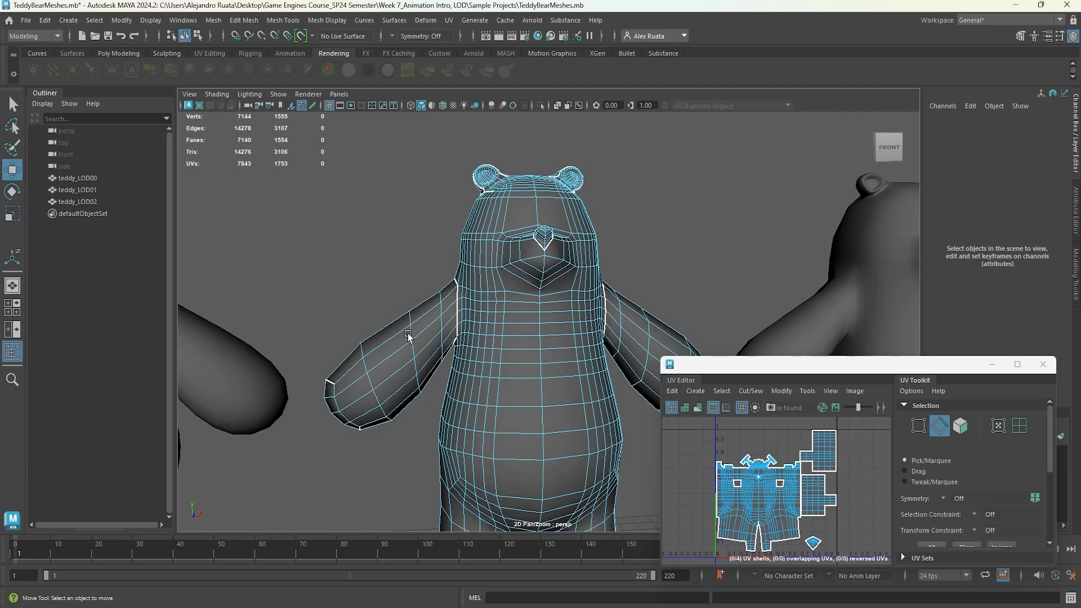
{"action": "right_click_drag", "start_coordinate": [524, 339], "coordinate": [307, 350], "text": "alt"}
{"action": "left_click_drag", "start_coordinate": [306, 350], "coordinate": [427, 360], "text": "alt"}
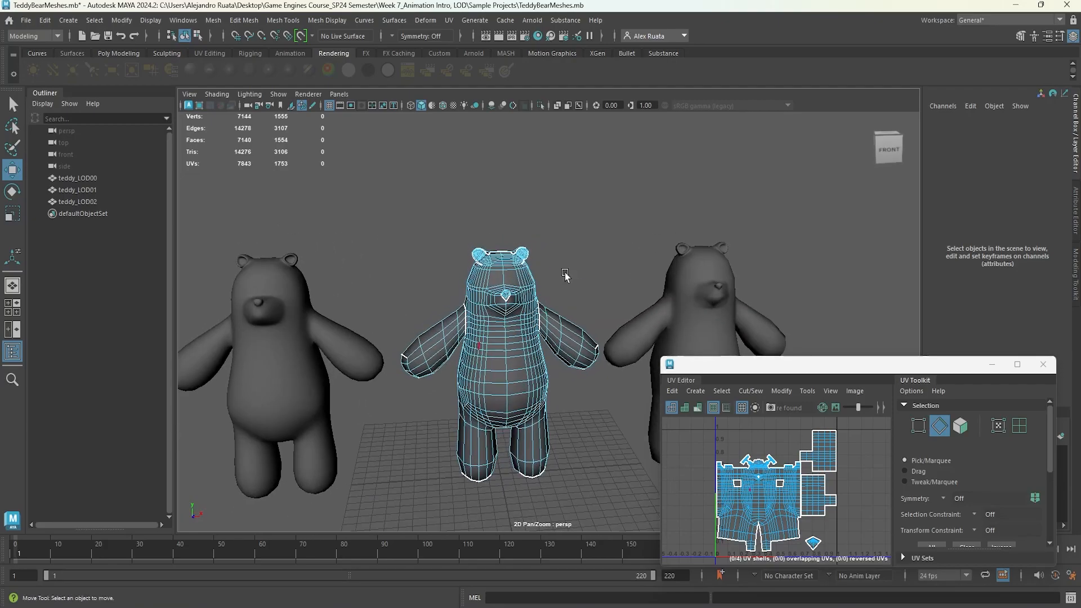
{"action": "right_click_drag", "start_coordinate": [498, 262], "coordinate": [543, 245]}
{"action": "middle_click_drag", "start_coordinate": [650, 305], "coordinate": [611, 299], "text": "alt"}
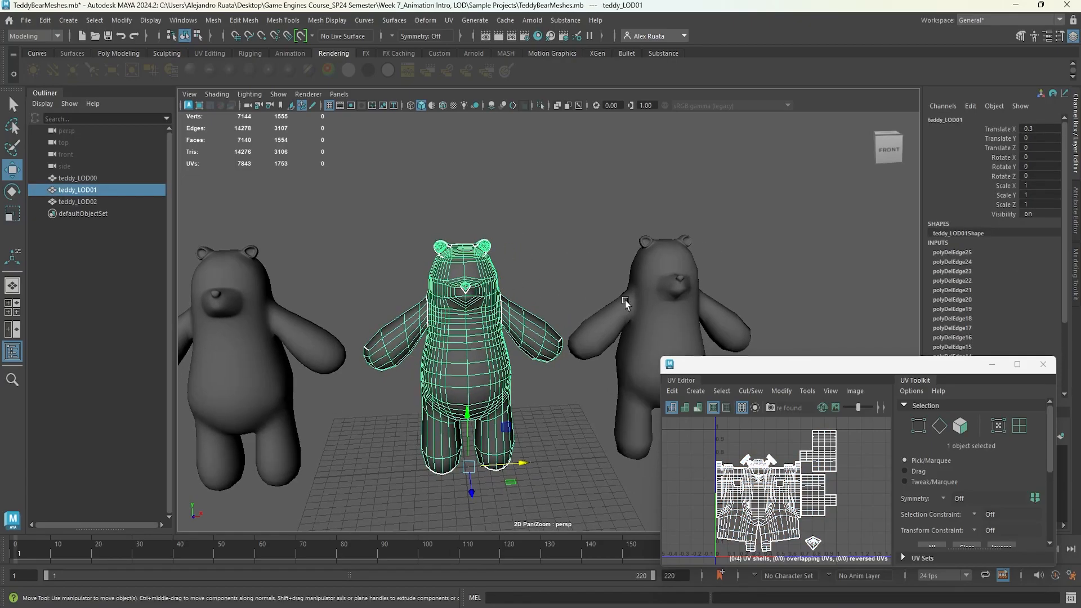
Select teddy_LOD02 and delete an edge loop across the top of its head.
{"action": "left_click", "coordinate": [658, 306]}
{"action": "left_click_drag", "start_coordinate": [657, 305], "coordinate": [524, 295], "text": "alt"}
{"action": "left_click_drag", "start_coordinate": [282, 285], "coordinate": [417, 292], "text": "alt"}
{"action": "scroll", "coordinate": [418, 292], "scroll_direction": "up", "scroll_amount": 8}
{"action": "right_click_drag", "start_coordinate": [332, 265], "coordinate": [331, 220]}
{"action": "middle_click_drag", "start_coordinate": [331, 219], "coordinate": [496, 366], "text": "alt"}
{"action": "double_click", "coordinate": [428, 278]}
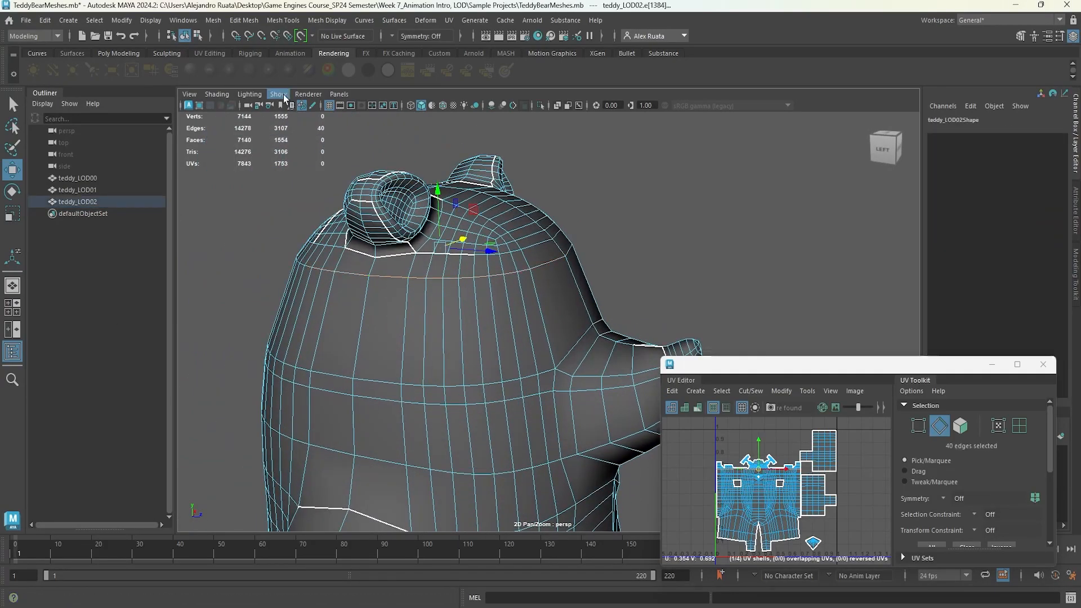
{"action": "left_click", "coordinate": [246, 22]}
{"action": "left_click", "coordinate": [293, 263]}
Select and delete an edge loop around the base of teddy_LOD02's ear.
{"action": "left_click_drag", "start_coordinate": [423, 283], "coordinate": [383, 270], "text": "alt"}
{"action": "scroll", "coordinate": [371, 211], "scroll_direction": "up", "scroll_amount": 5}
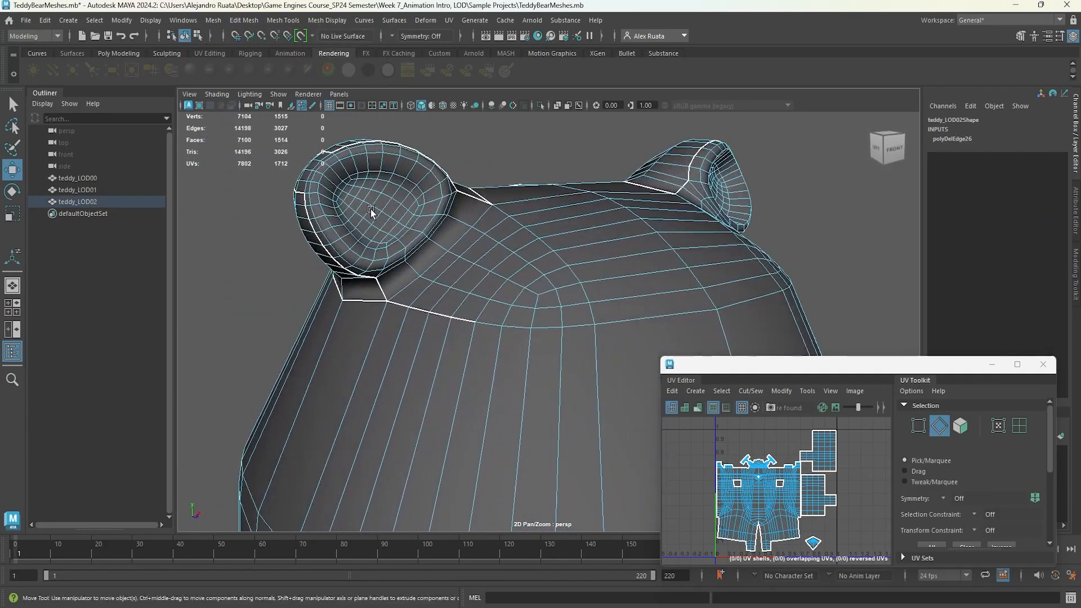
{"action": "left_click_drag", "start_coordinate": [370, 210], "coordinate": [327, 191], "text": "alt"}
{"action": "double_click", "coordinate": [327, 190]}
{"action": "middle_click_drag", "start_coordinate": [326, 190], "coordinate": [443, 220], "text": "alt"}
{"action": "left_click", "coordinate": [245, 21]}
{"action": "left_click", "coordinate": [300, 263]}
Select another ear edge loop, undo an accidental menu command, and delete the loop.
{"action": "double_click", "coordinate": [415, 225]}
{"action": "left_click", "coordinate": [245, 21]}
{"action": "left_click", "coordinate": [285, 219]}
{"action": "key", "text": "ctrl+z"}
{"action": "left_click", "coordinate": [245, 20]}
{"action": "left_click", "coordinate": [303, 263]}
Select and delete three more edge loops around teddy_LOD02's ear.
{"action": "left_click_drag", "start_coordinate": [303, 263], "coordinate": [451, 240], "text": "alt"}
{"action": "left_click", "coordinate": [245, 20]}
{"action": "left_click", "coordinate": [302, 263]}
{"action": "left_click", "coordinate": [245, 21]}
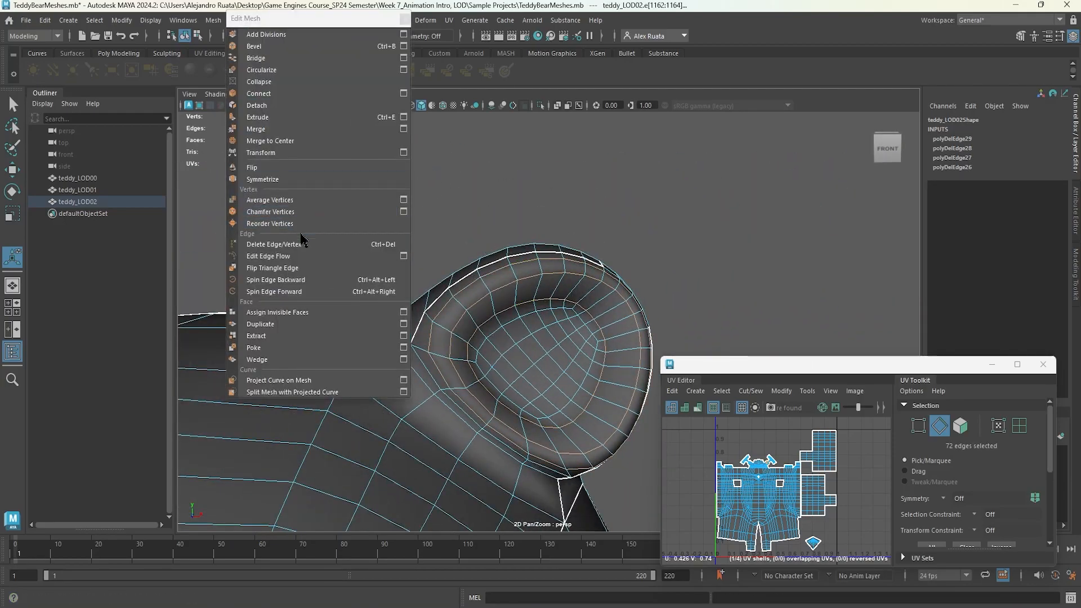
{"action": "left_click", "coordinate": [303, 263]}
{"action": "left_click_drag", "start_coordinate": [302, 263], "coordinate": [429, 262], "text": "alt"}
{"action": "left_click_drag", "start_coordinate": [316, 225], "coordinate": [467, 247], "text": "alt"}
{"action": "left_click", "coordinate": [245, 21]}
{"action": "left_click", "coordinate": [304, 262]}
Select and delete another edge loop around teddy_LOD02's ear.
{"action": "double_click", "coordinate": [470, 252]}
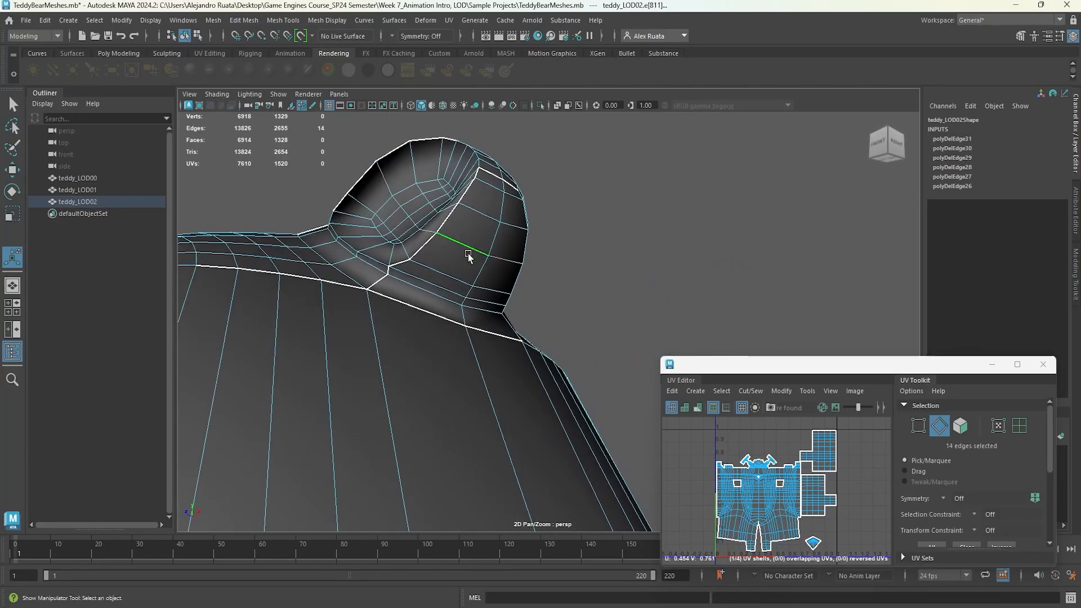
{"action": "left_click", "coordinate": [245, 20]}
{"action": "left_click", "coordinate": [274, 263]}
{"action": "left_click_drag", "start_coordinate": [274, 262], "coordinate": [461, 277], "text": "alt"}
Delete two more edge loops where the ear meets teddy_LOD02's head.
{"action": "double_click", "coordinate": [460, 277]}
{"action": "left_click", "coordinate": [245, 21]}
{"action": "left_click", "coordinate": [282, 262]}
{"action": "left_click_drag", "start_coordinate": [282, 263], "coordinate": [427, 278], "text": "alt"}
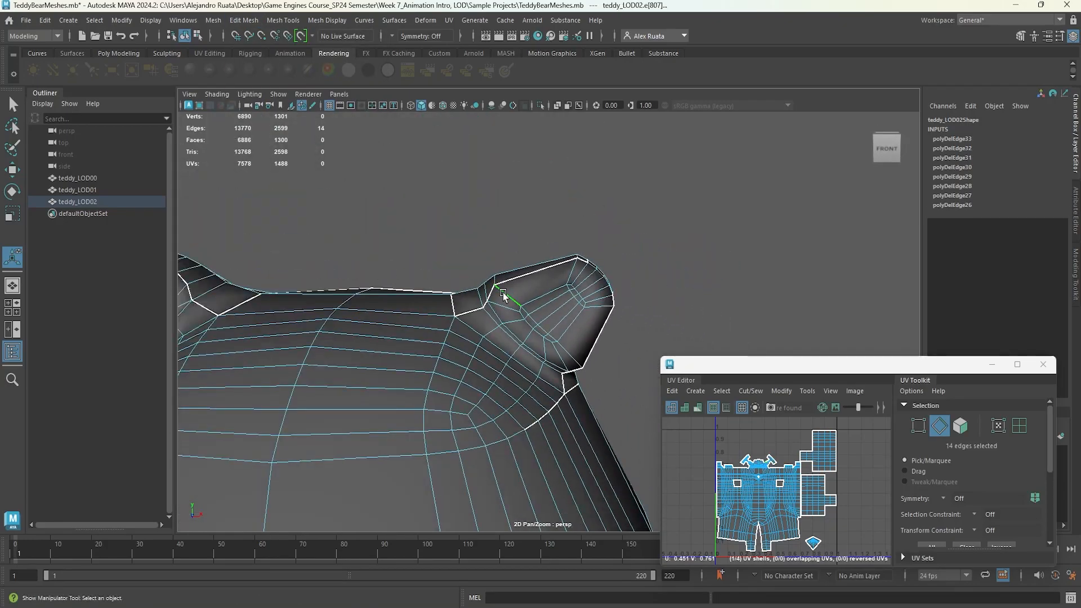
{"action": "left_click", "coordinate": [245, 20]}
{"action": "left_click", "coordinate": [282, 263]}
{"action": "left_click_drag", "start_coordinate": [281, 262], "coordinate": [421, 318], "text": "alt"}
Select and delete two edge loops on the back of teddy_LOD02's ear.
{"action": "double_click", "coordinate": [502, 276]}
{"action": "left_click", "coordinate": [245, 21]}
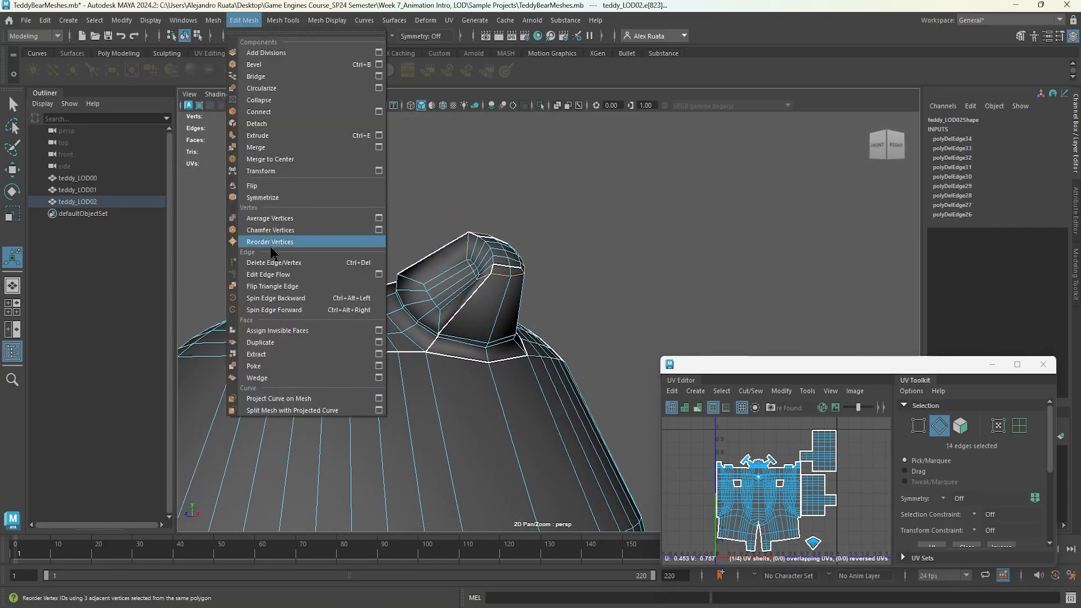
{"action": "left_click", "coordinate": [281, 242]}
{"action": "left_click_drag", "start_coordinate": [281, 242], "coordinate": [318, 303], "text": "alt"}
{"action": "left_click_drag", "start_coordinate": [479, 295], "coordinate": [365, 333], "text": "alt"}
{"action": "double_click", "coordinate": [373, 273], "text": "shift"}
{"action": "left_click", "coordinate": [245, 21]}
{"action": "left_click", "coordinate": [281, 241]}
Select and delete a horizontal edge loop around teddy_LOD02's torso.
{"action": "scroll", "coordinate": [427, 291], "scroll_direction": "down", "scroll_amount": 4}
{"action": "middle_click_drag", "start_coordinate": [366, 333], "coordinate": [460, 340], "text": "alt"}
{"action": "left_click_drag", "start_coordinate": [461, 340], "coordinate": [431, 305], "text": "alt"}
{"action": "middle_click_drag", "start_coordinate": [430, 305], "coordinate": [571, 300], "text": "alt"}
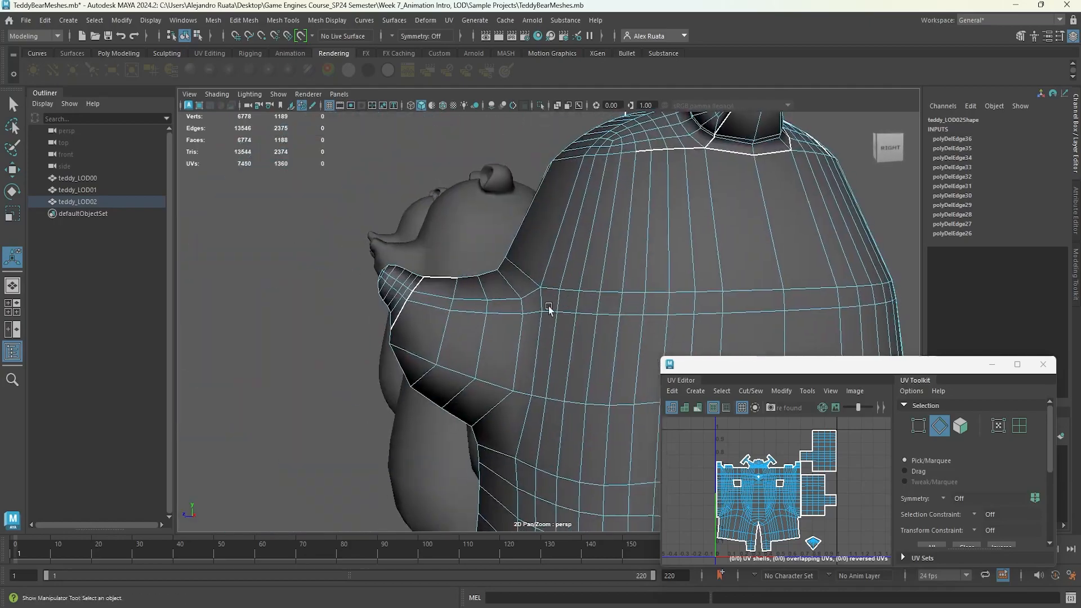
{"action": "left_click_drag", "start_coordinate": [571, 300], "coordinate": [591, 288], "text": "alt"}
{"action": "double_click", "coordinate": [554, 335]}
{"action": "left_click", "coordinate": [245, 21]}
{"action": "left_click", "coordinate": [281, 242]}
Select and delete an edge loop across teddy_LOD02's upper torso.
{"action": "left_click_drag", "start_coordinate": [284, 265], "coordinate": [579, 299], "text": "alt"}
{"action": "middle_click_drag", "start_coordinate": [579, 299], "coordinate": [517, 288], "text": "alt"}
{"action": "double_click", "coordinate": [542, 270]}
{"action": "left_click_drag", "start_coordinate": [542, 269], "coordinate": [394, 270], "text": "alt"}
{"action": "left_click", "coordinate": [245, 21]}
{"action": "left_click", "coordinate": [281, 242]}
{"action": "left_click_drag", "start_coordinate": [281, 241], "coordinate": [540, 276], "text": "alt"}
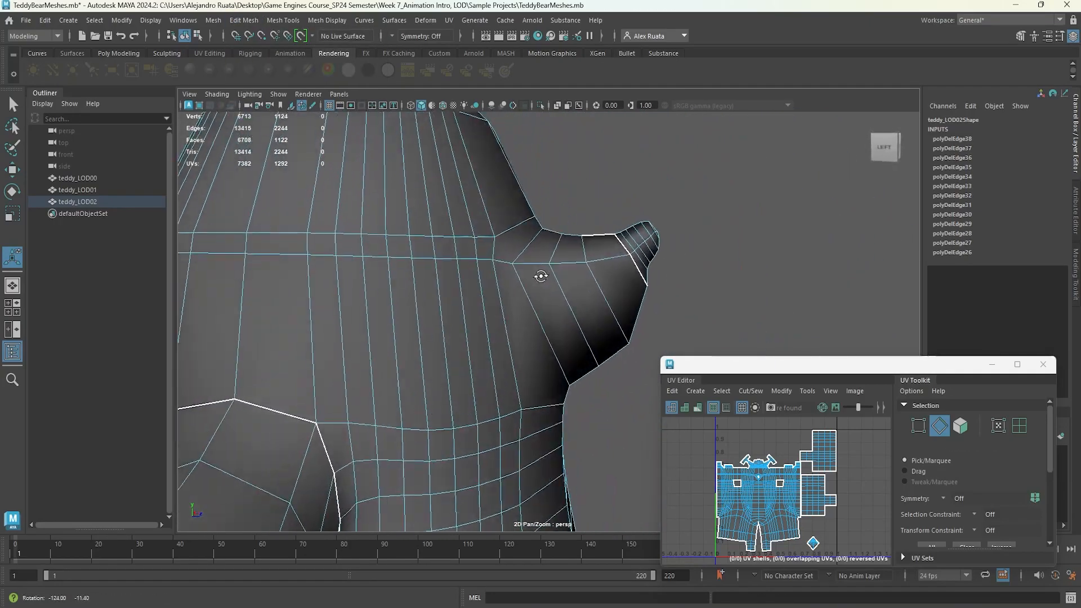
{"action": "double_click", "coordinate": [533, 269]}
{"action": "left_click", "coordinate": [244, 21]}
{"action": "left_click", "coordinate": [276, 260]}
{"action": "left_click_drag", "start_coordinate": [276, 261], "coordinate": [606, 274], "text": "alt"}
{"action": "key", "text": "ctrl+z"}
Select and delete an edge loop near teddy_LOD02's shoulder.
{"action": "double_click", "coordinate": [517, 266]}
{"action": "left_click", "coordinate": [244, 21]}
{"action": "left_click", "coordinate": [276, 261]}
{"action": "left_click_drag", "start_coordinate": [276, 260], "coordinate": [502, 246], "text": "alt"}
{"action": "left_click", "coordinate": [244, 21]}
{"action": "left_click", "coordinate": [276, 261]}
{"action": "key", "text": "ctrl+z"}
{"action": "left_click", "coordinate": [304, 265]}
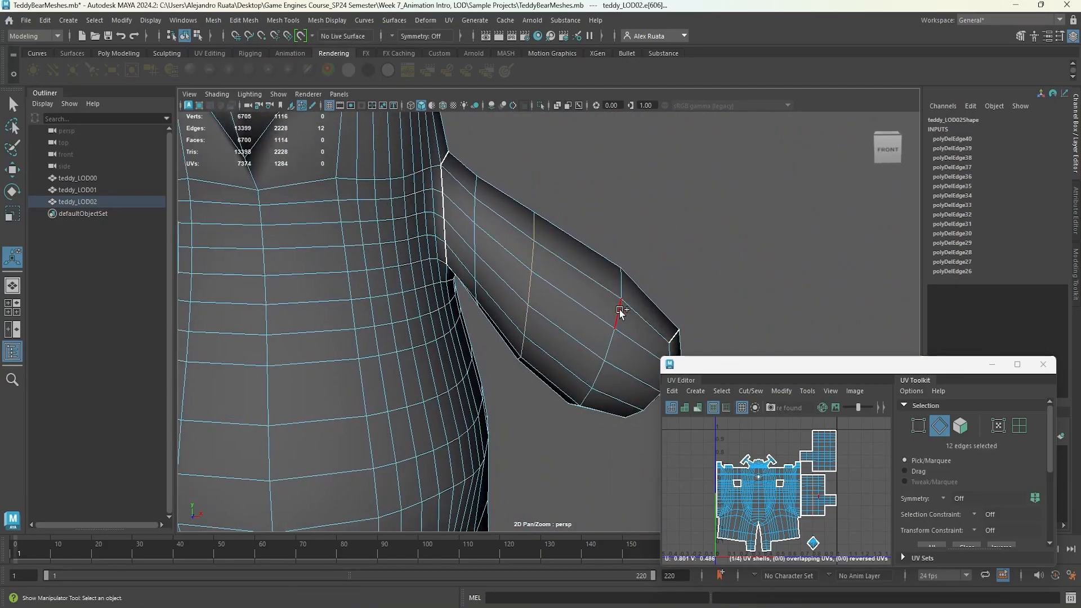
Select and delete two edge loops running across both of teddy_LOD02's arms.
{"action": "left_click_drag", "start_coordinate": [474, 212], "coordinate": [396, 332], "text": "alt"}
{"action": "left_click_drag", "start_coordinate": [485, 259], "coordinate": [512, 293], "text": "alt"}
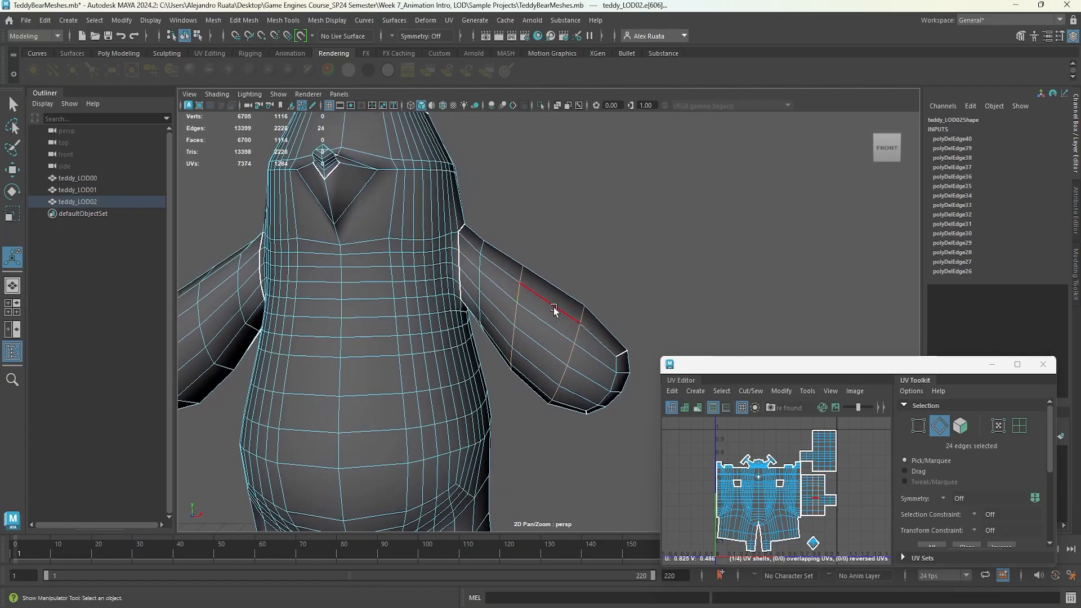
{"action": "left_click", "coordinate": [275, 263]}
{"action": "middle_click_drag", "start_coordinate": [337, 255], "coordinate": [408, 227], "text": "alt"}
{"action": "middle_click_drag", "start_coordinate": [309, 305], "coordinate": [465, 299], "text": "alt"}
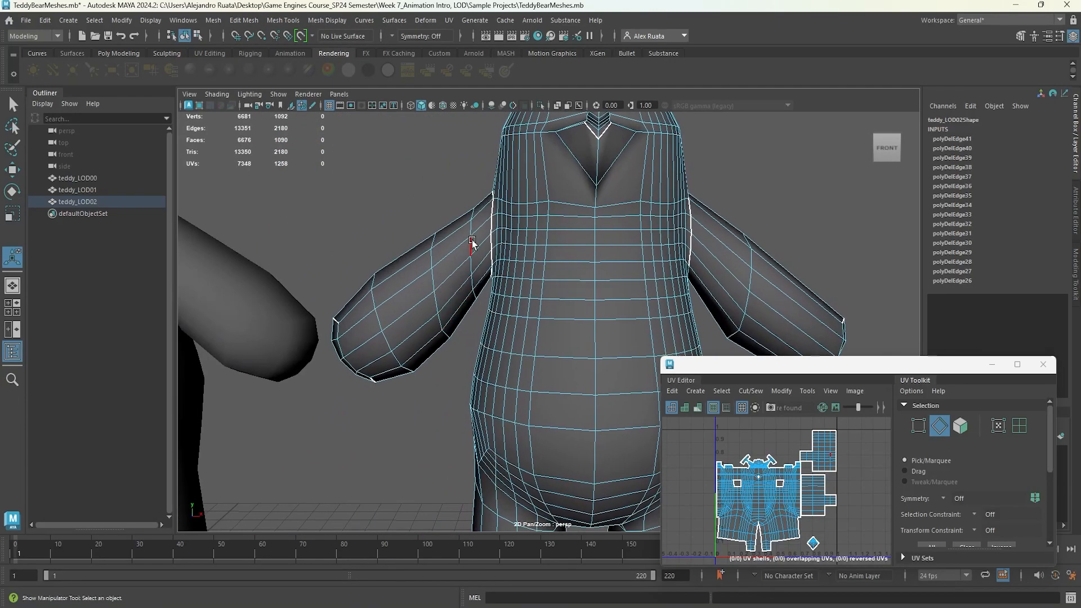
{"action": "left_click", "coordinate": [236, 21]}
{"action": "left_click", "coordinate": [290, 262]}
{"action": "middle_click_drag", "start_coordinate": [549, 315], "coordinate": [451, 218], "text": "alt"}
{"action": "middle_click_drag", "start_coordinate": [455, 260], "coordinate": [442, 141], "text": "alt"}
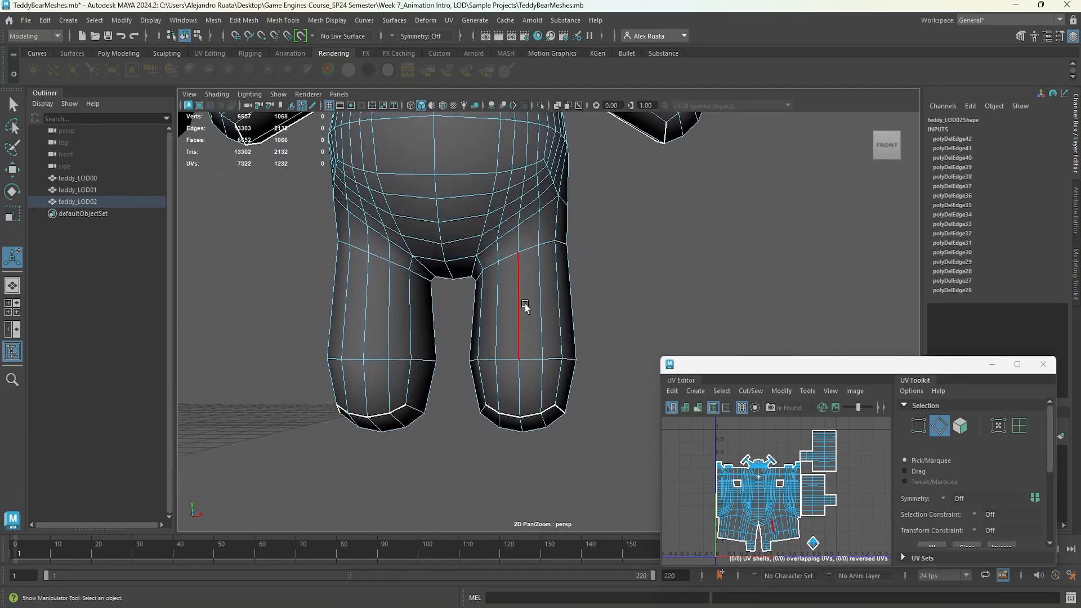
Select and delete a vertical edge loop running down teddy_LOD02's leg.
{"action": "double_click", "coordinate": [384, 259], "text": "shift"}
{"action": "left_click", "coordinate": [244, 21]}
{"action": "left_click", "coordinate": [310, 243]}
{"action": "left_click_drag", "start_coordinate": [369, 270], "coordinate": [485, 248], "text": "alt"}
{"action": "middle_click_drag", "start_coordinate": [405, 220], "coordinate": [437, 317], "text": "alt"}
{"action": "double_click", "coordinate": [437, 315]}
{"action": "left_click_drag", "start_coordinate": [630, 309], "coordinate": [535, 313], "text": "alt"}
{"action": "double_click", "coordinate": [466, 266], "text": "shift"}
{"action": "left_click", "coordinate": [243, 21]}
{"action": "left_click", "coordinate": [305, 263]}
{"action": "left_click_drag", "start_coordinate": [471, 283], "coordinate": [465, 307], "text": "alt"}
{"action": "key", "text": "ctrl+z"}
Select and delete an edge loop around teddy_LOD02's leg.
{"action": "double_click", "coordinate": [452, 309]}
{"action": "left_click", "coordinate": [243, 21]}
{"action": "left_click", "coordinate": [268, 261]}
{"action": "left_click", "coordinate": [243, 21]}
{"action": "left_click", "coordinate": [259, 261]}
Select and delete another edge loop on teddy_LOD02's legs.
{"action": "double_click", "coordinate": [453, 265]}
{"action": "left_click_drag", "start_coordinate": [452, 265], "coordinate": [418, 267], "text": "alt"}
{"action": "double_click", "coordinate": [458, 255]}
{"action": "left_click_drag", "start_coordinate": [485, 288], "coordinate": [506, 277], "text": "alt"}
{"action": "double_click", "coordinate": [467, 223], "text": "shift"}
{"action": "key", "text": "ctrl+z"}
{"action": "key", "text": "ctrl+z"}
{"action": "left_click", "coordinate": [243, 21]}
{"action": "left_click", "coordinate": [259, 261]}
Select and delete two more edge loops on teddy_LOD02's lower body.
{"action": "left_click_drag", "start_coordinate": [259, 260], "coordinate": [644, 287], "text": "alt"}
{"action": "double_click", "coordinate": [644, 287]}
{"action": "left_click", "coordinate": [243, 21]}
{"action": "left_click", "coordinate": [275, 262]}
{"action": "left_click_drag", "start_coordinate": [282, 262], "coordinate": [360, 248], "text": "alt"}
{"action": "double_click", "coordinate": [447, 237]}
{"action": "left_click", "coordinate": [243, 21]}
{"action": "left_click", "coordinate": [248, 33]}
{"action": "left_click", "coordinate": [294, 245]}
{"action": "left_click_drag", "start_coordinate": [294, 248], "coordinate": [454, 320], "text": "alt"}
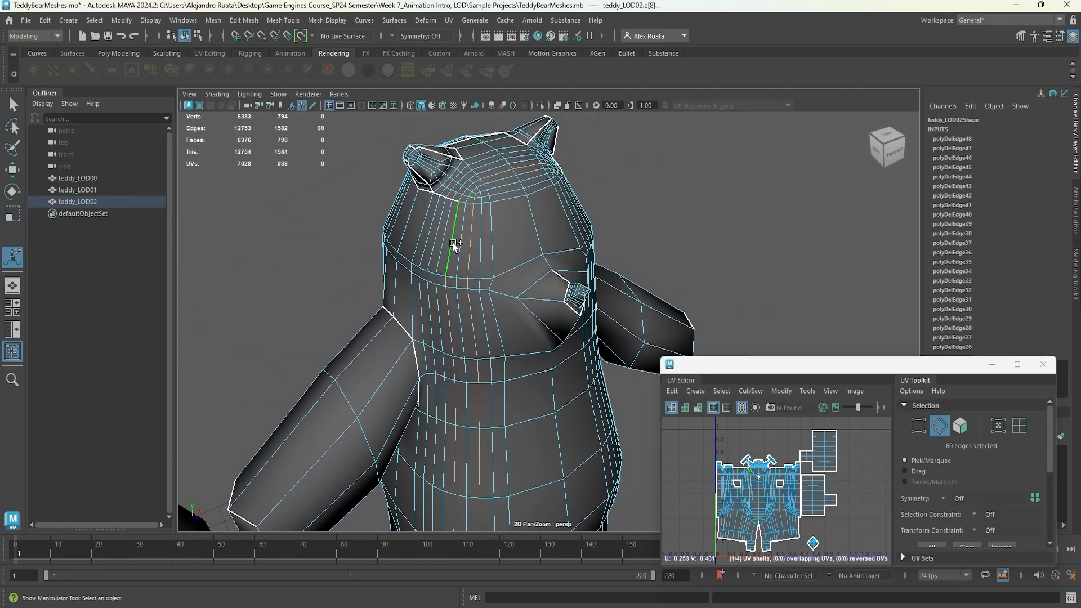
Delete vertical edge loops running down teddy_LOD02's torso.
{"action": "left_click", "coordinate": [248, 21]}
{"action": "left_click", "coordinate": [332, 263]}
{"action": "left_click_drag", "start_coordinate": [394, 242], "coordinate": [522, 245], "text": "alt"}
{"action": "double_click", "coordinate": [509, 245]}
{"action": "left_click", "coordinate": [248, 21]}
{"action": "left_click", "coordinate": [331, 261]}
{"action": "left_click_drag", "start_coordinate": [394, 270], "coordinate": [412, 317], "text": "alt"}
Select and delete more edge loops on teddy_LOD02's torso.
{"action": "left_click", "coordinate": [247, 21]}
{"action": "left_click", "coordinate": [259, 263]}
{"action": "left_click_drag", "start_coordinate": [394, 264], "coordinate": [587, 241], "text": "alt"}
{"action": "double_click", "coordinate": [442, 224]}
{"action": "left_click", "coordinate": [248, 21]}
{"action": "left_click", "coordinate": [314, 213]}
{"action": "left_click_drag", "start_coordinate": [395, 264], "coordinate": [436, 256], "text": "alt"}
{"action": "double_click", "coordinate": [436, 256]}
Delete an edge loop across teddy_LOD02's chest and select the next loop.
{"action": "scroll", "coordinate": [437, 256], "scroll_direction": "down", "scroll_amount": 5}
{"action": "left_click", "coordinate": [245, 21]}
{"action": "left_click", "coordinate": [303, 266]}
{"action": "left_click_drag", "start_coordinate": [315, 253], "coordinate": [374, 301], "text": "alt"}
{"action": "scroll", "coordinate": [422, 251], "scroll_direction": "up", "scroll_amount": 5}
{"action": "left_click_drag", "start_coordinate": [422, 251], "coordinate": [451, 288], "text": "alt"}
{"action": "double_click", "coordinate": [400, 256]}
Select and delete an edge loop on teddy_LOD02's body.
{"action": "left_click_drag", "start_coordinate": [543, 275], "coordinate": [518, 289], "text": "alt"}
{"action": "double_click", "coordinate": [422, 293]}
{"action": "left_click_drag", "start_coordinate": [422, 294], "coordinate": [507, 287], "text": "alt"}
{"action": "left_click", "coordinate": [244, 20]}
{"action": "left_click", "coordinate": [270, 240]}
{"action": "left_click_drag", "start_coordinate": [355, 284], "coordinate": [473, 298], "text": "alt"}
Select and delete another edge loop around teddy_LOD02's body.
{"action": "scroll", "coordinate": [425, 289], "scroll_direction": "down", "scroll_amount": 3}
{"action": "scroll", "coordinate": [419, 282], "scroll_direction": "up", "scroll_amount": 3}
{"action": "double_click", "coordinate": [439, 282]}
{"action": "double_click", "coordinate": [471, 348], "text": "shift"}
{"action": "left_click", "coordinate": [244, 20]}
{"action": "left_click", "coordinate": [297, 261]}
{"action": "scroll", "coordinate": [405, 259], "scroll_direction": "down", "scroll_amount": 3}
{"action": "left_click_drag", "start_coordinate": [405, 259], "coordinate": [614, 225], "text": "alt"}
{"action": "scroll", "coordinate": [485, 336], "scroll_direction": "up", "scroll_amount": 3}
{"action": "scroll", "coordinate": [486, 337], "scroll_direction": "up", "scroll_amount": 3}
{"action": "double_click", "coordinate": [482, 214], "text": "shift"}
{"action": "left_click", "coordinate": [243, 20]}
{"action": "left_click", "coordinate": [268, 261]}
{"action": "left_click_drag", "start_coordinate": [293, 288], "coordinate": [447, 297], "text": "alt"}
{"action": "scroll", "coordinate": [446, 297], "scroll_direction": "down", "scroll_amount": 4}
{"action": "middle_click_drag", "start_coordinate": [422, 290], "coordinate": [298, 292], "text": "alt"}
{"action": "scroll", "coordinate": [362, 289], "scroll_direction": "down", "scroll_amount": 3}
{"action": "key", "text": "ctrl+z"}
Leave component mode on teddy_LOD02 and clear the selection.
{"action": "left_click_drag", "start_coordinate": [357, 297], "coordinate": [553, 253], "text": "alt"}
{"action": "scroll", "coordinate": [490, 270], "scroll_direction": "down", "scroll_amount": 4}
{"action": "key", "text": "F8"}
{"action": "key", "text": "q"}
{"action": "left_click", "coordinate": [580, 225]}
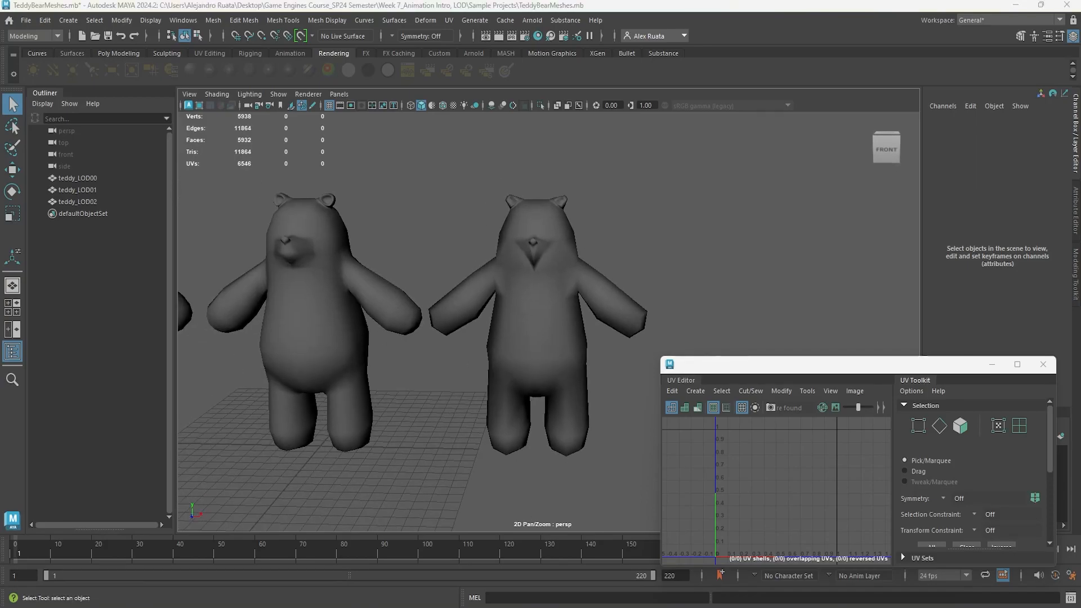
Select each teddy LOD in turn to compare their polygon counts.
{"action": "left_click_drag", "start_coordinate": [475, 331], "coordinate": [408, 334], "text": "alt"}
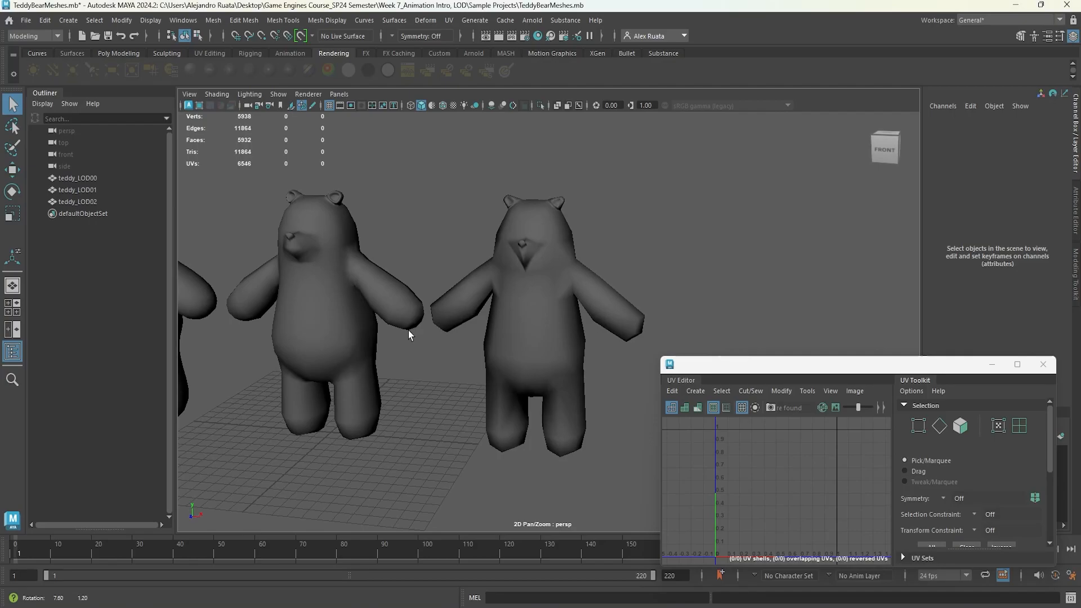
{"action": "left_click_drag", "start_coordinate": [407, 330], "coordinate": [590, 327], "text": "alt"}
{"action": "left_click", "coordinate": [535, 303]}
{"action": "middle_click_drag", "start_coordinate": [535, 303], "coordinate": [502, 310], "text": "alt"}
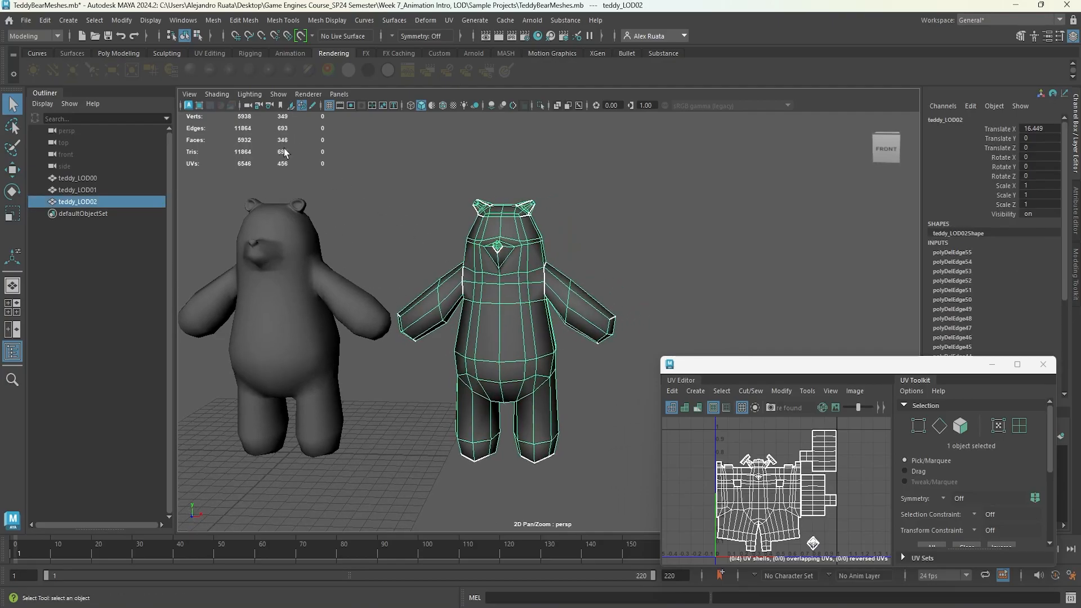
{"action": "left_click", "coordinate": [285, 299]}
{"action": "middle_click_drag", "start_coordinate": [281, 293], "coordinate": [555, 298], "text": "alt"}
{"action": "left_click", "coordinate": [331, 302]}
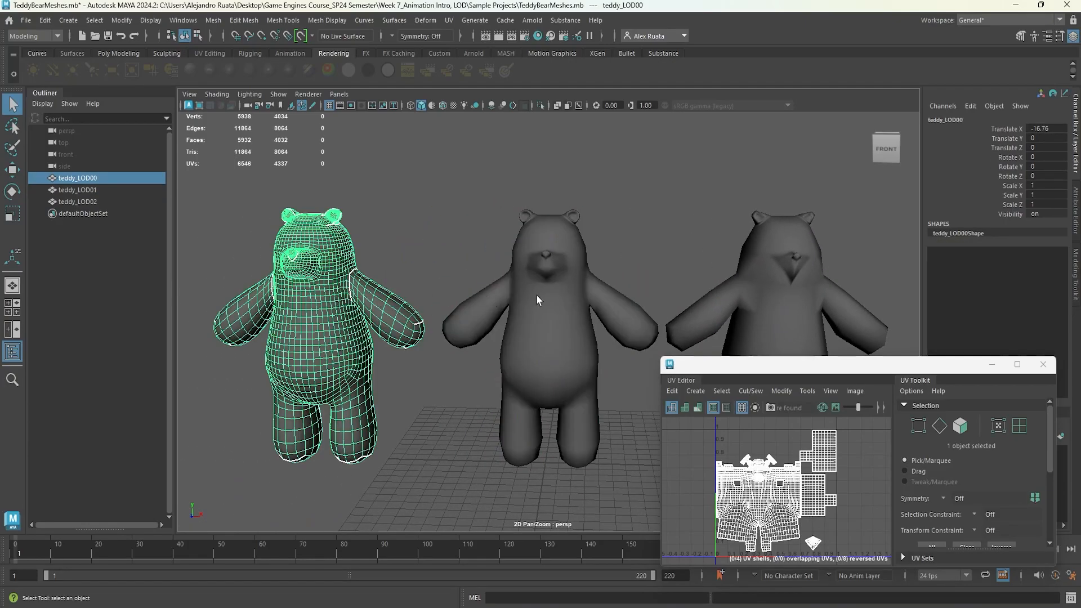
{"action": "middle_click_drag", "start_coordinate": [538, 300], "coordinate": [434, 289], "text": "alt"}
{"action": "left_click", "coordinate": [577, 228]}
{"action": "scroll", "coordinate": [546, 238], "scroll_direction": "down", "scroll_amount": 10}
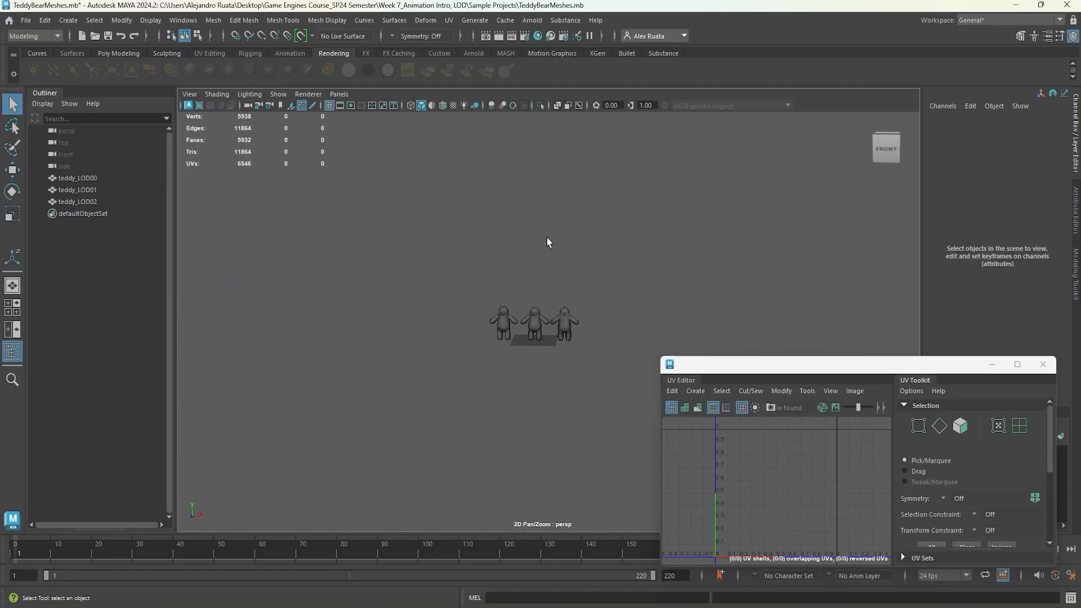
{"action": "left_click_drag", "start_coordinate": [550, 273], "coordinate": [561, 247], "text": "alt"}
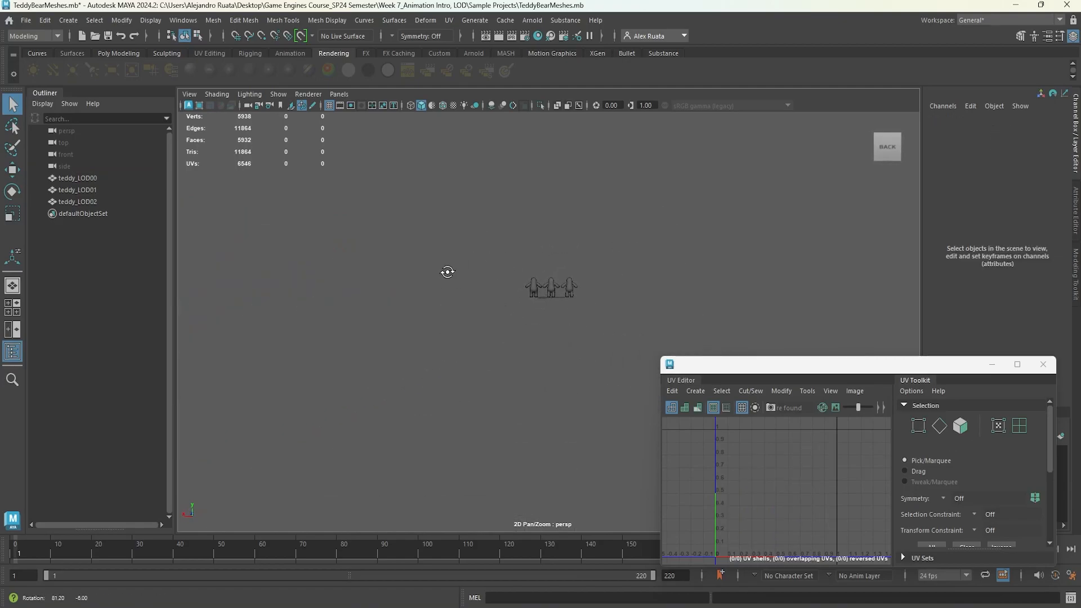
Close the UV Editor window.
{"action": "key", "text": "f"}
{"action": "left_click_drag", "start_coordinate": [551, 356], "coordinate": [407, 346], "text": "alt"}
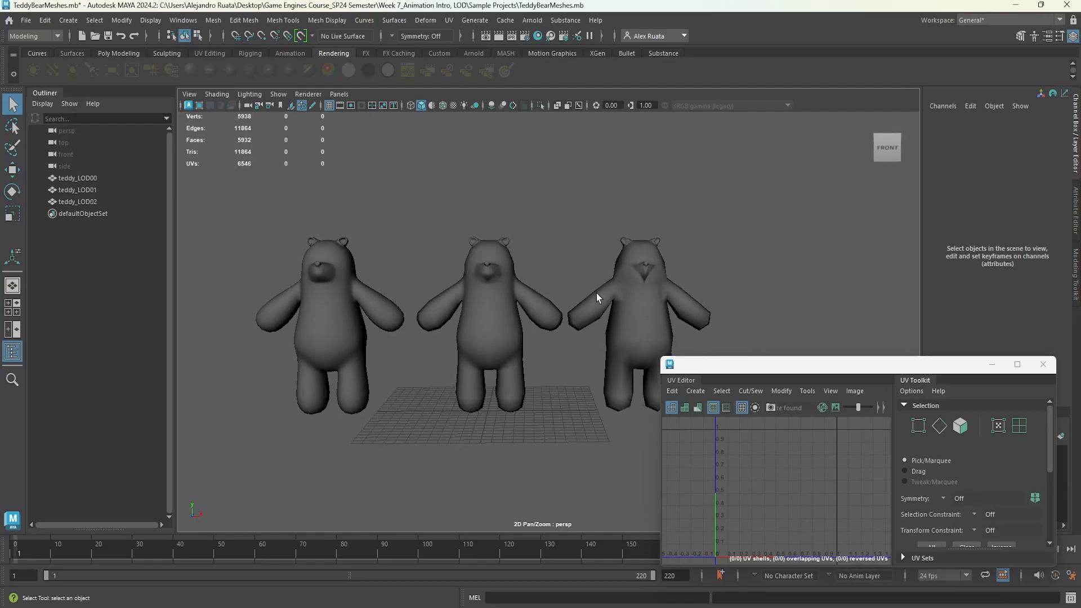
{"action": "left_click", "coordinate": [1042, 364]}
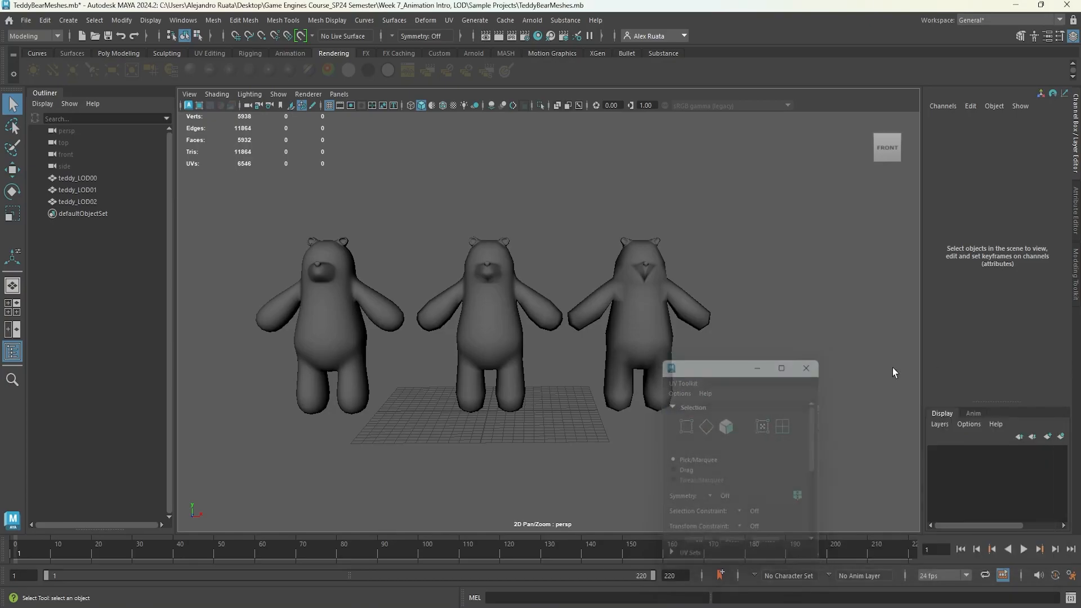
Set teddy_LOD02's Translate X to 0.
{"action": "left_click", "coordinate": [644, 325]}
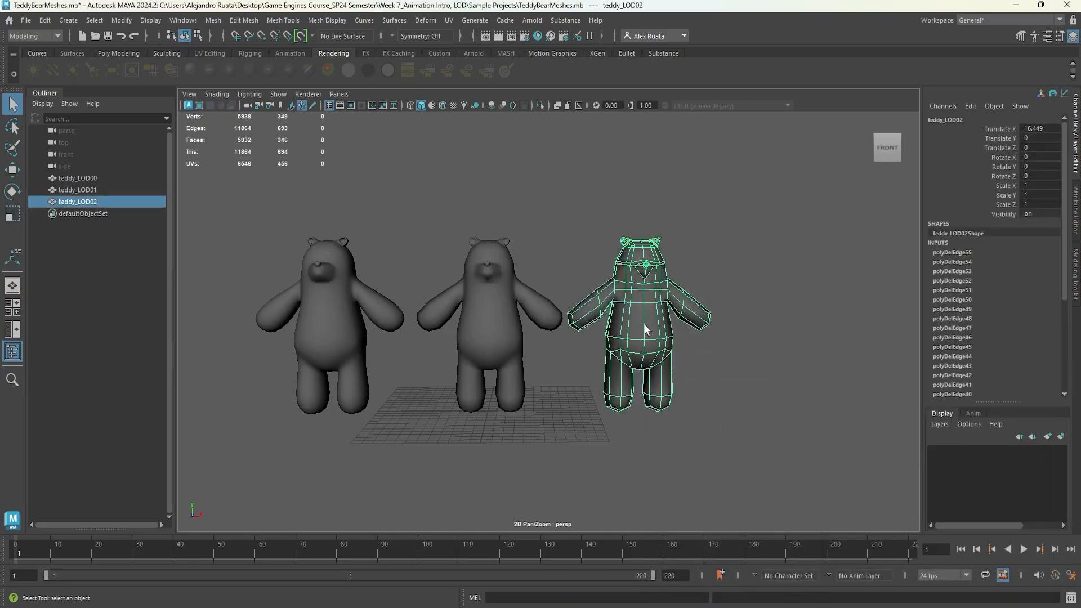
{"action": "double_click", "coordinate": [1033, 129]}
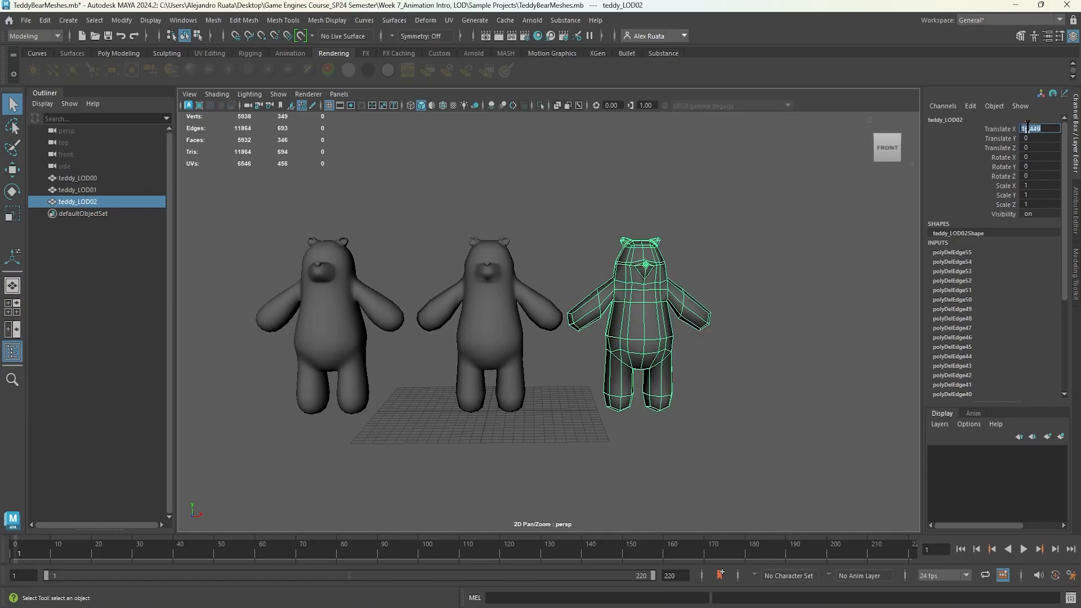
{"action": "type", "text": "0"}
{"action": "key", "text": "Return"}
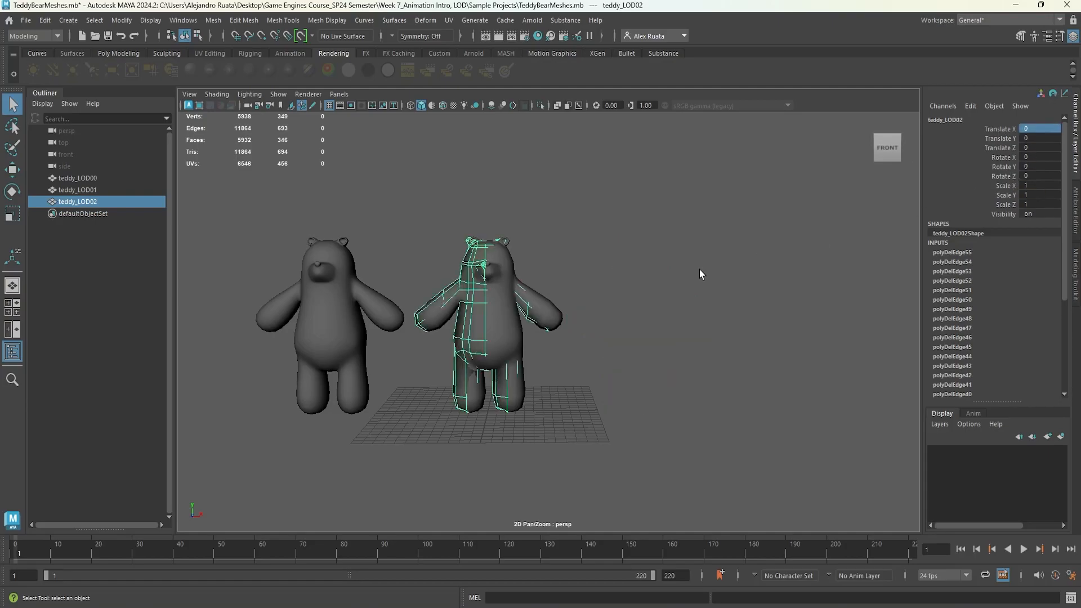
Set teddy_LOD01's Translate X to 0.
{"action": "left_click", "coordinate": [506, 307]}
{"action": "left_click", "coordinate": [1040, 129]}
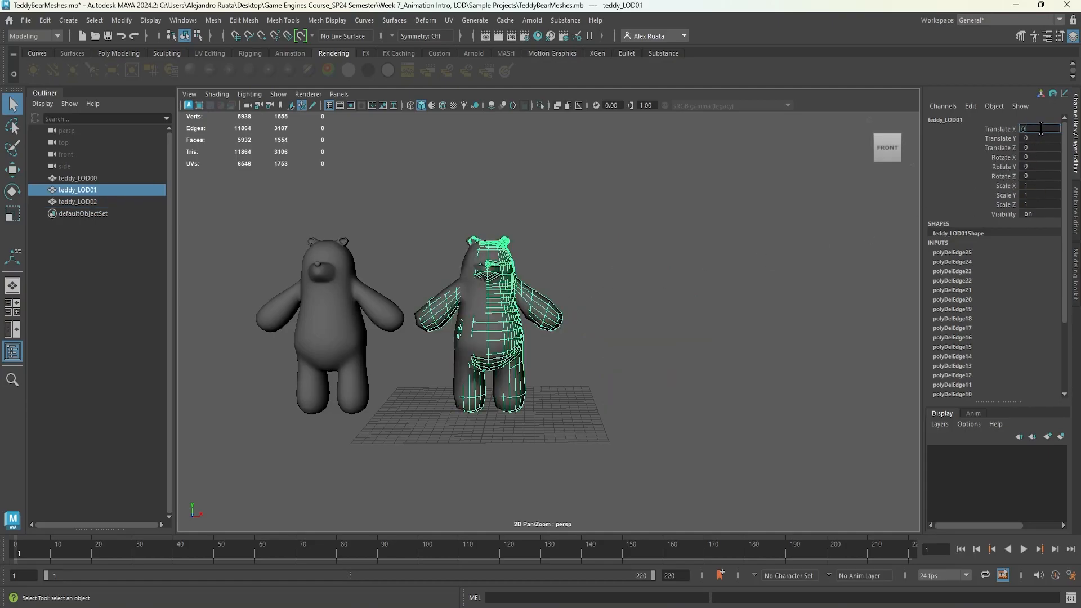
{"action": "type", "text": "0"}
{"action": "key", "text": "Return"}
Set teddy_LOD00's Translate X to 0.
{"action": "left_click", "coordinate": [356, 341]}
{"action": "left_click", "coordinate": [1041, 129]}
{"action": "type", "text": "0"}
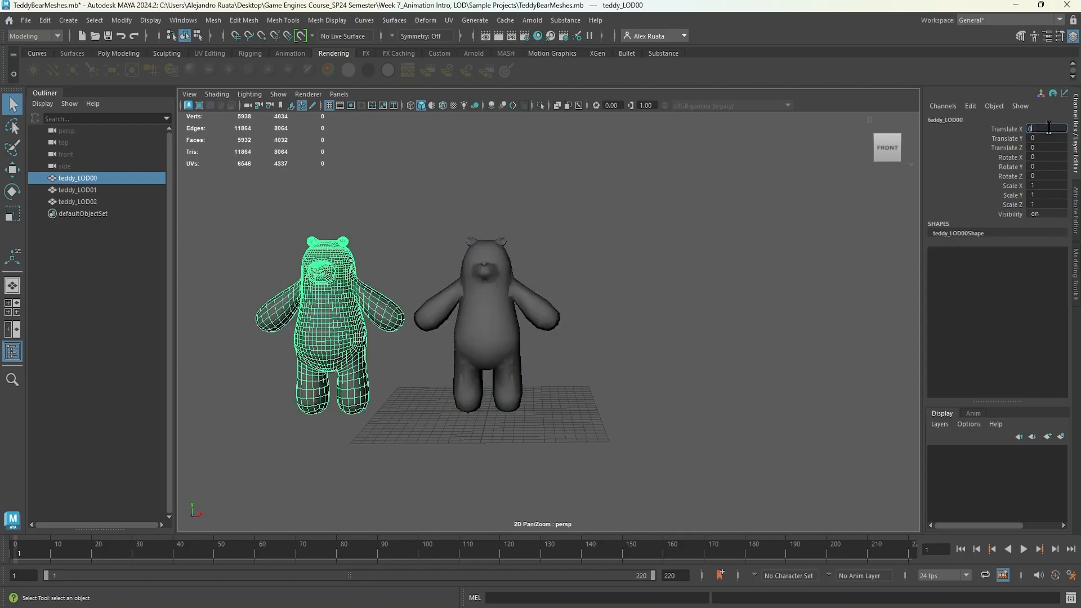
{"action": "key", "text": "Return"}
Group teddy_LOD00, teddy_LOD01 and teddy_LOD02 together.
{"action": "left_click", "coordinate": [566, 335]}
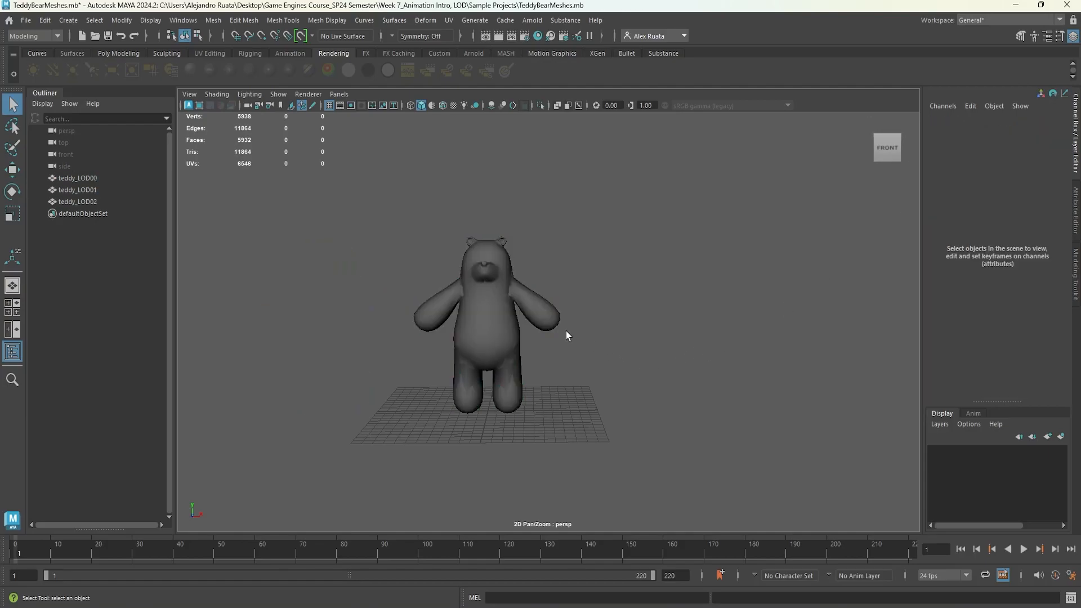
{"action": "left_click", "coordinate": [87, 179]}
{"action": "left_click", "coordinate": [88, 201], "text": "shift"}
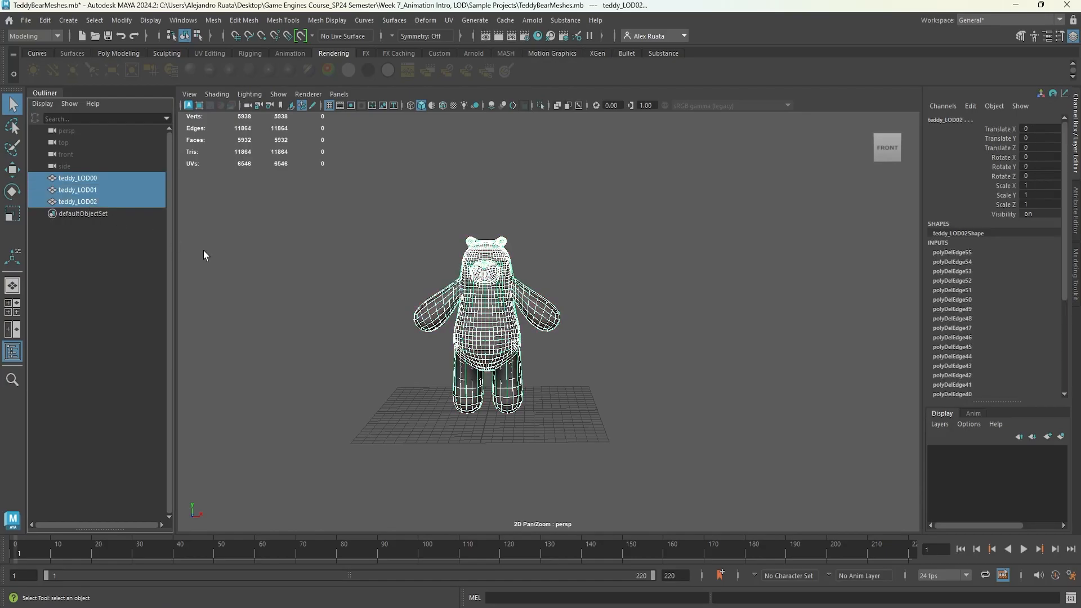
{"action": "key", "text": "ctrl+g"}
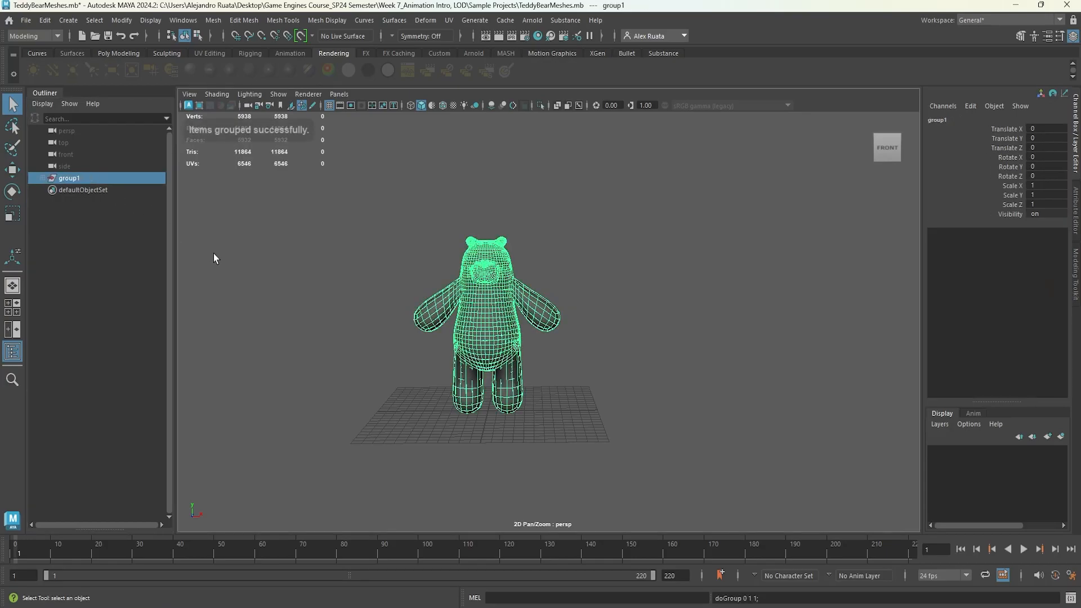
Rename the new group to Teddy_LODs.
{"action": "double_click", "coordinate": [79, 179]}
{"action": "type", "text": "Teddy_LOD"}
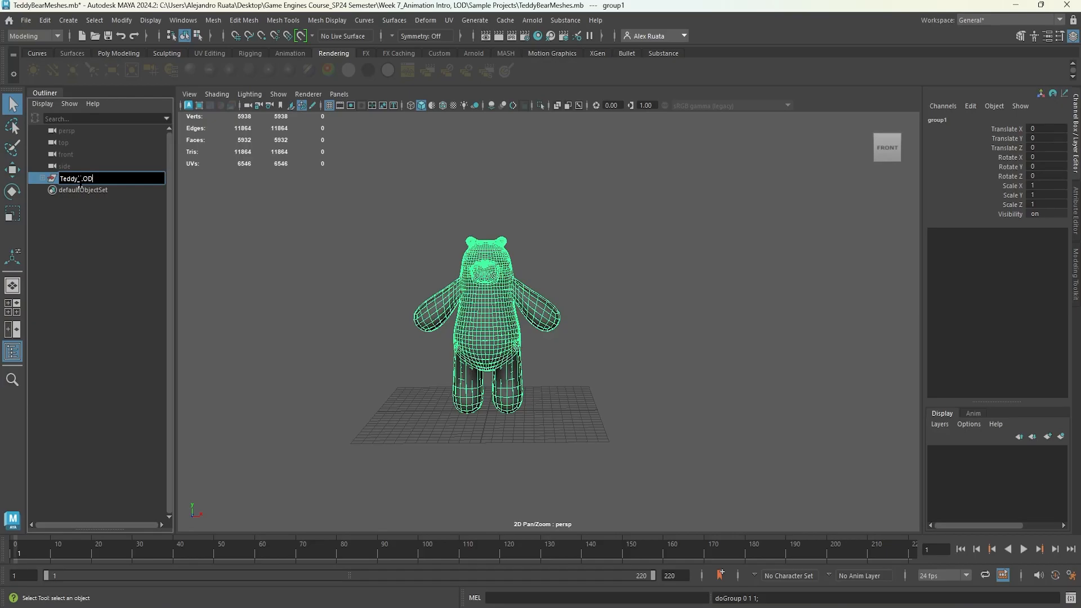
{"action": "type", "text": "s"}
{"action": "key", "text": "Return"}
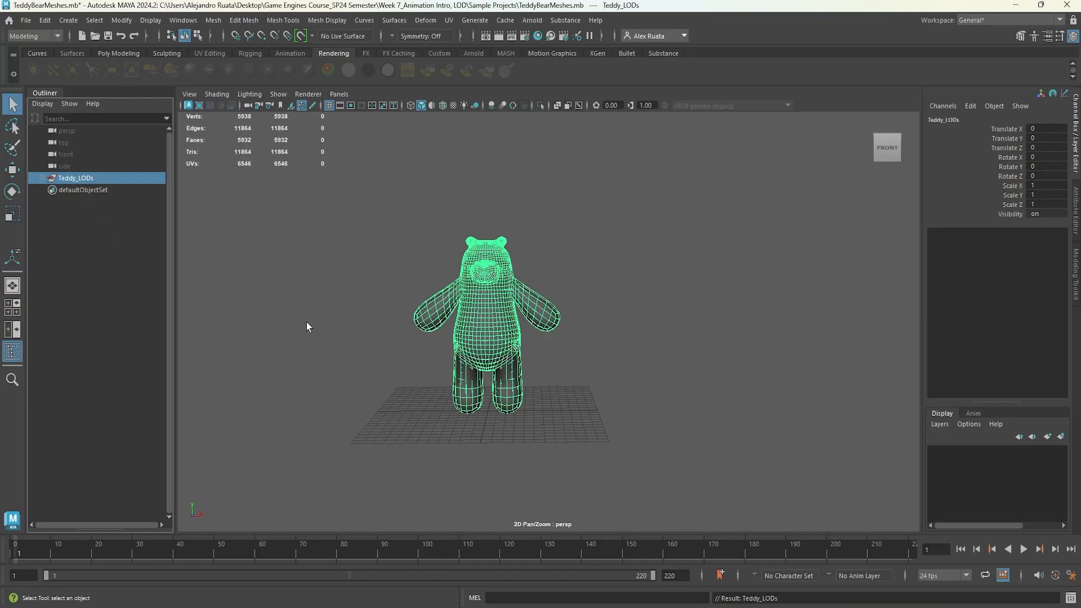
Expand the Teddy_LODs group and select each LOD in turn to inspect it.
{"action": "left_click_drag", "start_coordinate": [364, 228], "coordinate": [587, 475]}
{"action": "left_click", "coordinate": [42, 179]}
{"action": "left_click", "coordinate": [76, 178]}
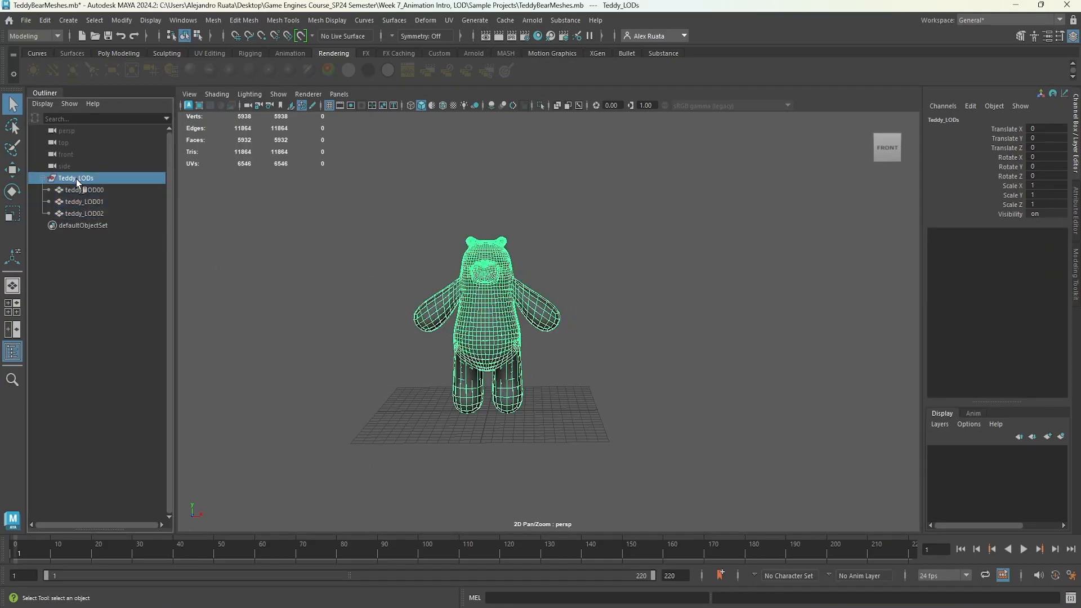
{"action": "left_click", "coordinate": [108, 192]}
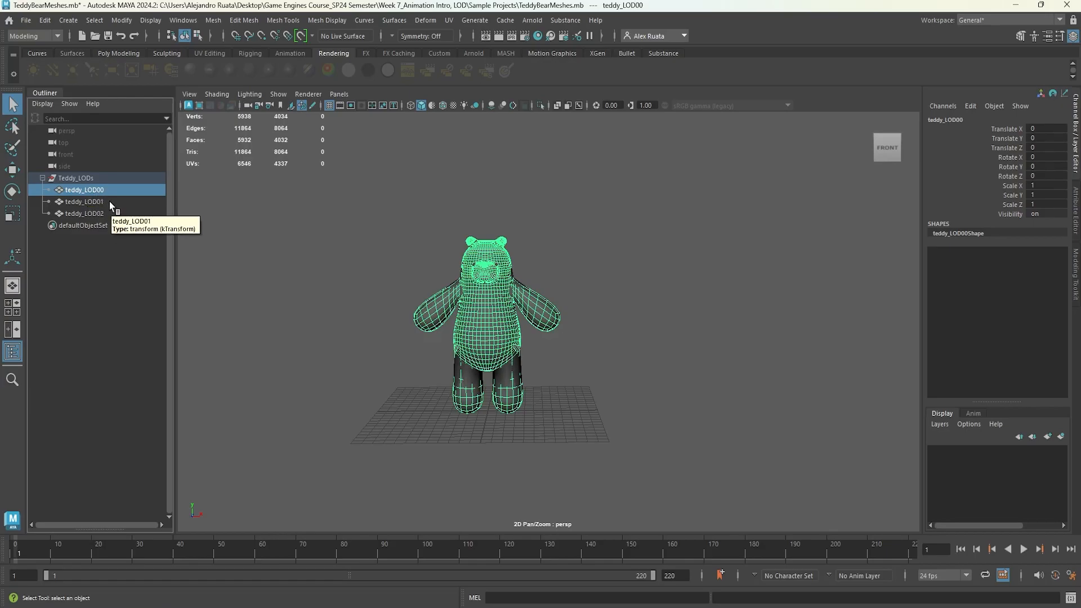
{"action": "left_click", "coordinate": [109, 201]}
{"action": "left_click", "coordinate": [109, 214]}
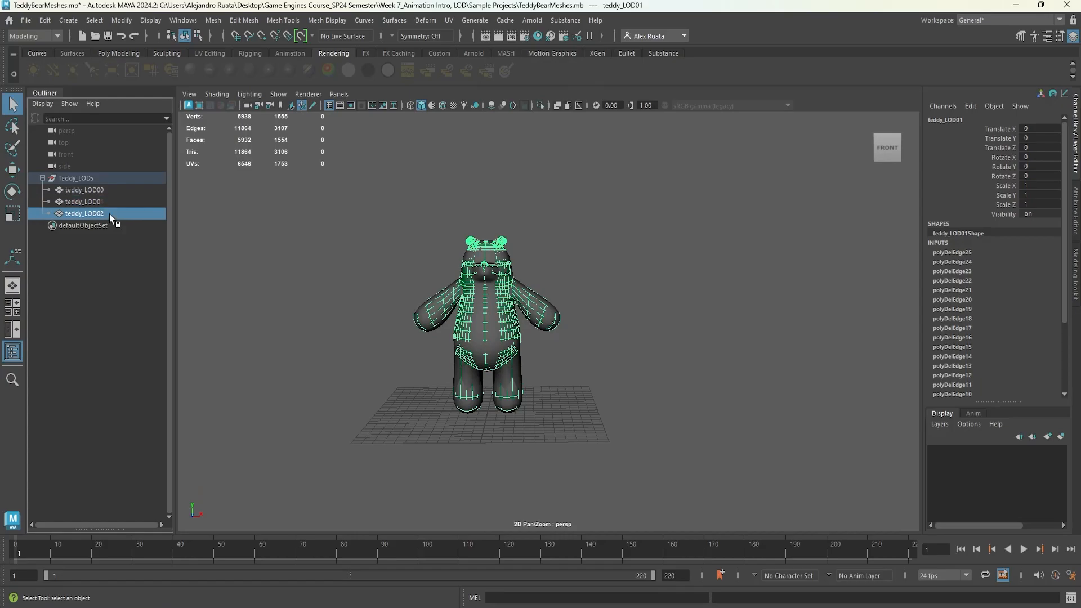
{"action": "left_click", "coordinate": [109, 190]}
{"action": "left_click", "coordinate": [97, 180]}
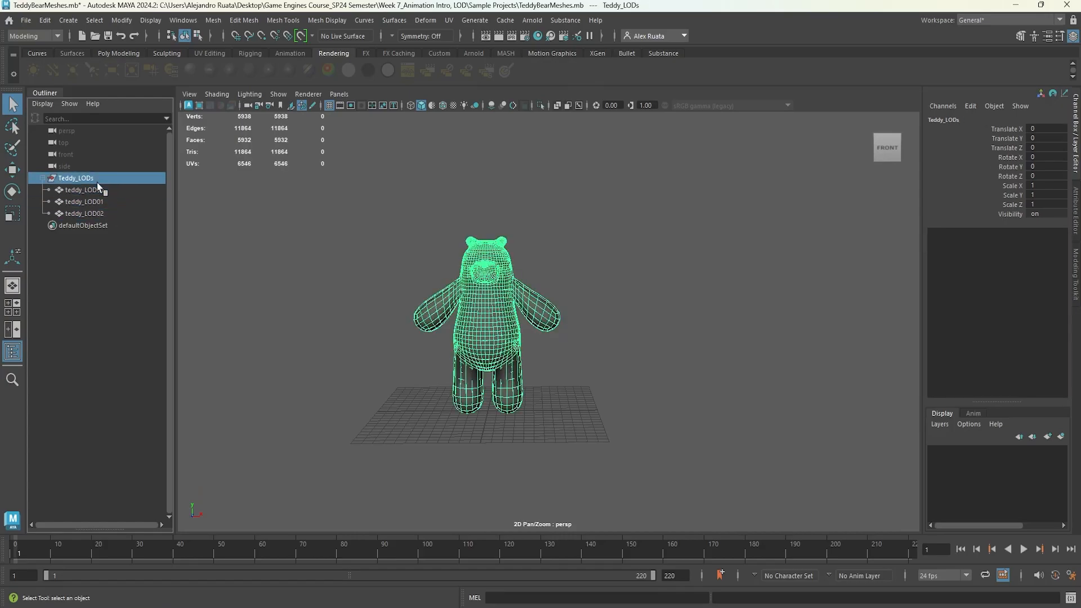
Select all three LODs and delete their construction history.
{"action": "left_click", "coordinate": [95, 214], "text": "shift"}
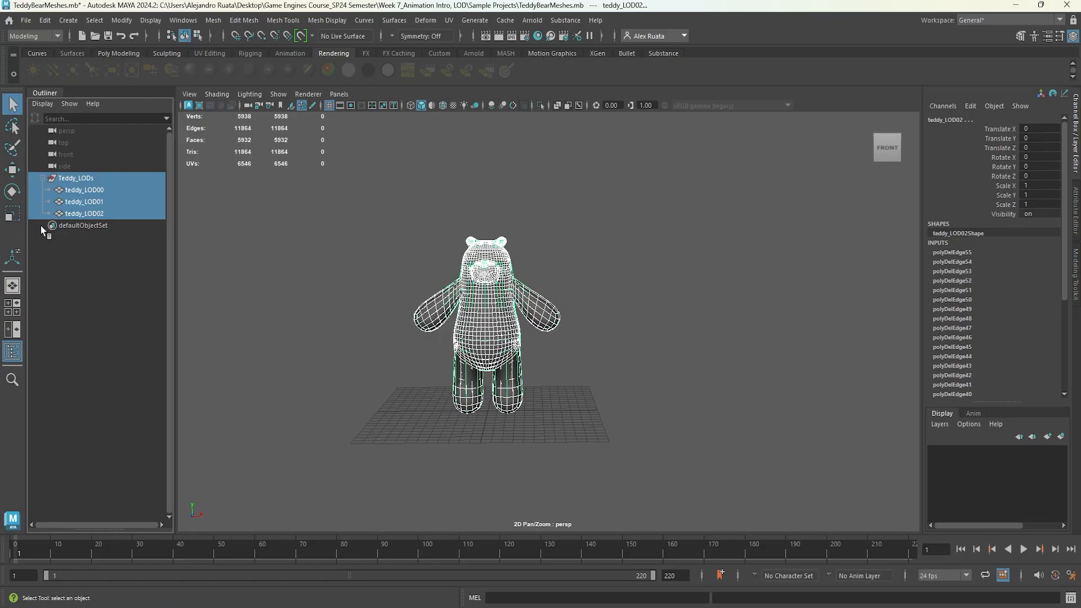
{"action": "left_click", "coordinate": [45, 19]}
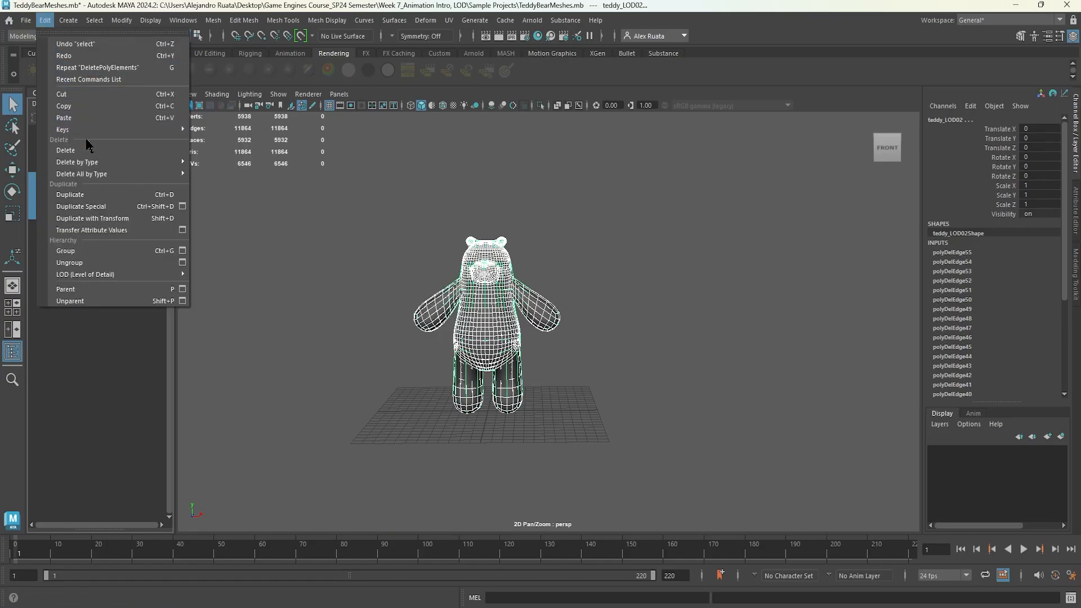
{"action": "mouse_move", "coordinate": [95, 164]}
{"action": "left_click", "coordinate": [218, 164]}
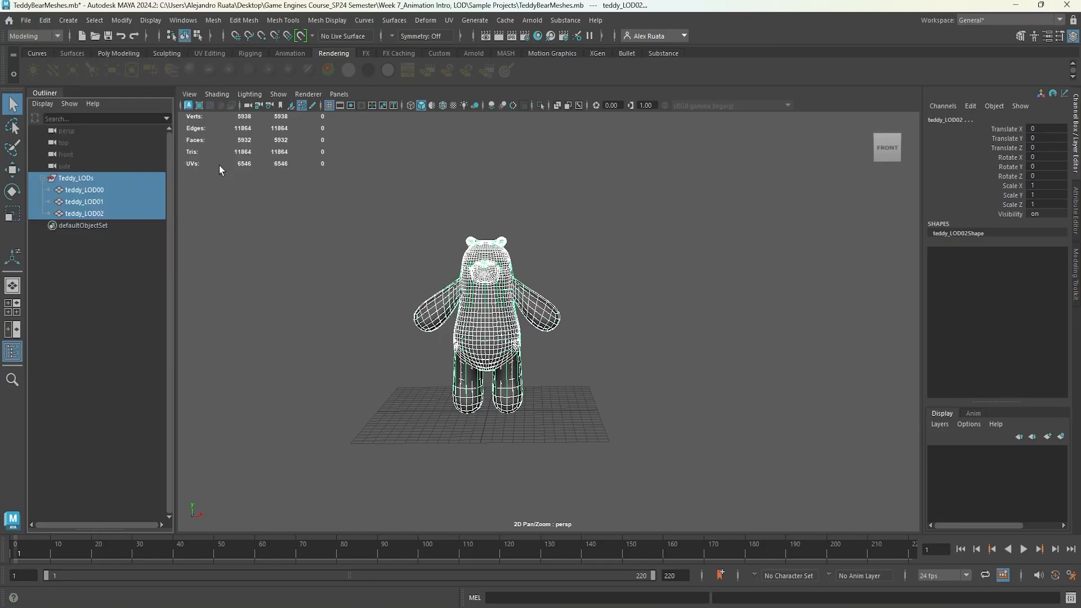
{"action": "key", "text": "w"}
{"action": "left_click_drag", "start_coordinate": [370, 308], "coordinate": [387, 315], "text": "alt"}
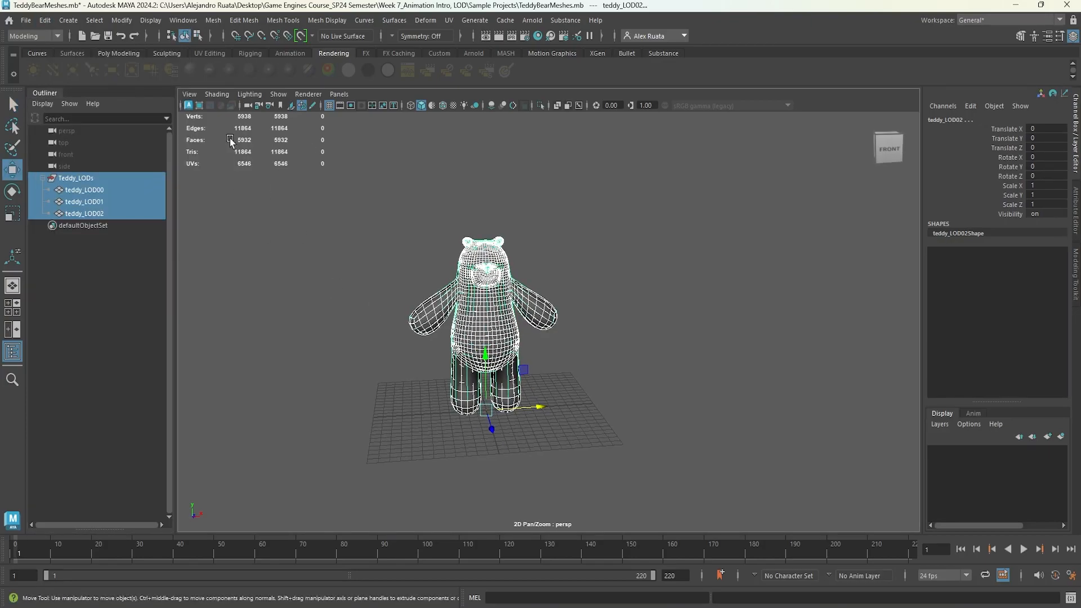
{"action": "left_click", "coordinate": [121, 21]}
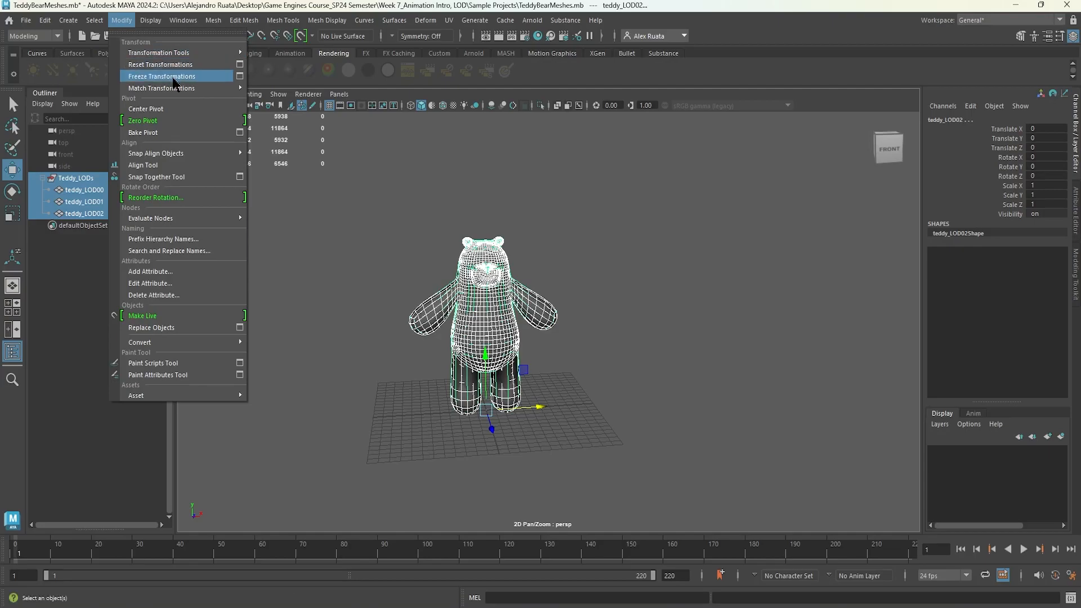
{"action": "left_click_drag", "start_coordinate": [403, 427], "coordinate": [417, 428], "text": "alt"}
{"action": "left_click", "coordinate": [371, 381]}
{"action": "left_click_drag", "start_coordinate": [367, 374], "coordinate": [299, 346], "text": "alt"}
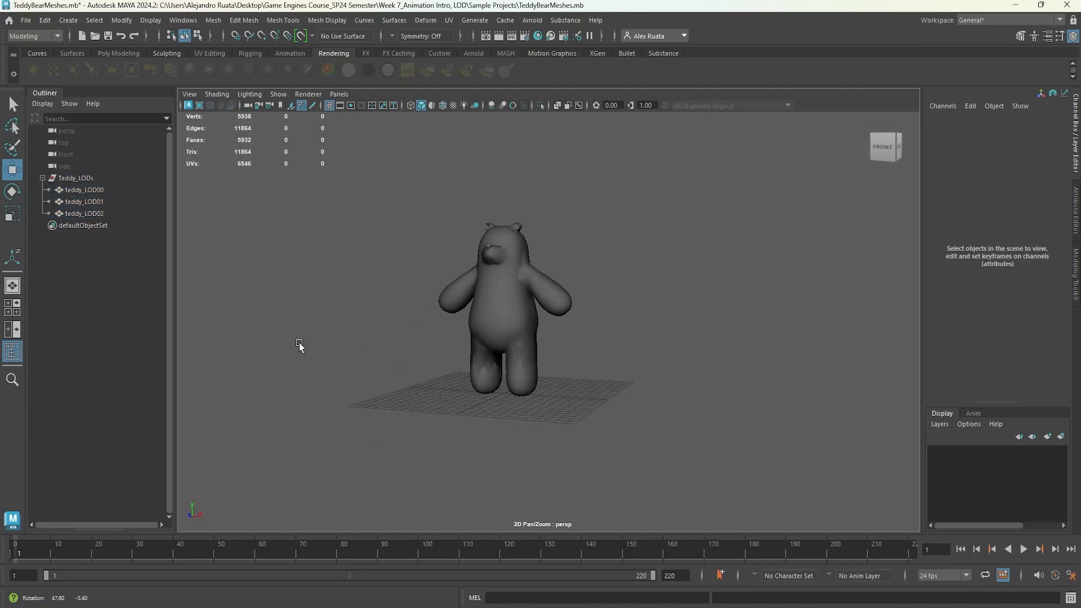
Scale the Teddy_LODs group up uniformly to about 3.
{"action": "left_click", "coordinate": [75, 179]}
{"action": "left_click", "coordinate": [43, 179]}
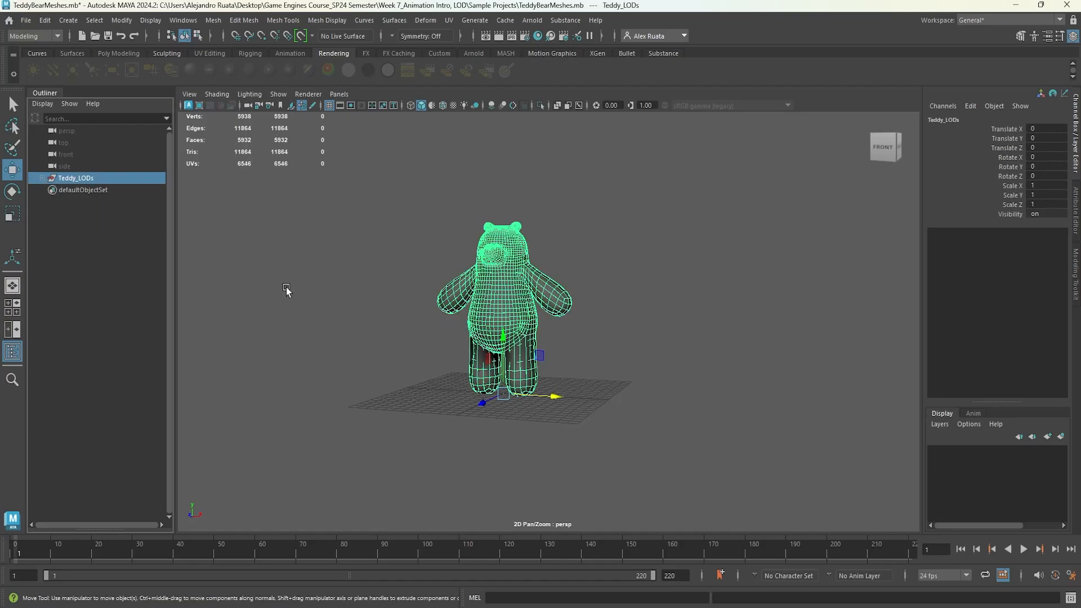
{"action": "left_click_drag", "start_coordinate": [367, 288], "coordinate": [379, 307], "text": "alt"}
{"action": "key", "text": "r"}
{"action": "left_click_drag", "start_coordinate": [497, 370], "coordinate": [1079, 134]}
Freeze transformations on the Teddy_LODs group.
{"action": "scroll", "coordinate": [601, 269], "scroll_direction": "down", "scroll_amount": 5}
{"action": "left_click_drag", "start_coordinate": [527, 352], "coordinate": [437, 362]}
{"action": "key", "text": "w"}
{"action": "left_click_drag", "start_coordinate": [429, 302], "coordinate": [409, 344], "text": "alt"}
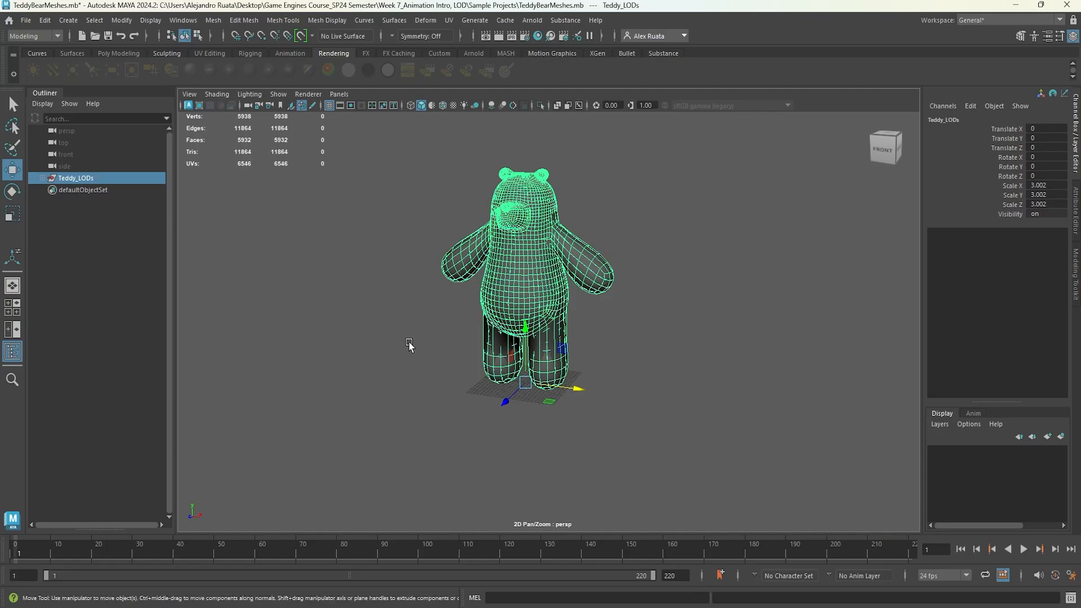
{"action": "left_click_drag", "start_coordinate": [410, 340], "coordinate": [446, 340], "text": "alt"}
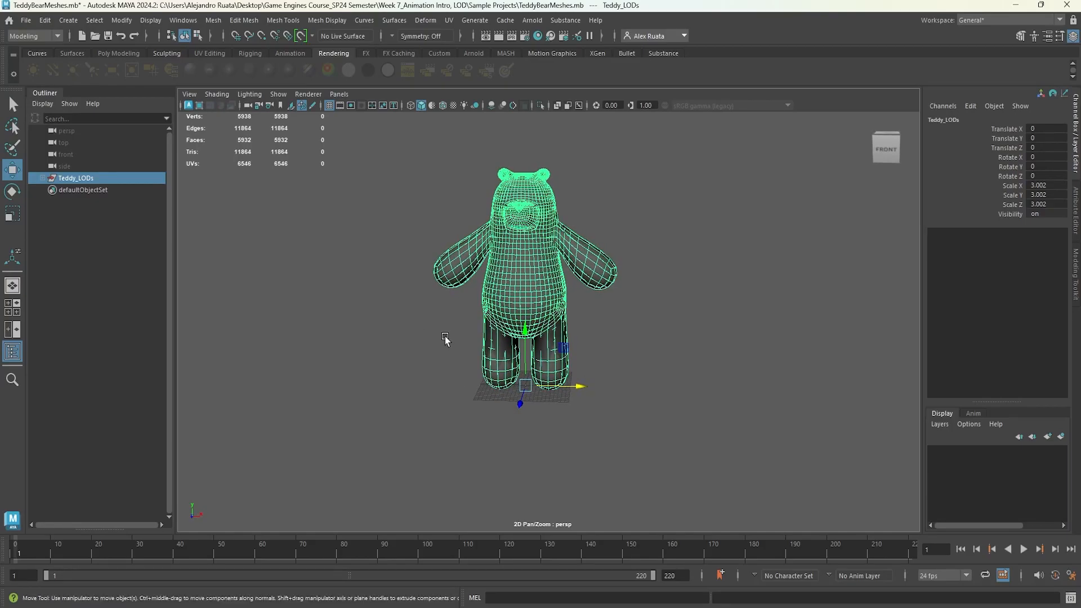
{"action": "left_click", "coordinate": [115, 23]}
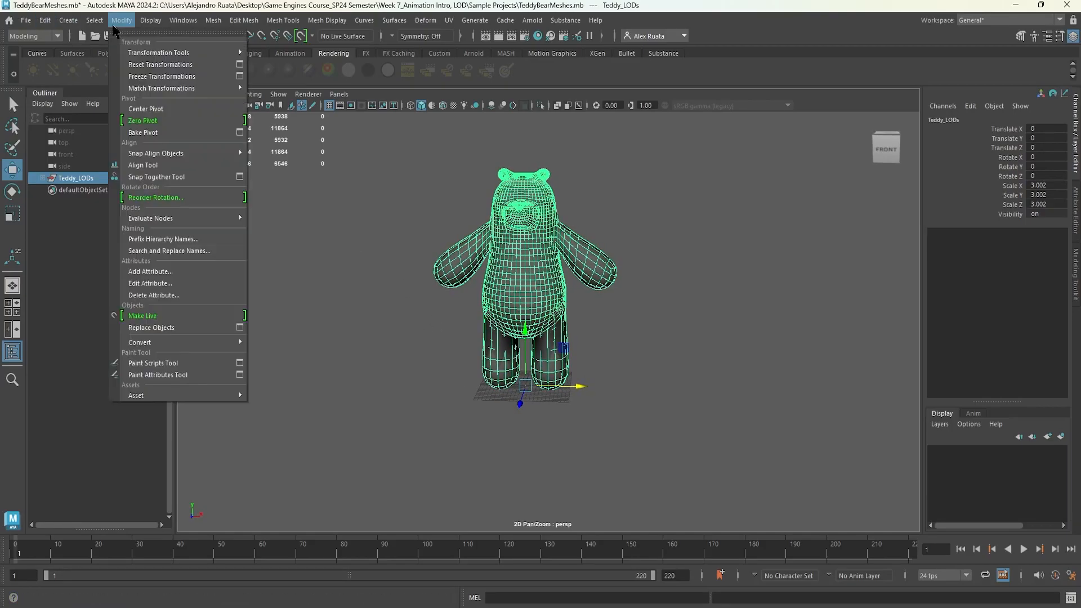
{"action": "left_click", "coordinate": [158, 76]}
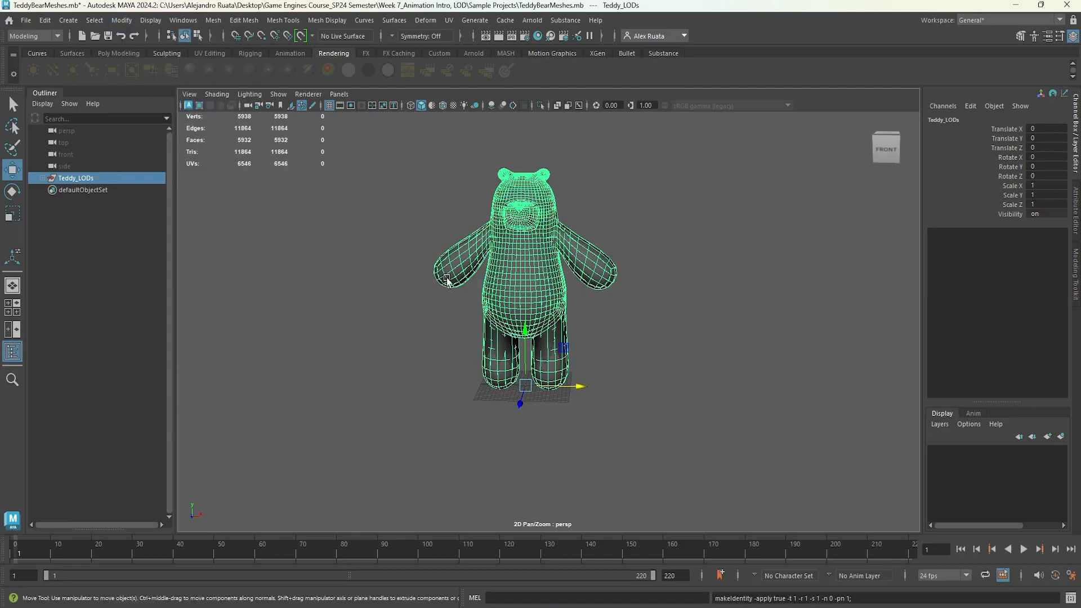
Expand the Teddy_LODs group and select each LOD to check its transforms.
{"action": "left_click", "coordinate": [42, 178]}
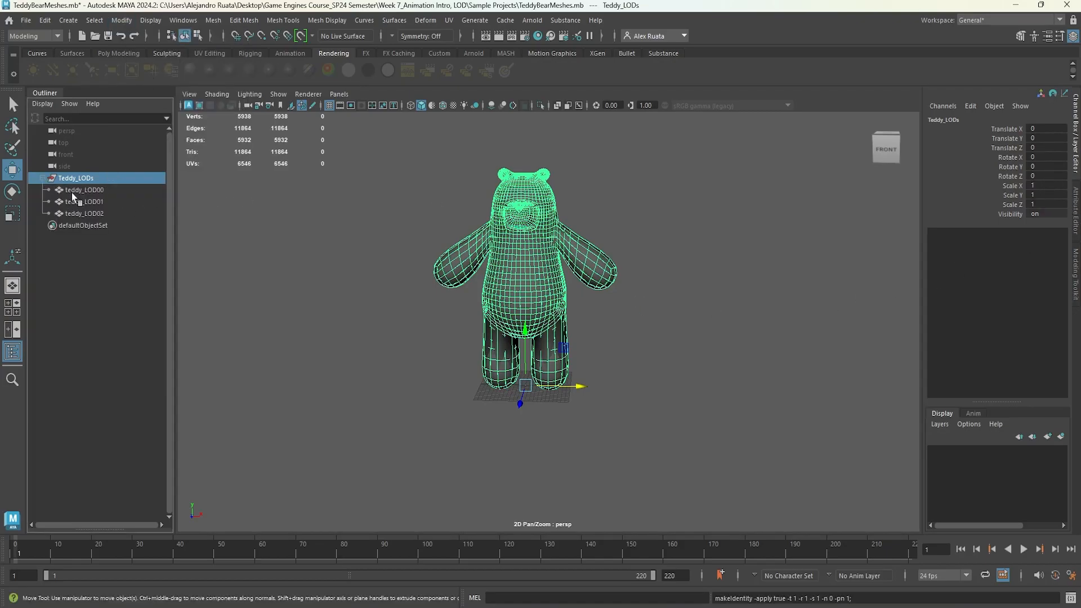
{"action": "left_click", "coordinate": [70, 192]}
{"action": "left_click", "coordinate": [84, 201]}
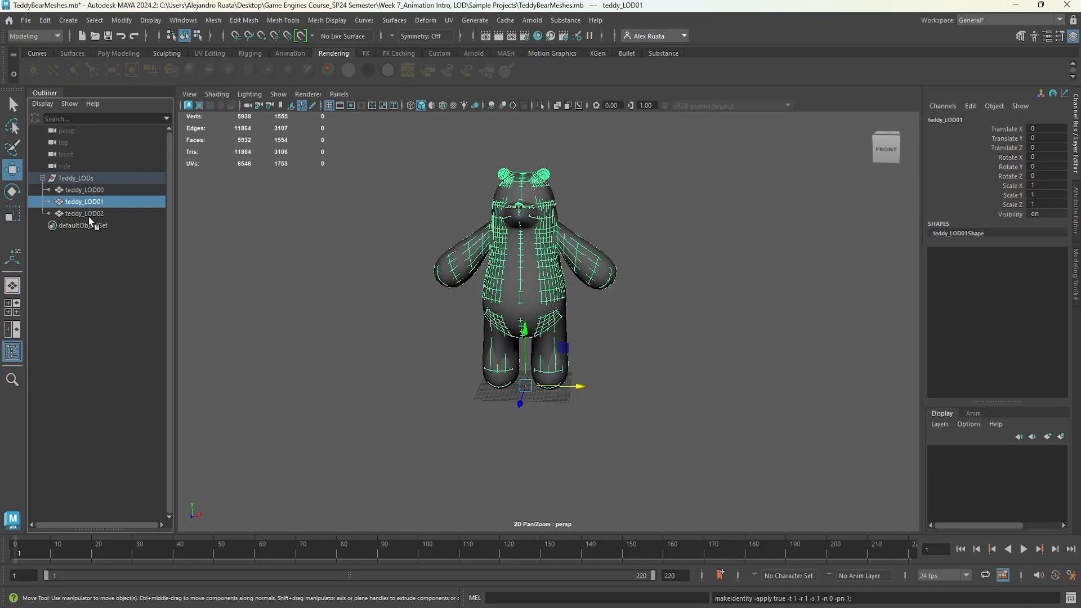
{"action": "left_click", "coordinate": [85, 213]}
{"action": "left_click", "coordinate": [78, 179]}
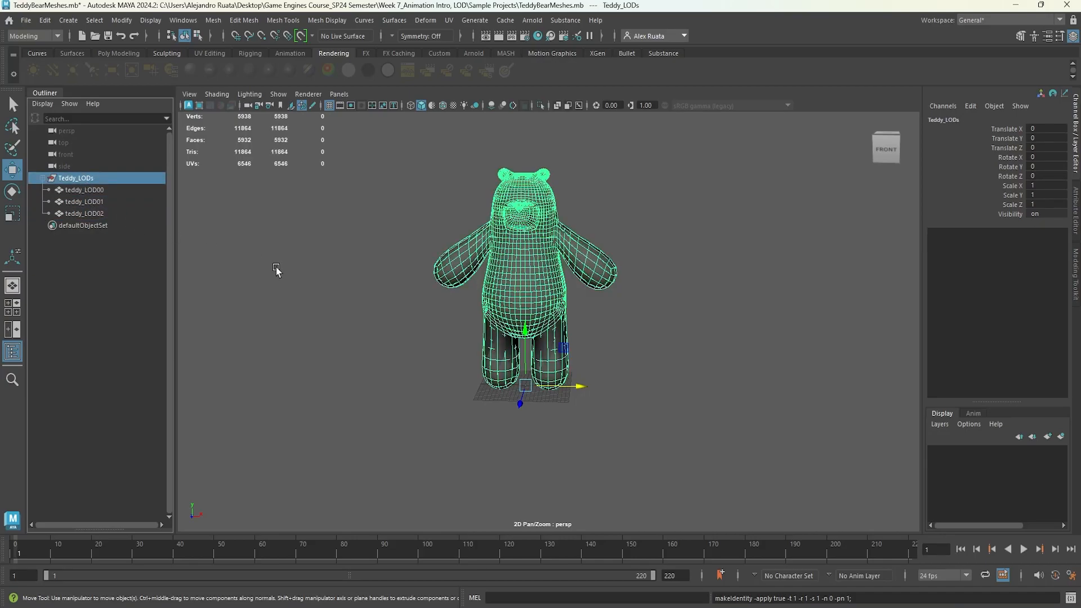
{"action": "left_click", "coordinate": [42, 178]}
Open the Export Selection options for the Teddy_LODs group with FBX export and browse to the Desktop.
{"action": "left_click_drag", "start_coordinate": [401, 274], "coordinate": [425, 277], "text": "alt"}
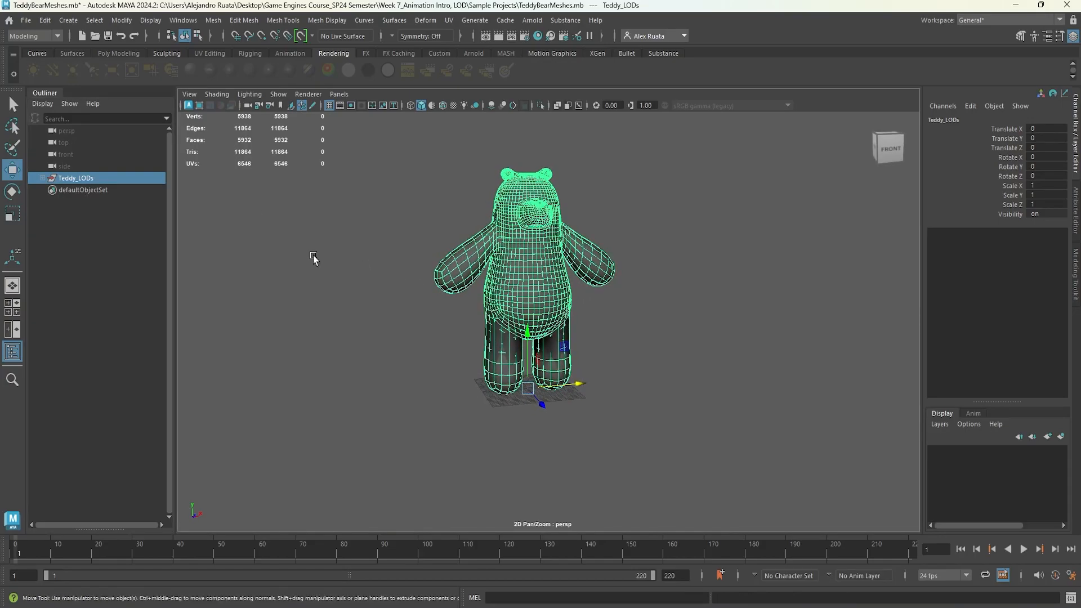
{"action": "left_click", "coordinate": [25, 21]}
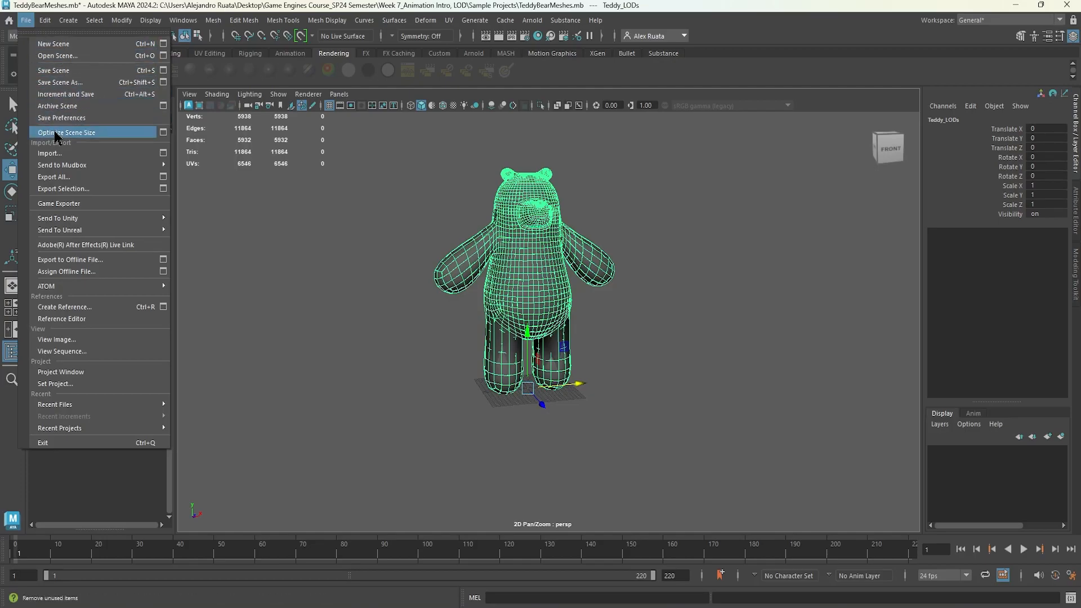
{"action": "left_click", "coordinate": [163, 189]}
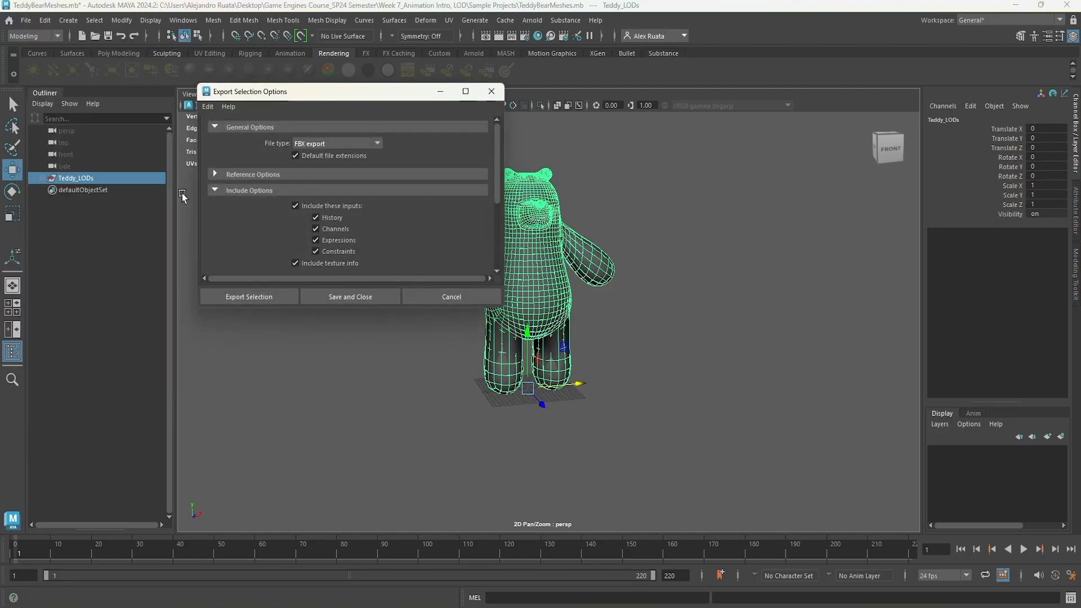
{"action": "left_click", "coordinate": [280, 302]}
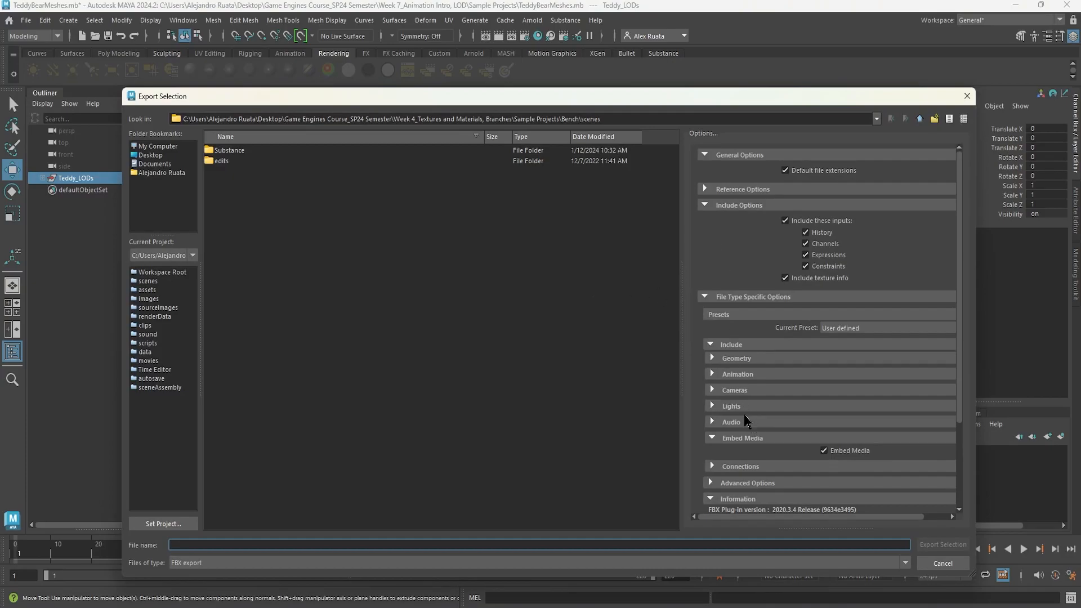
{"action": "left_click", "coordinate": [157, 156]}
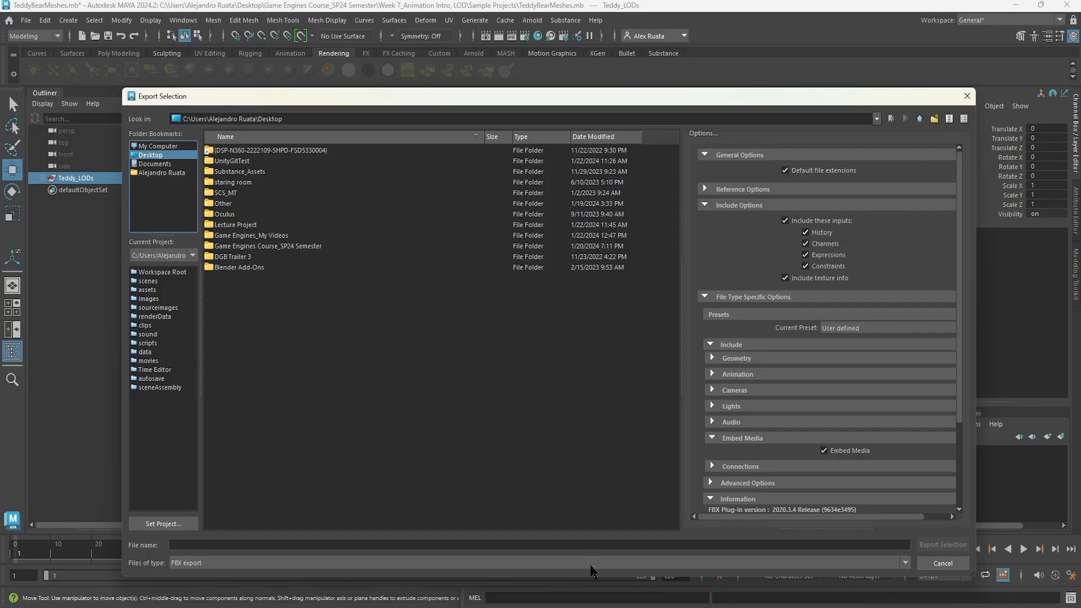
{"action": "left_click", "coordinate": [571, 546]}
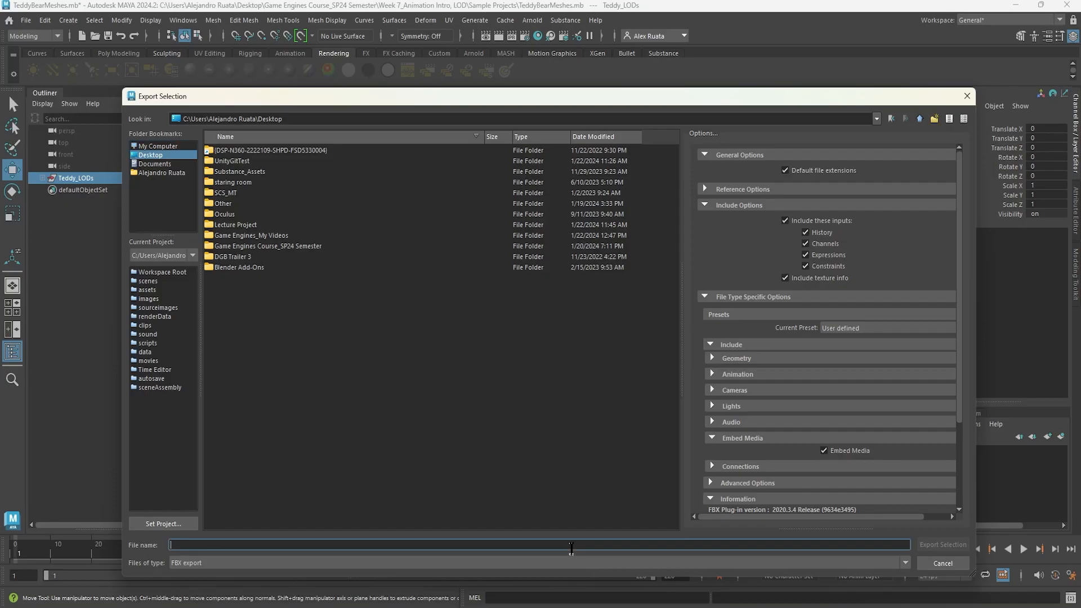
Create a new folder on the Desktop and name it LOD MODELS.
{"action": "left_click", "coordinate": [315, 335]}
{"action": "right_click", "coordinate": [301, 334]}
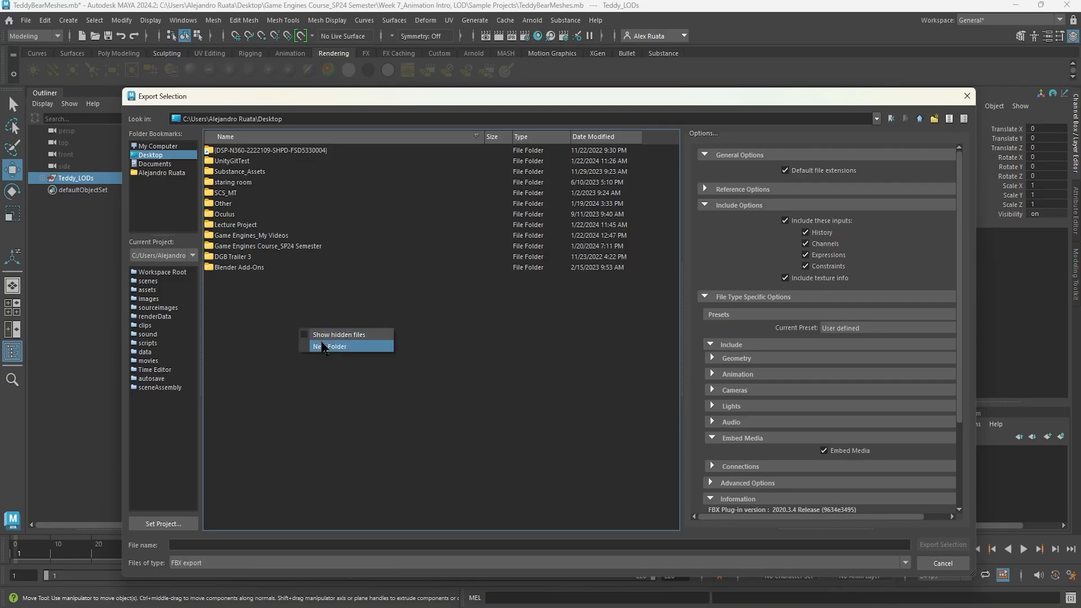
{"action": "left_click", "coordinate": [338, 350]}
{"action": "type", "text": "LOD MOODELS"}
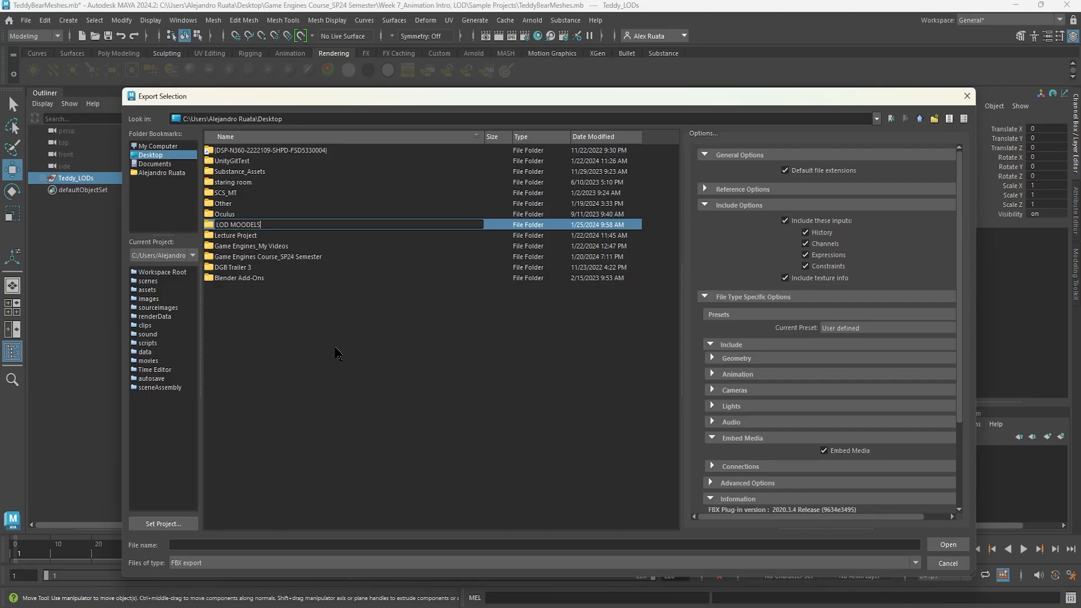
{"action": "key", "text": "Return"}
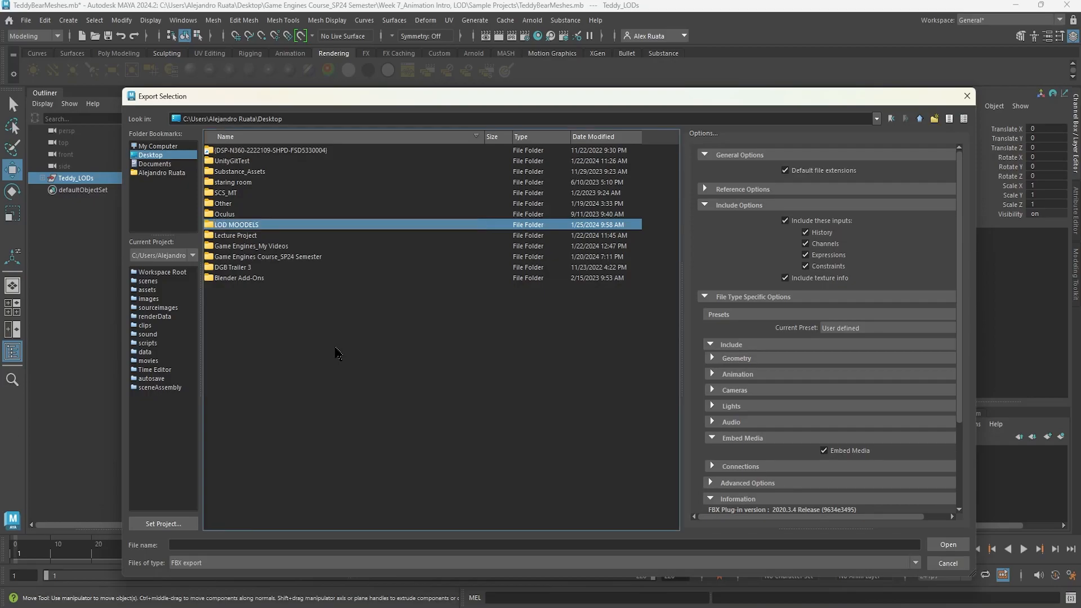
{"action": "right_click", "coordinate": [258, 228]}
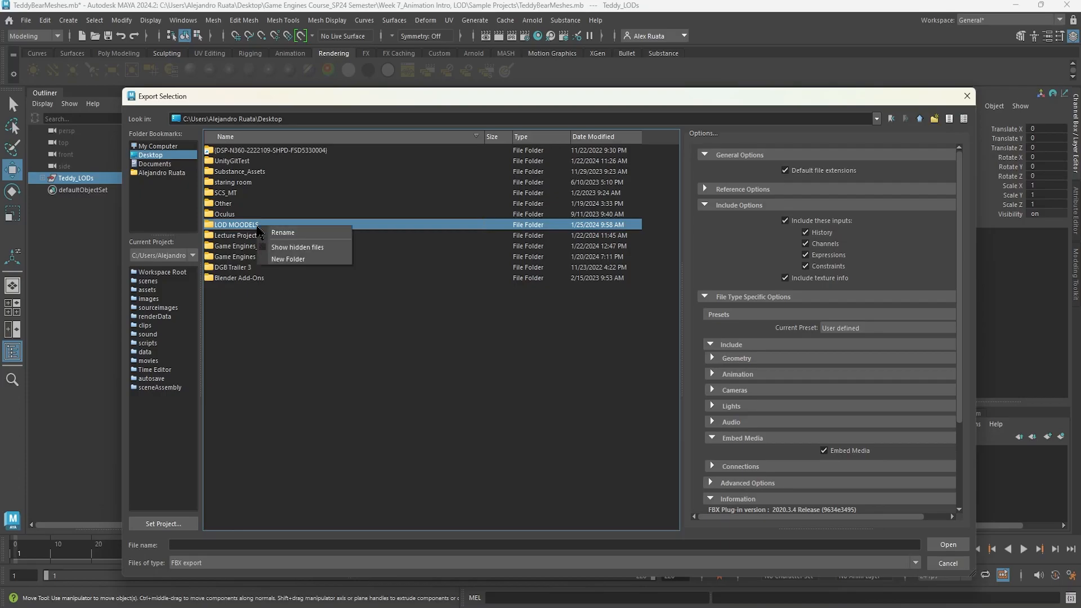
{"action": "left_click", "coordinate": [276, 231]}
{"action": "left_click", "coordinate": [247, 226]}
{"action": "key", "text": "BackSpace"}
{"action": "key", "text": "Return"}
Export the selection into the LOD MODELS folder as TeddyLODs.
{"action": "double_click", "coordinate": [252, 228]}
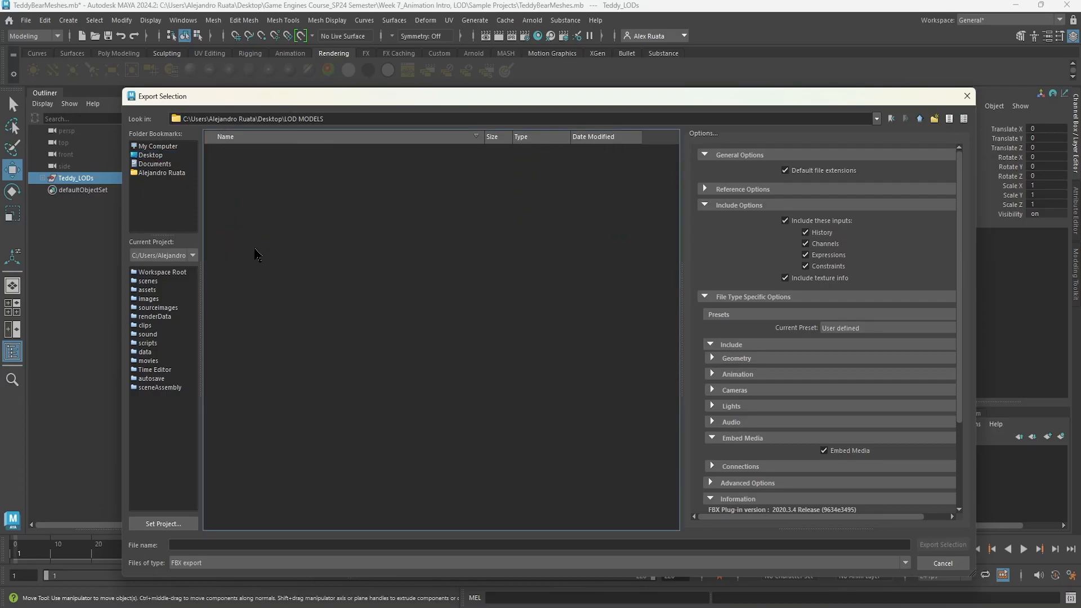
{"action": "left_click", "coordinate": [273, 544]}
{"action": "type", "text": "TeddyLODs"}
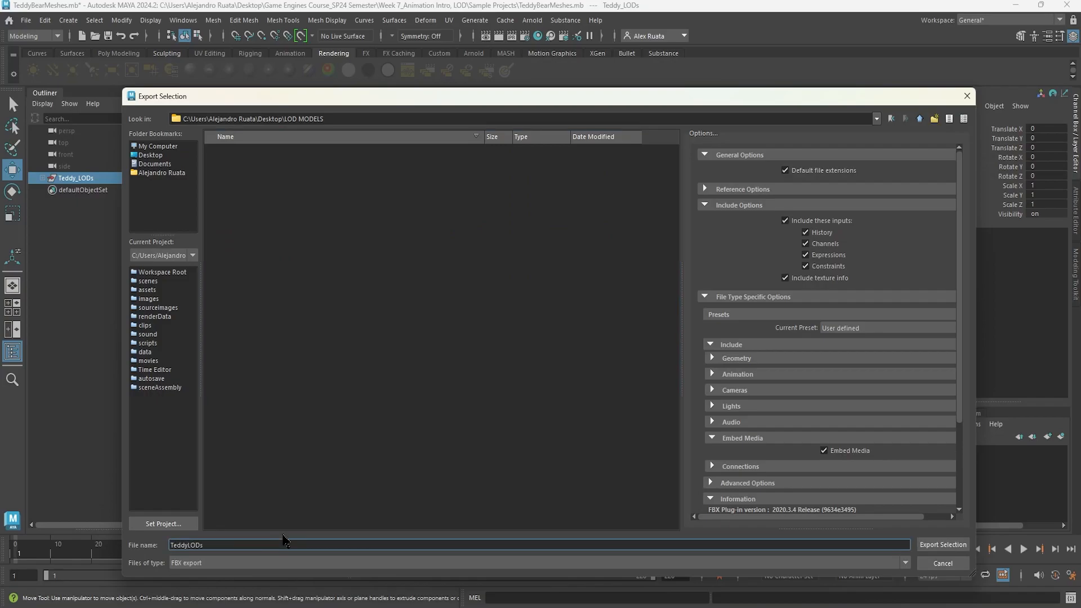
{"action": "key", "text": "Return"}
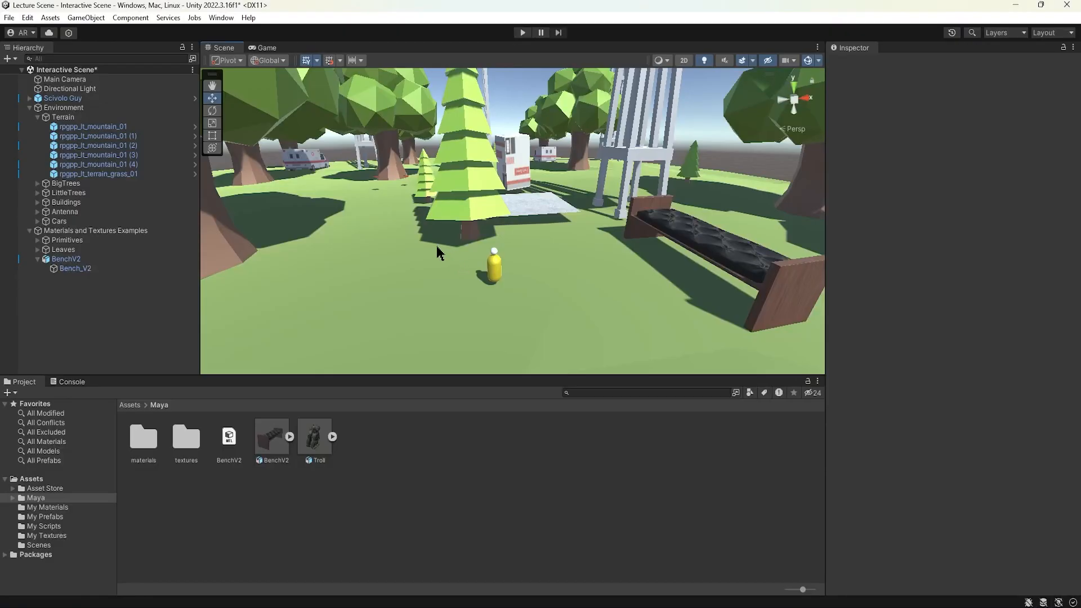
Switch to Unity and collapse the Environment and BenchV2 entries in the Hierarchy.
{"action": "right_click_drag", "start_coordinate": [435, 272], "coordinate": [527, 213]}
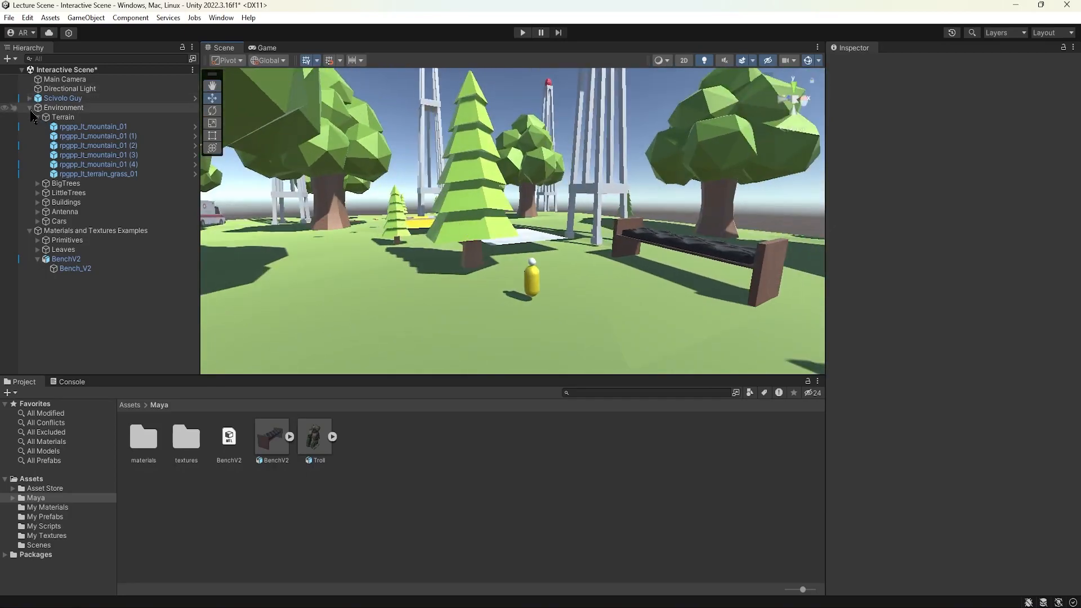
{"action": "left_click", "coordinate": [31, 109]}
{"action": "middle_click_drag", "start_coordinate": [571, 220], "coordinate": [401, 226]}
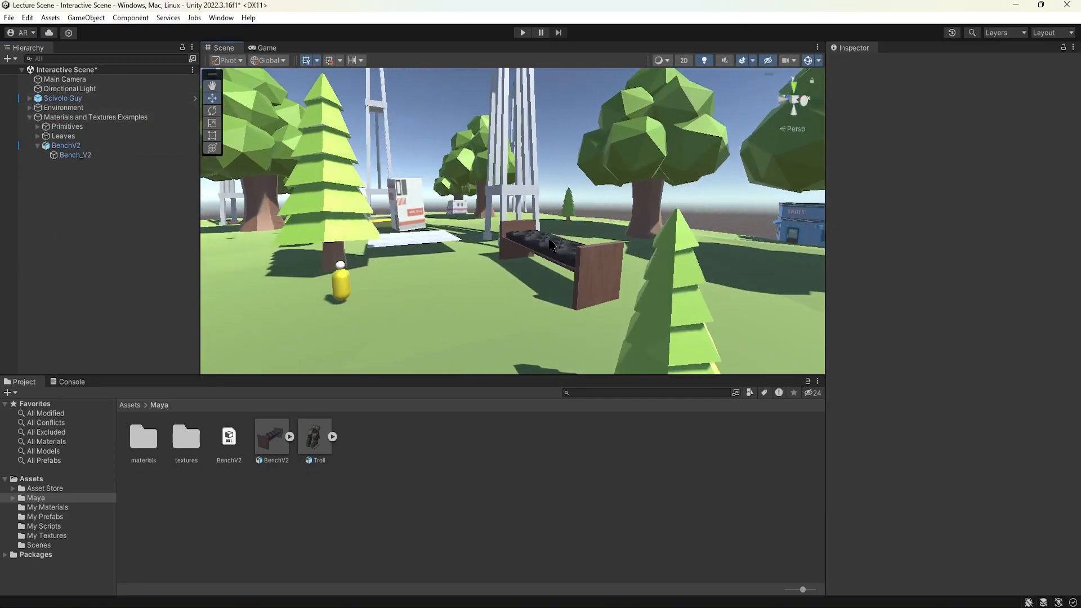
{"action": "left_click", "coordinate": [38, 146]}
{"action": "middle_click_drag", "start_coordinate": [543, 237], "coordinate": [569, 255]}
{"action": "middle_click_drag", "start_coordinate": [367, 244], "coordinate": [440, 245]}
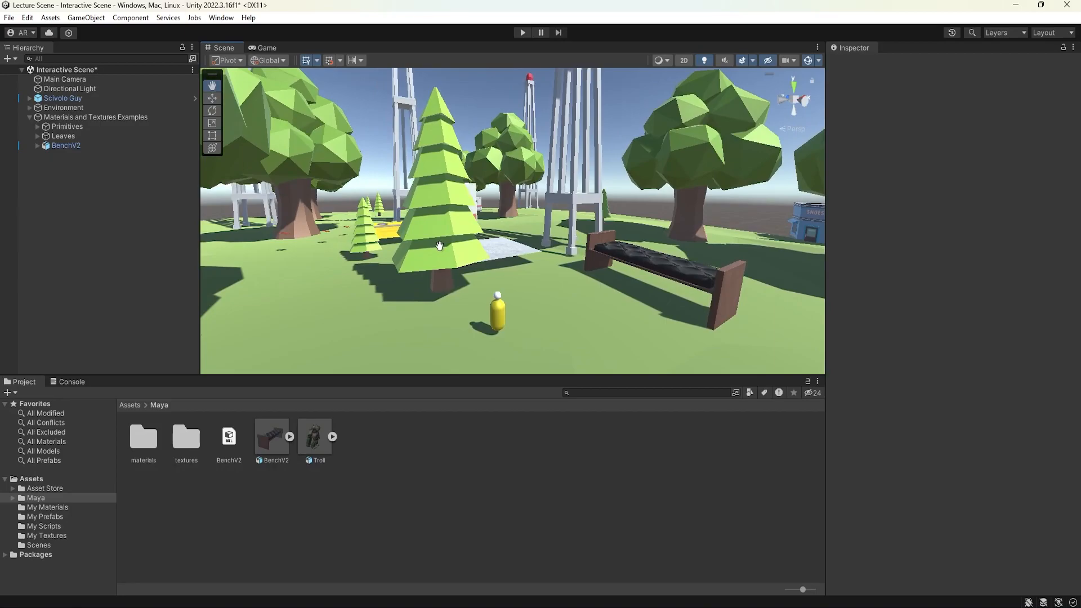
Create a new folder named LOD Models in the project's Assets folder.
{"action": "left_click", "coordinate": [34, 476]}
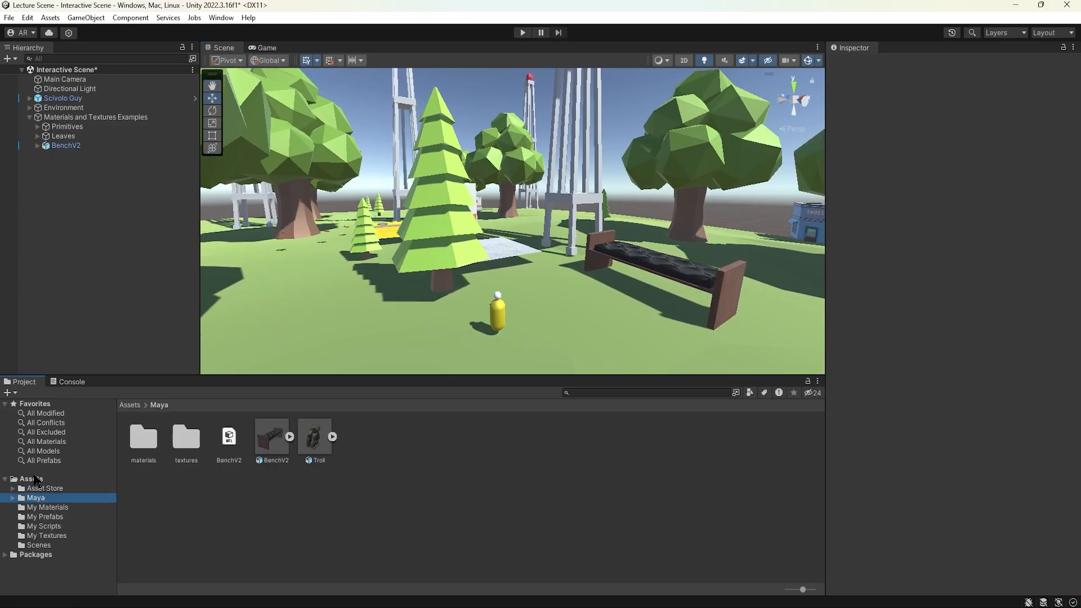
{"action": "left_click", "coordinate": [34, 480]}
{"action": "left_click", "coordinate": [248, 513]}
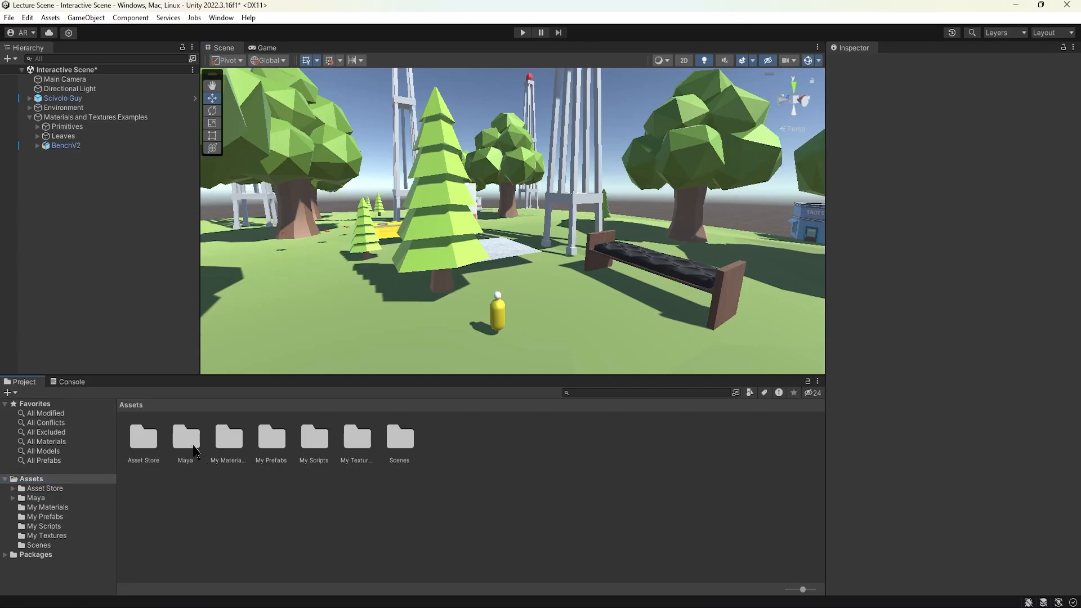
{"action": "right_click", "coordinate": [457, 489]}
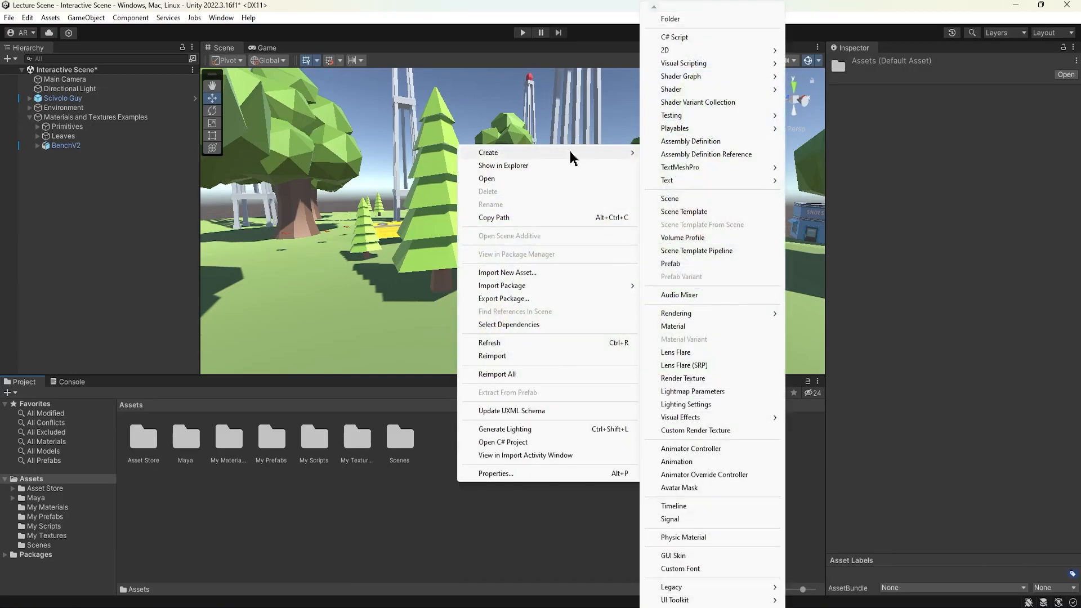
{"action": "left_click", "coordinate": [670, 18]}
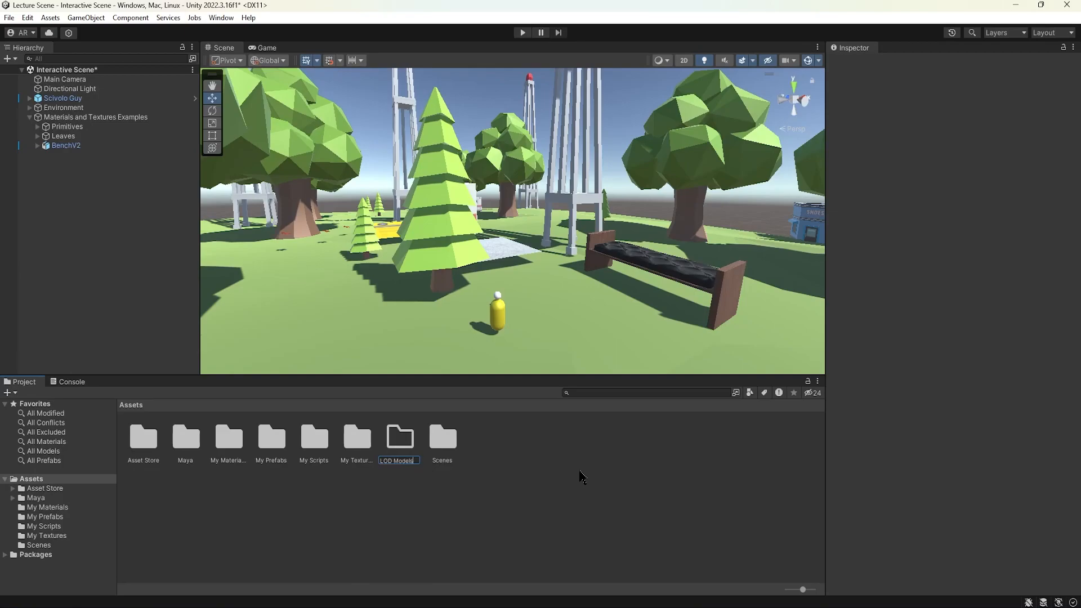
{"action": "key", "text": "Return"}
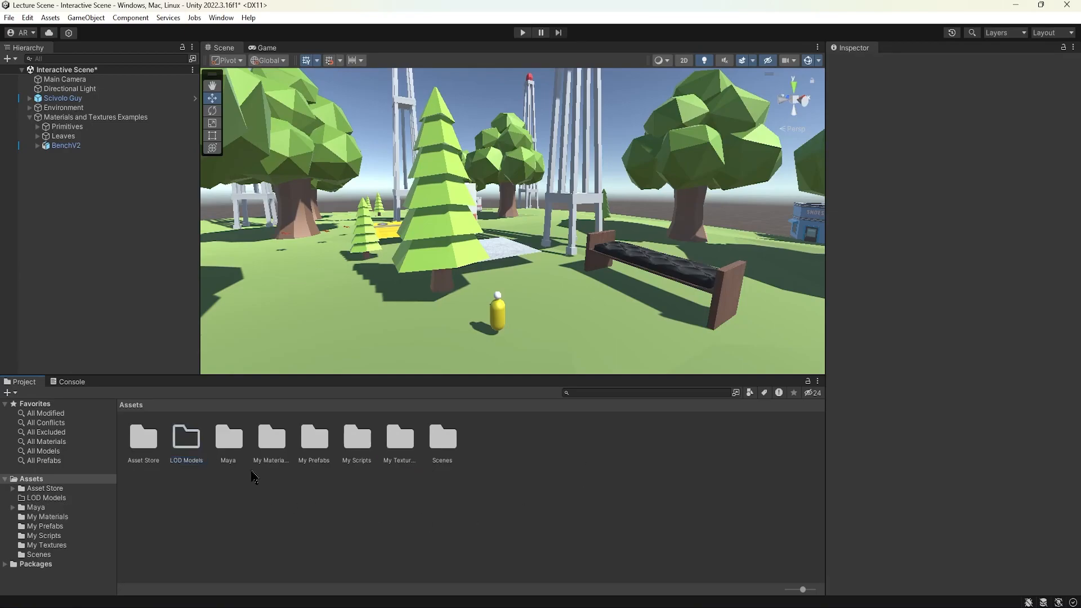
Import TeddyLODs.fbx from the Desktop's LOD MODELS folder into the LOD Models asset folder.
{"action": "double_click", "coordinate": [179, 437]}
{"action": "right_click", "coordinate": [203, 468]}
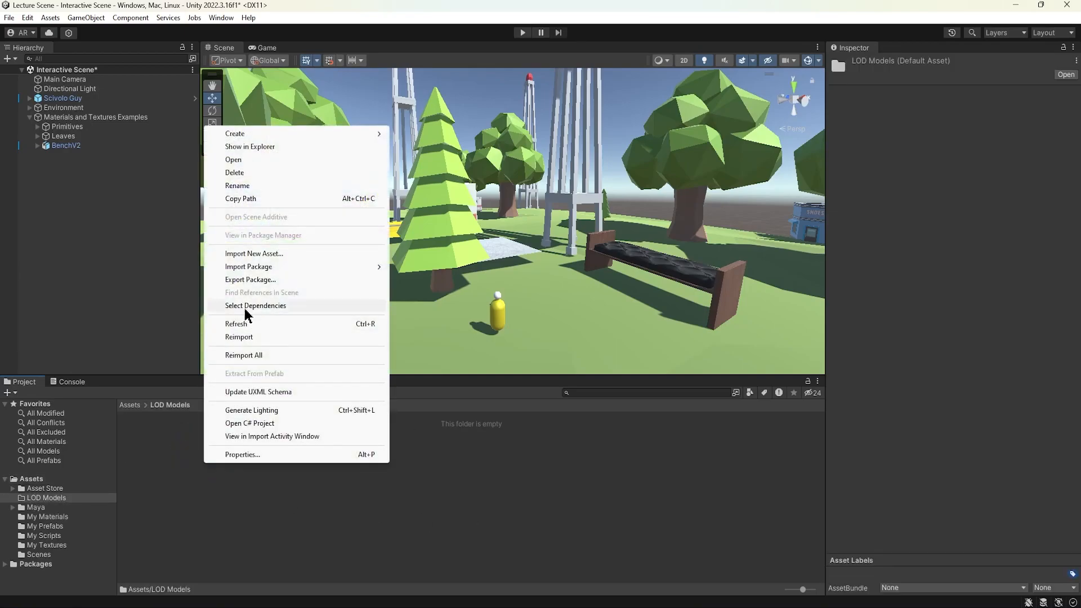
{"action": "left_click", "coordinate": [263, 254]}
{"action": "left_click", "coordinate": [57, 146]}
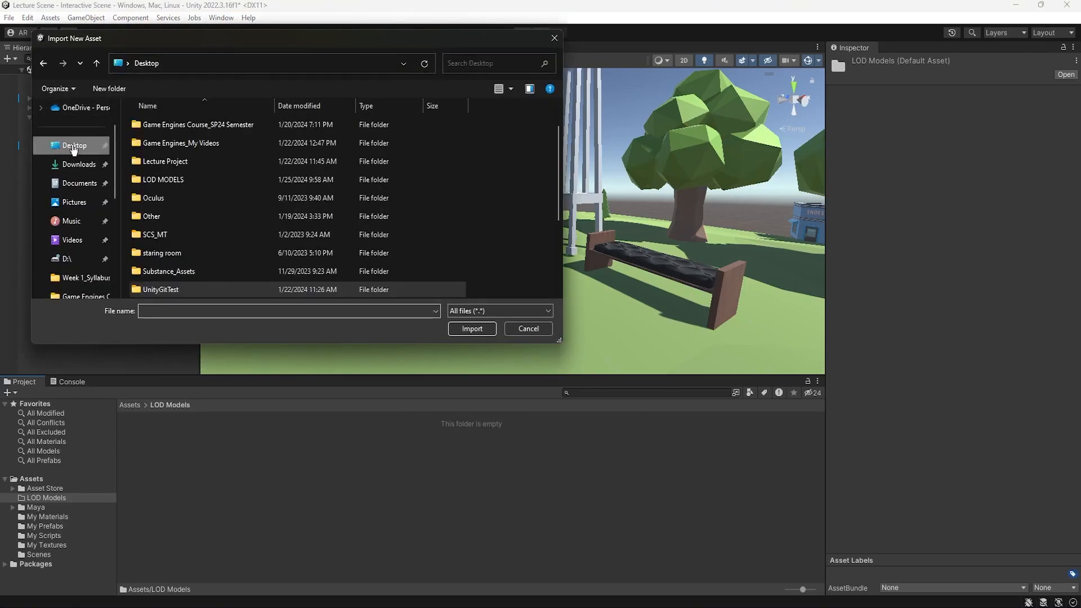
{"action": "double_click", "coordinate": [189, 179]}
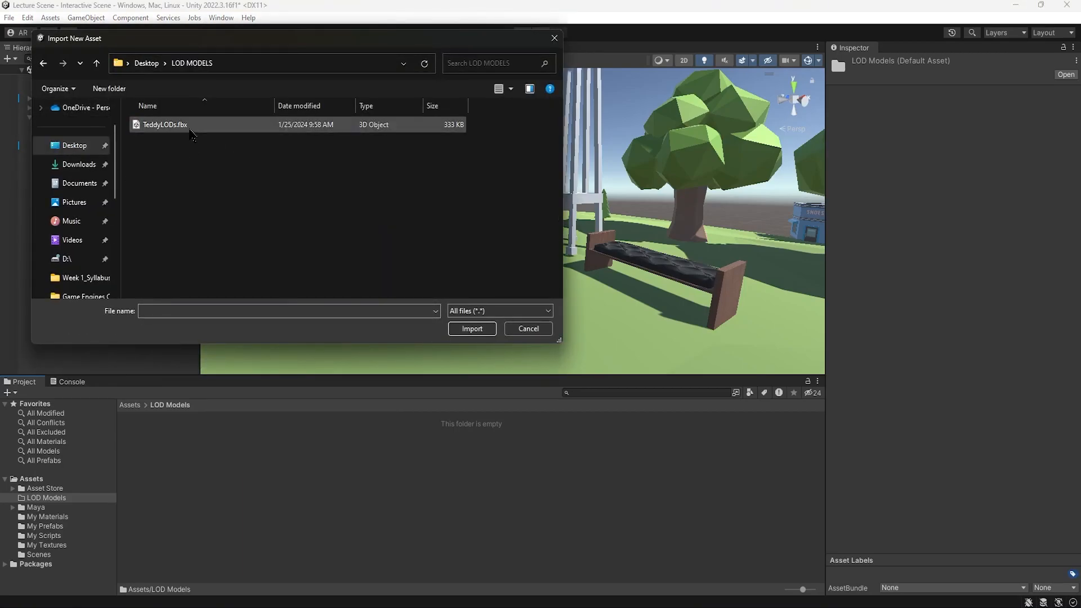
{"action": "double_click", "coordinate": [190, 129]}
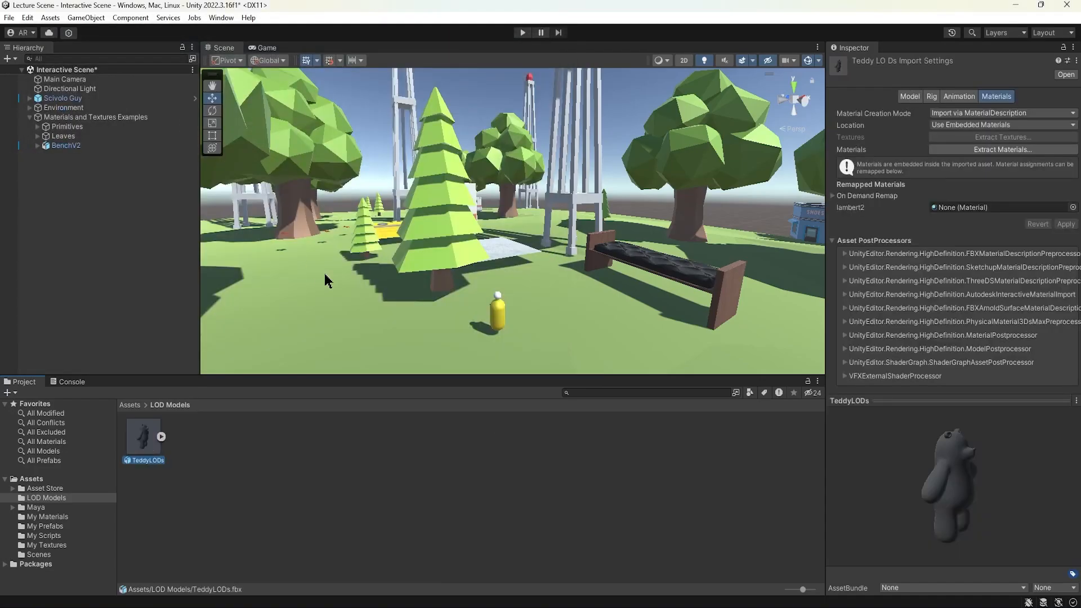
Place the TeddyLODs model into the scene near the path and select it.
{"action": "right_click_drag", "start_coordinate": [276, 349], "coordinate": [430, 311]}
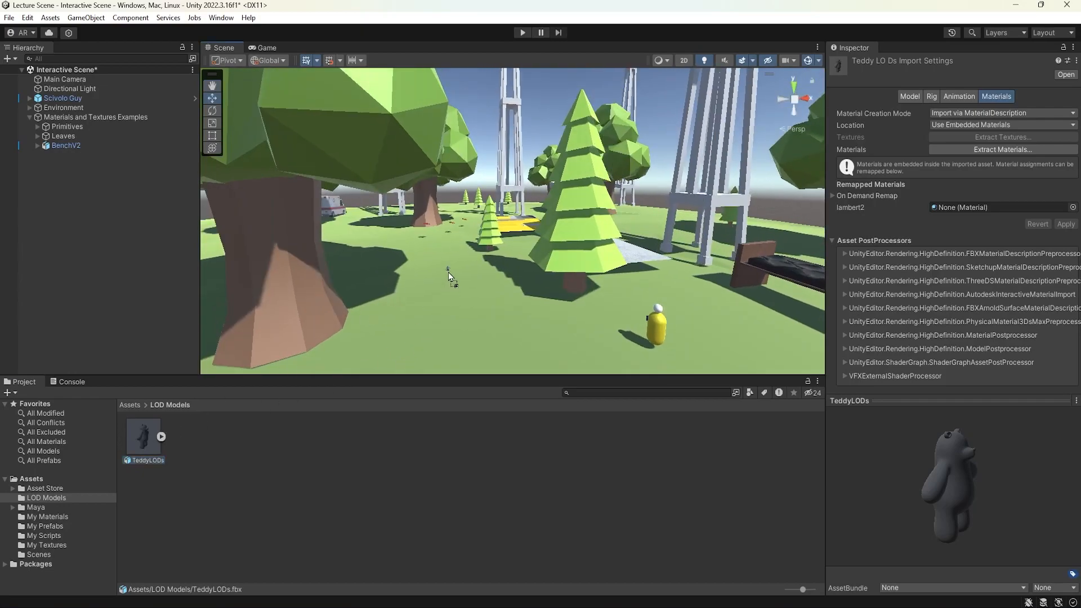
{"action": "left_click_drag", "start_coordinate": [448, 275], "coordinate": [449, 277]}
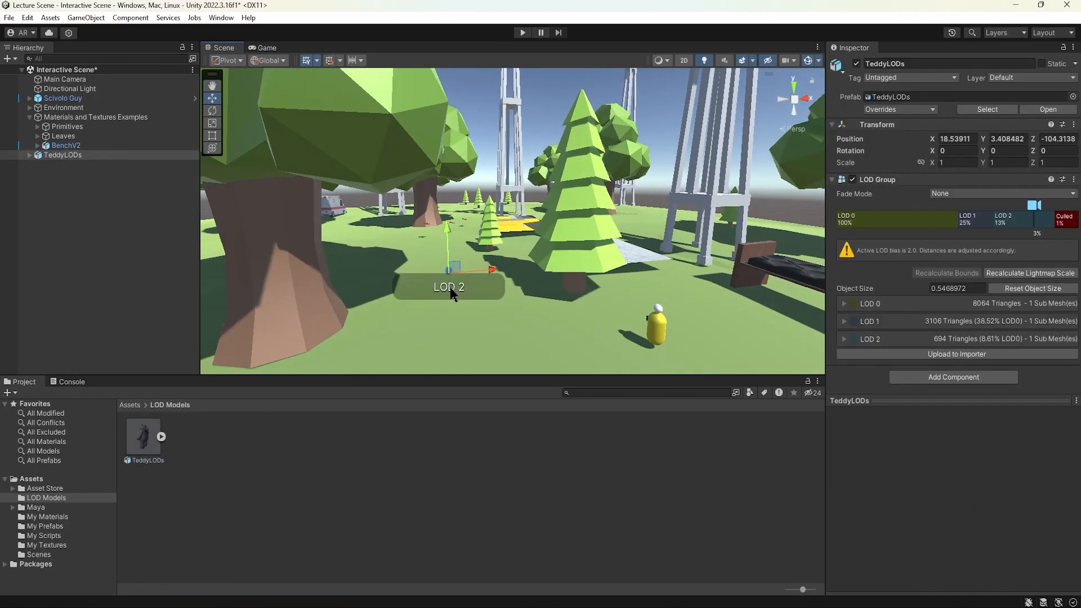
{"action": "left_click", "coordinate": [69, 156]}
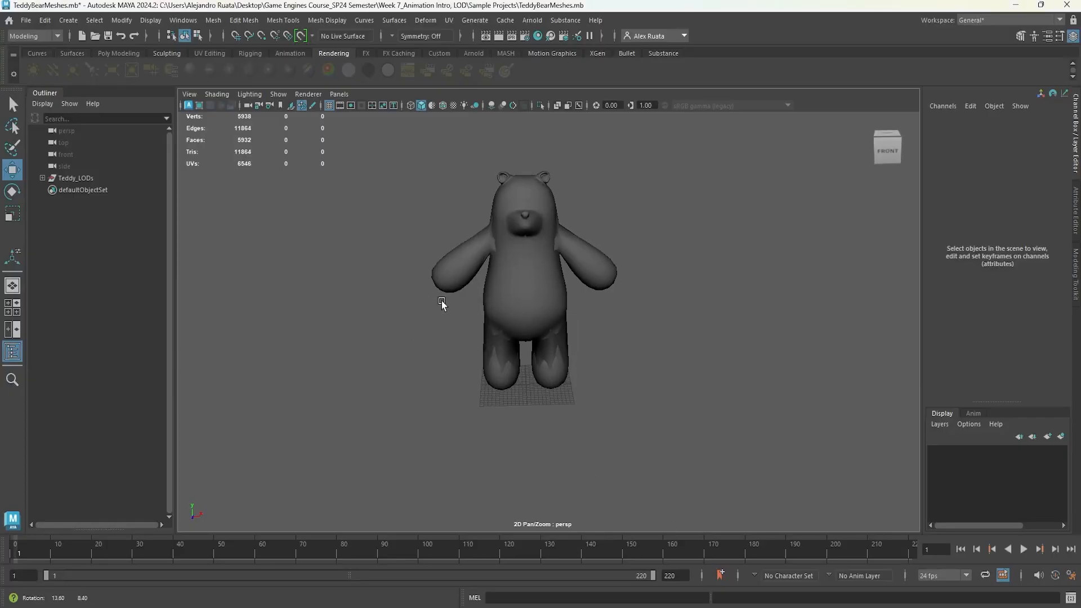
Inspect the LOD meshes inside the Teddy_LODs group in Maya, then return to Unity.
{"action": "left_click", "coordinate": [43, 178]}
{"action": "left_click", "coordinate": [95, 202]}
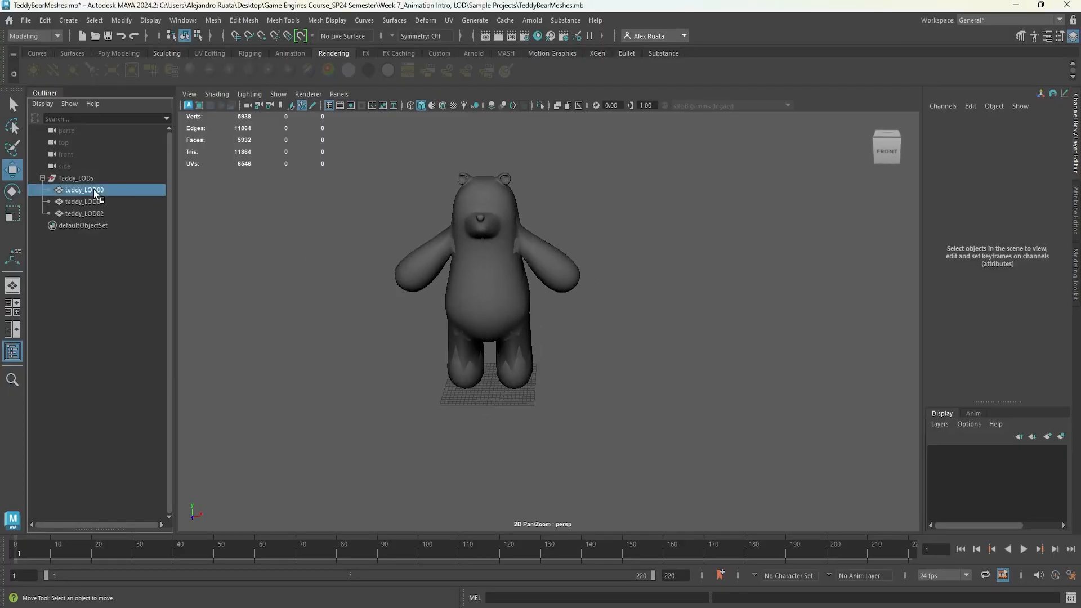
{"action": "key", "text": "Up"}
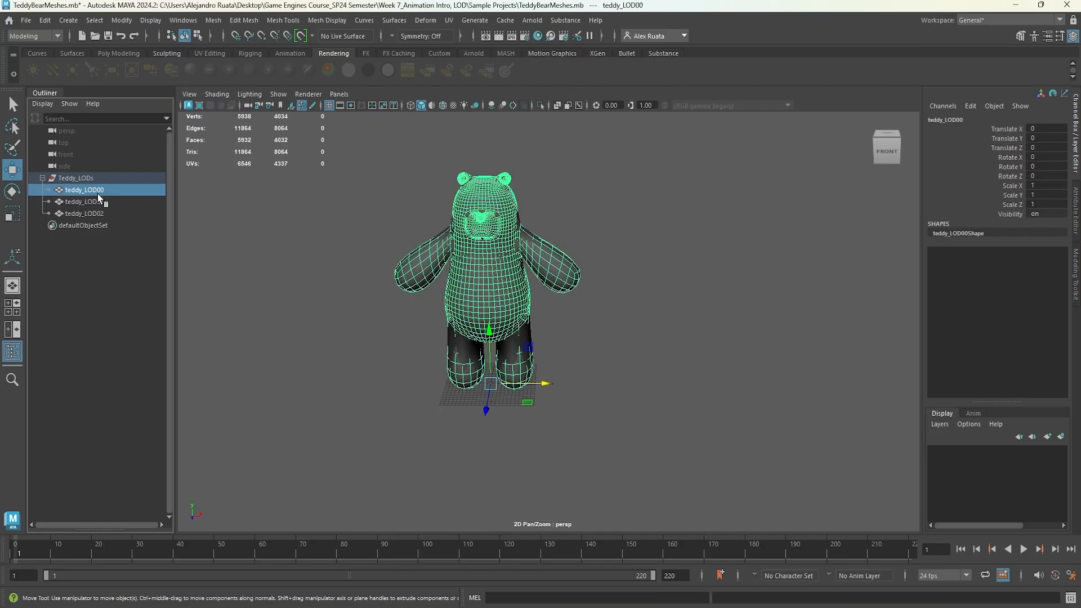
{"action": "left_click", "coordinate": [101, 215]}
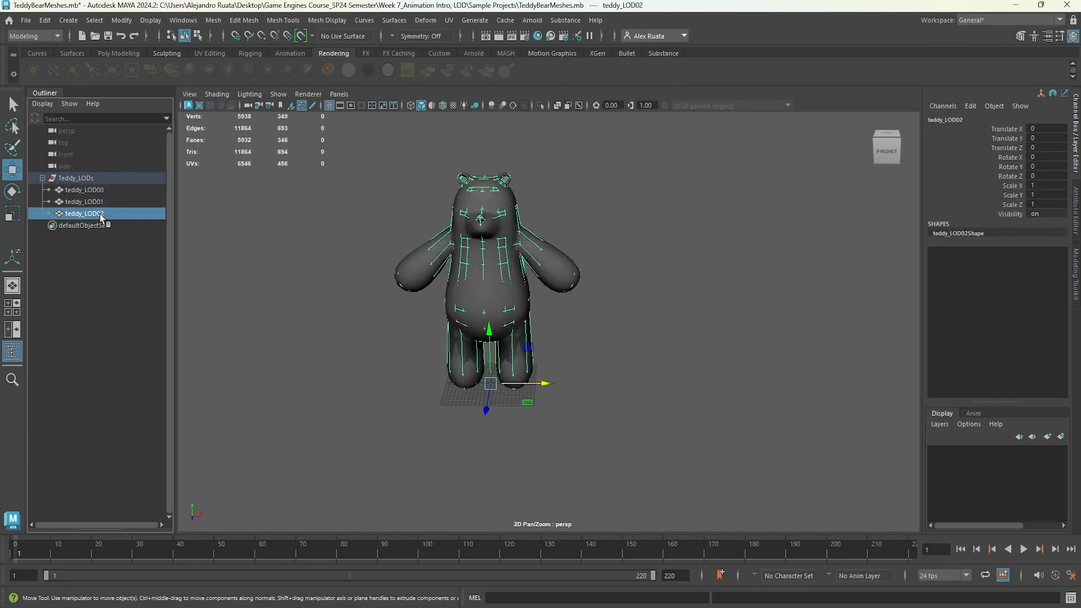
{"action": "left_click", "coordinate": [84, 178]}
{"action": "left_click", "coordinate": [43, 178]}
{"action": "left_click", "coordinate": [1015, 5]}
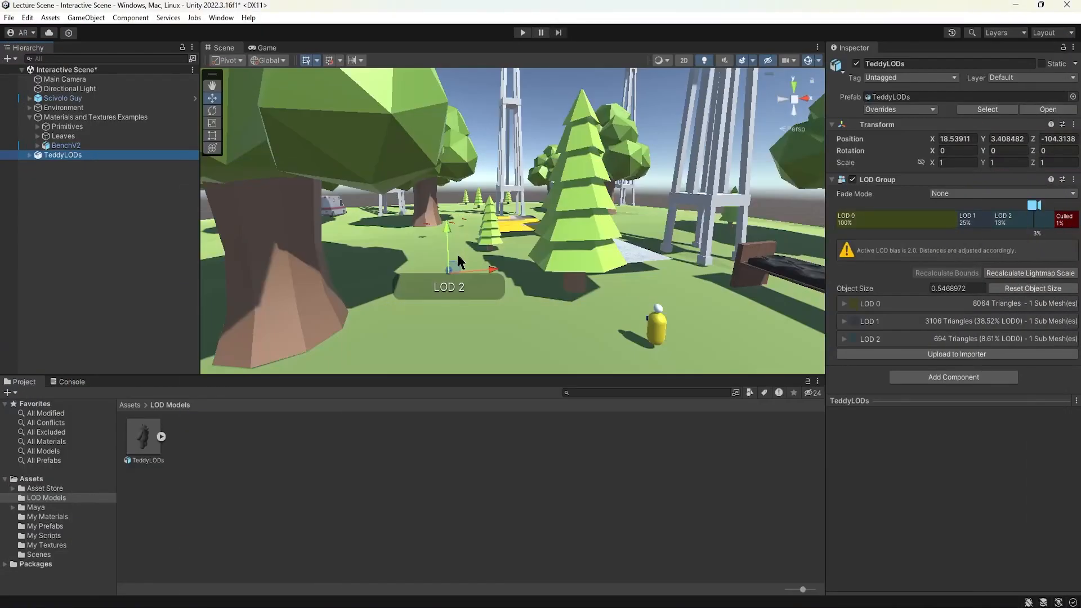
Scale the TeddyLODs instance uniformly to about 7.63.
{"action": "left_click_drag", "start_coordinate": [470, 279], "coordinate": [815, 248], "text": "alt"}
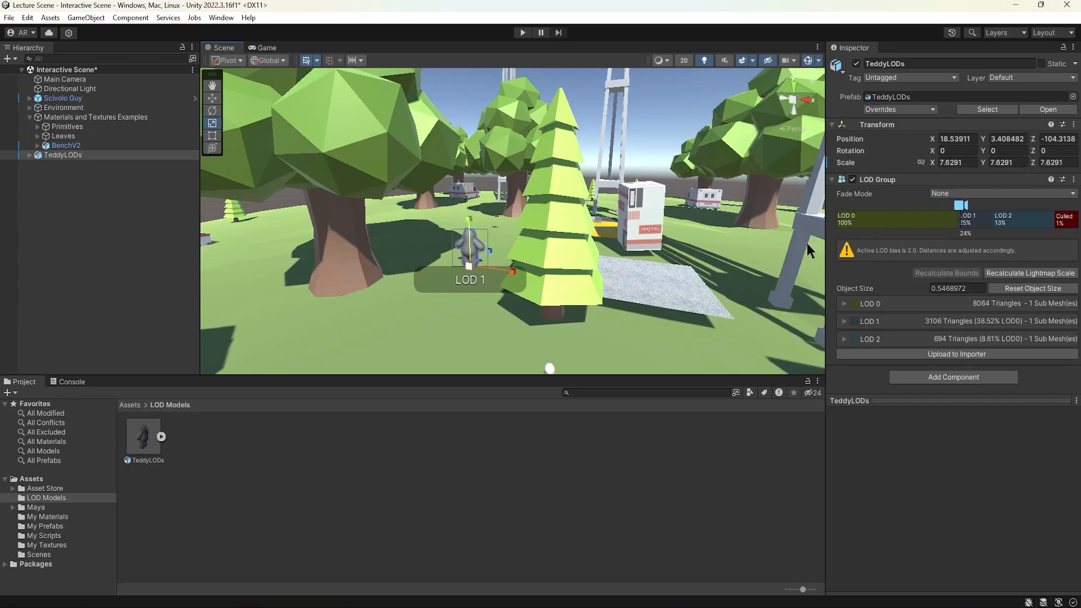
{"action": "left_click_drag", "start_coordinate": [497, 272], "coordinate": [436, 293], "text": "alt"}
Rotate the TeddyLODs instance about 137 degrees around the Y axis.
{"action": "key", "text": "e"}
{"action": "key", "text": "w"}
{"action": "middle_click_drag", "start_coordinate": [443, 286], "coordinate": [488, 286], "text": "alt"}
{"action": "right_click_drag", "start_coordinate": [488, 286], "coordinate": [60, 303], "text": "alt"}
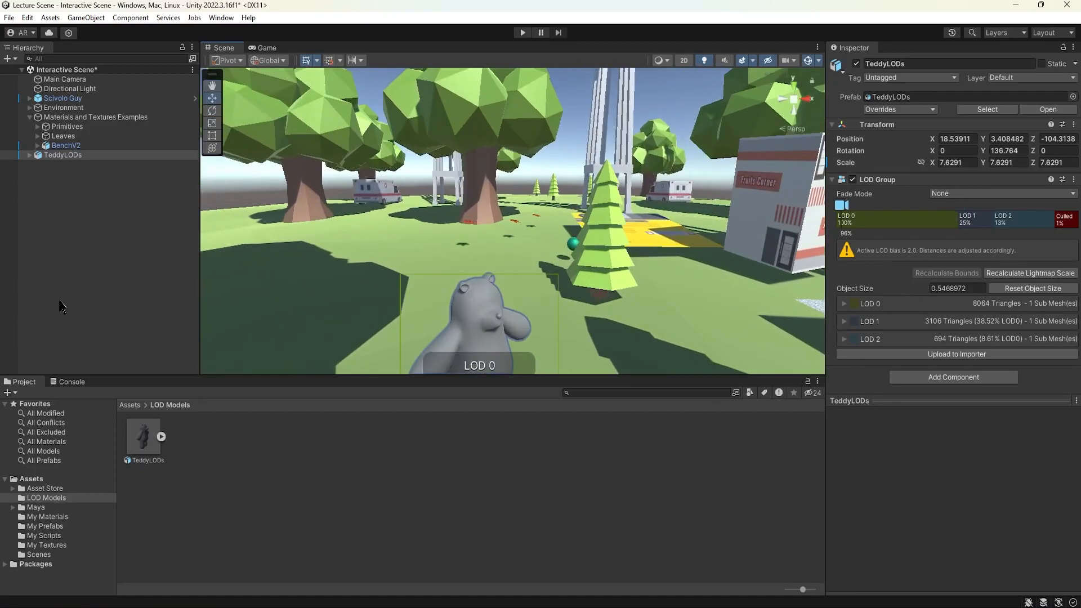
Frame TeddyLODs in the scene view and expand it to select teddy_LOD00.
{"action": "middle_click_drag", "start_coordinate": [354, 215], "coordinate": [305, 178]}
{"action": "left_click", "coordinate": [72, 156]}
{"action": "key", "text": "f"}
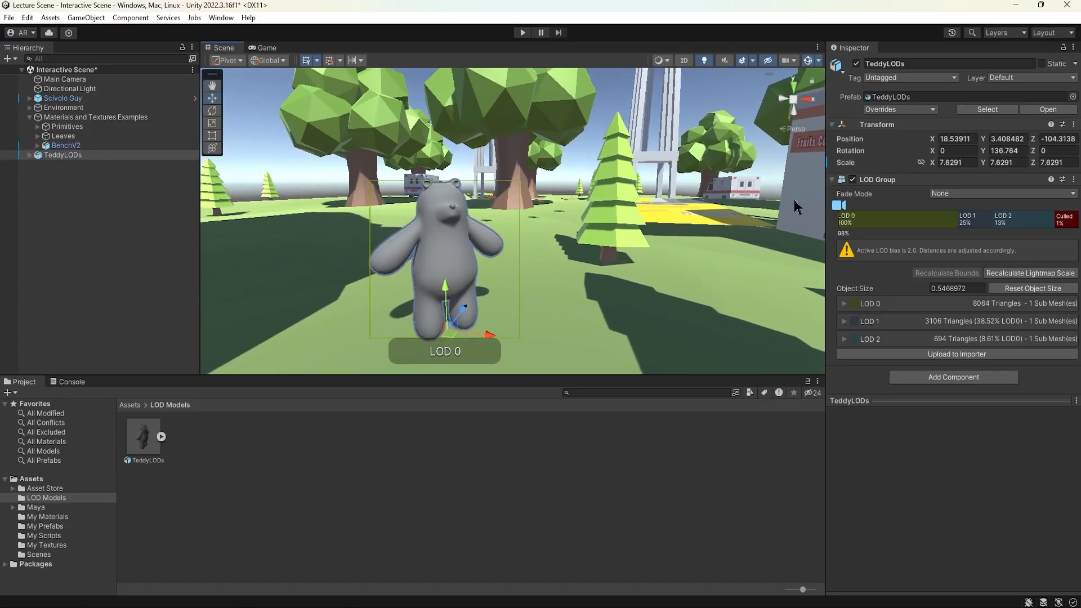
{"action": "left_click", "coordinate": [29, 155]}
{"action": "left_click", "coordinate": [73, 164]}
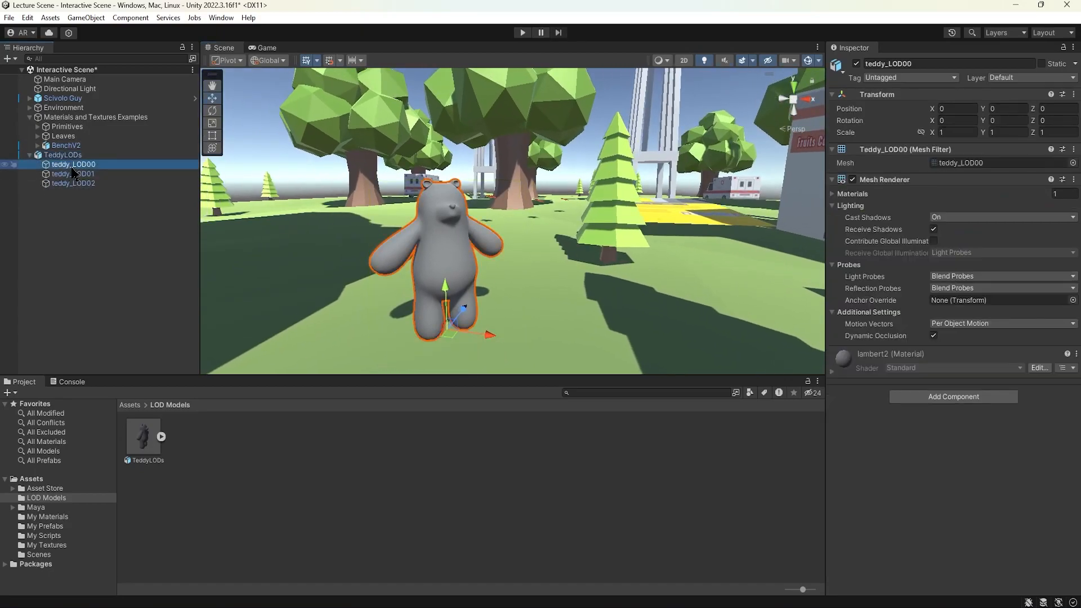
Inspect each teddy LOD child mesh in turn and orbit around the bear in the scene view.
{"action": "left_click", "coordinate": [81, 176]}
{"action": "left_click", "coordinate": [79, 183]}
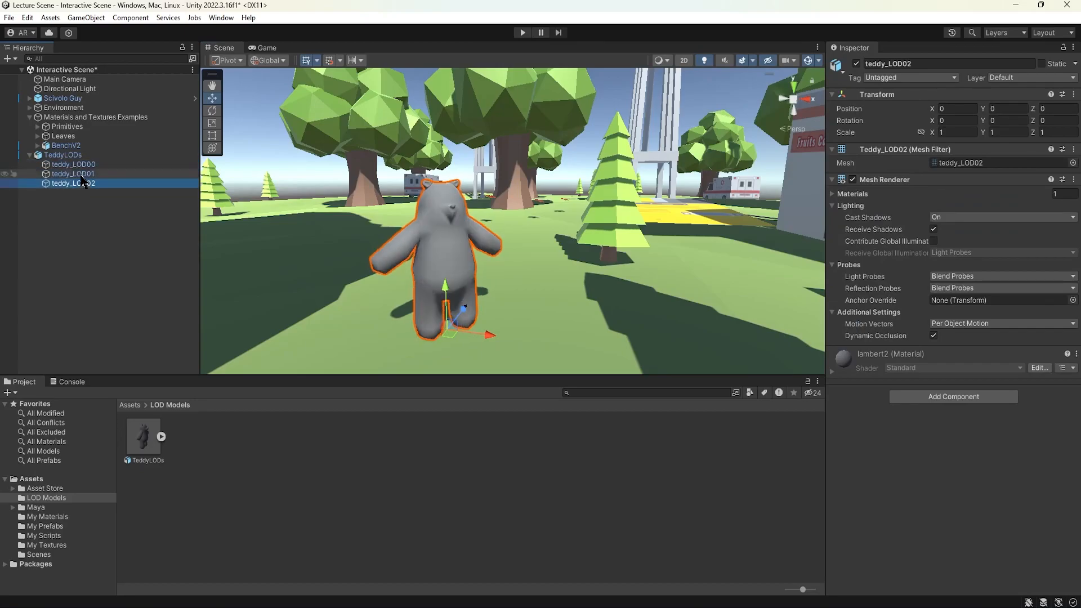
{"action": "left_click", "coordinate": [77, 174]}
{"action": "left_click", "coordinate": [71, 164]}
{"action": "left_click", "coordinate": [67, 157]}
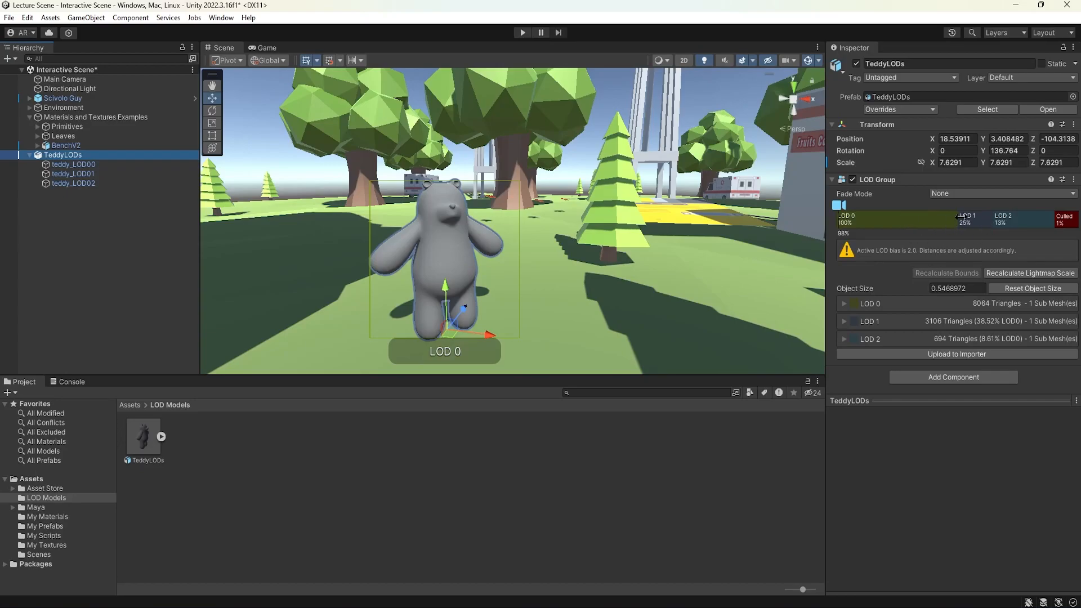
{"action": "left_click", "coordinate": [68, 164]}
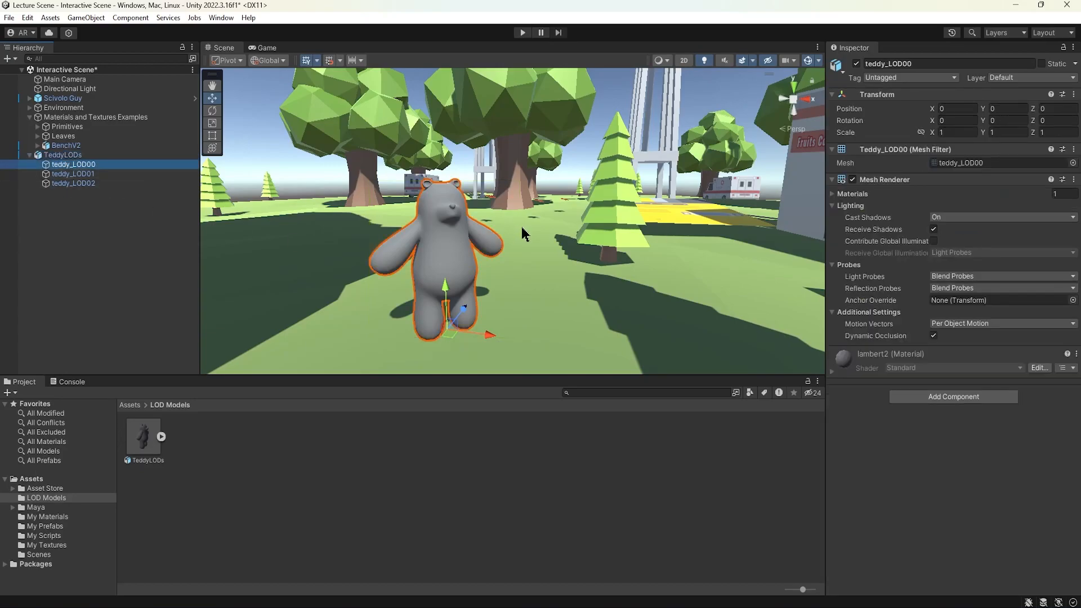
{"action": "middle_click_drag", "start_coordinate": [521, 227], "coordinate": [565, 200]}
{"action": "left_click_drag", "start_coordinate": [566, 200], "coordinate": [500, 194], "text": "alt"}
{"action": "right_click_drag", "start_coordinate": [500, 194], "coordinate": [849, 212], "text": "alt"}
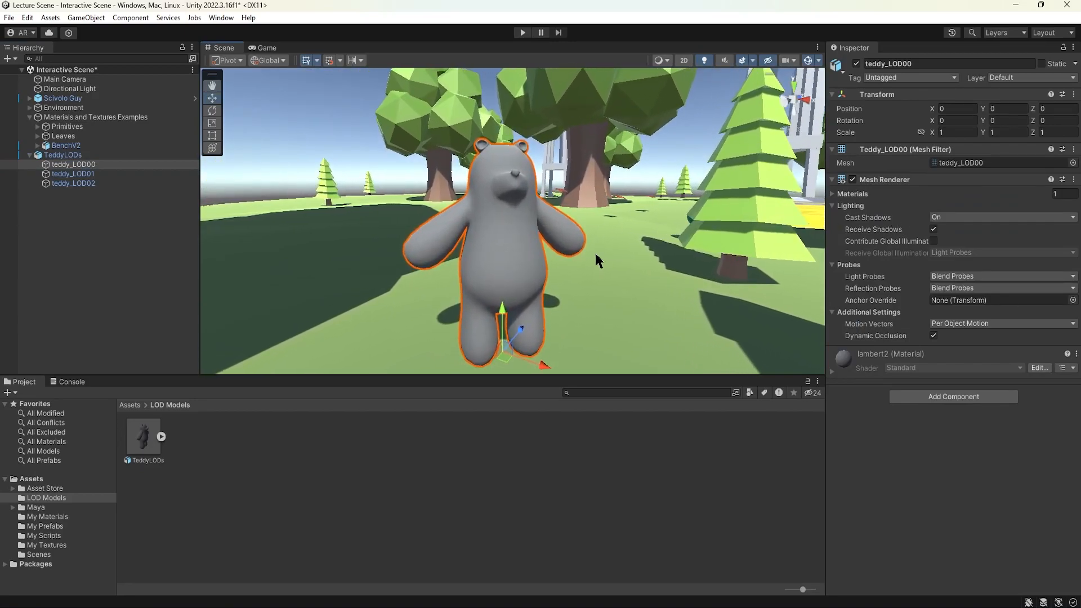
{"action": "middle_click_drag", "start_coordinate": [521, 257], "coordinate": [521, 231]}
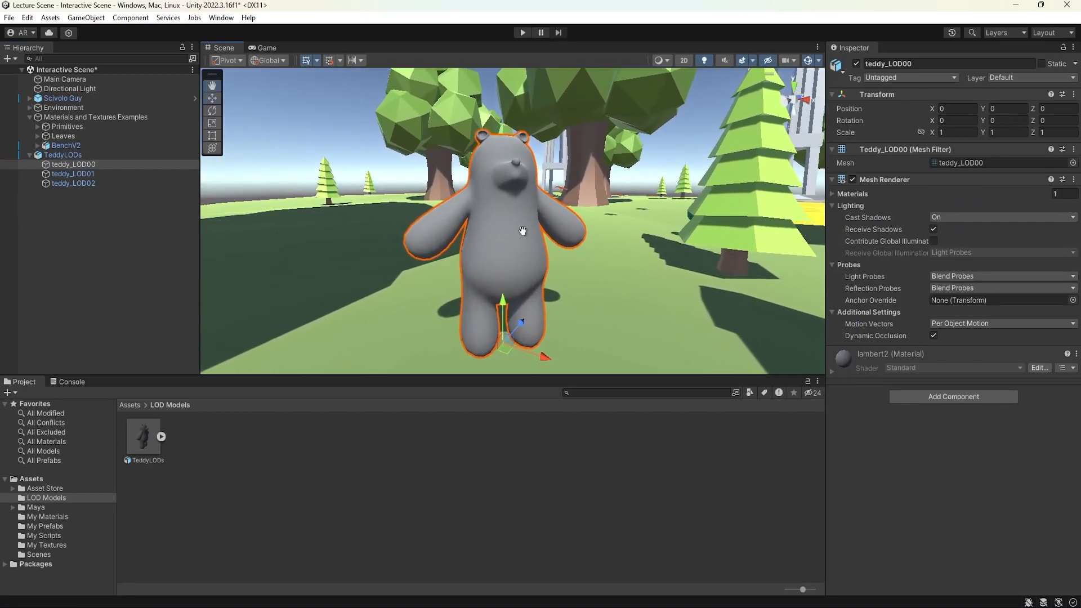
{"action": "left_click", "coordinate": [85, 175]}
{"action": "left_click", "coordinate": [83, 184]}
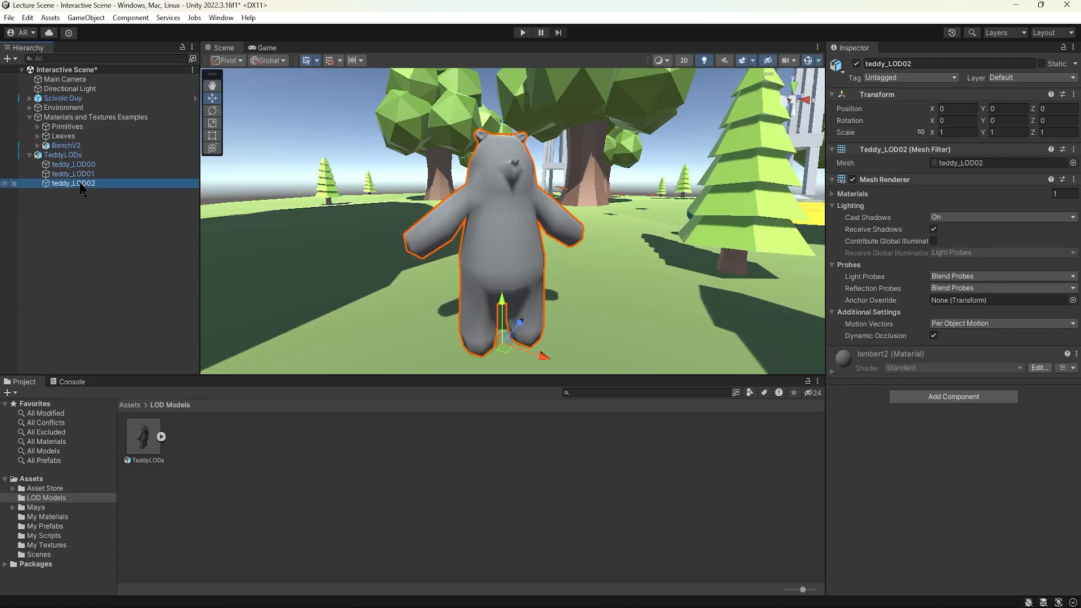
Rotate the TeddyLODs group to about 159 degrees around the Y axis.
{"action": "left_click", "coordinate": [72, 158]}
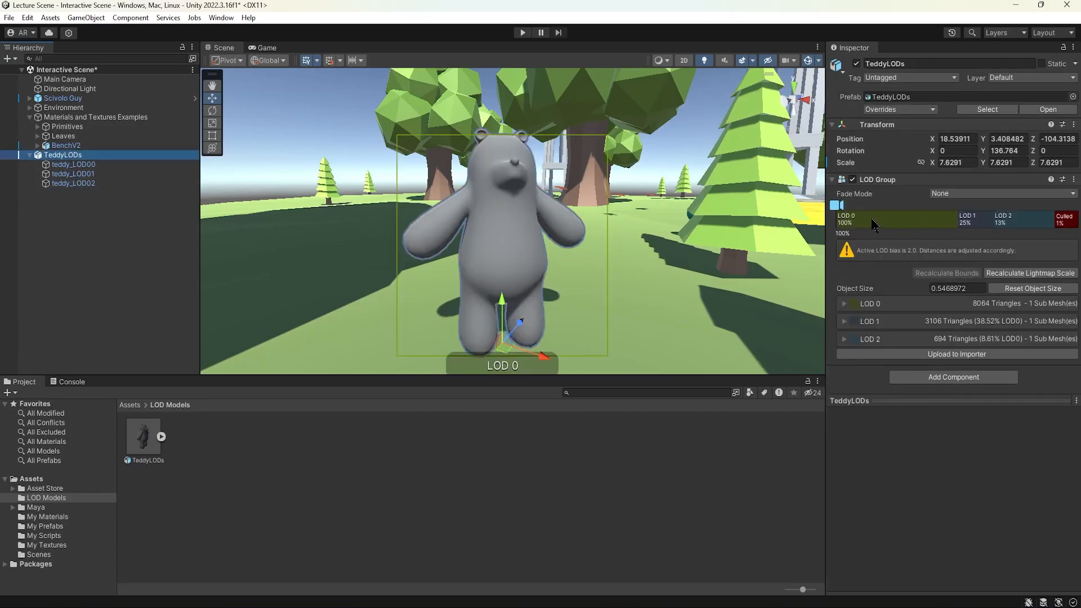
{"action": "right_click_drag", "start_coordinate": [499, 219], "coordinate": [507, 220]}
{"action": "key", "text": "e"}
{"action": "left_click_drag", "start_coordinate": [512, 363], "coordinate": [484, 367]}
{"action": "key", "text": "w"}
{"action": "middle_click_drag", "start_coordinate": [553, 281], "coordinate": [601, 286]}
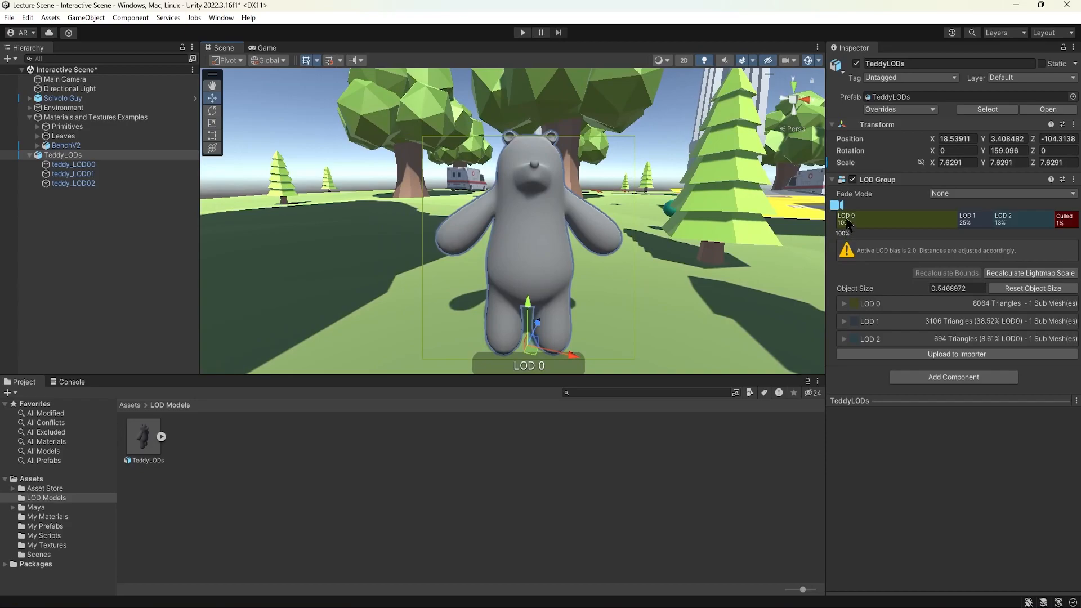
Preview the LOD 0 level from the TeddyLODs LOD Group.
{"action": "left_click", "coordinate": [838, 214]}
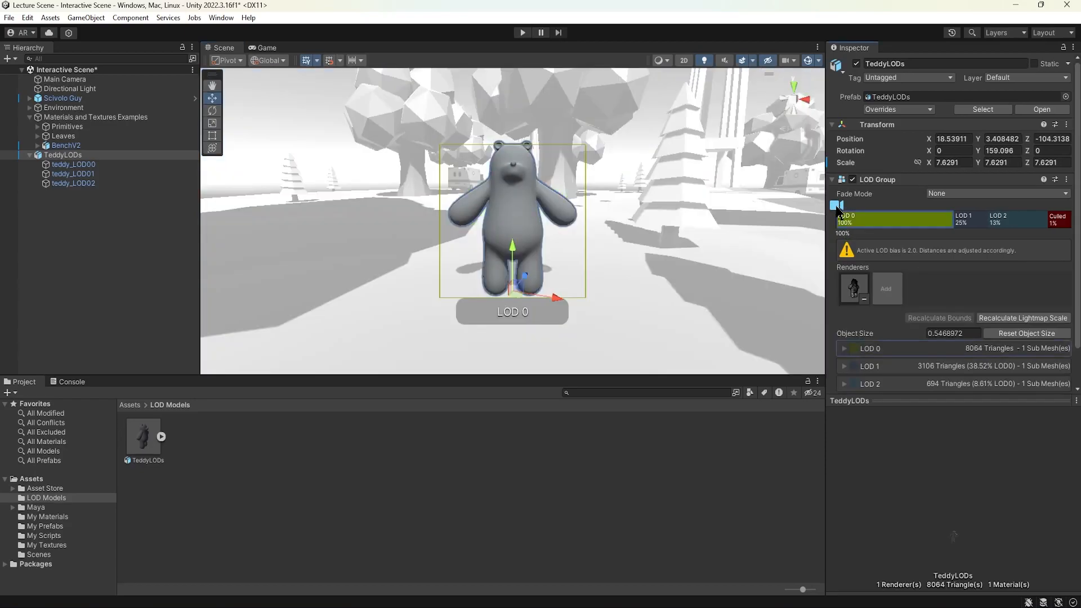
{"action": "left_click_drag", "start_coordinate": [837, 211], "coordinate": [813, 208]}
{"action": "mouse_move", "coordinate": [590, 229]}
{"action": "right_mouse_down", "text": "alt"}
{"action": "mouse_move", "coordinate": [146, 233]}
{"action": "mouse_move", "coordinate": [1040, 224]}
{"action": "mouse_move", "coordinate": [746, 218]}
{"action": "mouse_move", "coordinate": [867, 219]}
{"action": "mouse_move", "coordinate": [935, 204]}
{"action": "mouse_move", "coordinate": [870, 207]}
{"action": "mouse_move", "coordinate": [1003, 211]}
{"action": "mouse_move", "coordinate": [849, 207]}
{"action": "mouse_move", "coordinate": [958, 204]}
{"action": "mouse_move", "coordinate": [1005, 207]}
{"action": "mouse_move", "coordinate": [12, 218]}
{"action": "mouse_move", "coordinate": [732, 234]}
{"action": "mouse_move", "coordinate": [636, 239]}
{"action": "right_mouse_up", "text": "alt"}
Create a material named HIGHPOLY_MAT in the LOD Models folder and set its albedo to red.
{"action": "left_click", "coordinate": [307, 477]}
{"action": "right_click", "coordinate": [242, 491]}
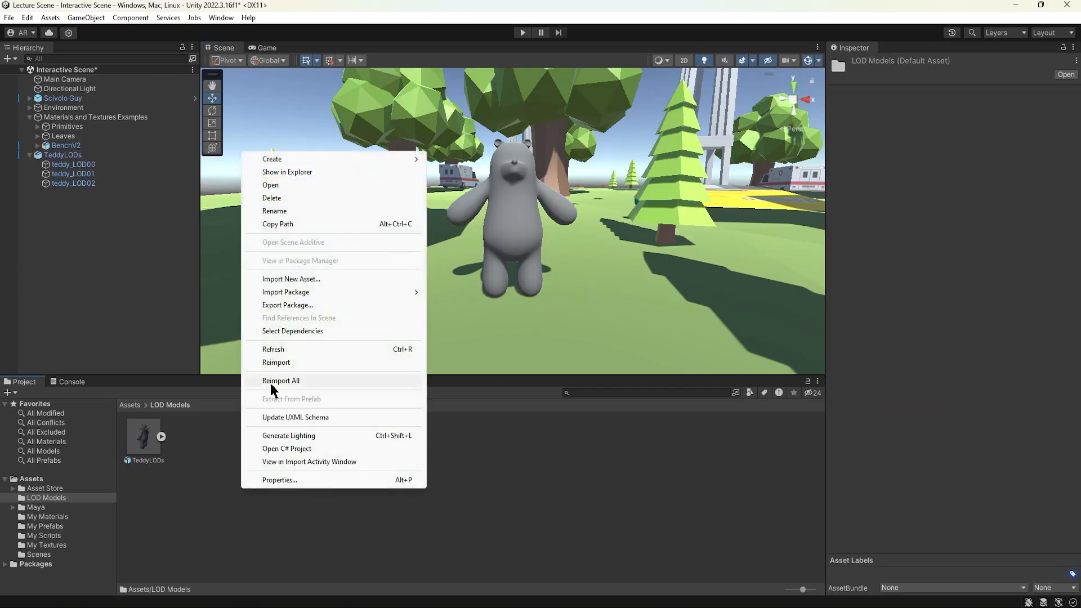
{"action": "mouse_move", "coordinate": [397, 158]}
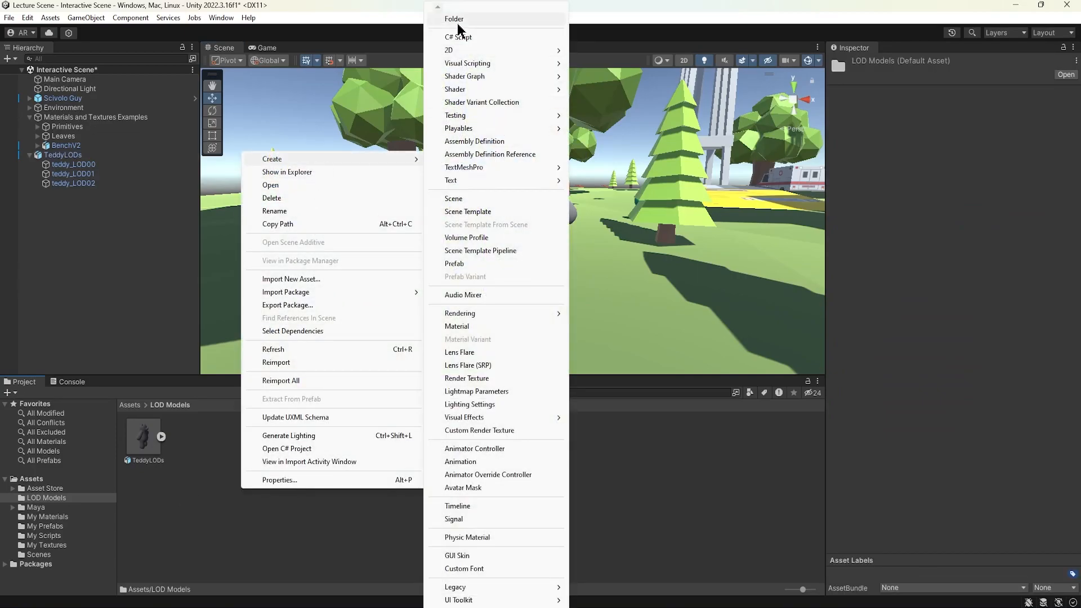
{"action": "left_click", "coordinate": [473, 327]}
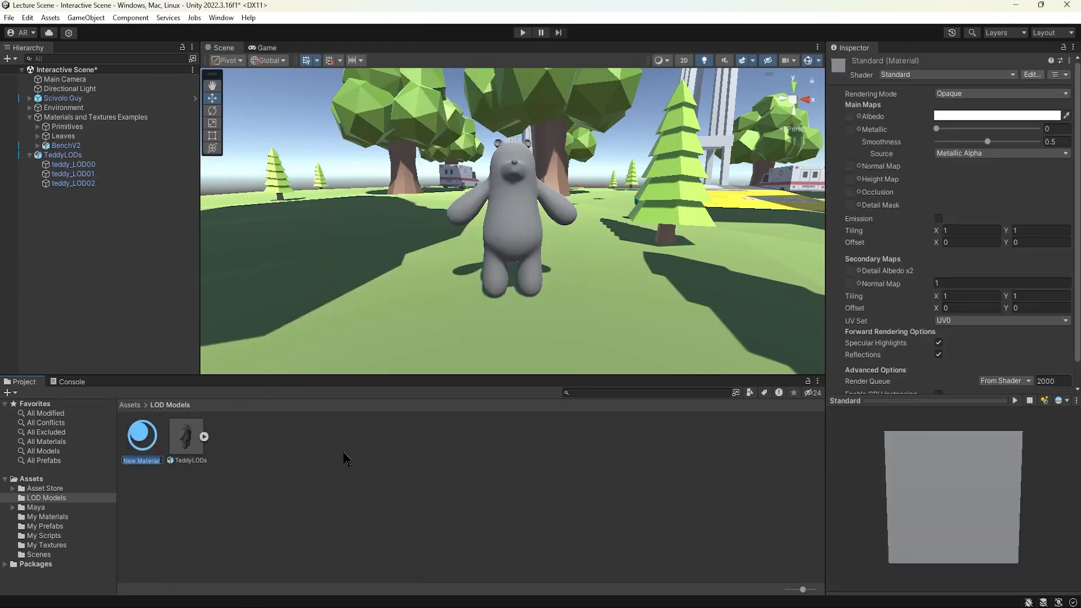
{"action": "type", "text": "HIGHPOLY..."}
{"action": "key", "text": "Return"}
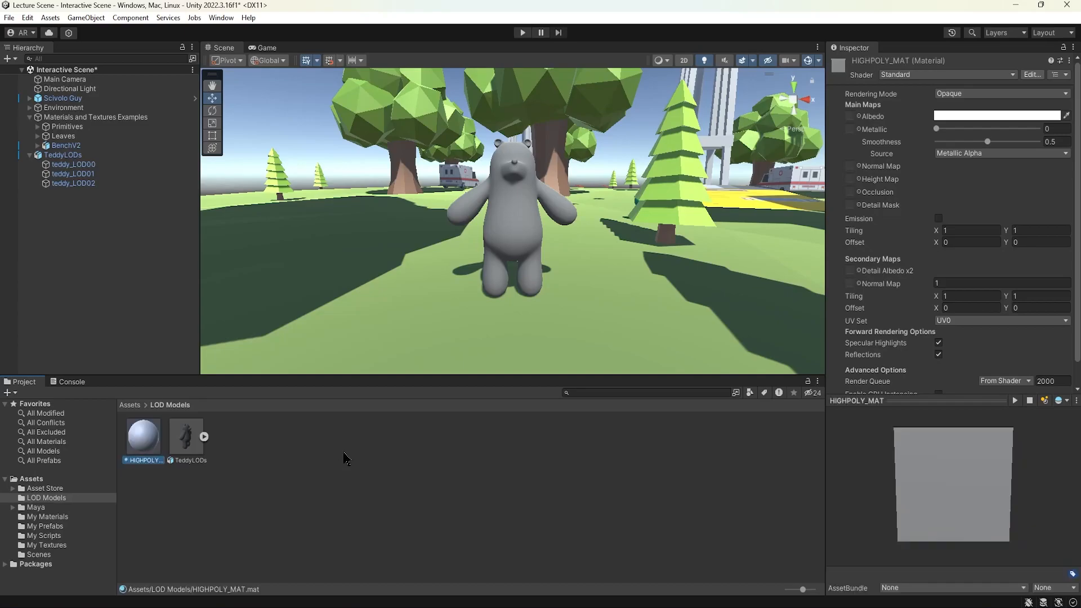
{"action": "left_click", "coordinate": [982, 116]}
{"action": "left_click_drag", "start_coordinate": [999, 186], "coordinate": [1043, 169]}
{"action": "left_click", "coordinate": [534, 459]}
Create a material named MIDPOLY_MAT and set its albedo to green.
{"action": "right_click", "coordinate": [314, 470]}
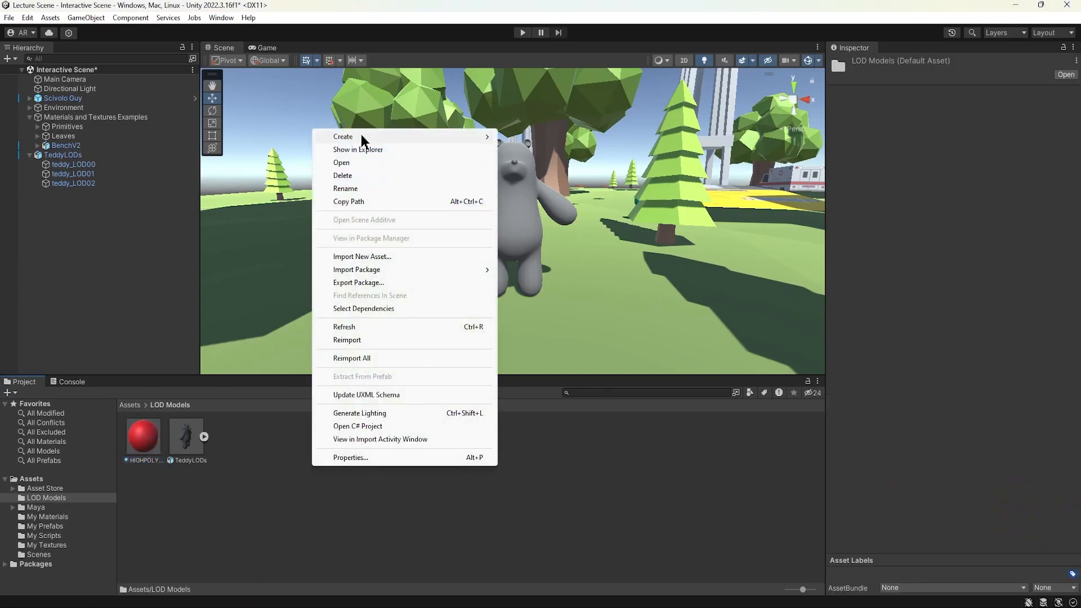
{"action": "mouse_move", "coordinate": [362, 140]}
{"action": "left_click", "coordinate": [544, 327]}
{"action": "type", "text": "MIDPOLY_MAT"}
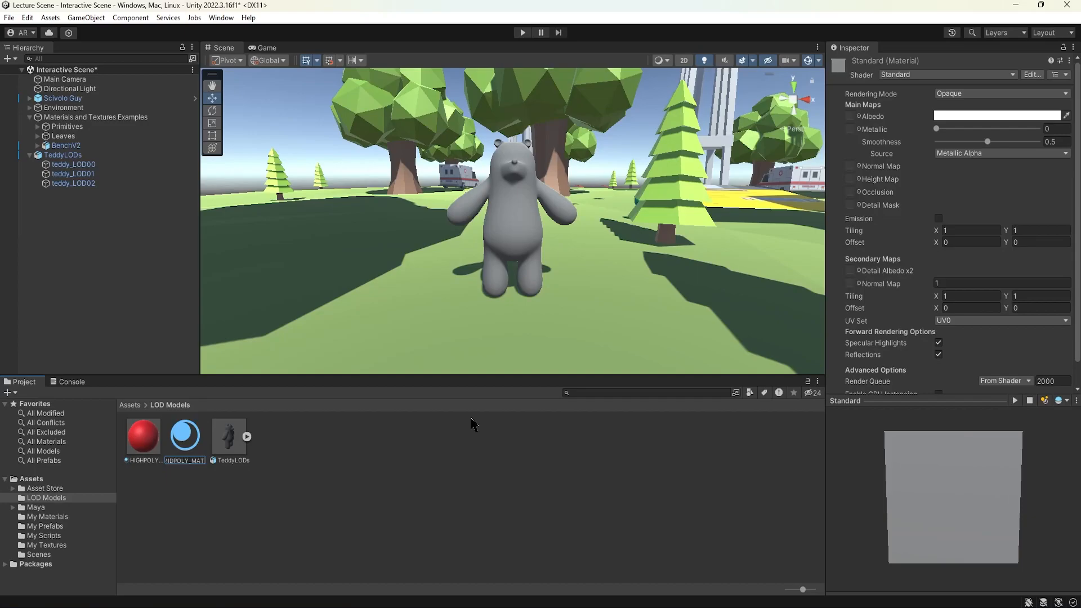
{"action": "key", "text": "Return"}
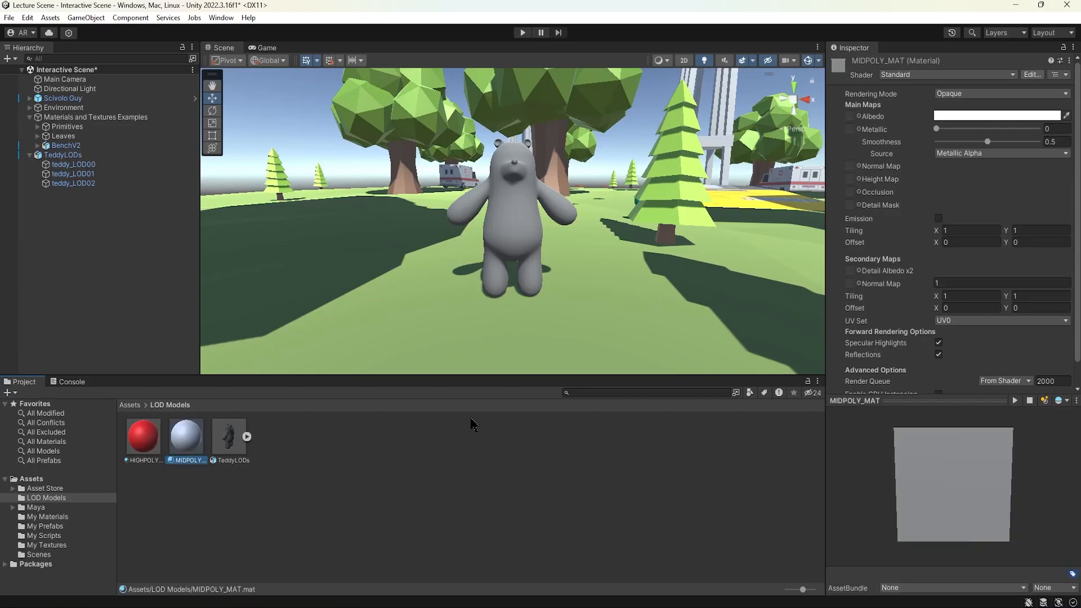
{"action": "left_click", "coordinate": [965, 116]}
{"action": "left_click_drag", "start_coordinate": [985, 168], "coordinate": [982, 156]}
Create a material named LOWPOLY_MAT and set its albedo to blue.
{"action": "right_click", "coordinate": [332, 456]}
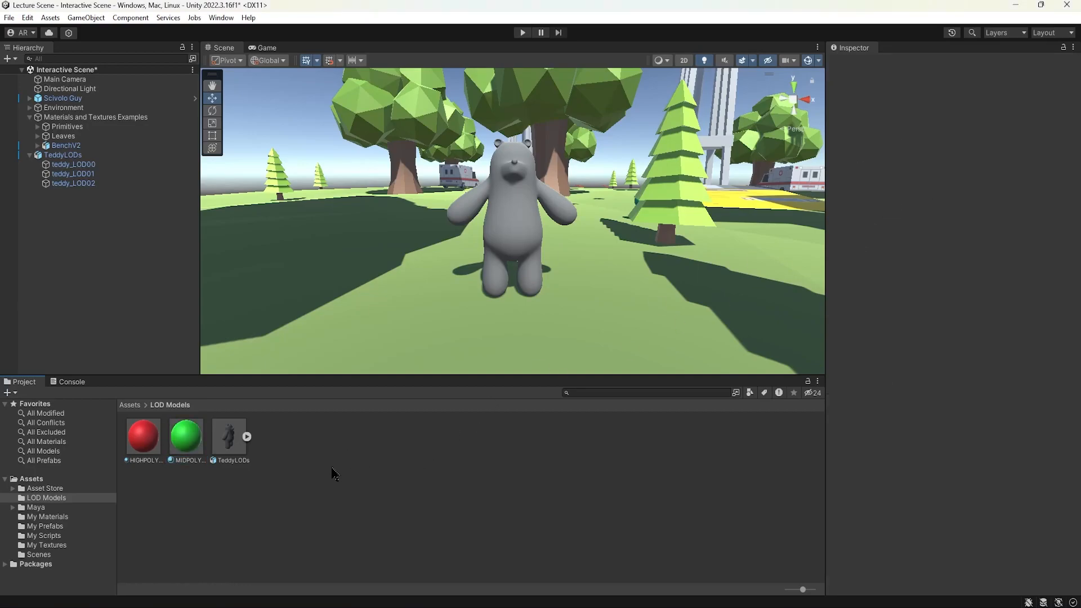
{"action": "mouse_move", "coordinate": [434, 144]}
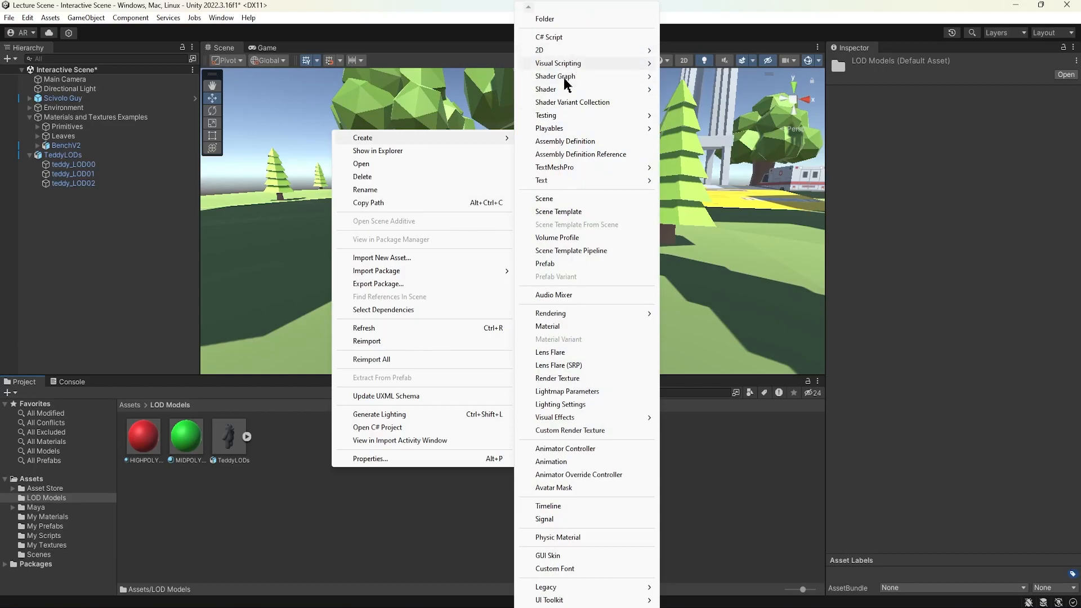
{"action": "left_click", "coordinate": [563, 326]}
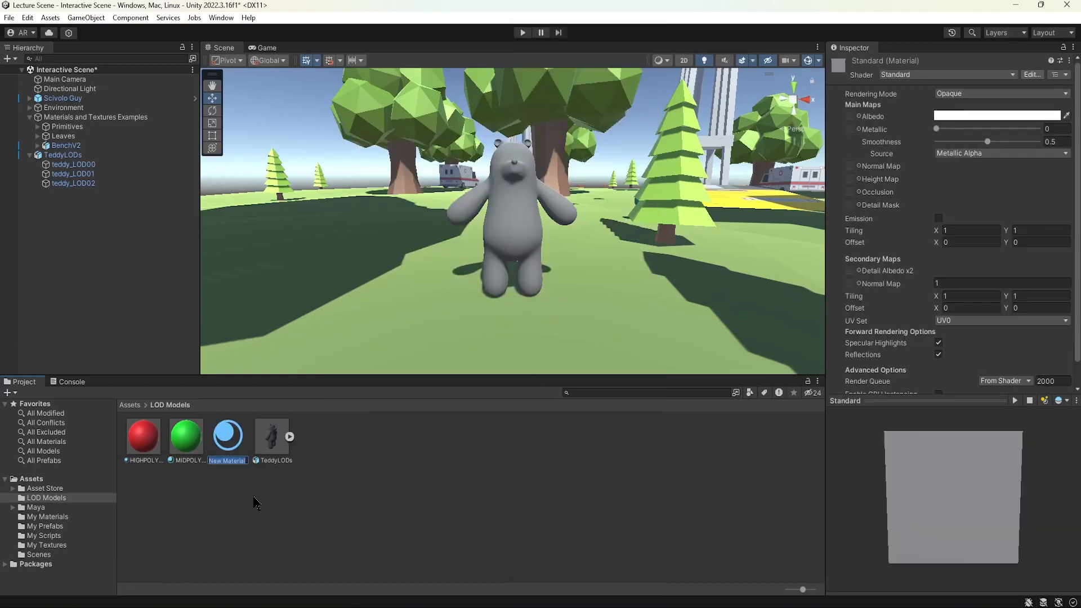
{"action": "type", "text": "LOW"}
{"action": "key", "text": "Return"}
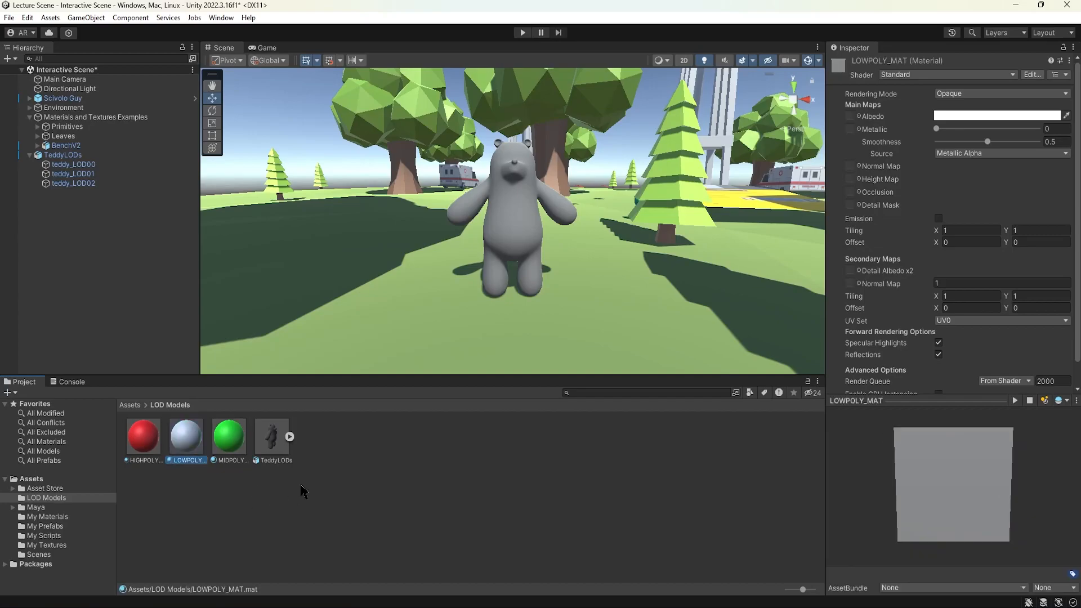
{"action": "left_click", "coordinate": [964, 116]}
{"action": "left_click_drag", "start_coordinate": [956, 210], "coordinate": [977, 255]}
{"action": "left_click_drag", "start_coordinate": [996, 226], "coordinate": [1080, 140]}
{"action": "left_click", "coordinate": [557, 470]}
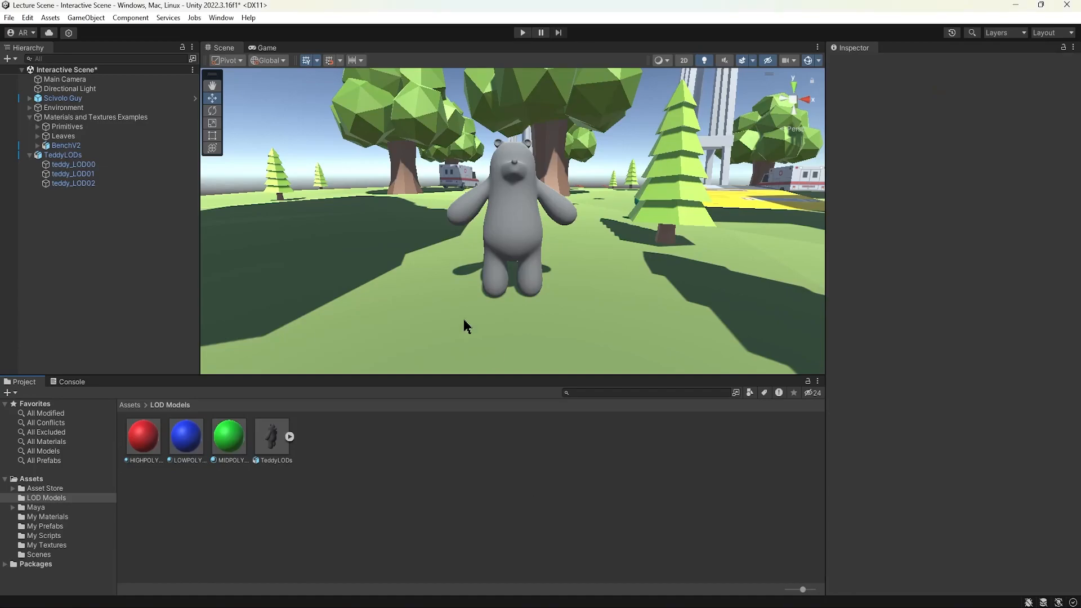
Apply HIGHPOLY_MAT, MIDPOLY_MAT and LOWPOLY_MAT to the teddy with teddy_LOD00, teddy_LOD01 and teddy_LOD02 selected in turn.
{"action": "left_click", "coordinate": [75, 164]}
{"action": "left_click_drag", "start_coordinate": [550, 252], "coordinate": [539, 256], "text": "alt"}
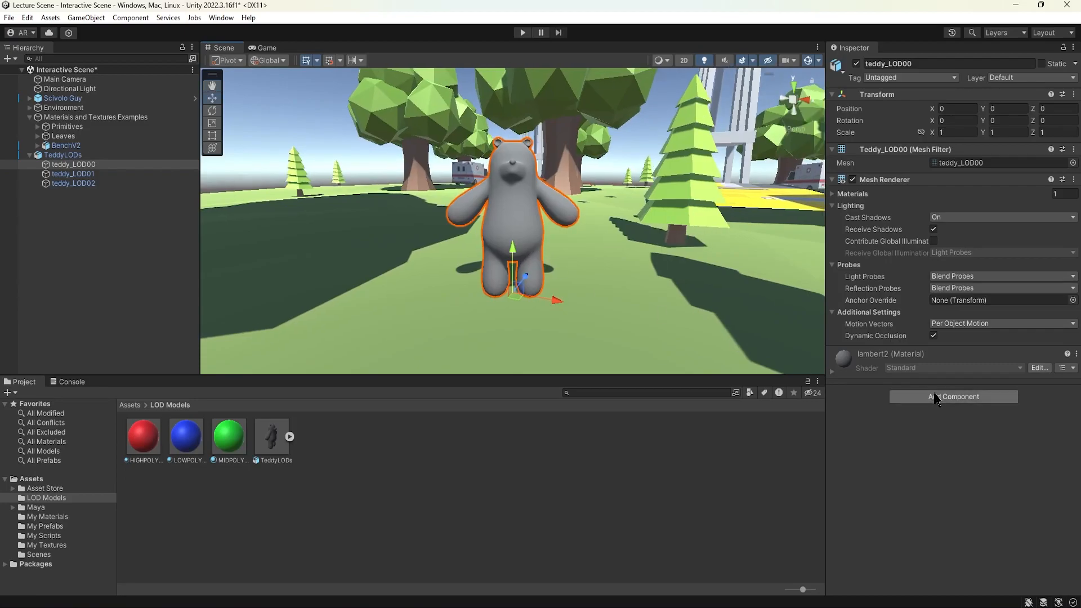
{"action": "left_click", "coordinate": [1048, 369]}
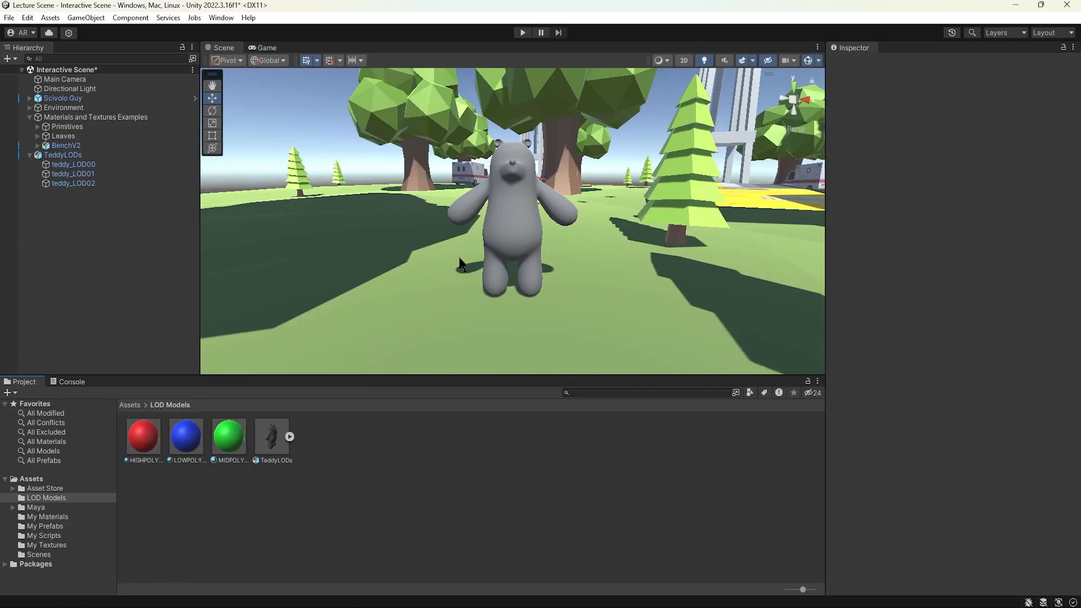
{"action": "left_click", "coordinate": [82, 165]}
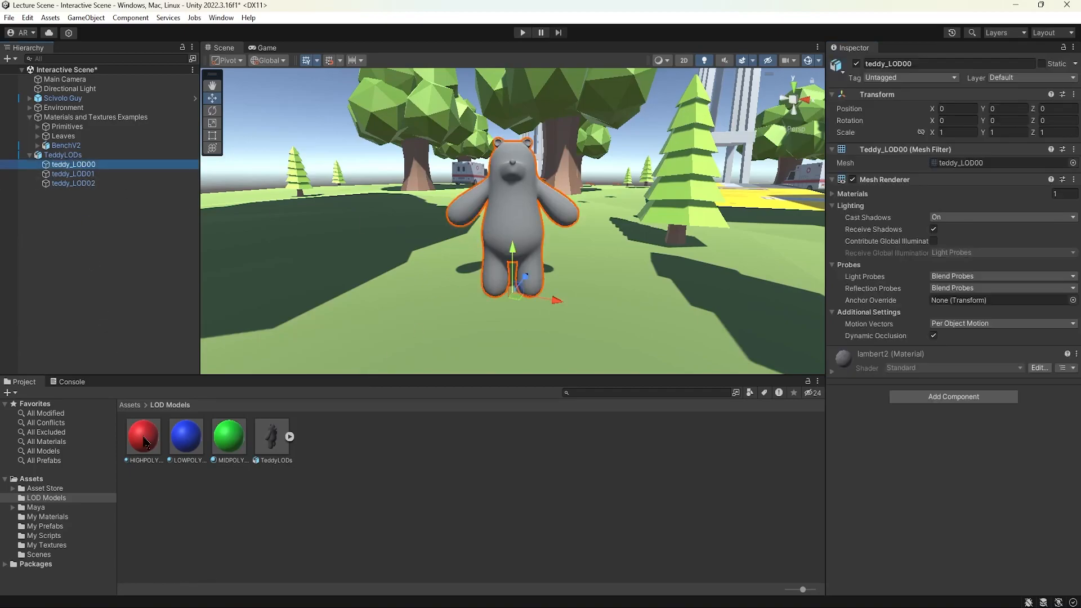
{"action": "left_click_drag", "start_coordinate": [150, 442], "coordinate": [491, 226]}
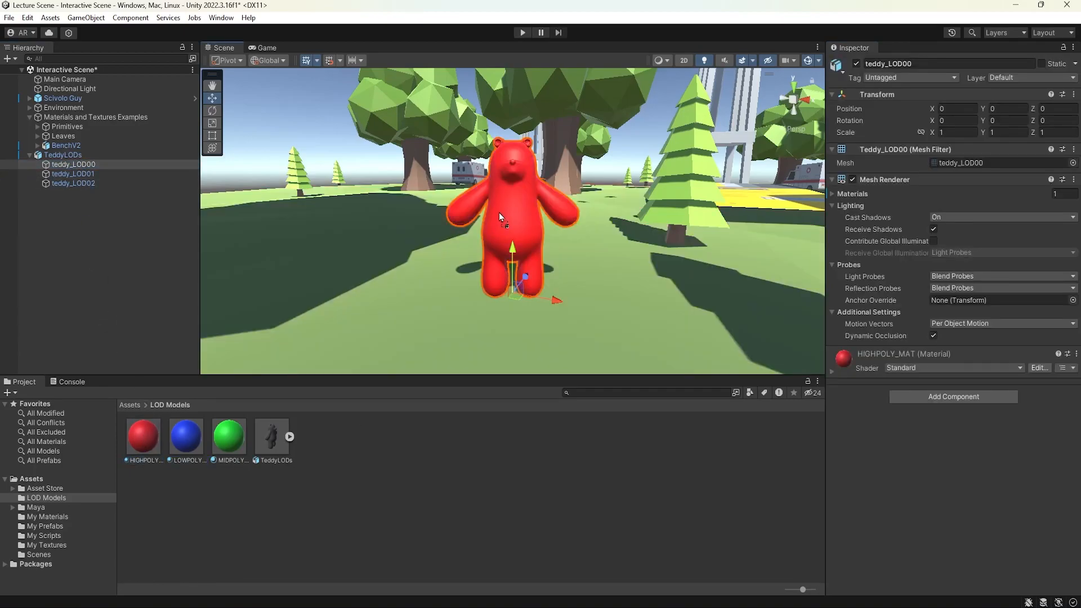
{"action": "left_click", "coordinate": [70, 174]}
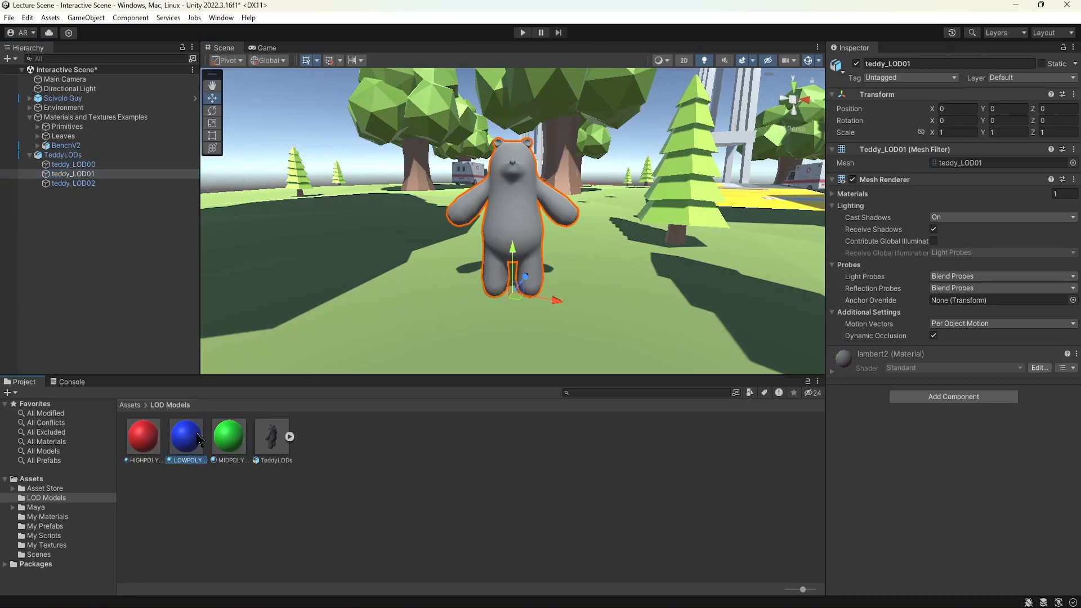
{"action": "left_click_drag", "start_coordinate": [228, 436], "coordinate": [483, 219]}
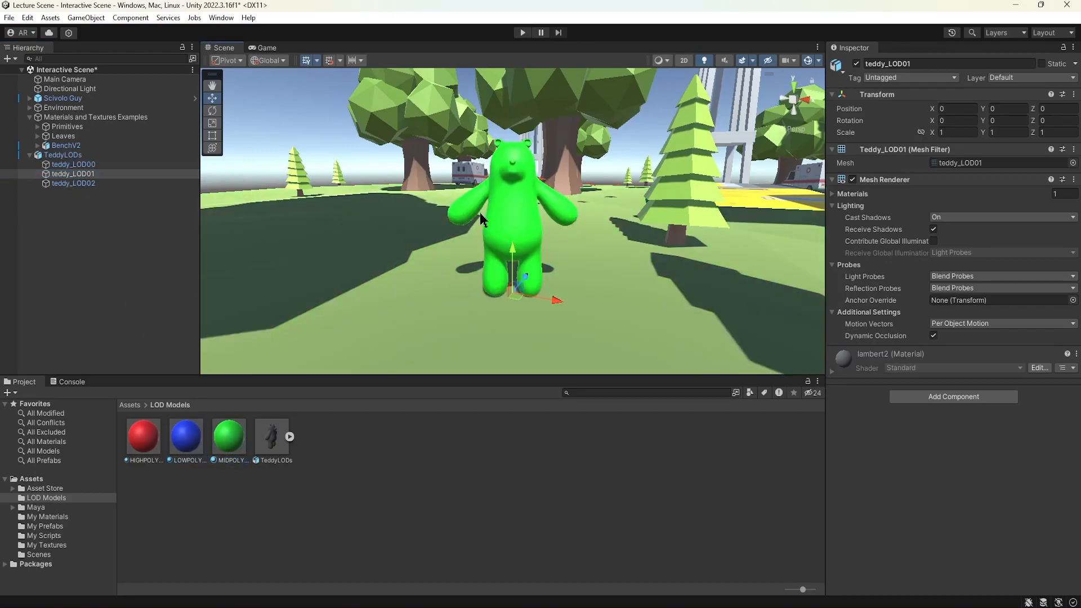
{"action": "left_click", "coordinate": [73, 183]}
{"action": "left_click_drag", "start_coordinate": [186, 436], "coordinate": [512, 203]}
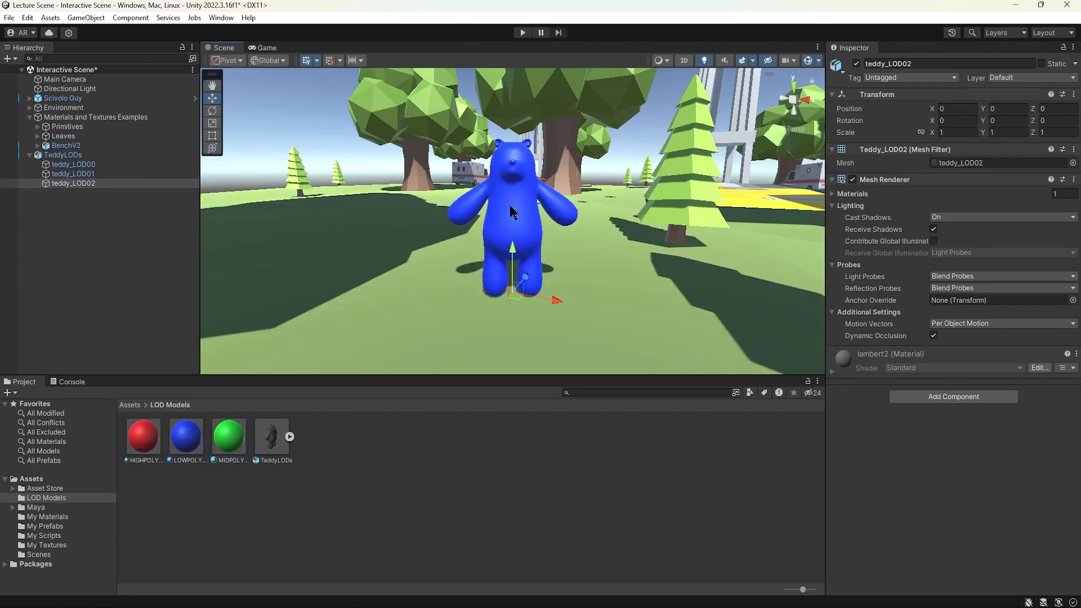
Preview the LOD transitions by moving the camera slider in the TeddyLODs LOD Group.
{"action": "left_click", "coordinate": [63, 154]}
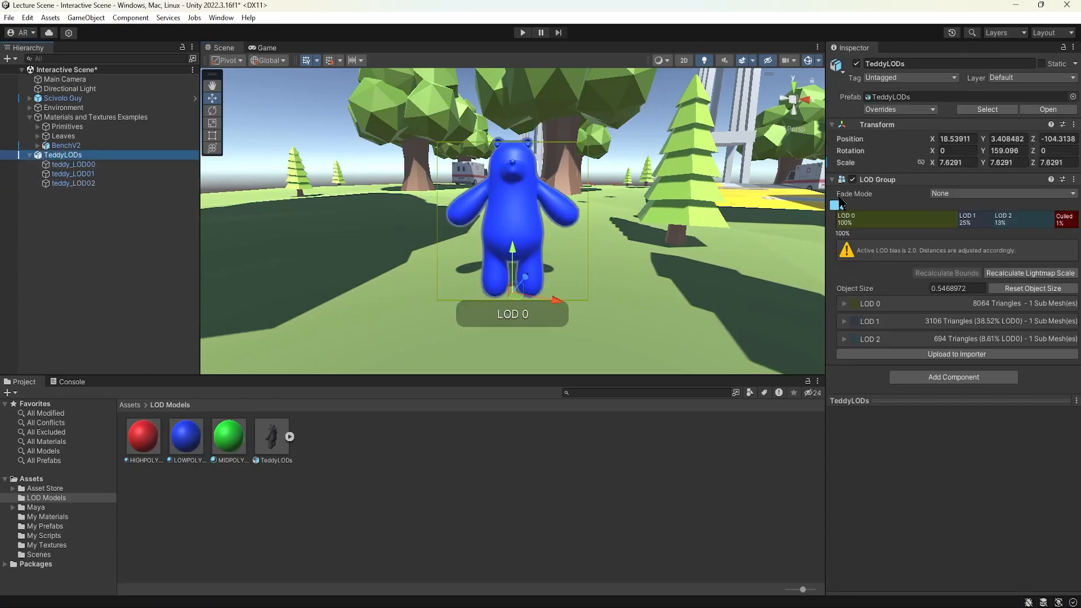
{"action": "scroll", "coordinate": [608, 226], "scroll_direction": "up", "scroll_amount": 4}
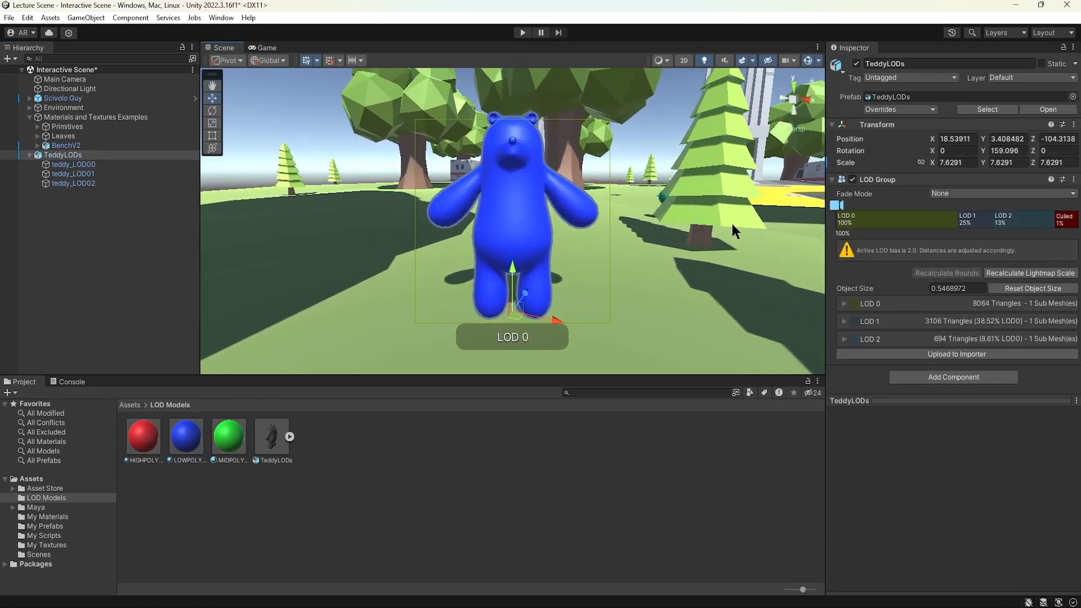
{"action": "left_click", "coordinate": [669, 456]}
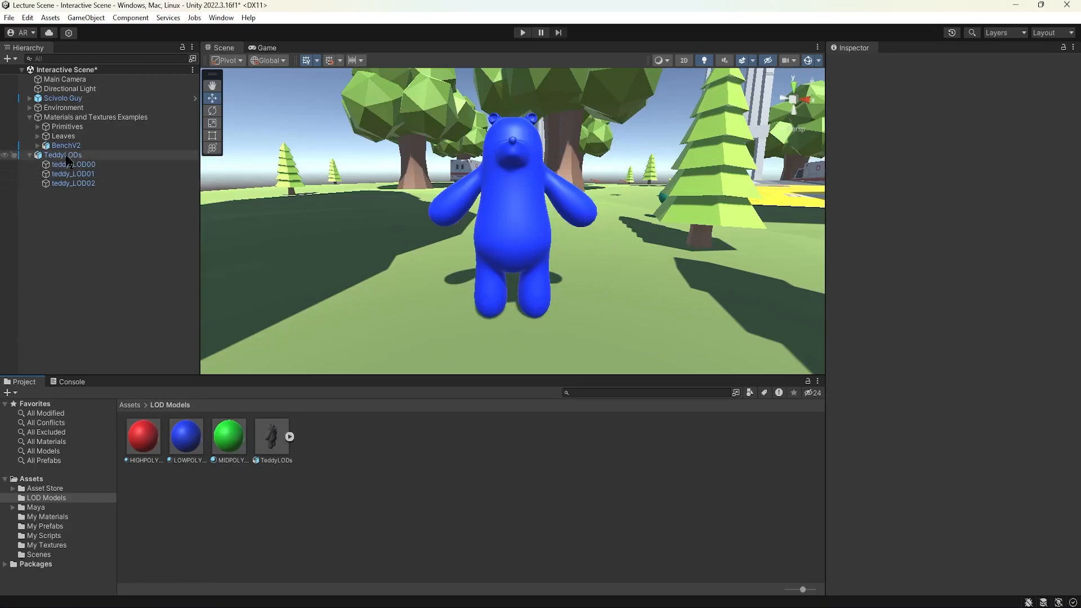
{"action": "left_click", "coordinate": [507, 254]}
{"action": "left_click_drag", "start_coordinate": [841, 208], "coordinate": [965, 210]}
Apply MIDPOLY_MAT to teddy_LOD01 and LOWPOLY_MAT to teddy_LOD02 while the bear is shown at a distance.
{"action": "left_click", "coordinate": [84, 173]}
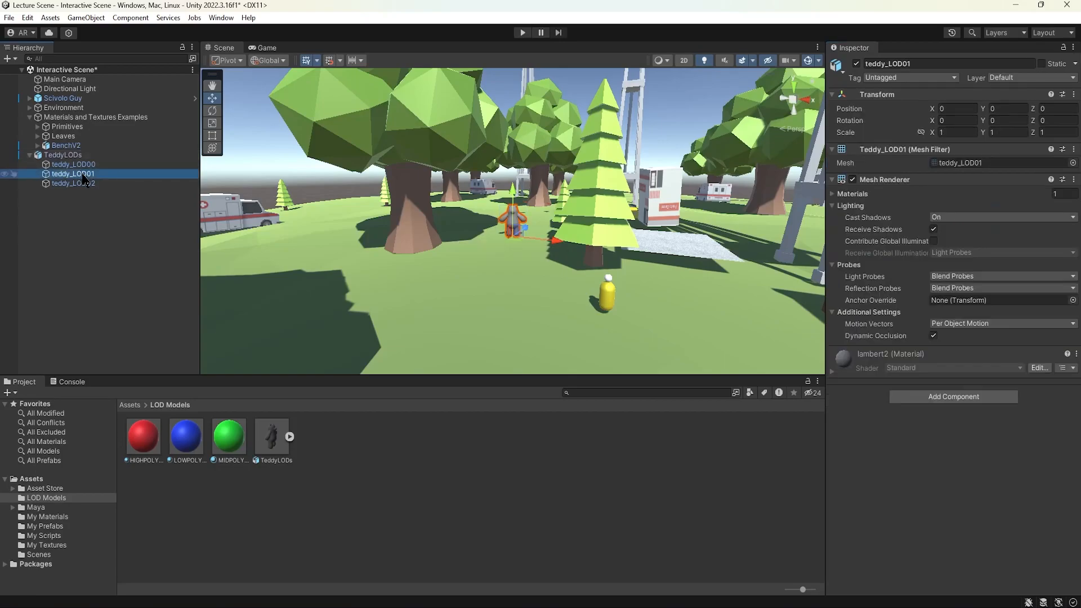
{"action": "scroll", "coordinate": [524, 280], "scroll_direction": "up", "scroll_amount": 2}
{"action": "scroll", "coordinate": [523, 280], "scroll_direction": "up", "scroll_amount": 3}
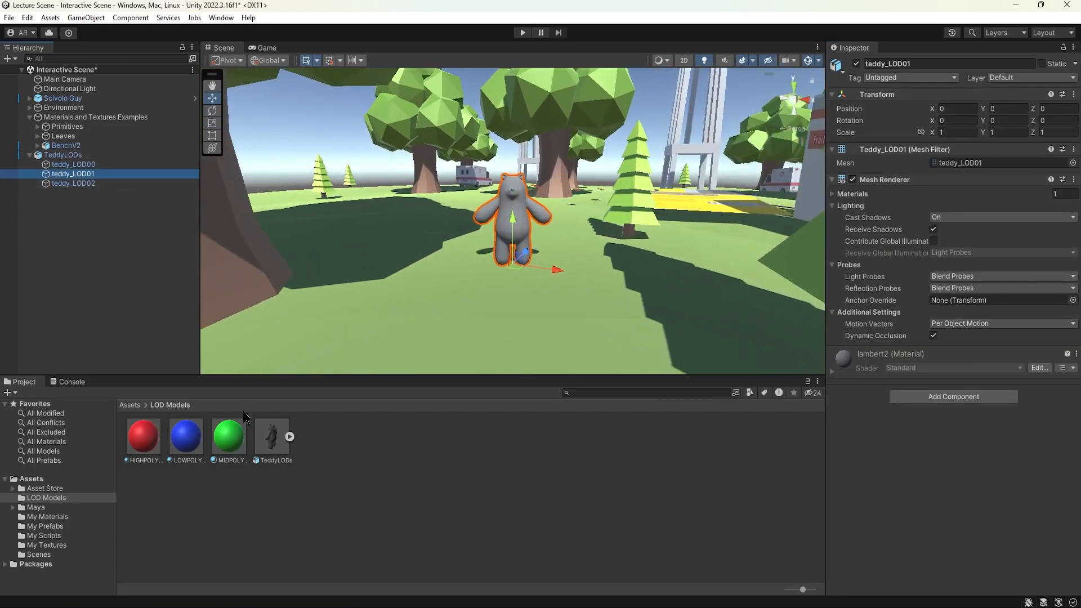
{"action": "left_click", "coordinate": [231, 441]}
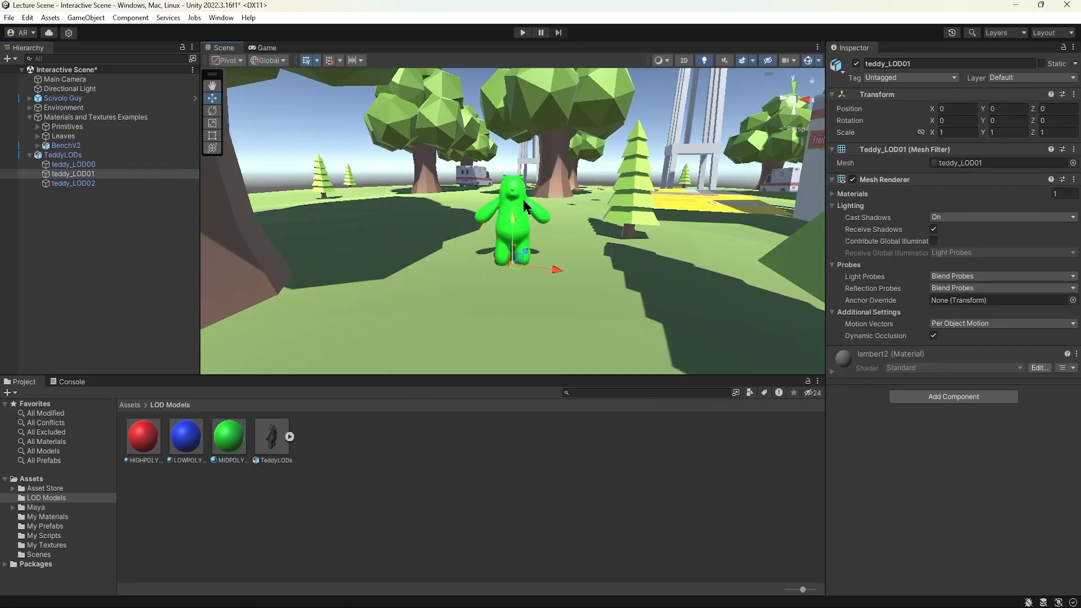
{"action": "left_click", "coordinate": [74, 183]}
{"action": "left_click_drag", "start_coordinate": [186, 437], "coordinate": [514, 213]}
Compare teddy_LOD00 and teddy_LOD01 by selecting each in turn up close.
{"action": "left_click", "coordinate": [73, 174]}
{"action": "scroll", "coordinate": [449, 194], "scroll_direction": "up", "scroll_amount": 3}
{"action": "scroll", "coordinate": [448, 194], "scroll_direction": "up", "scroll_amount": 1}
{"action": "left_click", "coordinate": [92, 165]}
{"action": "left_click", "coordinate": [92, 175]}
{"action": "left_click", "coordinate": [92, 164]}
{"action": "left_click", "coordinate": [92, 174]}
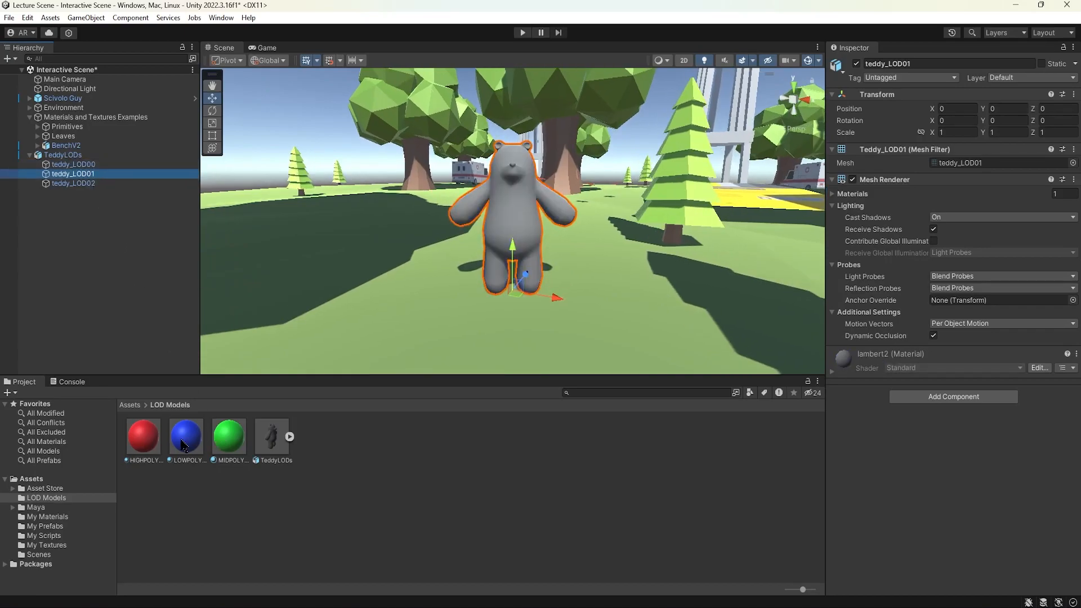
Apply MIDPOLY_MAT to teddy_LOD01 and LOWPOLY_MAT to teddy_LOD02.
{"action": "left_click_drag", "start_coordinate": [229, 438], "coordinate": [877, 412]}
{"action": "left_click", "coordinate": [91, 183]}
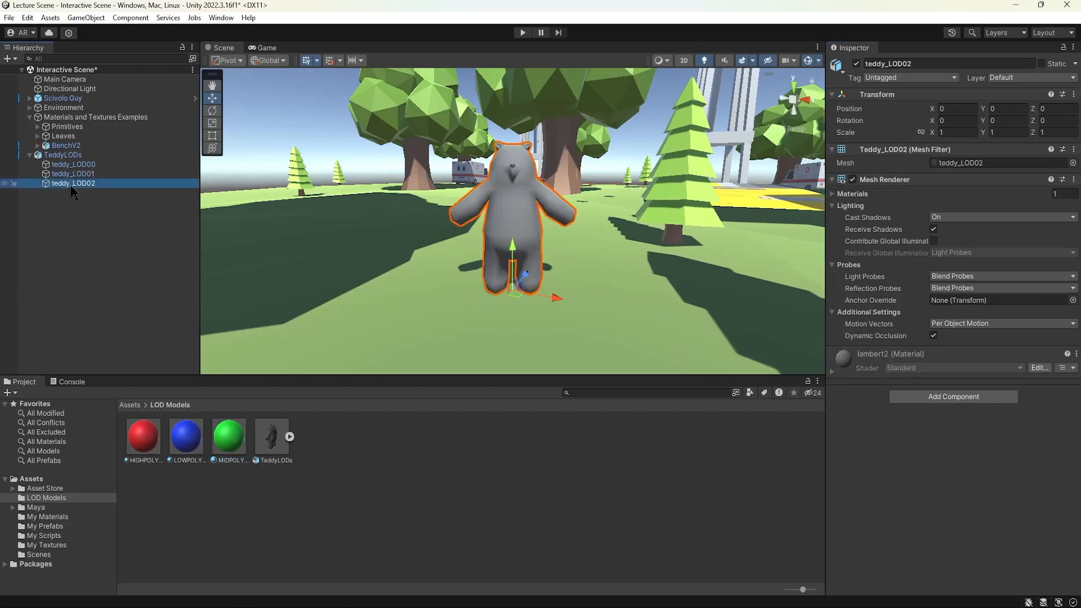
{"action": "left_click_drag", "start_coordinate": [949, 478], "coordinate": [948, 471]}
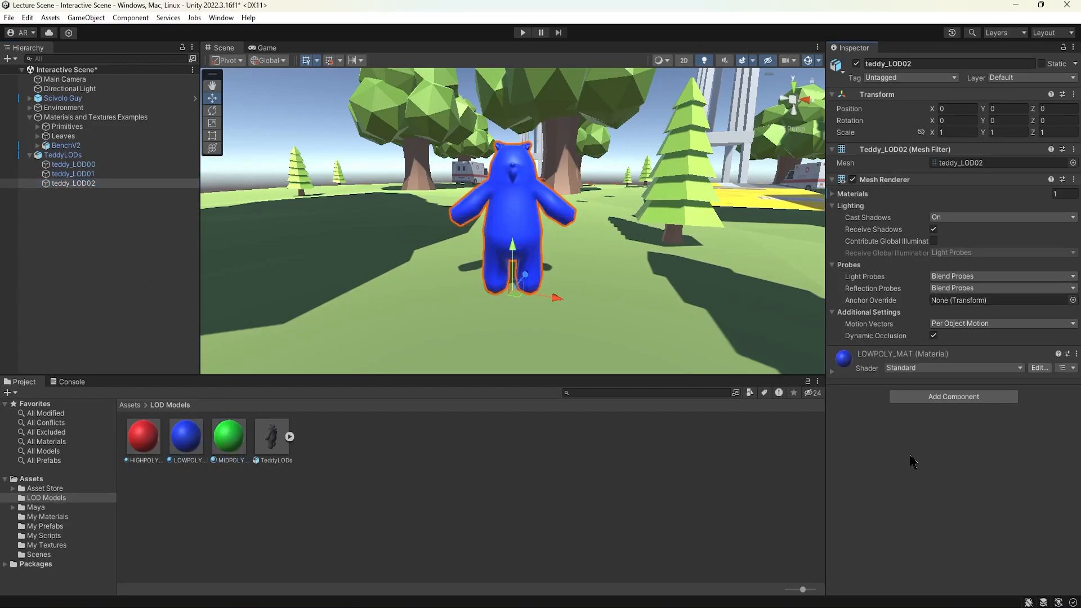
Select teddy_LOD00 and apply HIGHPOLY_MAT to it.
{"action": "left_click", "coordinate": [89, 174]}
{"action": "left_click", "coordinate": [84, 165]}
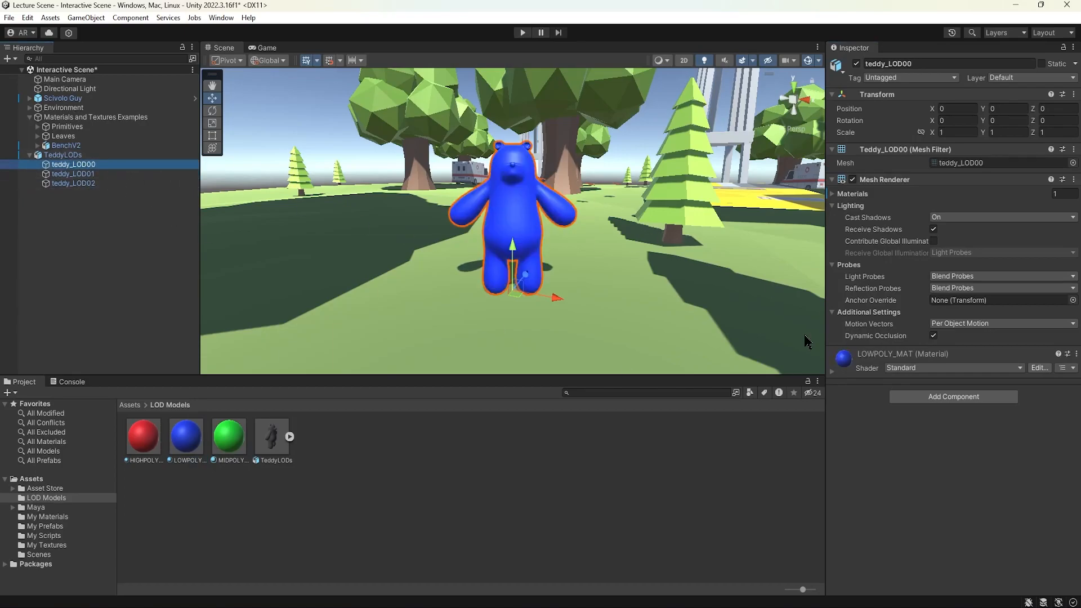
{"action": "left_click_drag", "start_coordinate": [149, 442], "coordinate": [938, 471]}
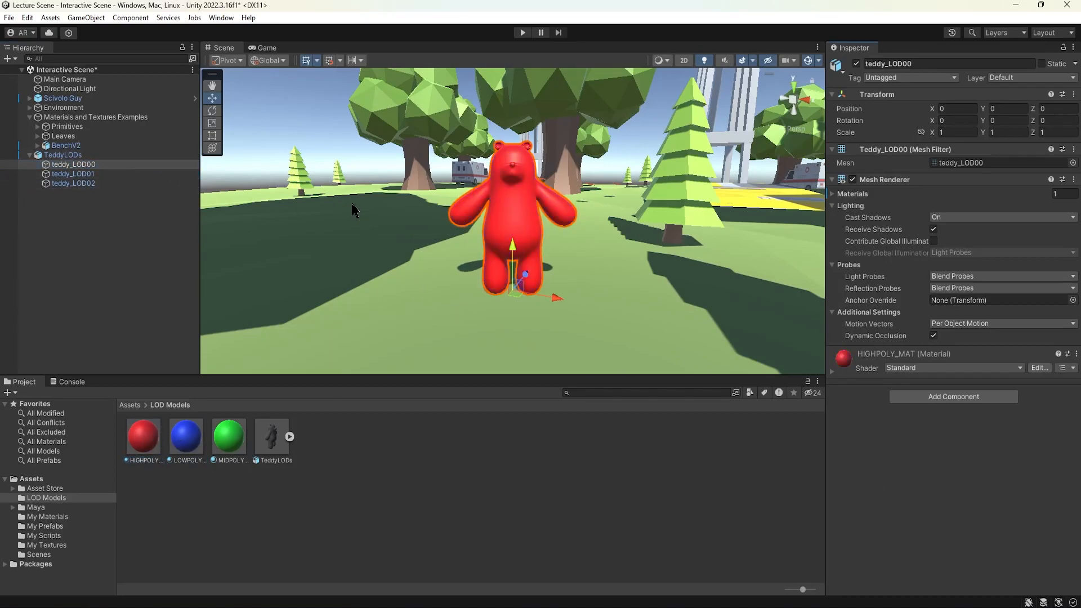
Review the materials on teddy_LOD01, teddy_LOD02 and teddy_LOD00 by selecting each in turn.
{"action": "left_click", "coordinate": [73, 174]}
{"action": "left_click", "coordinate": [78, 183]}
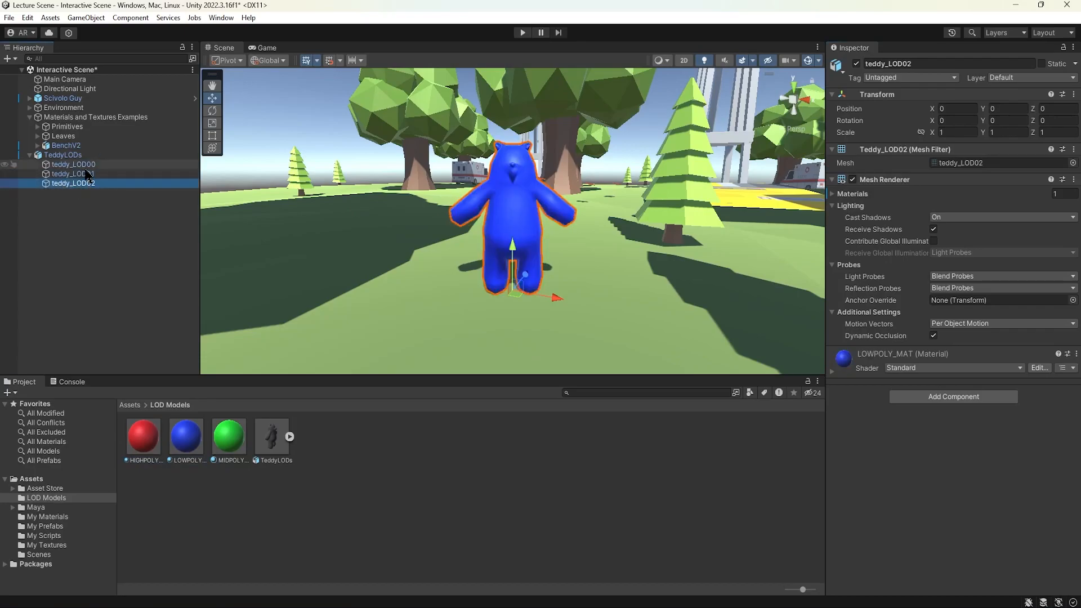
{"action": "left_click", "coordinate": [85, 164]}
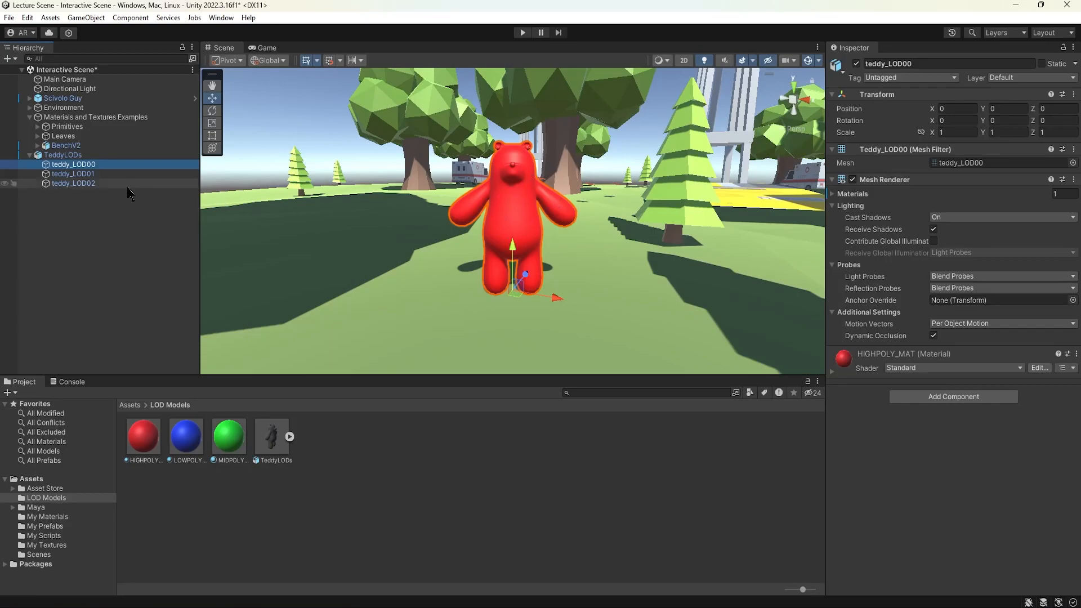
Select TeddyLODs and preview the LOD levels by moving the LOD Group camera slider, then deselect.
{"action": "left_click", "coordinate": [67, 156]}
{"action": "scroll", "coordinate": [518, 229], "scroll_direction": "up", "scroll_amount": 6}
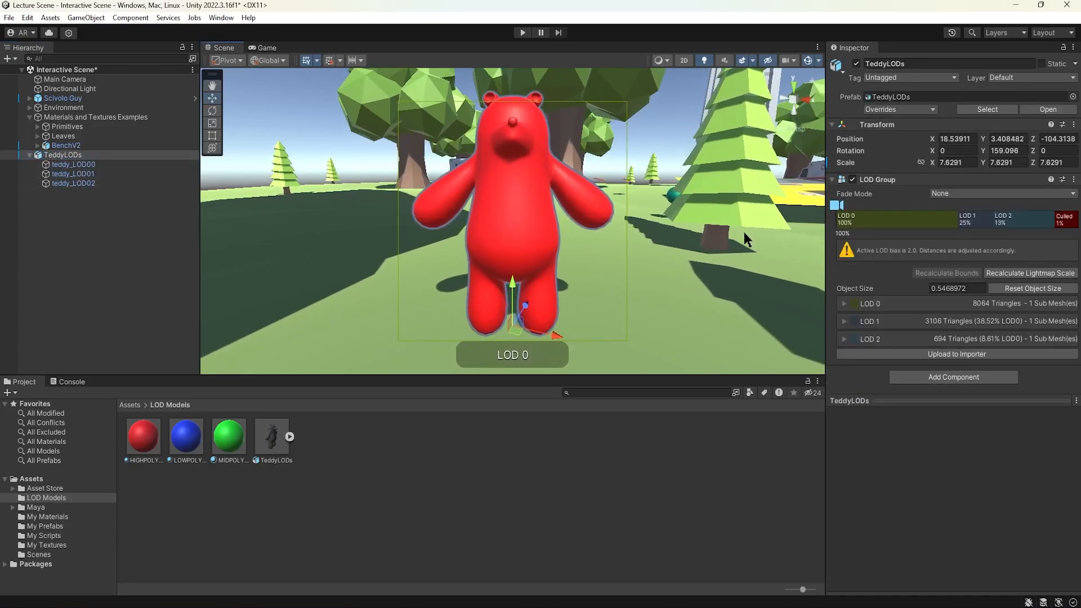
{"action": "left_click_drag", "start_coordinate": [631, 241], "coordinate": [631, 262], "text": "alt"}
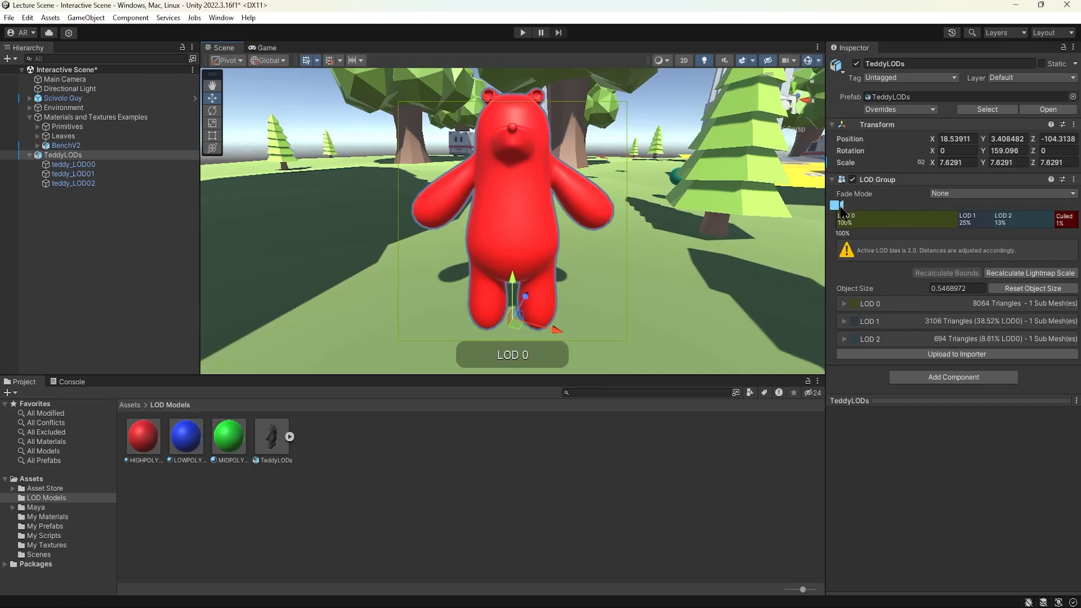
{"action": "mouse_move", "coordinate": [838, 209]}
{"action": "left_mouse_down"}
{"action": "mouse_move", "coordinate": [1059, 206]}
{"action": "mouse_move", "coordinate": [822, 215]}
{"action": "left_mouse_up"}
{"action": "left_click", "coordinate": [636, 490]}
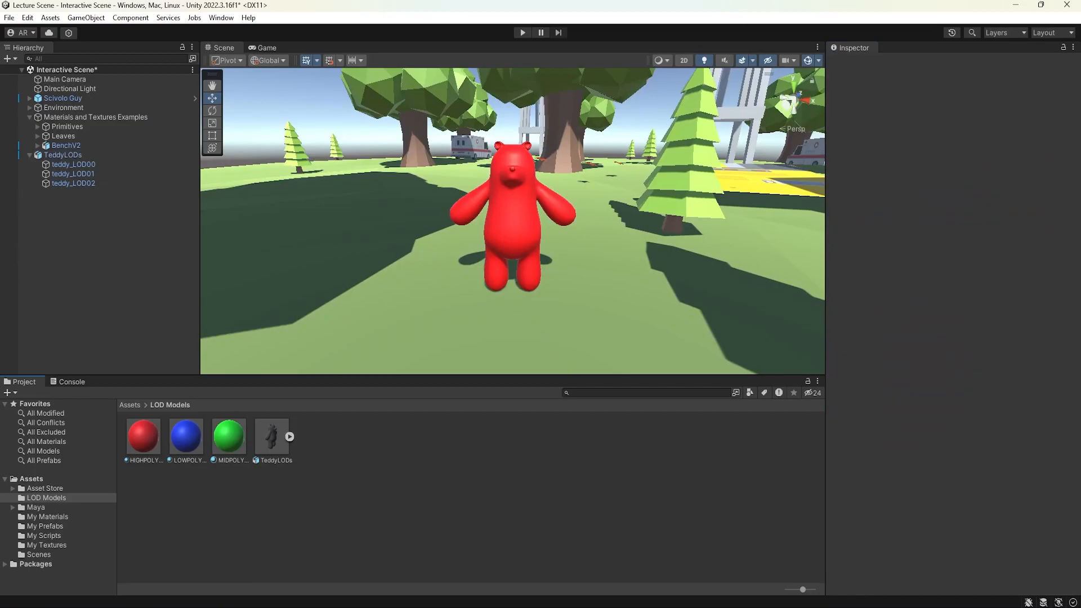
Orbit around the bear to inspect the colour-coded teddy from another angle.
{"action": "left_click_drag", "start_coordinate": [575, 244], "coordinate": [490, 244], "text": "alt"}
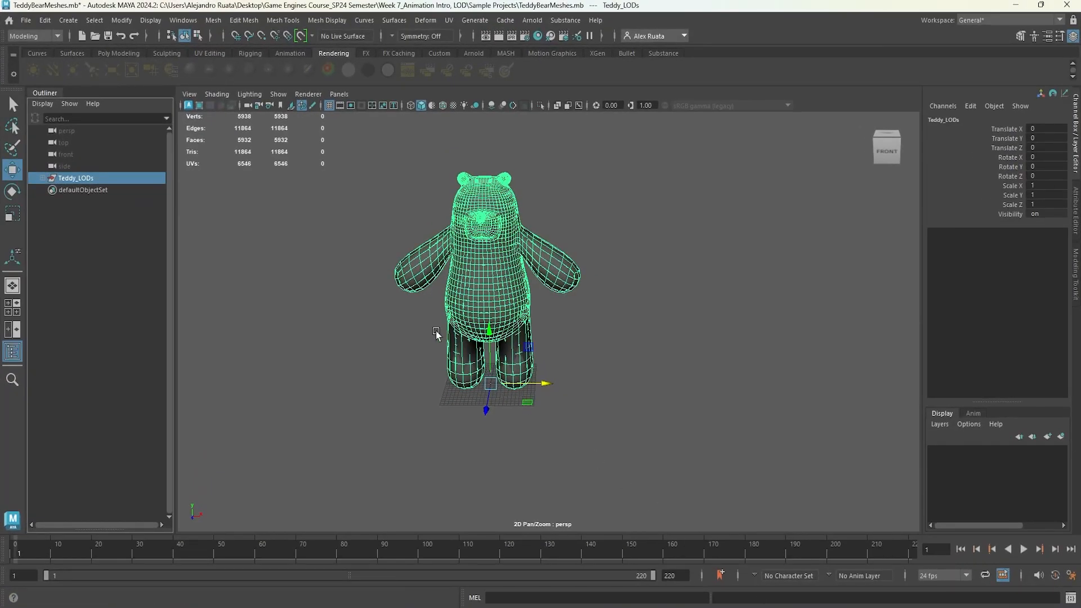
{"action": "left_click", "coordinate": [254, 274]}
{"action": "left_click", "coordinate": [90, 182]}
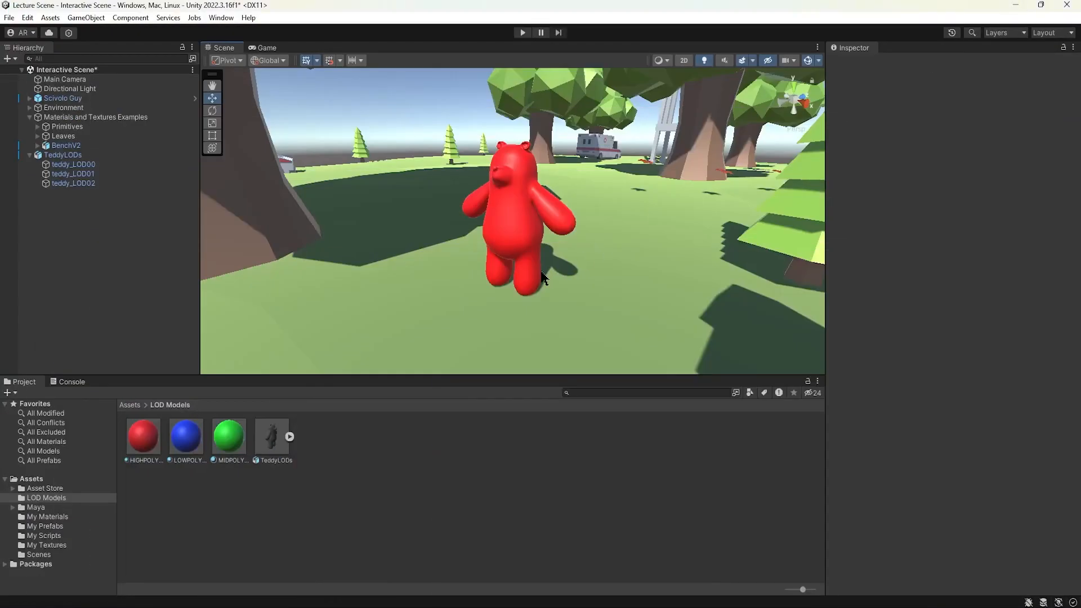
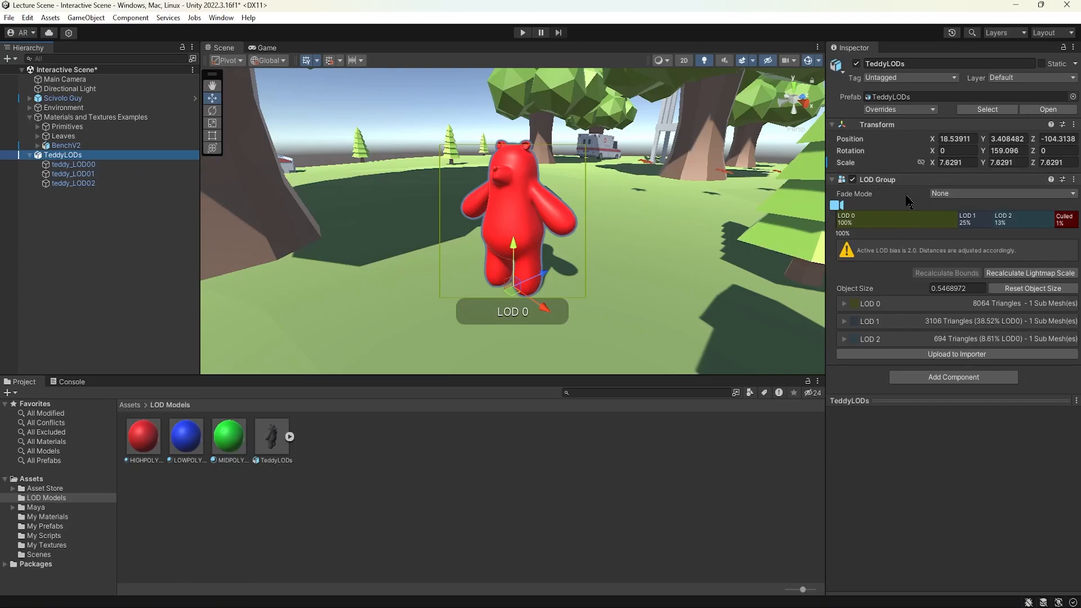
Add a Capsule Collider component to the TeddyLODs object.
{"action": "left_click_drag", "start_coordinate": [469, 312], "coordinate": [534, 267], "text": "alt"}
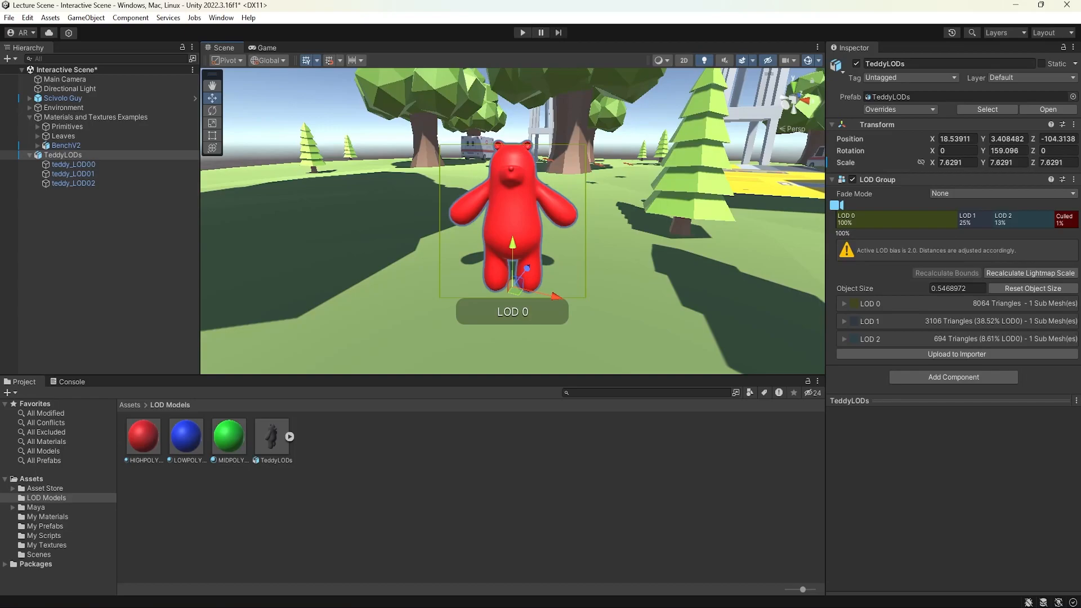
{"action": "left_click", "coordinate": [79, 157]}
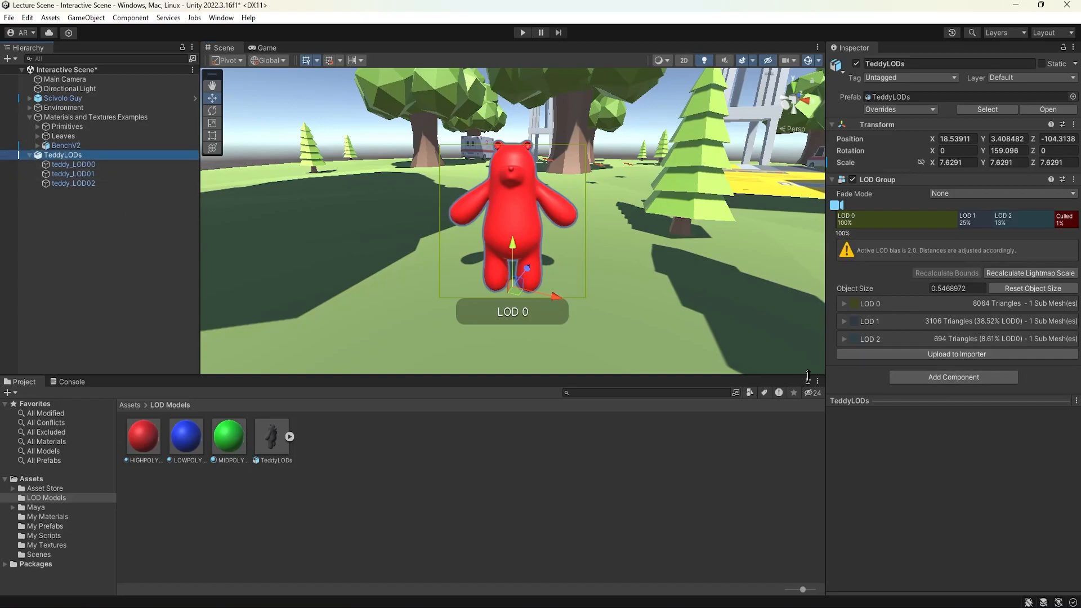
{"action": "left_click", "coordinate": [899, 383]}
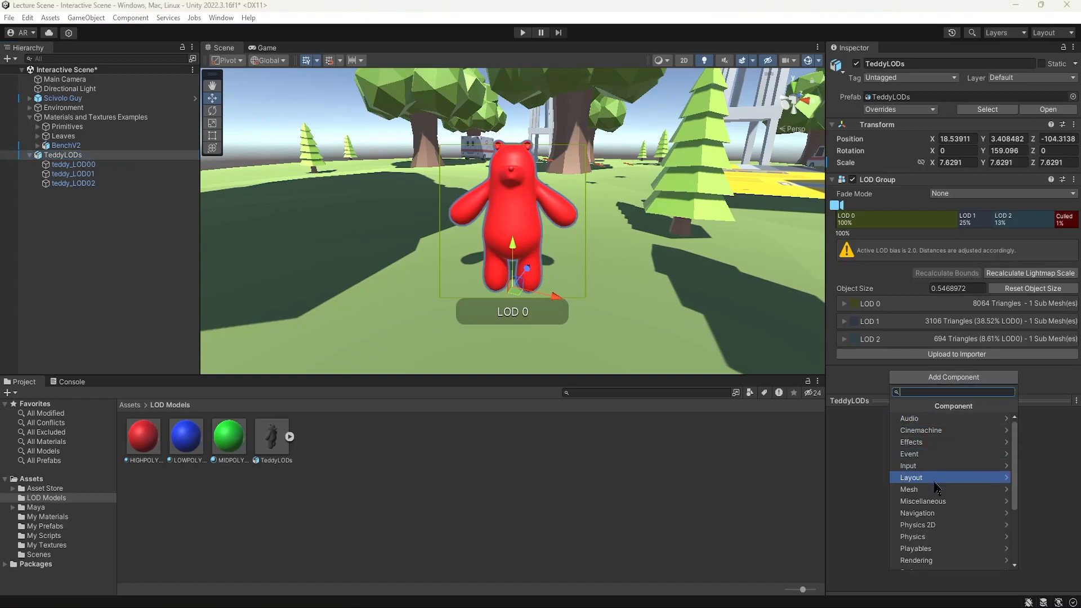
{"action": "left_click", "coordinate": [939, 538]}
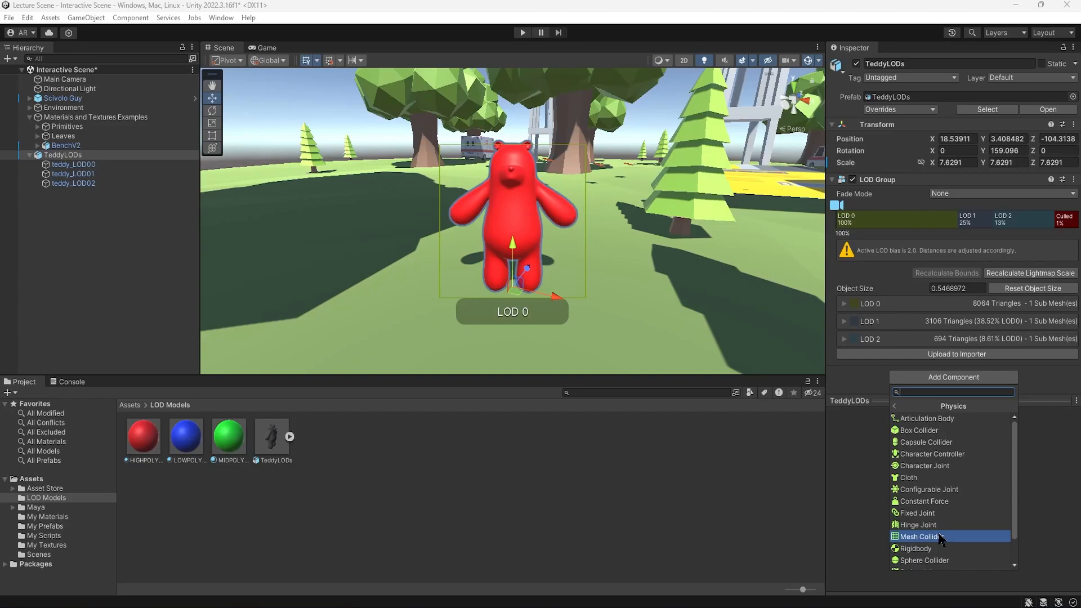
{"action": "left_click", "coordinate": [946, 443]}
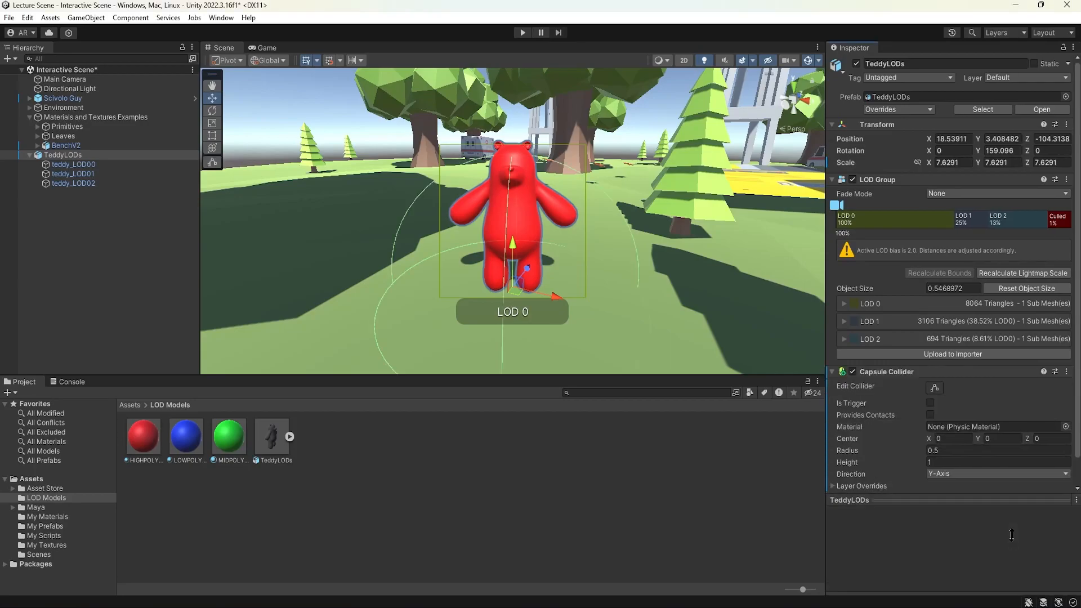
Add a Rigidbody component to TeddyLODs and briefly run the scene in Play mode to test it.
{"action": "scroll", "coordinate": [934, 490], "scroll_direction": "down", "scroll_amount": 1}
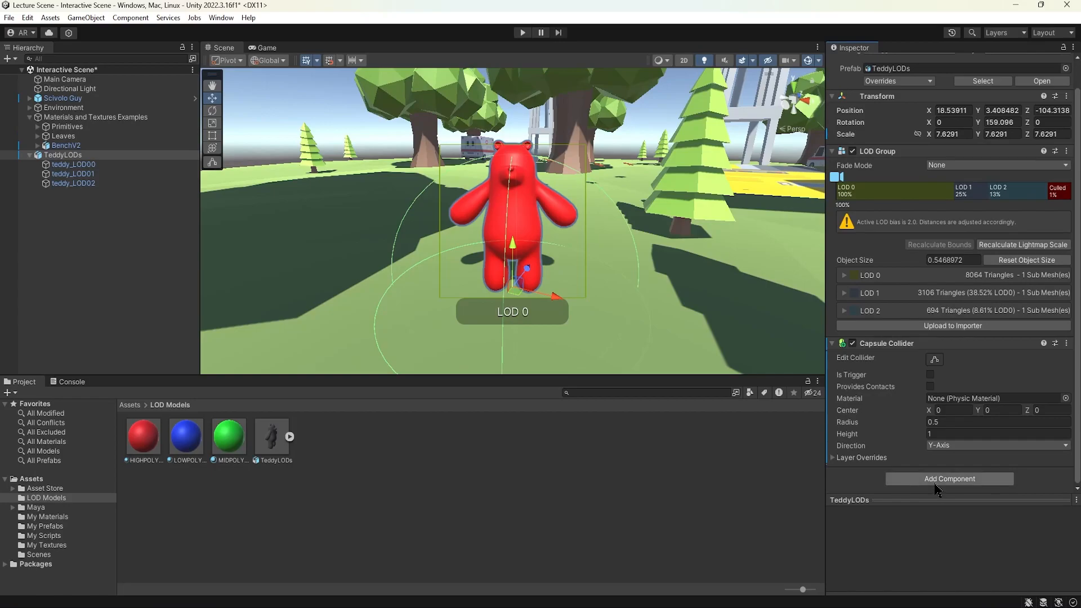
{"action": "left_click", "coordinate": [936, 490]}
{"action": "left_click", "coordinate": [935, 573]}
{"action": "scroll", "coordinate": [937, 495], "scroll_direction": "down", "scroll_amount": 2}
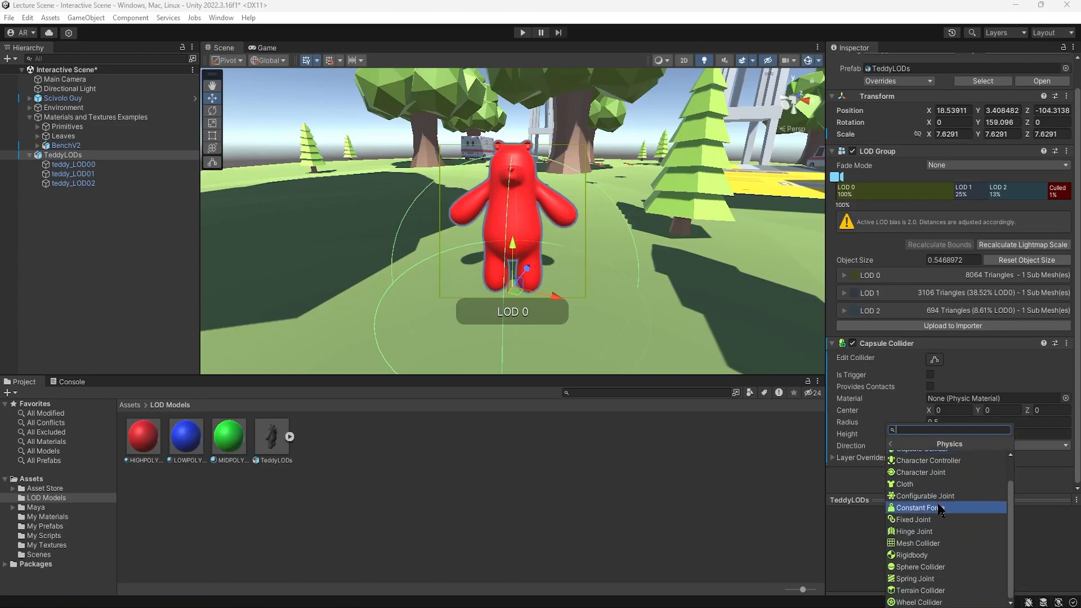
{"action": "left_click", "coordinate": [941, 556]}
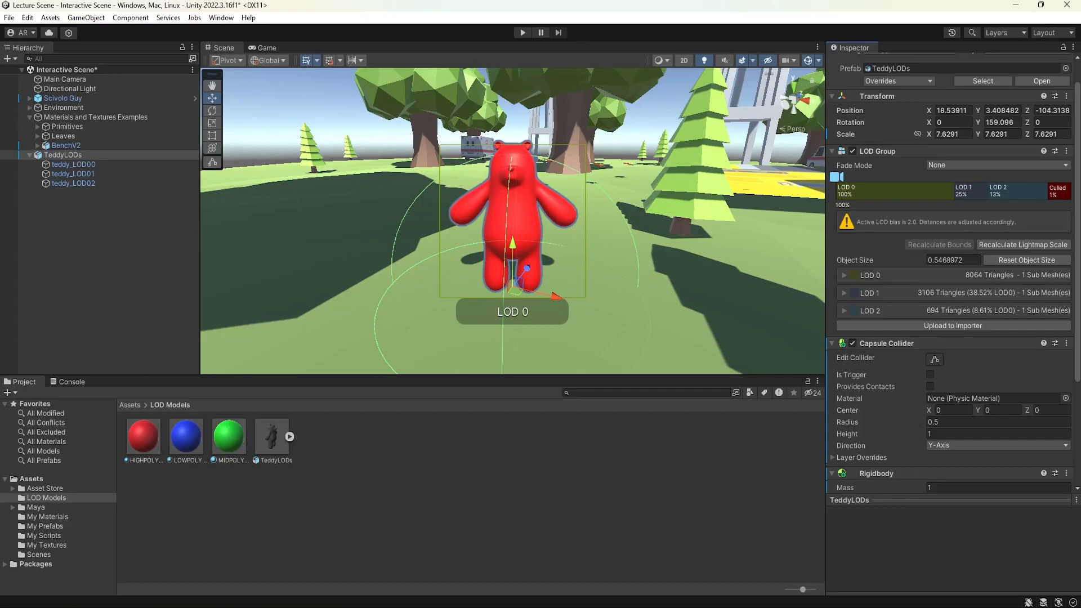
{"action": "left_click", "coordinate": [522, 32]}
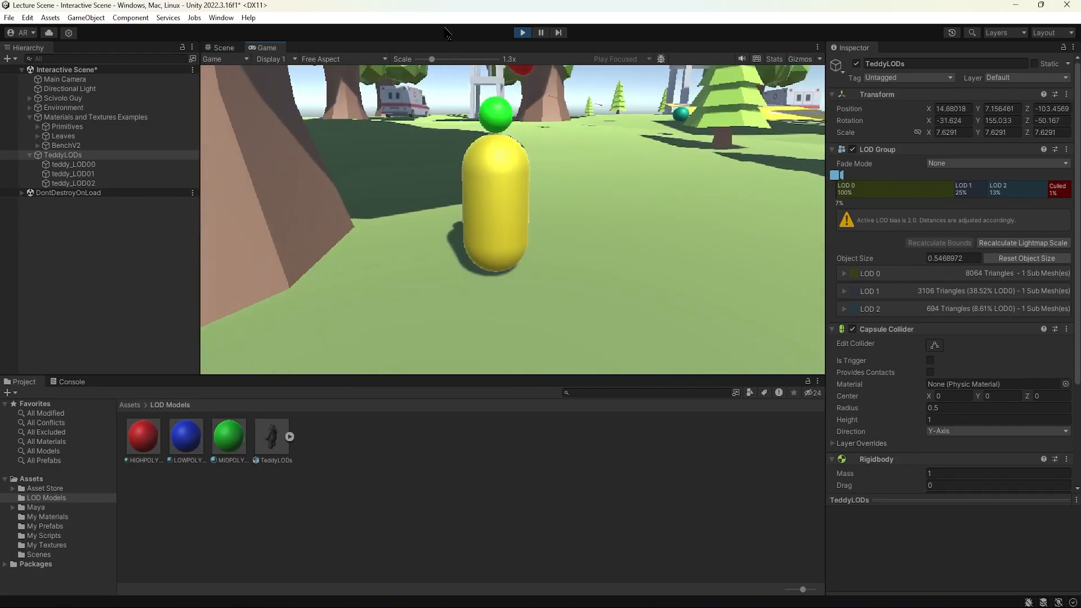
{"action": "left_click", "coordinate": [523, 32]}
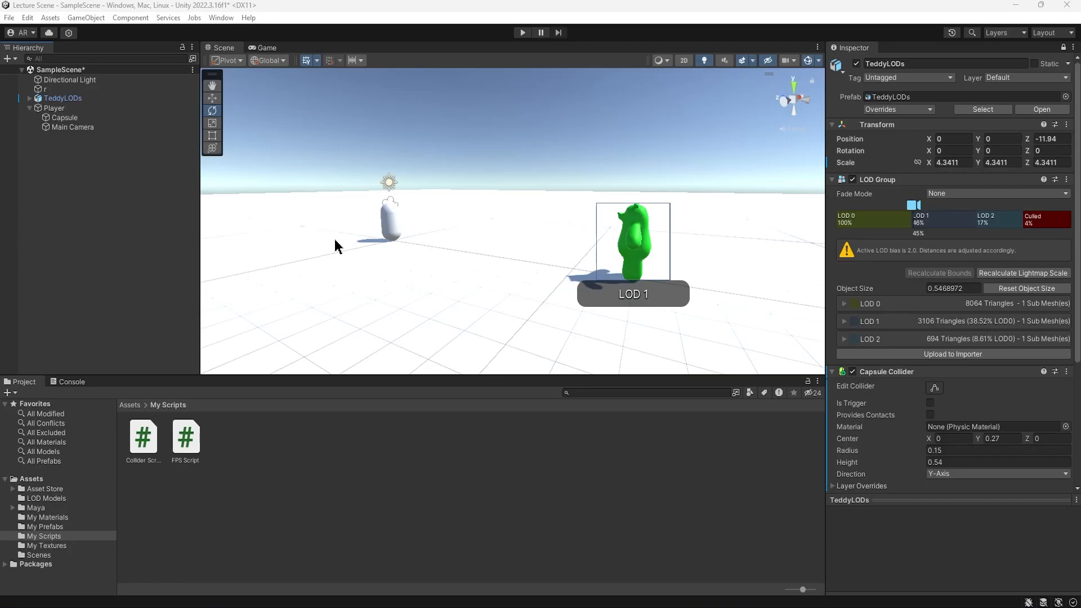
Select the Player object and unlock the Inspector to view its components.
{"action": "left_click_drag", "start_coordinate": [334, 241], "coordinate": [511, 240], "text": "alt"}
{"action": "middle_click_drag", "start_coordinate": [433, 238], "coordinate": [544, 239]}
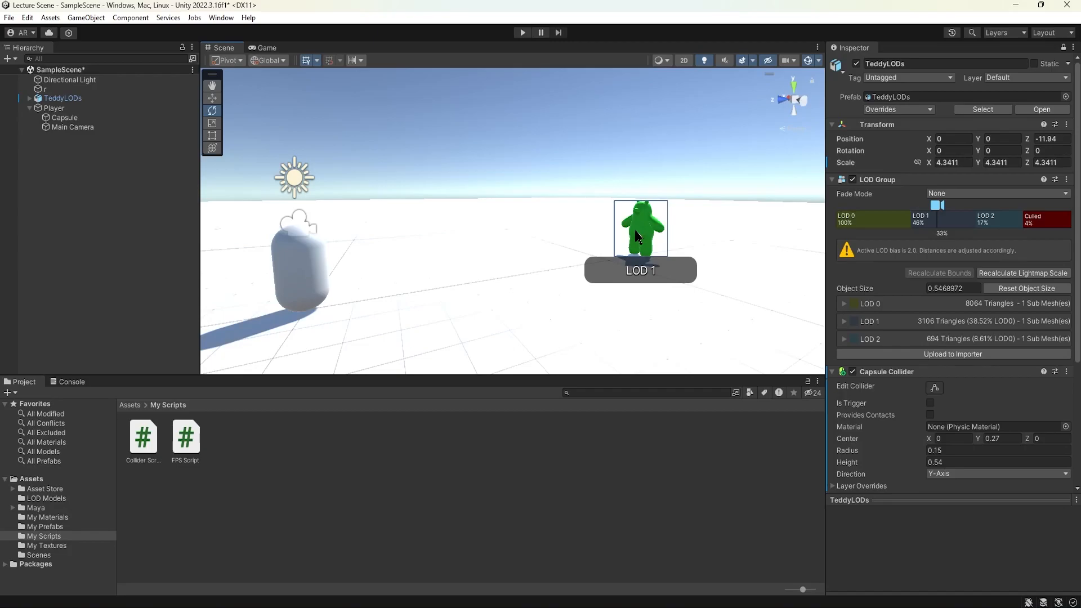
{"action": "middle_click_drag", "start_coordinate": [308, 251], "coordinate": [338, 259]}
{"action": "left_click_drag", "start_coordinate": [343, 264], "coordinate": [378, 255], "text": "alt"}
{"action": "left_click", "coordinate": [54, 108]}
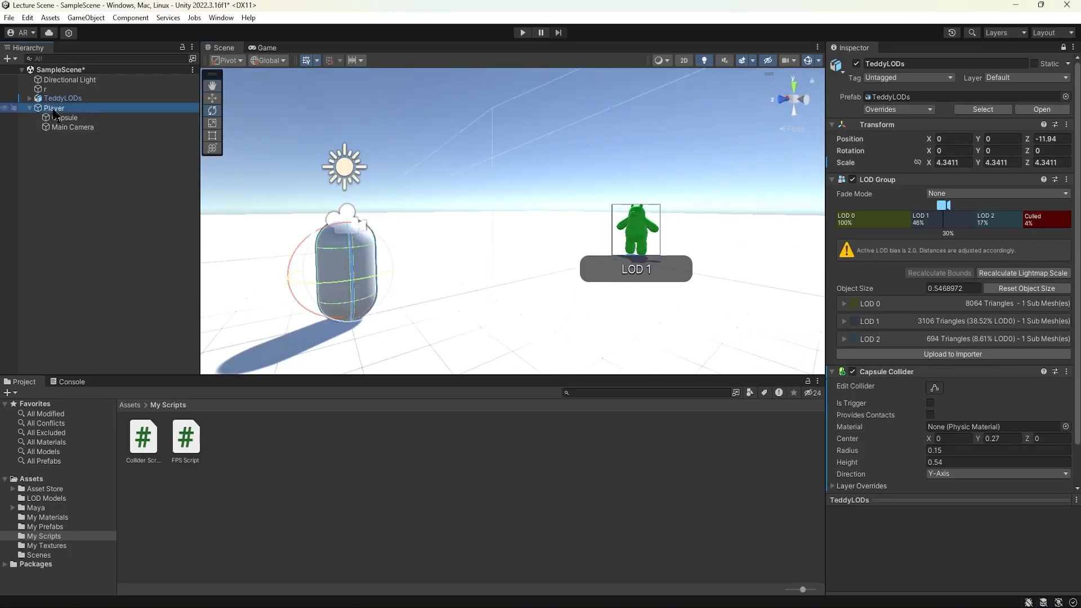
{"action": "left_click", "coordinate": [1063, 49]}
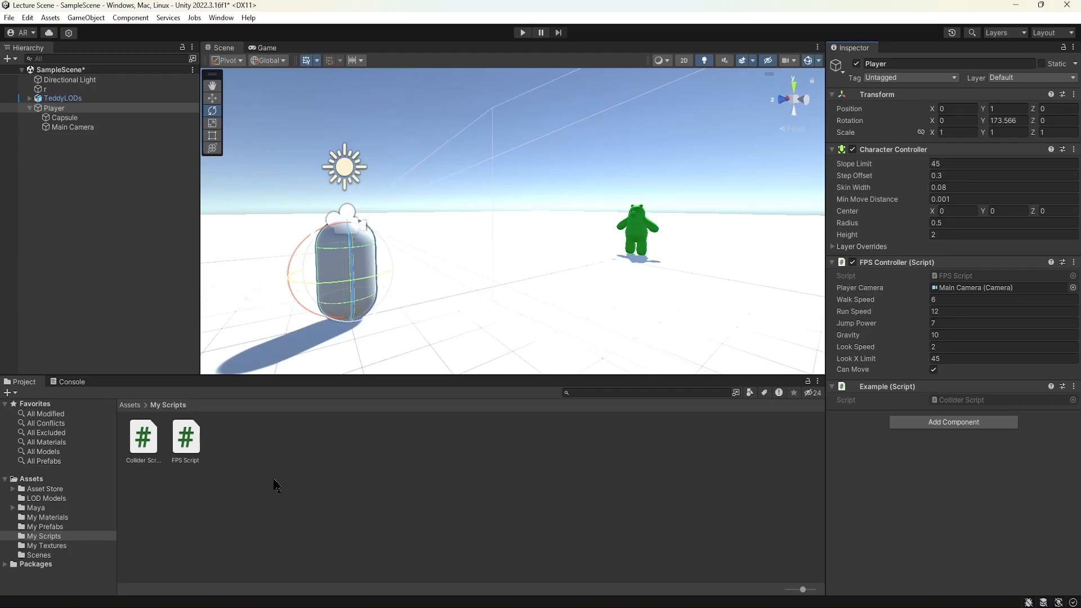
Open the Collider Script asset in the Inspector and read through its code.
{"action": "left_click", "coordinate": [143, 439]}
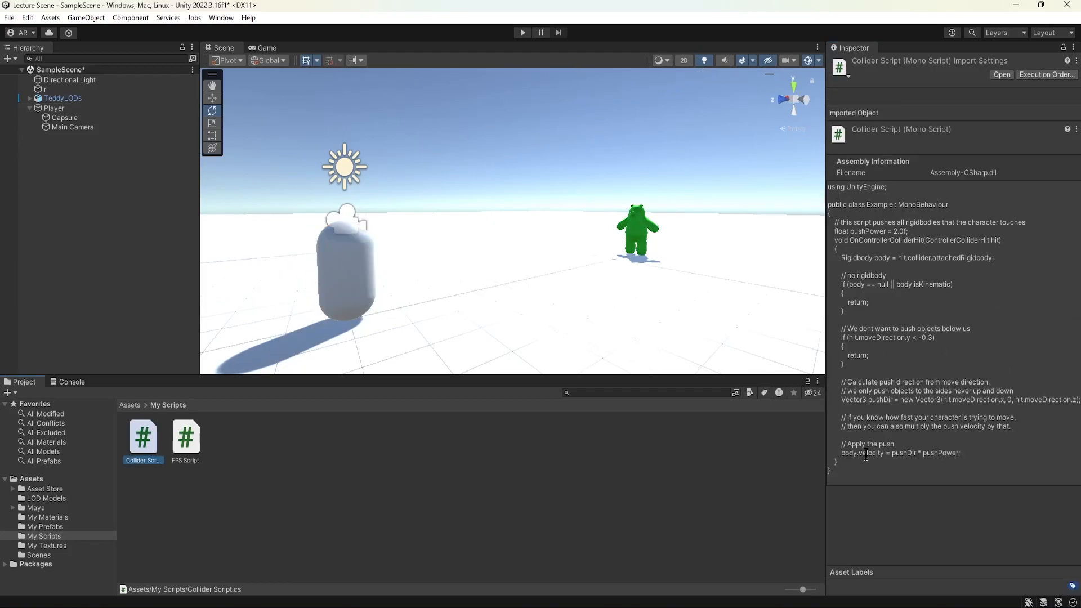
{"action": "left_click_drag", "start_coordinate": [1026, 222], "coordinate": [843, 228]}
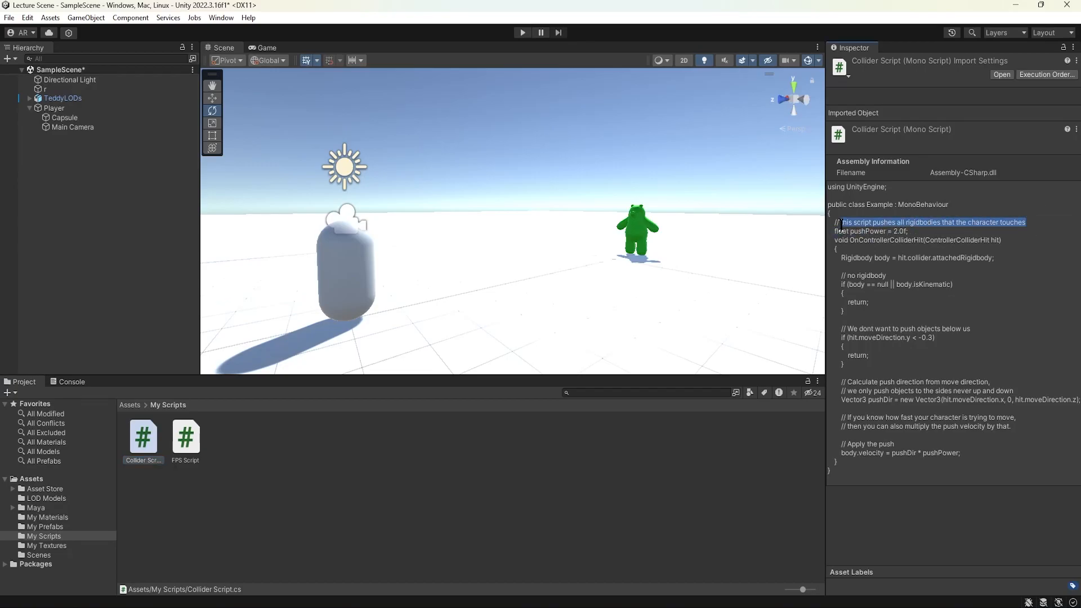
{"action": "left_click", "coordinate": [863, 230]}
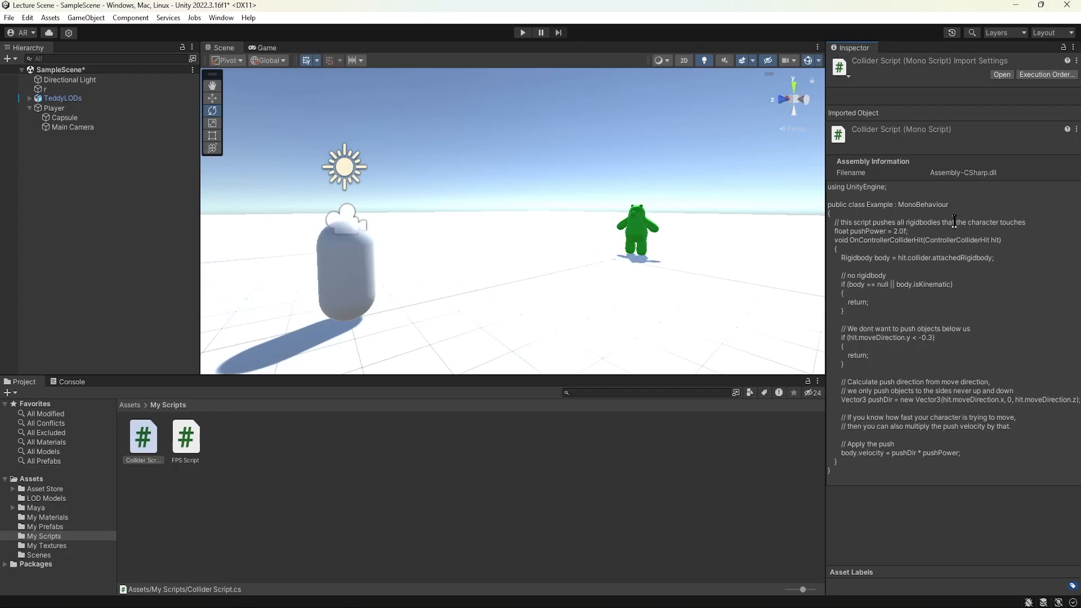
Select TeddyLODs and set the LOD 0 to LOD 1 transition to about 47% screen size.
{"action": "left_click", "coordinate": [97, 100]}
{"action": "left_click_drag", "start_coordinate": [683, 225], "coordinate": [544, 230], "text": "alt"}
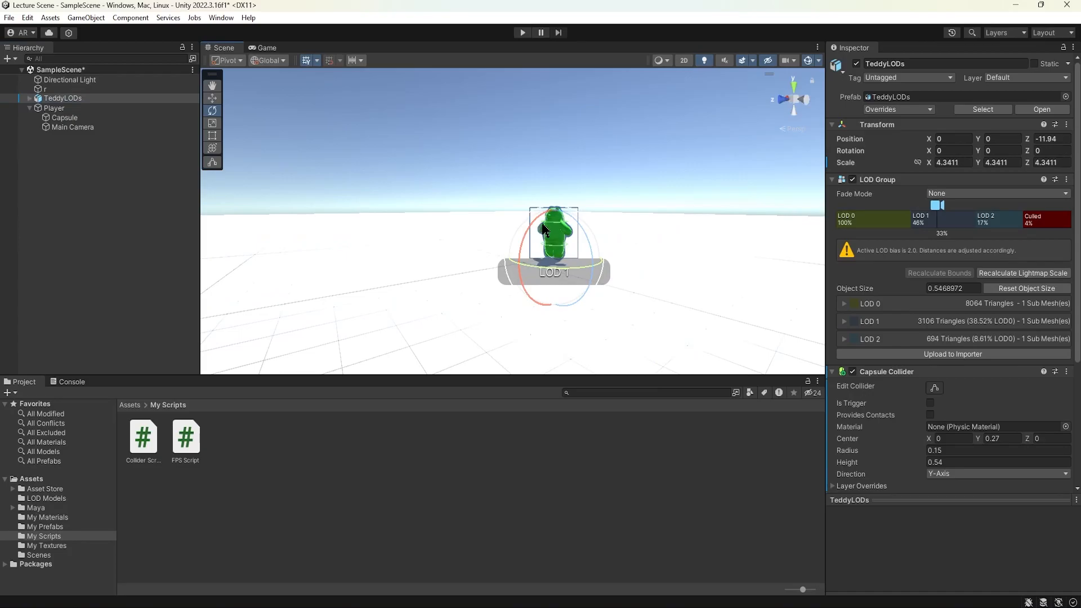
{"action": "scroll", "coordinate": [549, 233], "scroll_direction": "up", "scroll_amount": 8, "text": "alt"}
{"action": "left_click_drag", "start_coordinate": [765, 239], "coordinate": [585, 228], "text": "alt"}
{"action": "scroll", "coordinate": [854, 400], "scroll_direction": "down", "scroll_amount": 5}
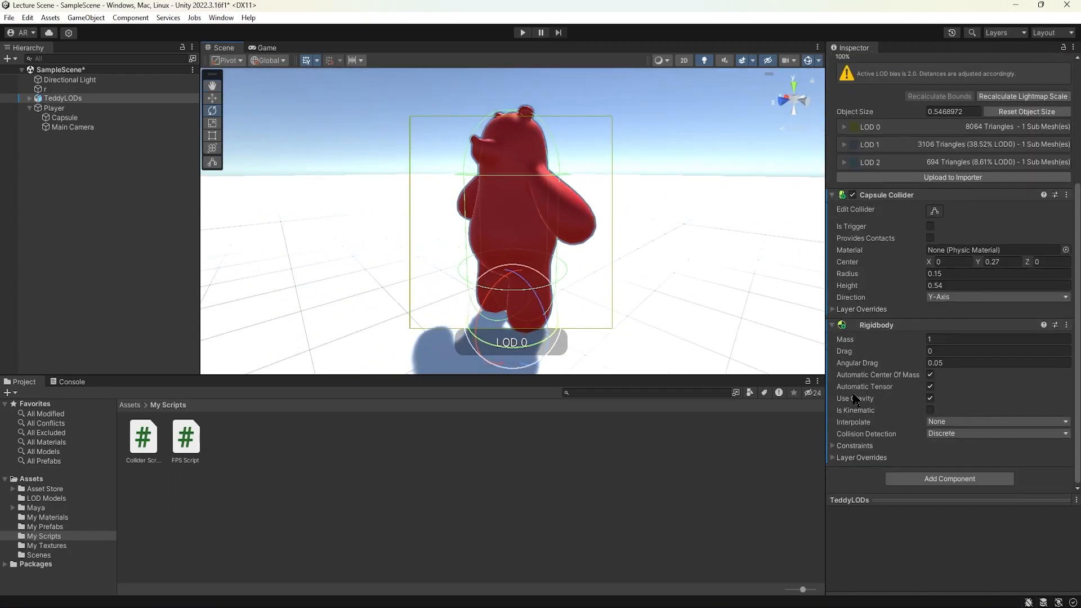
{"action": "scroll", "coordinate": [856, 383], "scroll_direction": "up", "scroll_amount": 5}
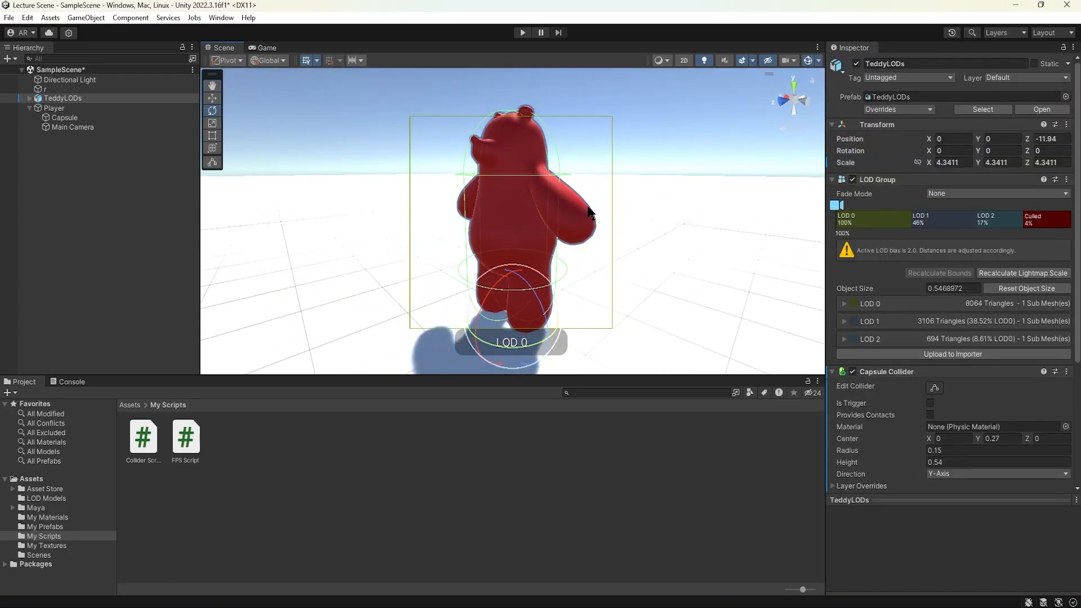
{"action": "scroll", "coordinate": [588, 211], "scroll_direction": "down", "scroll_amount": 3}
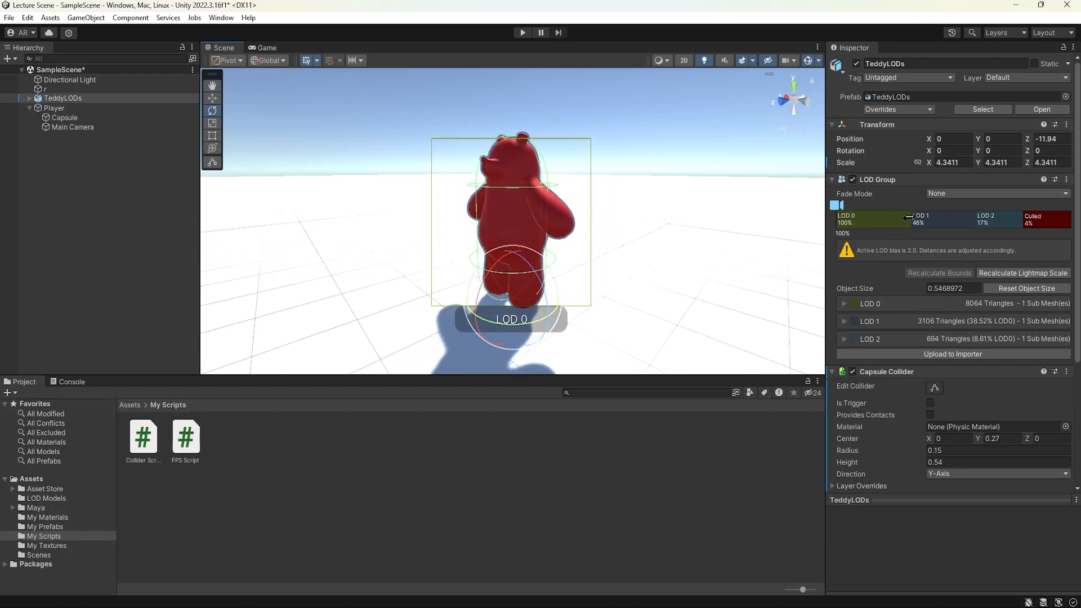
{"action": "left_click_drag", "start_coordinate": [910, 216], "coordinate": [853, 209]}
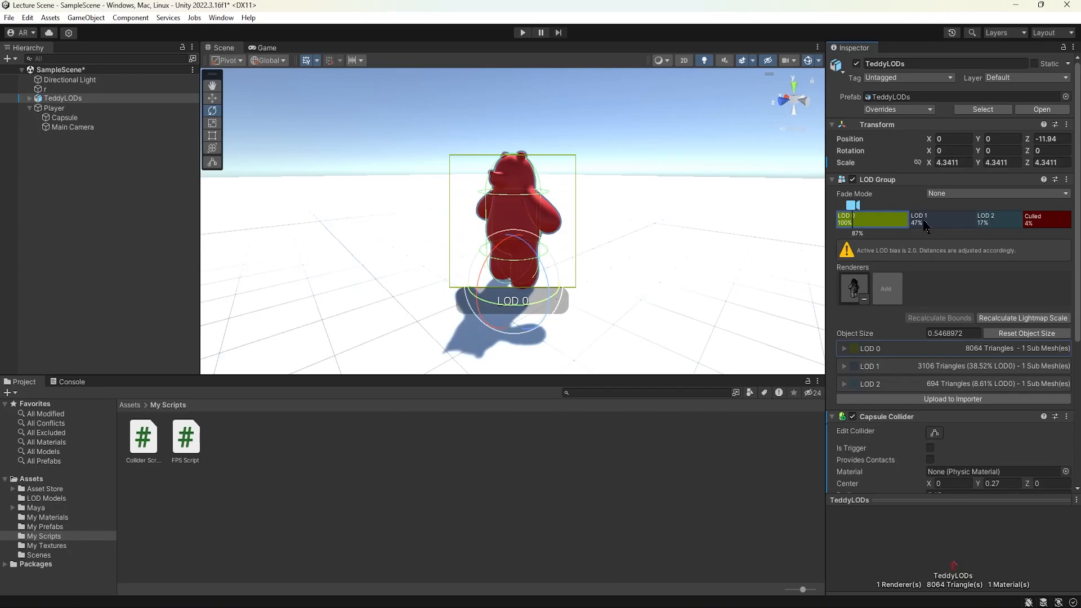
{"action": "left_click", "coordinate": [845, 348]}
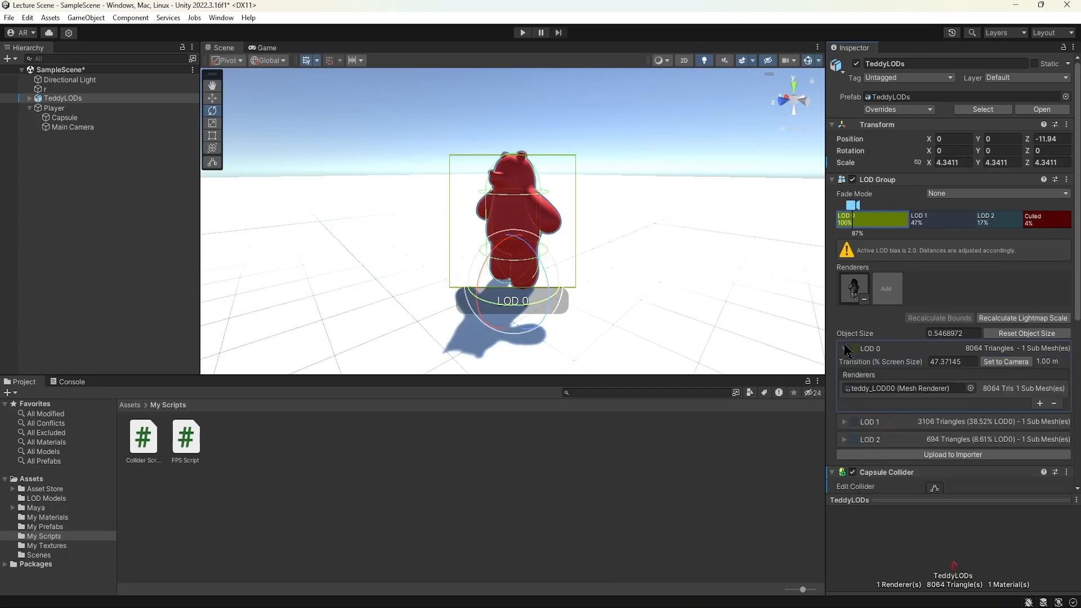
{"action": "mouse_move", "coordinate": [910, 363]}
{"action": "left_mouse_down"}
{"action": "mouse_move", "coordinate": [784, 363]}
{"action": "mouse_move", "coordinate": [906, 365]}
{"action": "left_mouse_up"}
{"action": "key", "text": "ctrl+z"}
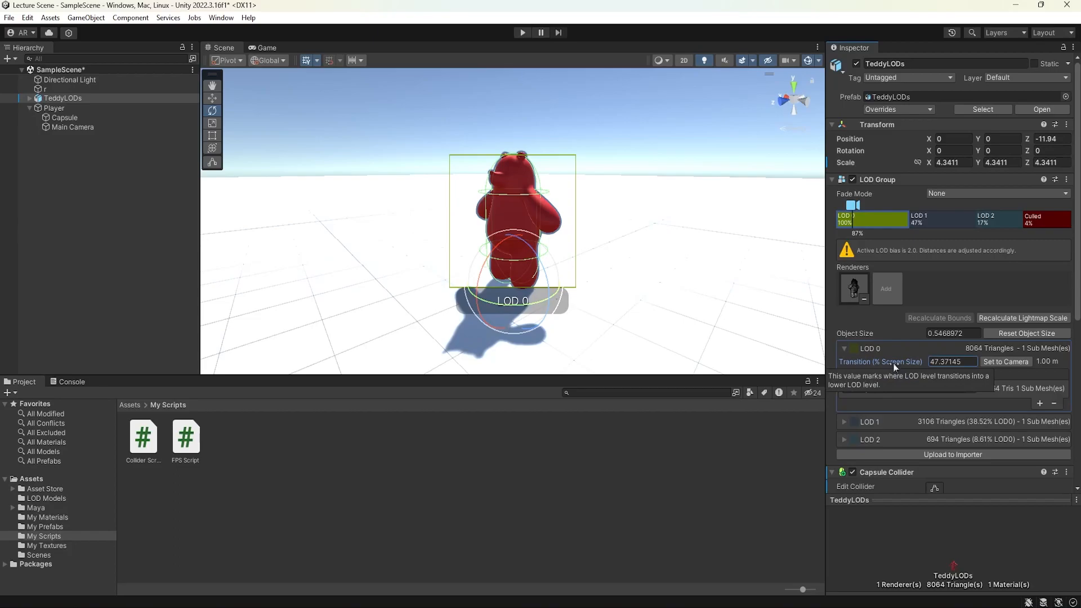
Enter Play mode and walk the player toward and away from the bear to watch the LOD levels switch.
{"action": "left_click_drag", "start_coordinate": [442, 209], "coordinate": [477, 213], "text": "alt"}
{"action": "left_click", "coordinate": [523, 33]}
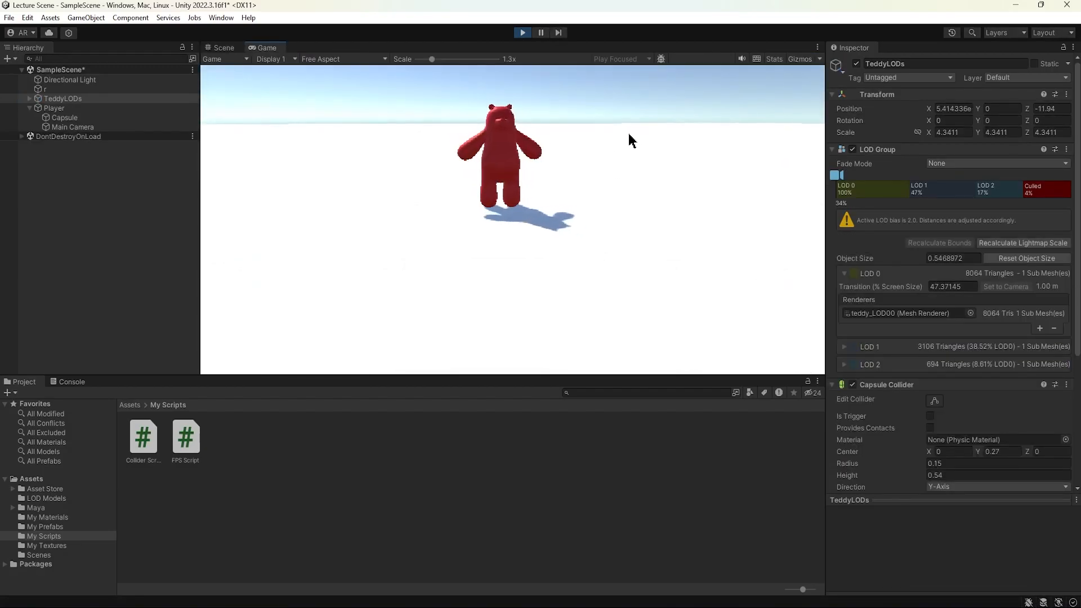
{"action": "key", "text": "w"}
{"action": "key", "text": "a"}
{"action": "key", "text": "w"}
{"action": "key", "text": "a"}
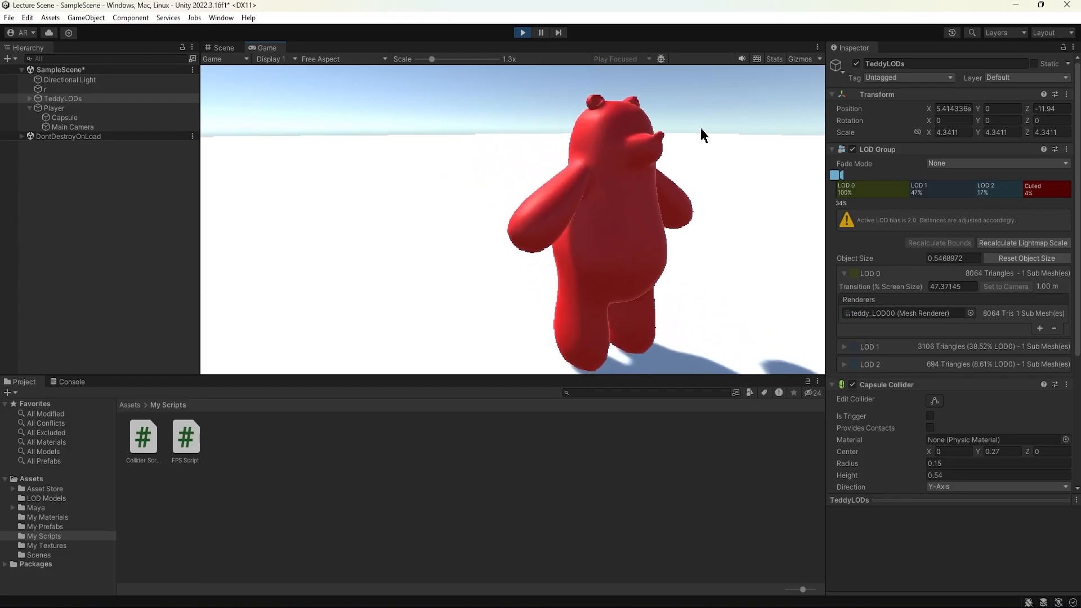
{"action": "key", "text": "s"}
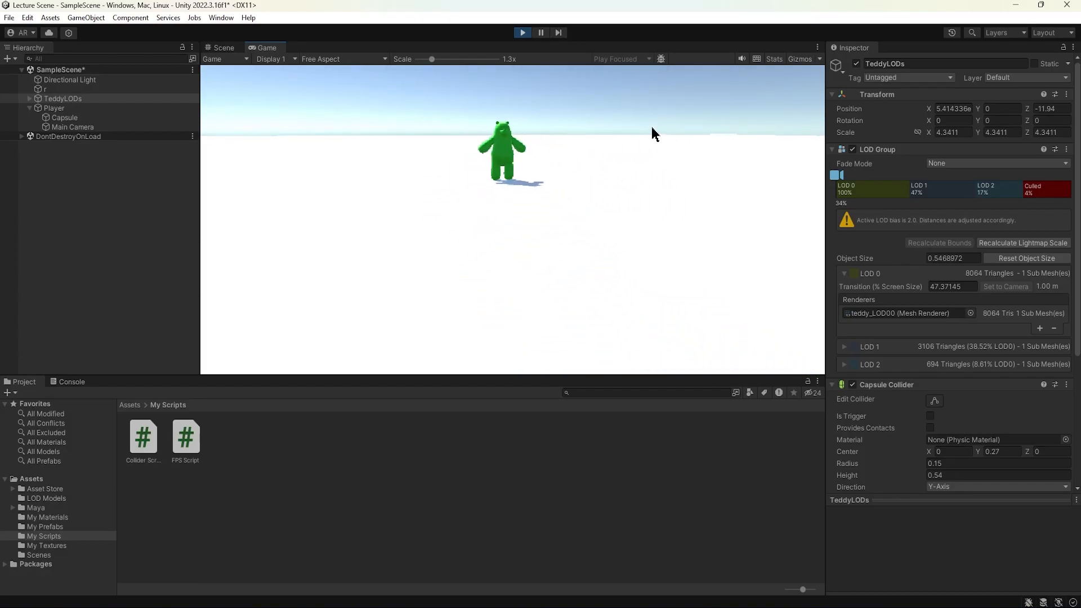
{"action": "key", "text": "s"}
{"action": "key", "text": "s"}
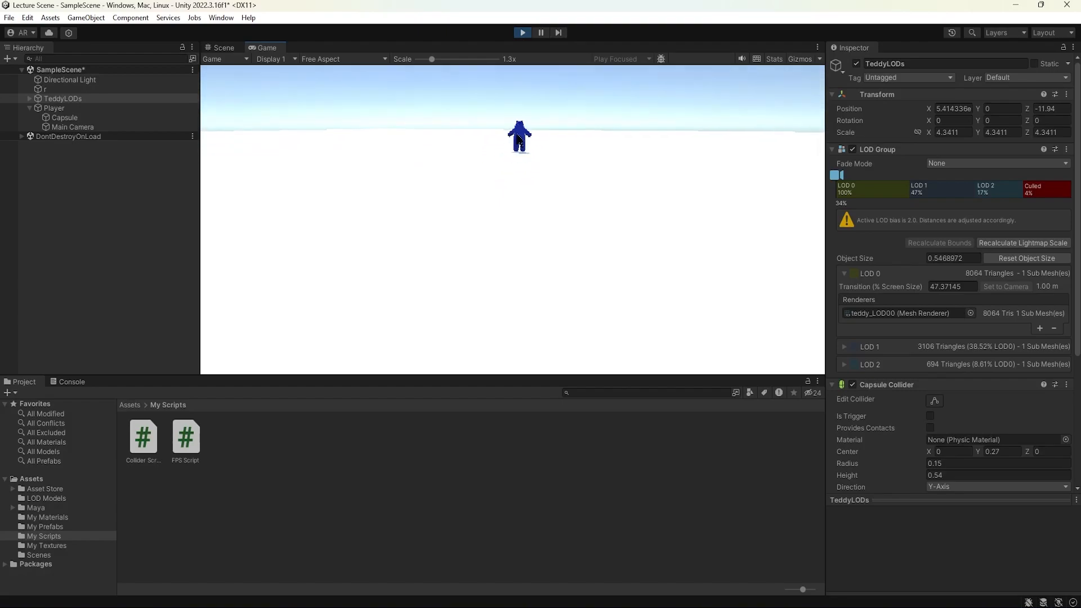
Walk the player into the bear to push it over and watch its LOD colours change.
{"action": "key", "text": "w"}
{"action": "key", "text": "w"}
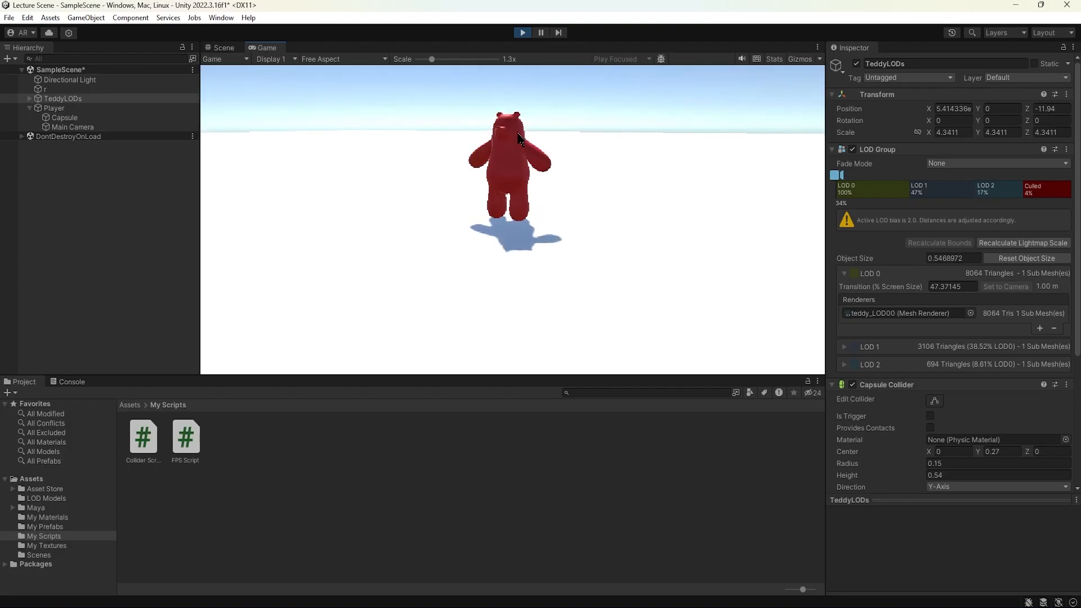
{"action": "key", "text": "w"}
{"action": "key", "text": "d"}
{"action": "key", "text": "s"}
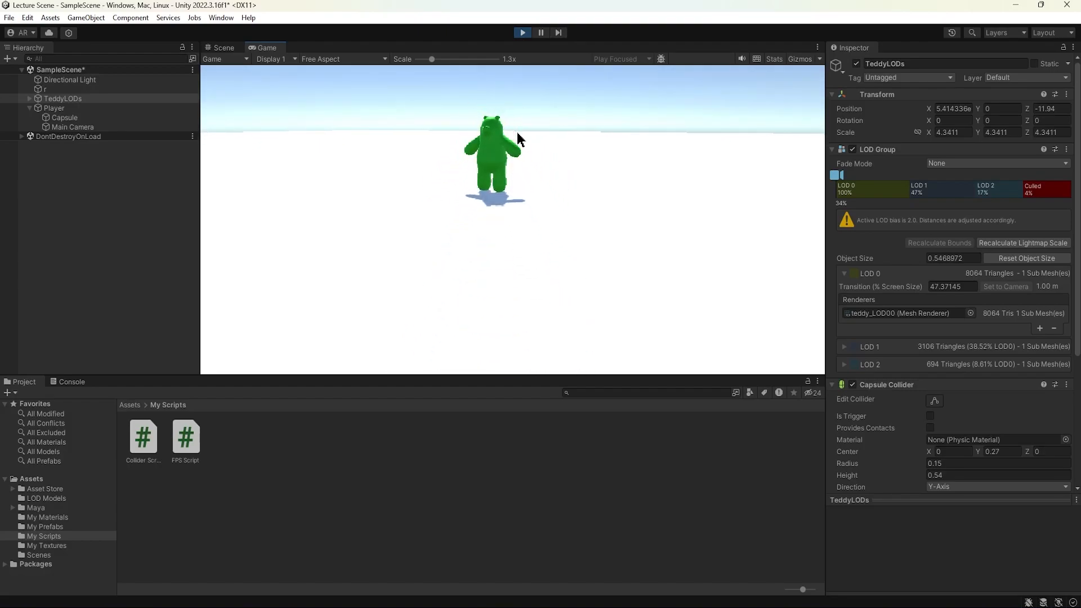
{"action": "key", "text": "w"}
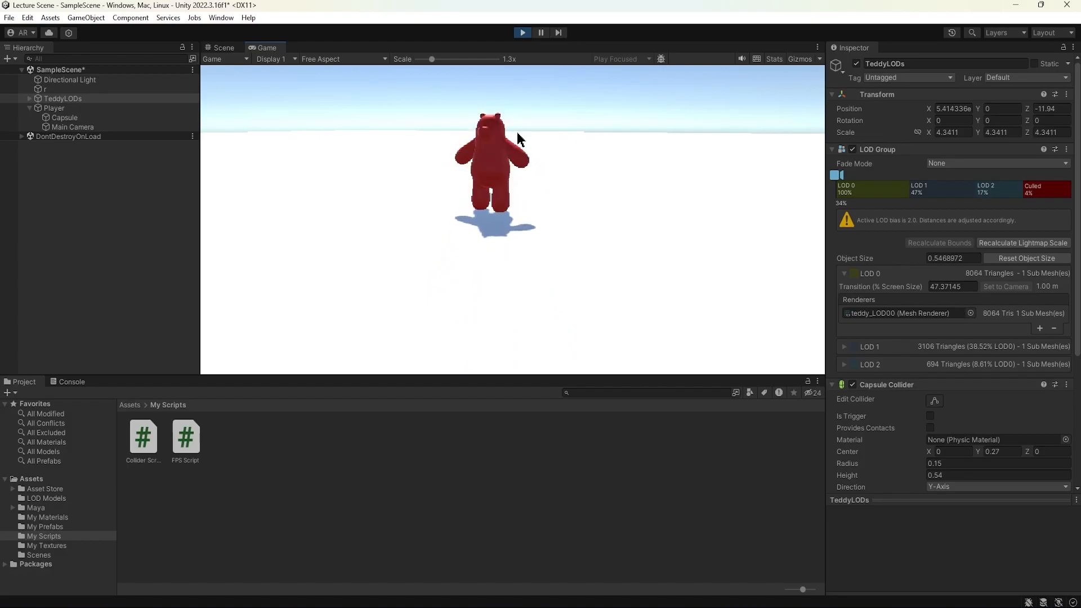
{"action": "key", "text": "w"}
{"action": "key", "text": "w"}
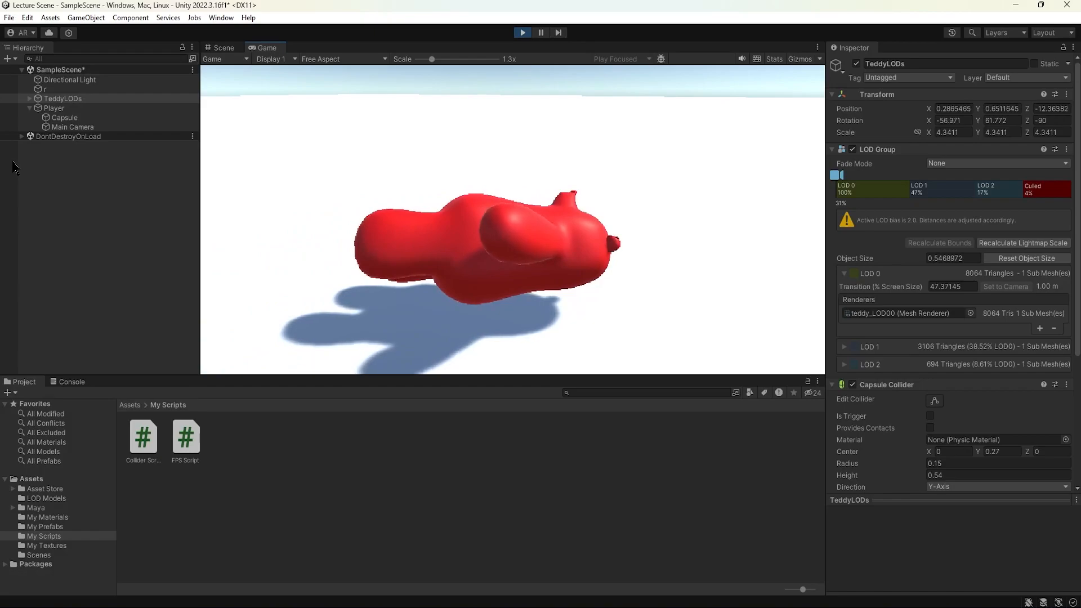
{"action": "key", "text": "w"}
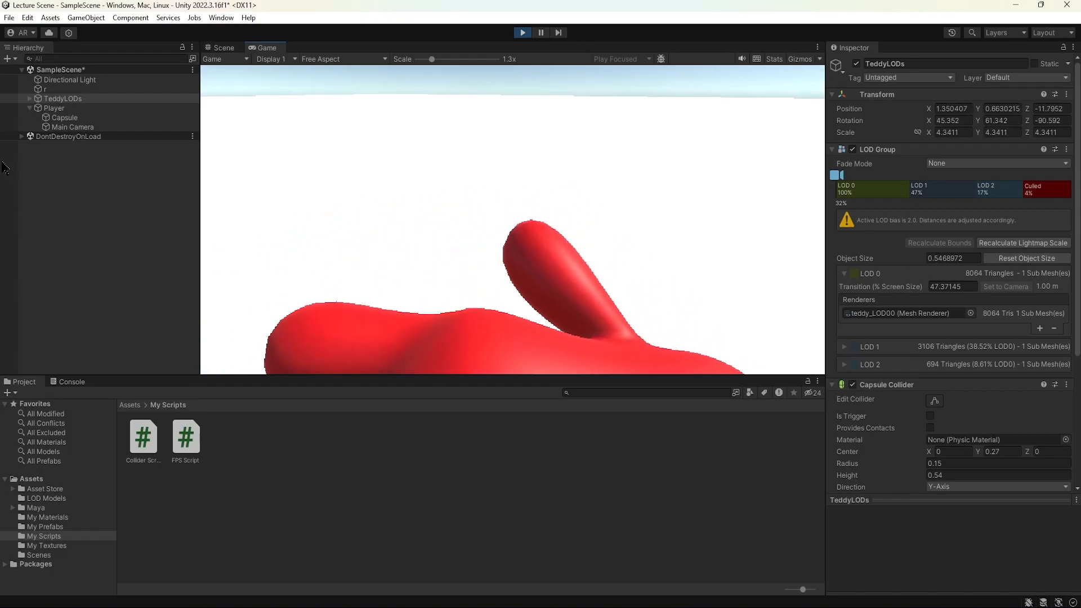
{"action": "key", "text": "w"}
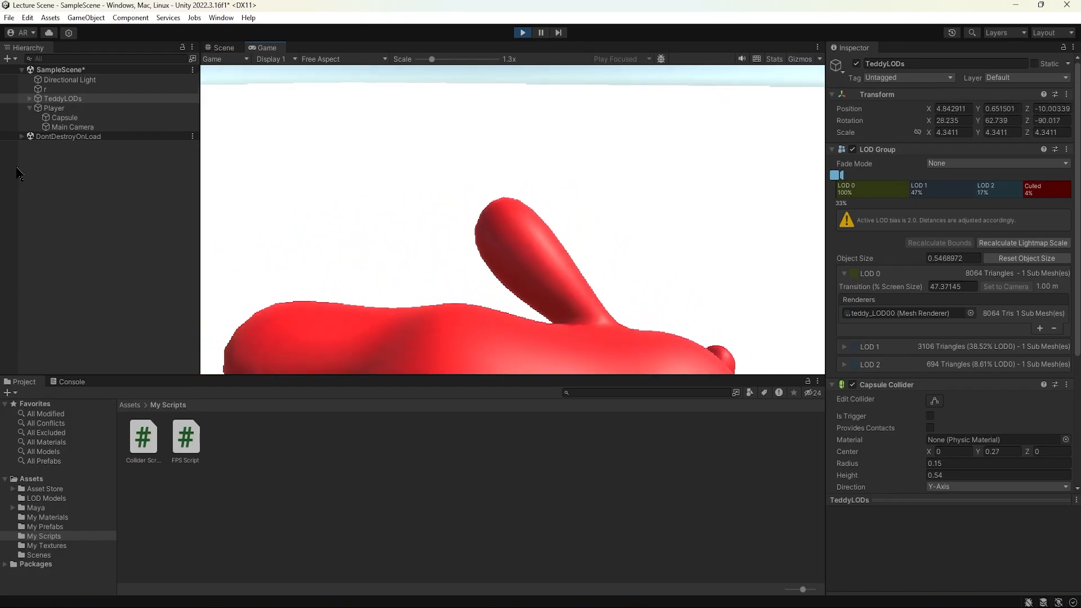
{"action": "key", "text": "s"}
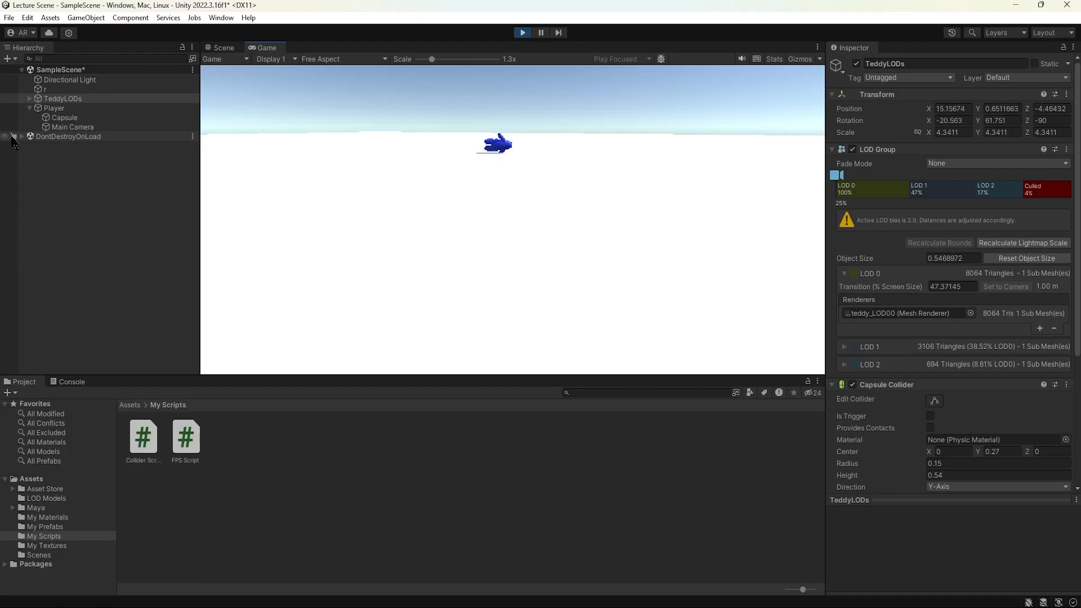
Exit Play mode and select TeddyLODs in the hierarchy.
{"action": "left_click", "coordinate": [523, 32]}
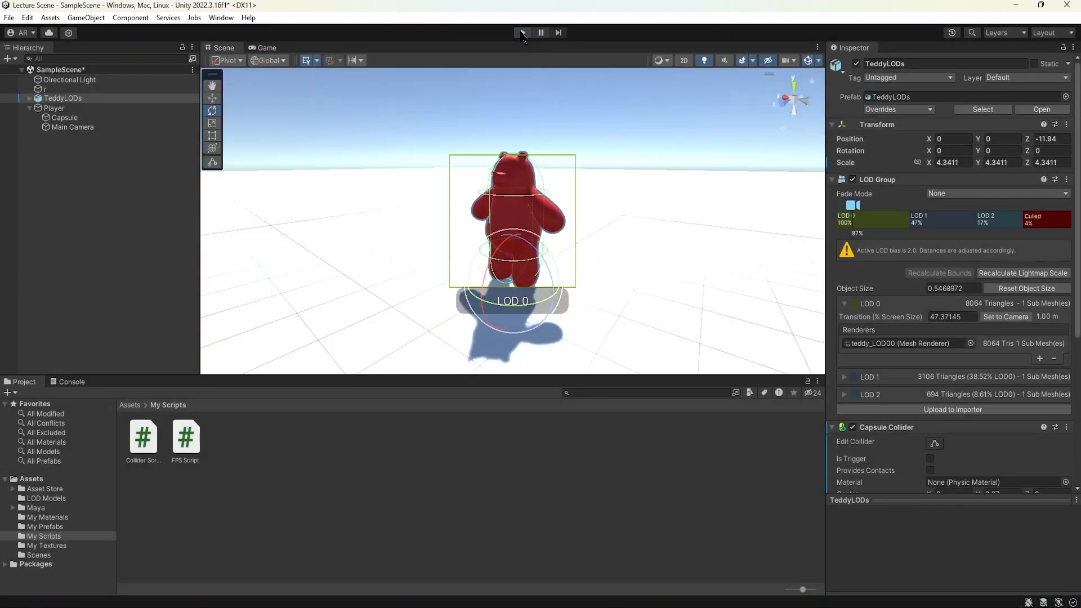
{"action": "left_click", "coordinate": [123, 195]}
{"action": "left_click", "coordinate": [63, 98]}
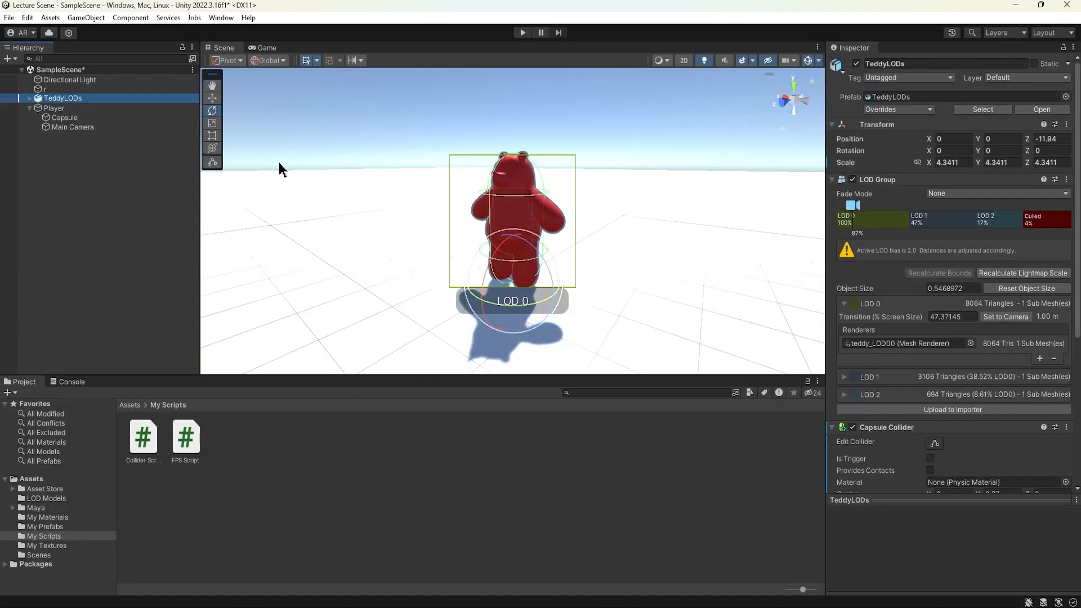
Remove the Capsule Collider component from TeddyLODs.
{"action": "scroll", "coordinate": [929, 431], "scroll_direction": "down", "scroll_amount": 6}
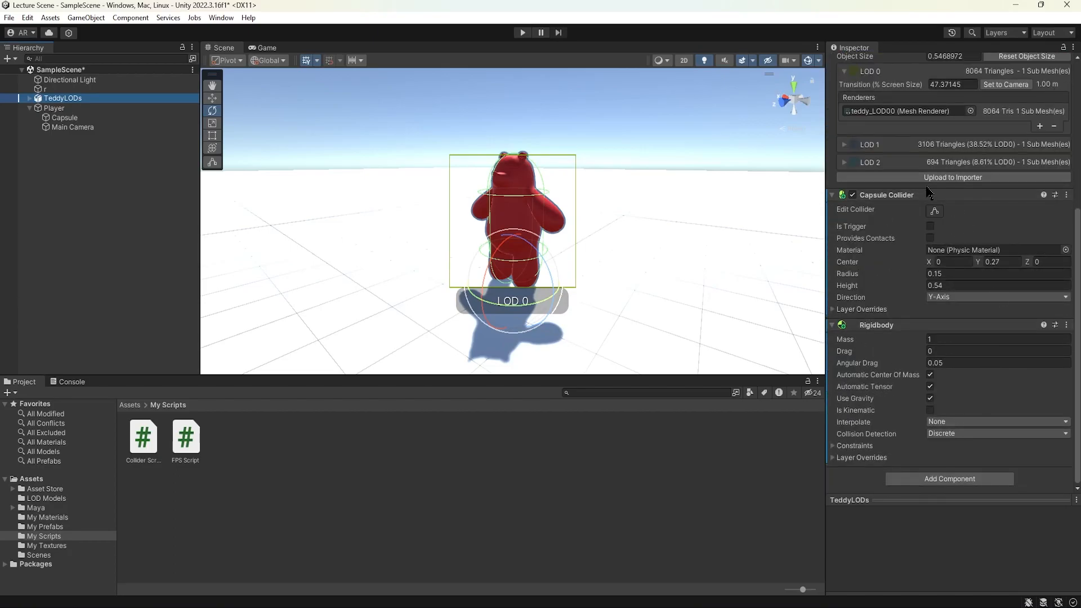
{"action": "left_click", "coordinate": [1066, 195]}
{"action": "left_click", "coordinate": [1012, 265]}
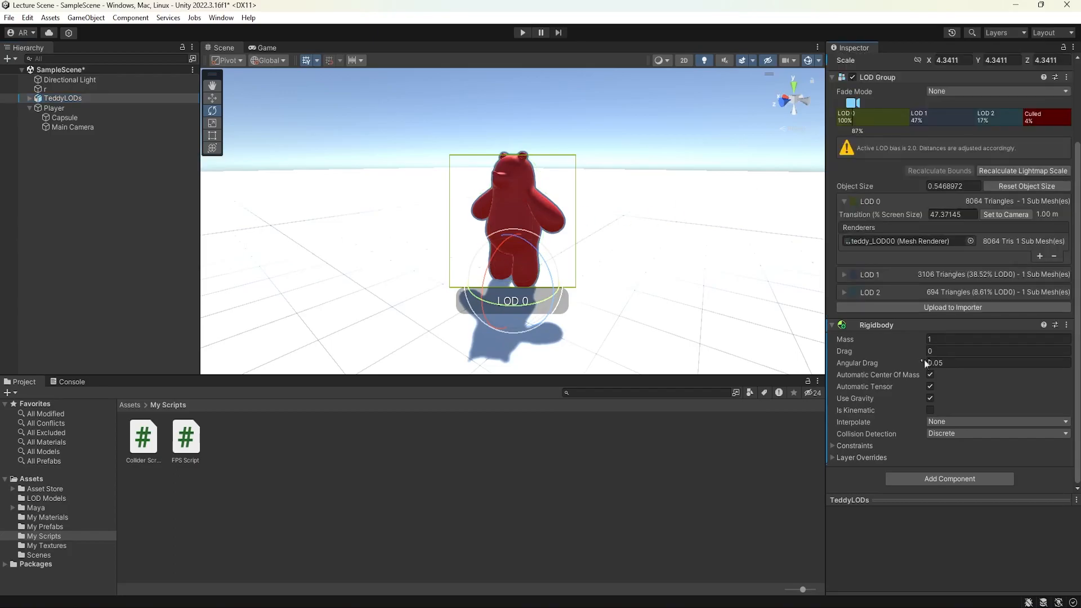
Add a Mesh Collider component to TeddyLODs, place it above the Rigidbody, and enable Convex.
{"action": "left_click", "coordinate": [949, 479]}
{"action": "scroll", "coordinate": [918, 487], "scroll_direction": "down", "scroll_amount": 3}
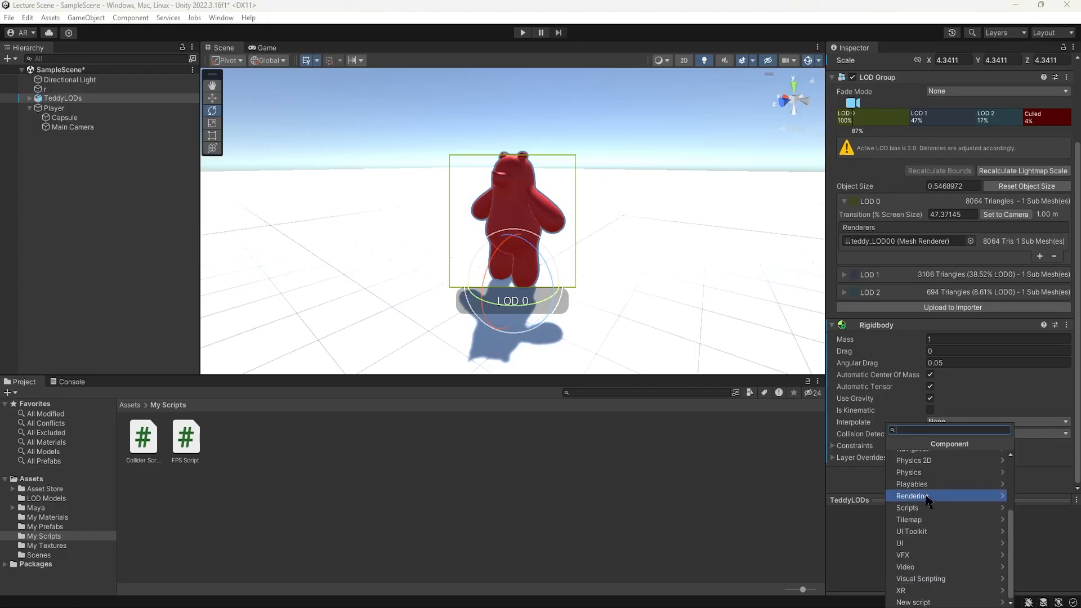
{"action": "left_click", "coordinate": [918, 473]}
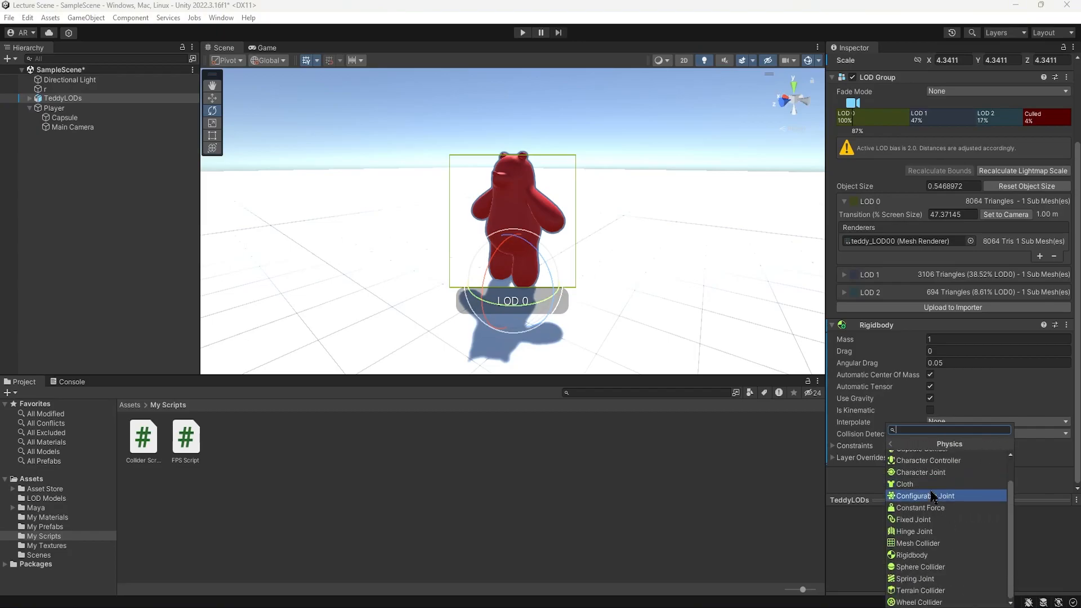
{"action": "left_click", "coordinate": [939, 543]}
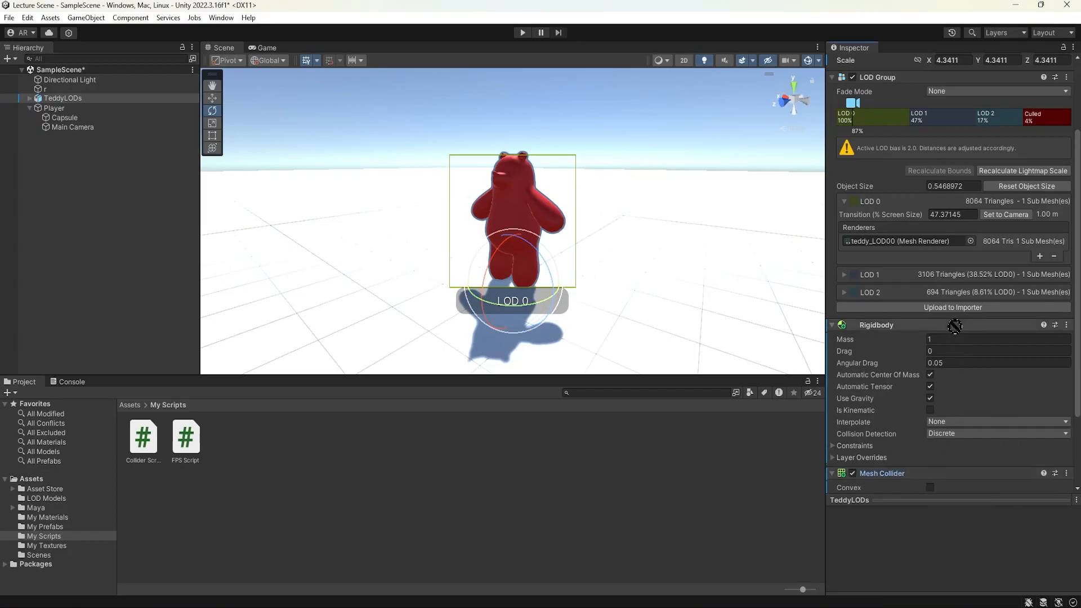
{"action": "left_click_drag", "start_coordinate": [952, 317], "coordinate": [950, 322]}
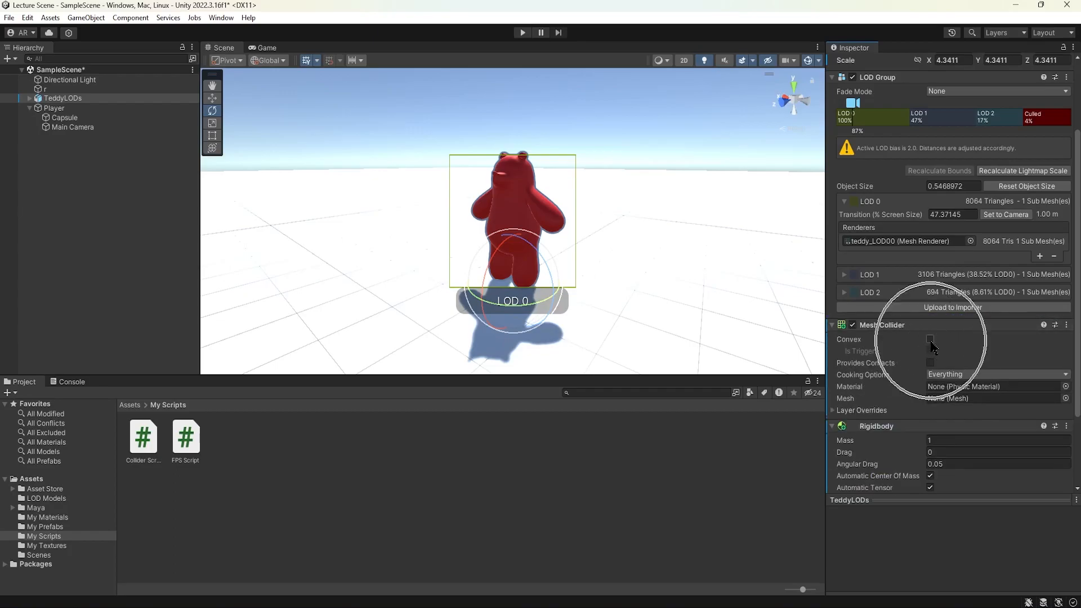
{"action": "left_click", "coordinate": [931, 340]}
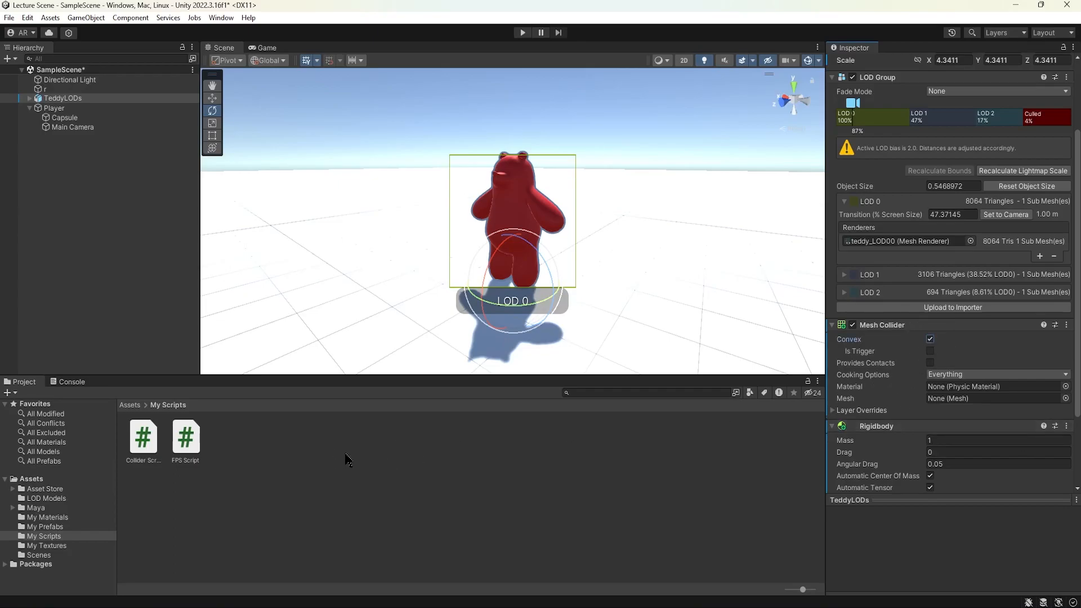
Lock the inspector on TeddyLODs and assign the teddy_LOD00 mesh from the LOD Models folder to the Mesh Collider's Mesh.
{"action": "left_click", "coordinate": [46, 499]}
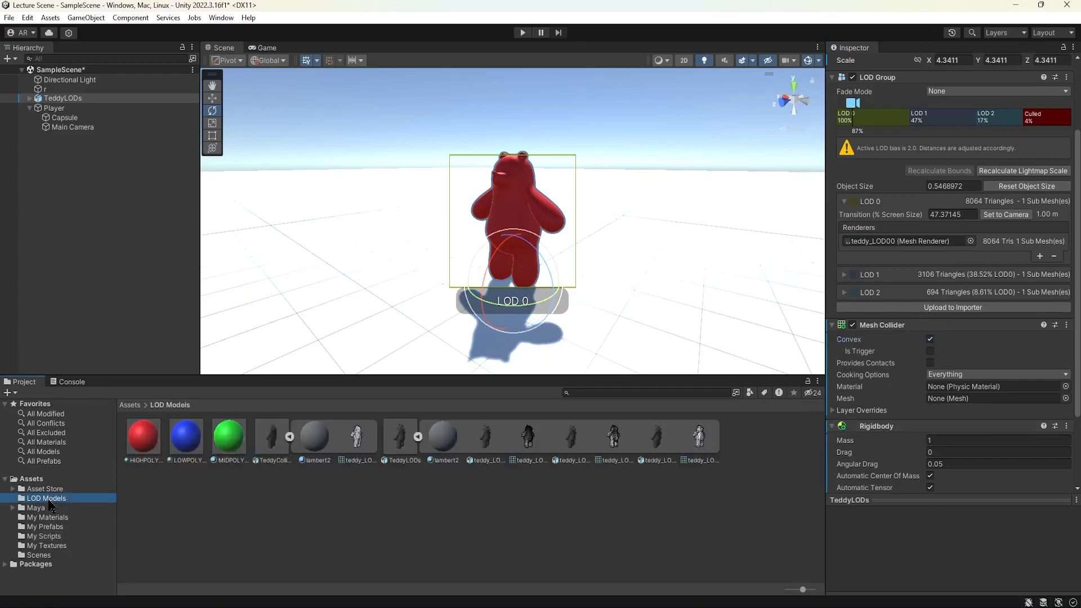
{"action": "left_click", "coordinate": [289, 437]}
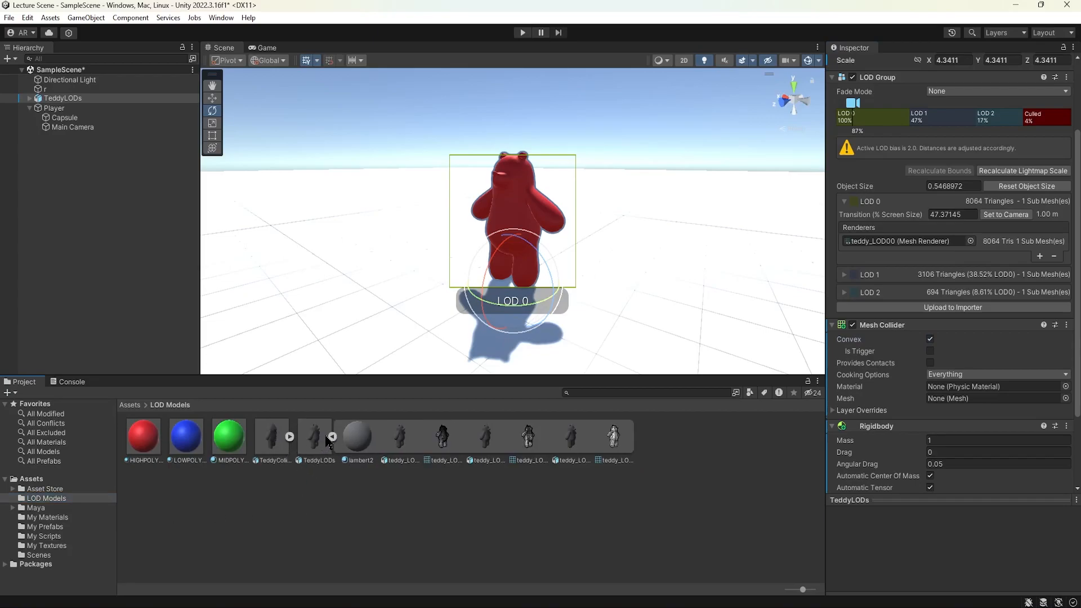
{"action": "left_click", "coordinate": [454, 447]}
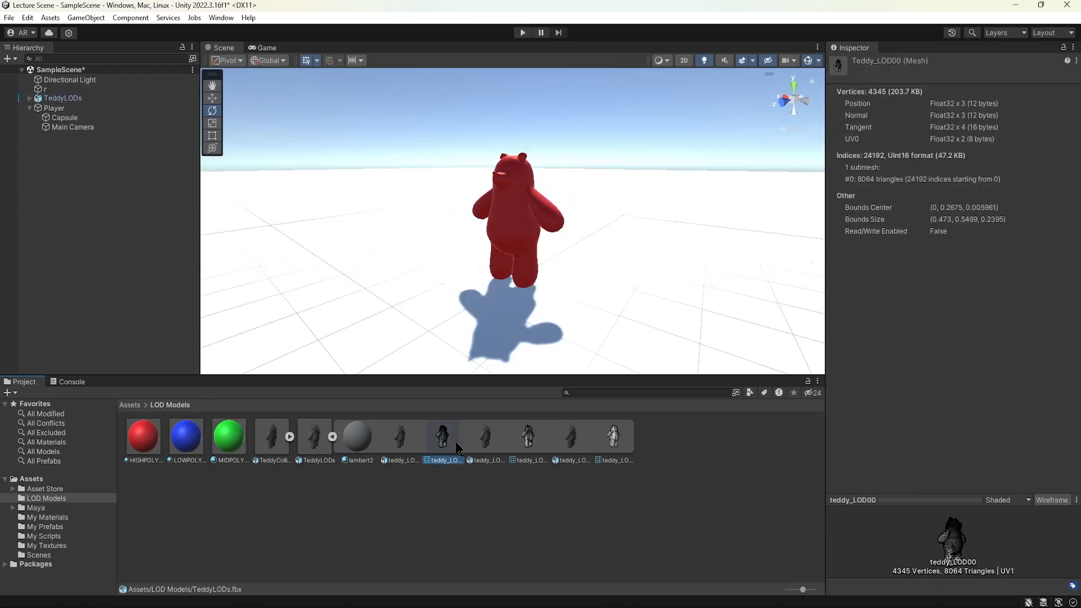
{"action": "left_click", "coordinate": [53, 98]}
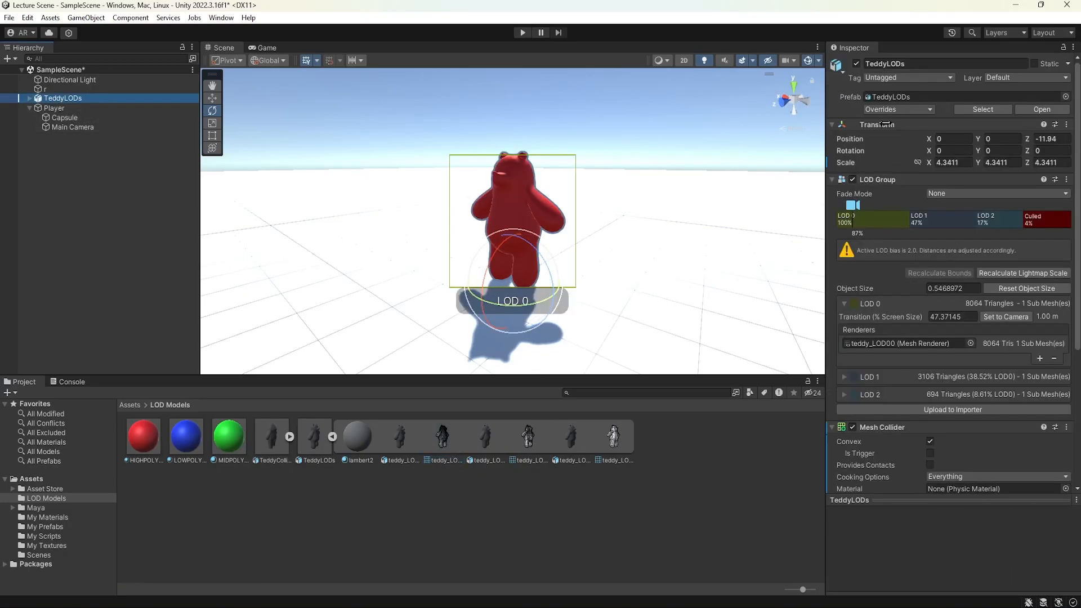
{"action": "left_click", "coordinate": [1063, 47]}
{"action": "scroll", "coordinate": [952, 253], "scroll_direction": "down", "scroll_amount": 3}
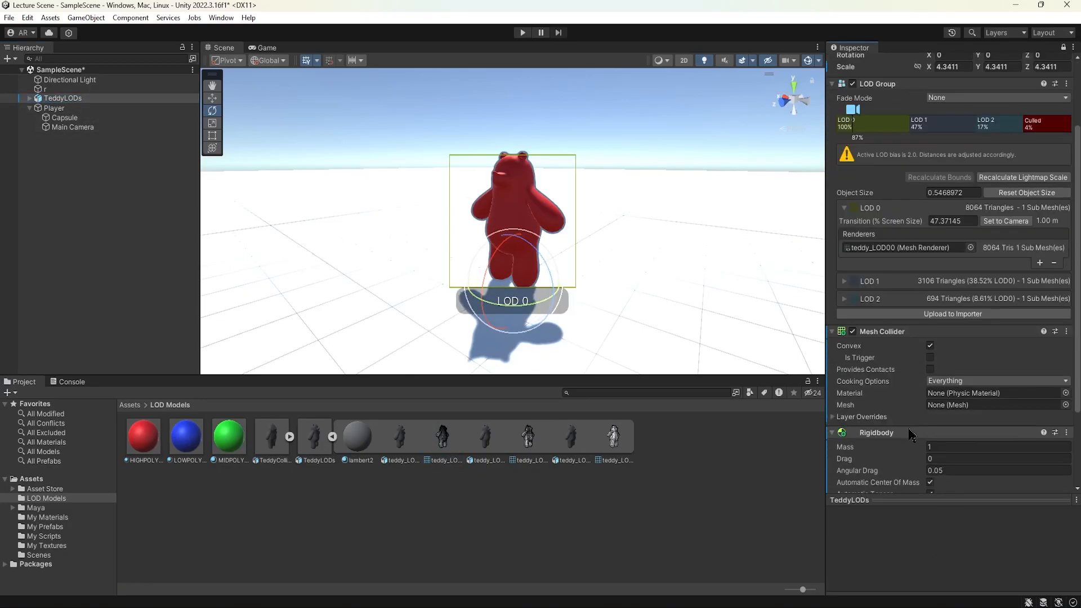
{"action": "left_click", "coordinate": [443, 444]}
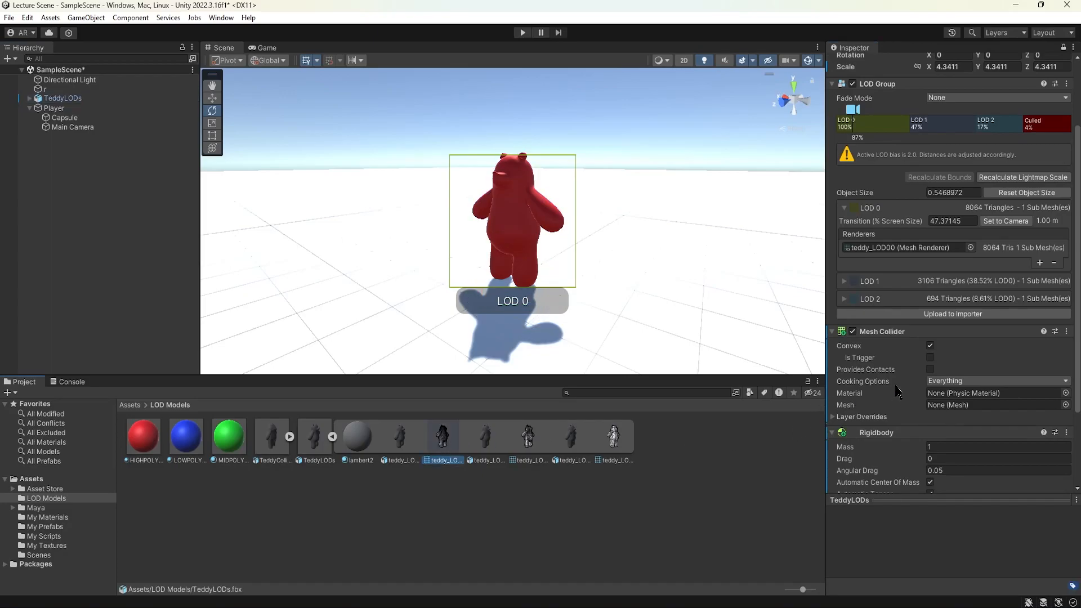
{"action": "scroll", "coordinate": [897, 390], "scroll_direction": "down", "scroll_amount": 2}
{"action": "left_click_drag", "start_coordinate": [817, 395], "coordinate": [964, 343]}
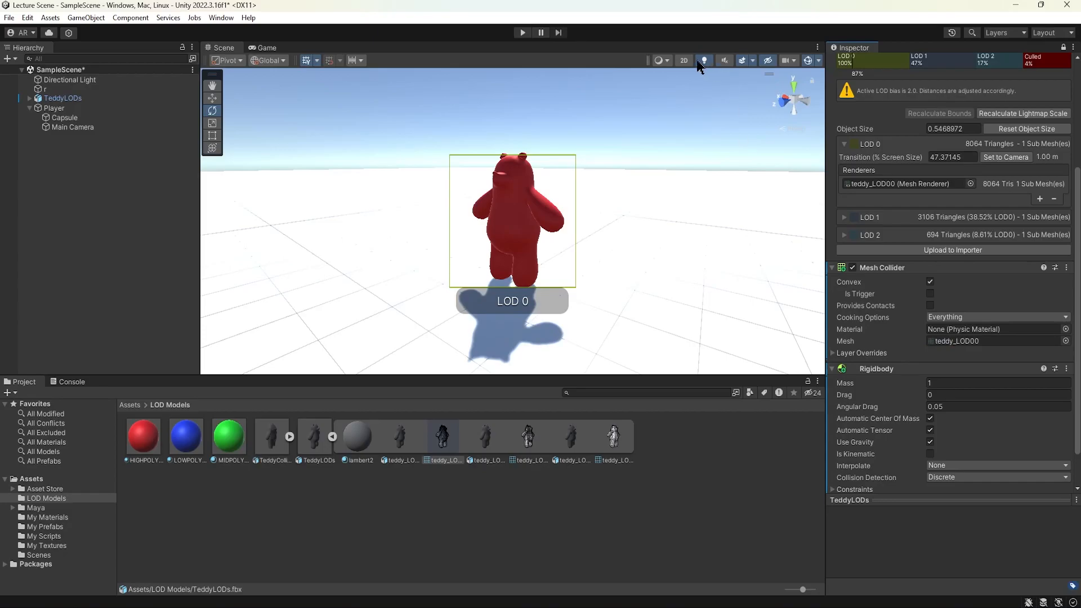
Enter Play mode, walk the player into the bear to knock it over, and exit Play mode.
{"action": "left_click", "coordinate": [523, 32]}
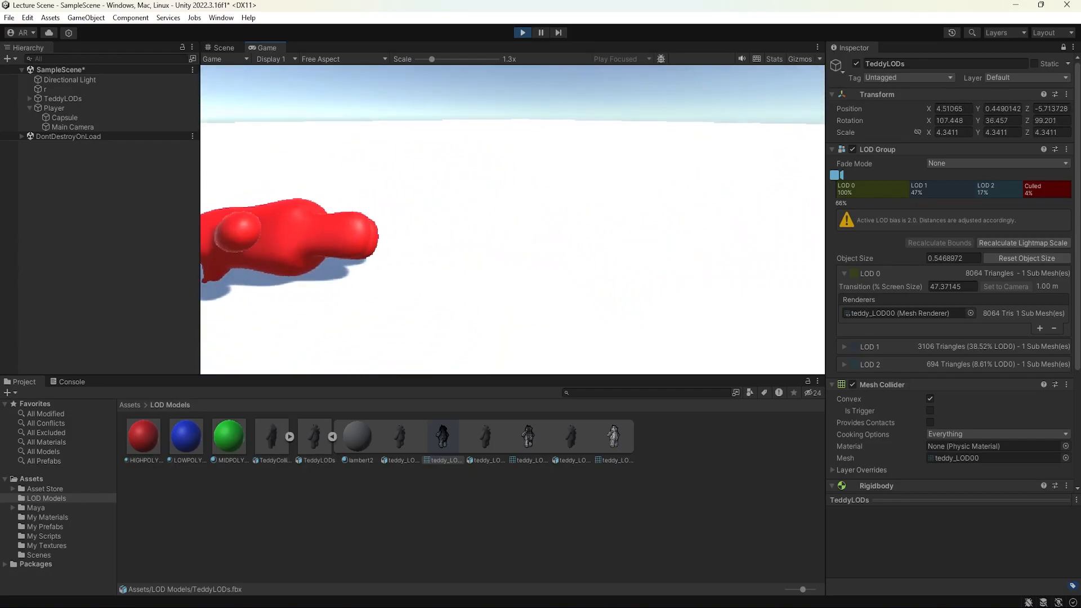
{"action": "key", "text": "w"}
{"action": "key", "text": "s"}
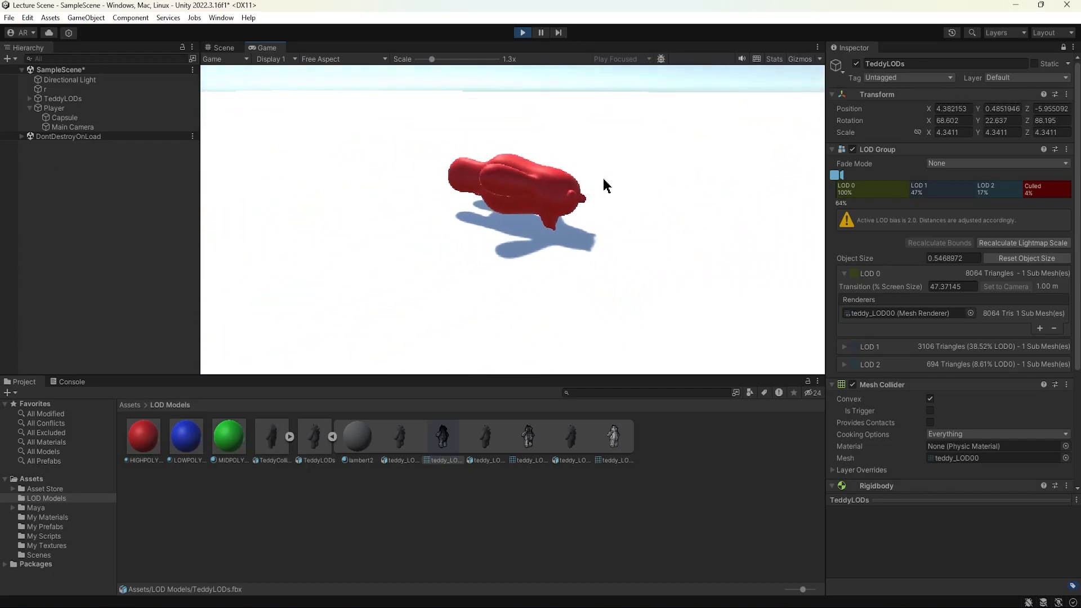
{"action": "key", "text": "w"}
{"action": "key", "text": "s"}
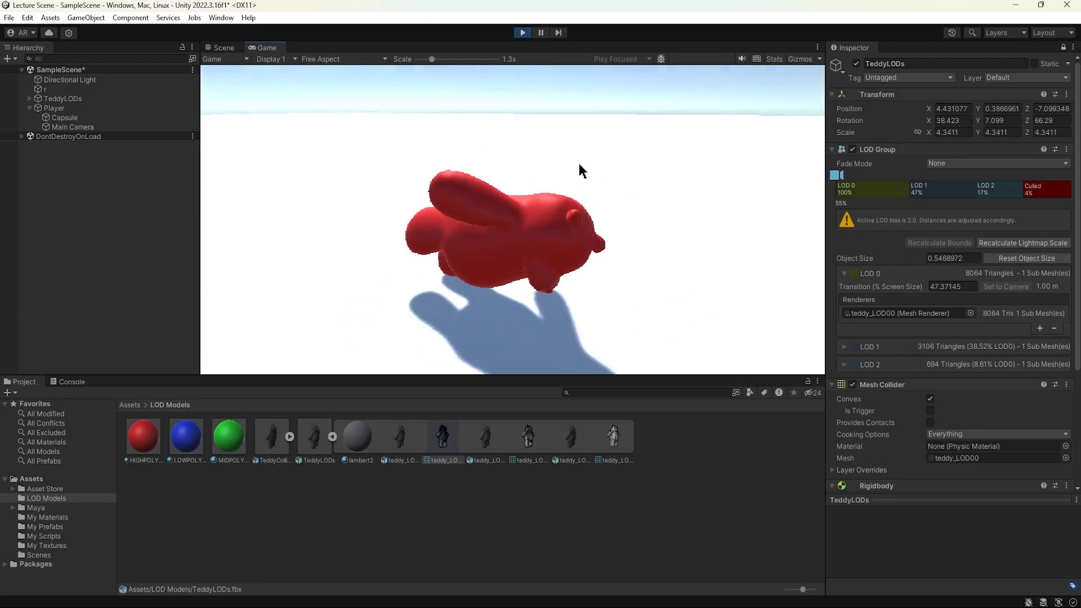
{"action": "key", "text": "ctrl+p"}
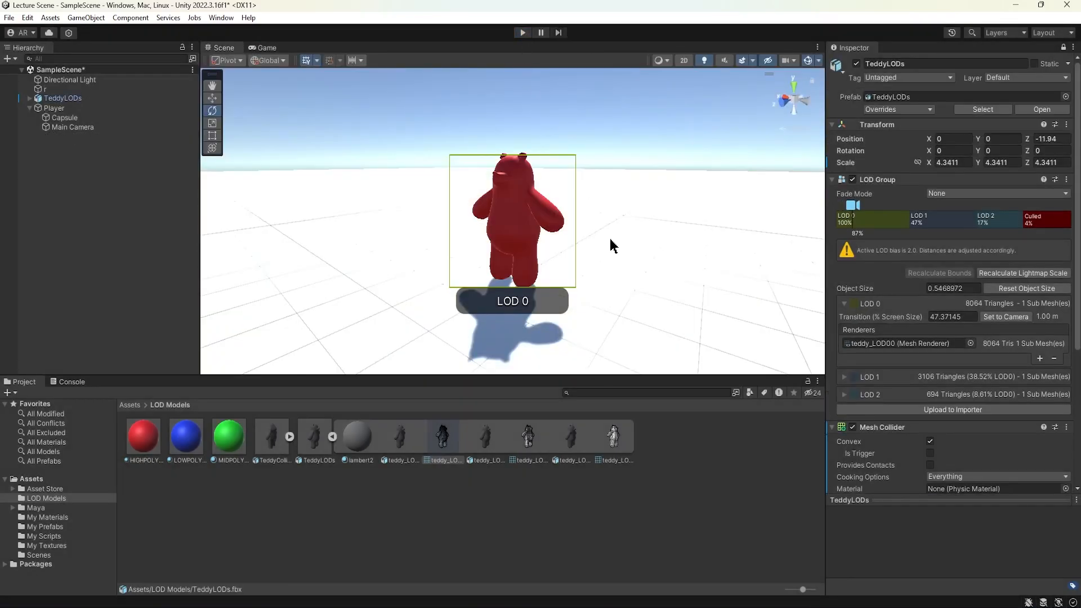
Expand the TeddyLODs model in the LOD Models folder to view its meshes.
{"action": "scroll", "coordinate": [902, 335], "scroll_direction": "down", "scroll_amount": 3}
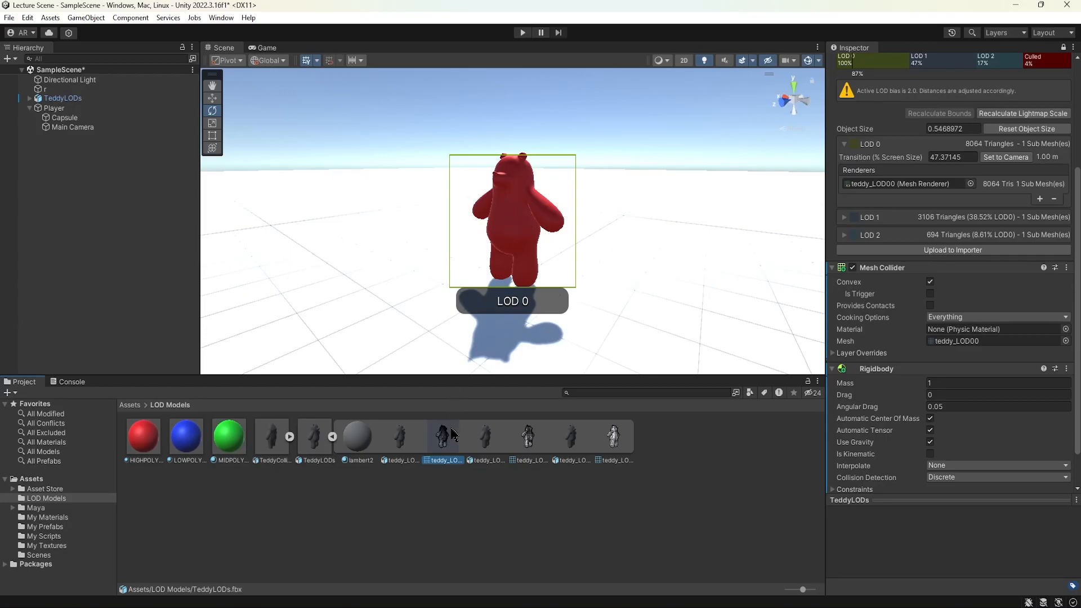
{"action": "left_click", "coordinate": [289, 437]}
{"action": "right_click_drag", "start_coordinate": [543, 245], "coordinate": [571, 251], "text": "alt"}
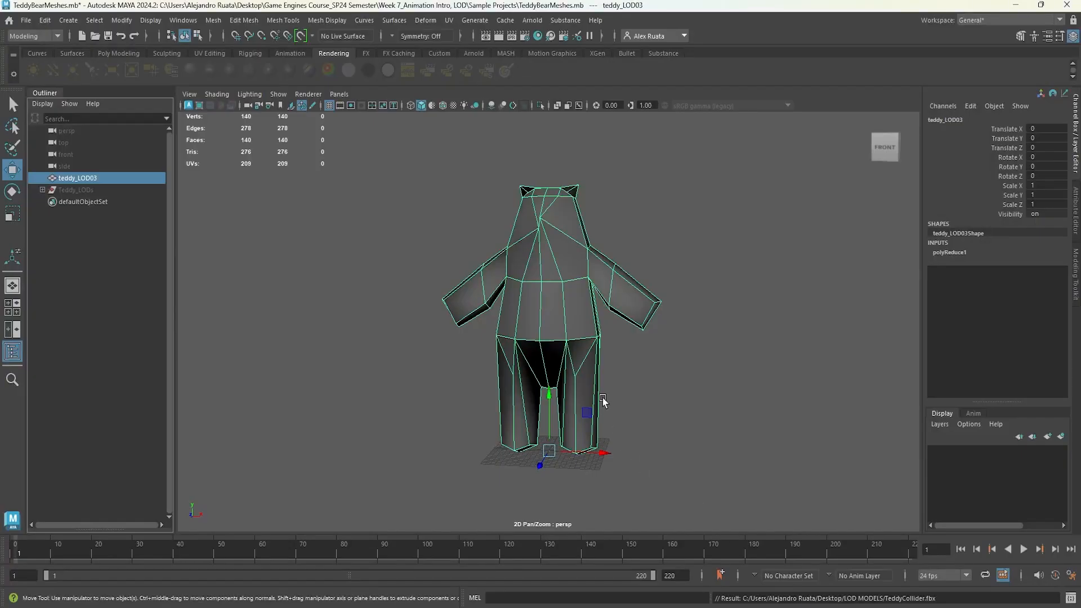
{"action": "left_click_drag", "start_coordinate": [604, 401], "coordinate": [558, 401], "text": "alt"}
{"action": "left_click", "coordinate": [116, 240]}
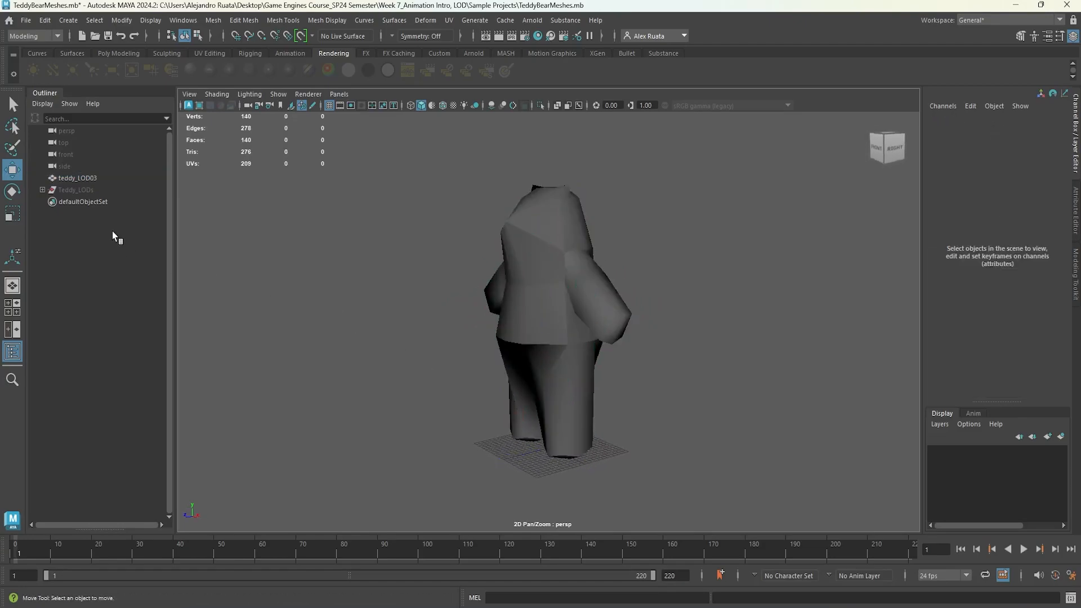
{"action": "left_click", "coordinate": [89, 192]}
{"action": "key", "text": "ctrl+d"}
{"action": "left_click_drag", "start_coordinate": [379, 313], "coordinate": [235, 324], "text": "alt"}
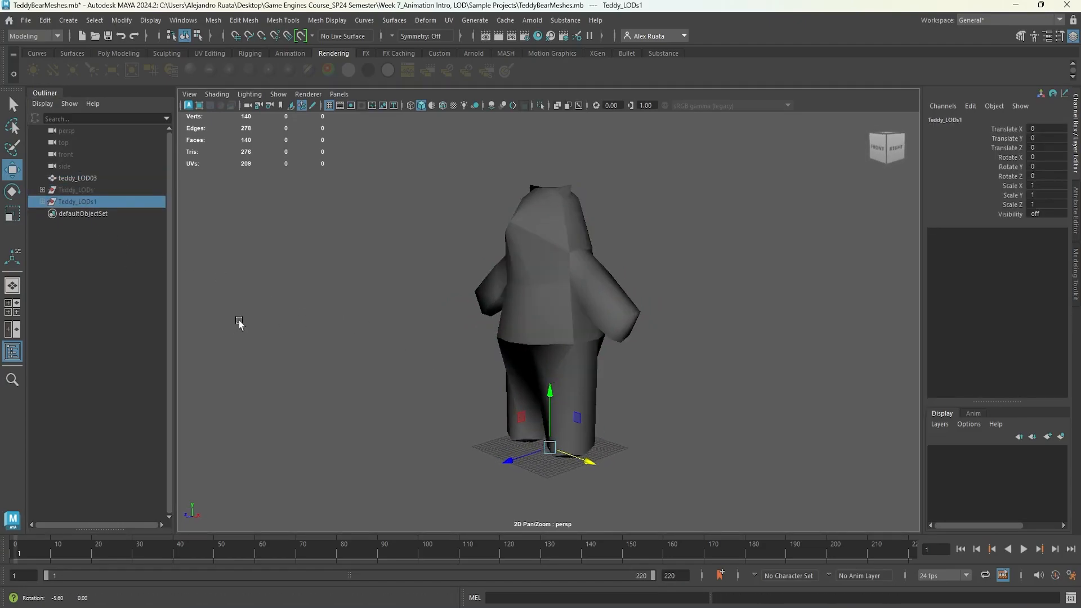
{"action": "key", "text": "Delete"}
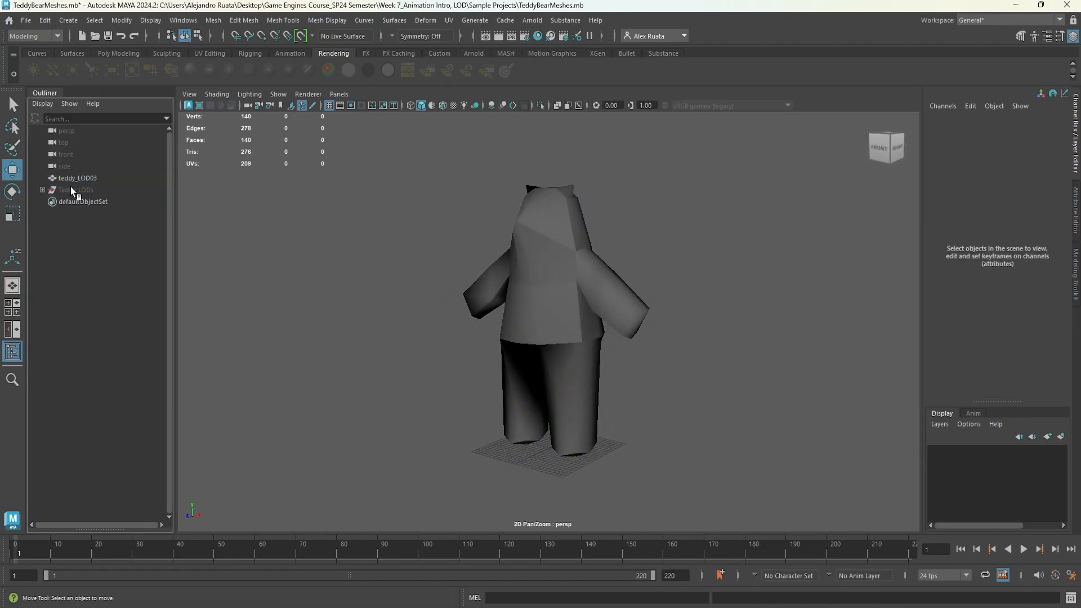
Show the Teddy_LODs group and move it and teddy_LOD02 apart beside the low-poly bear.
{"action": "left_click", "coordinate": [73, 191]}
{"action": "key", "text": "shift+h"}
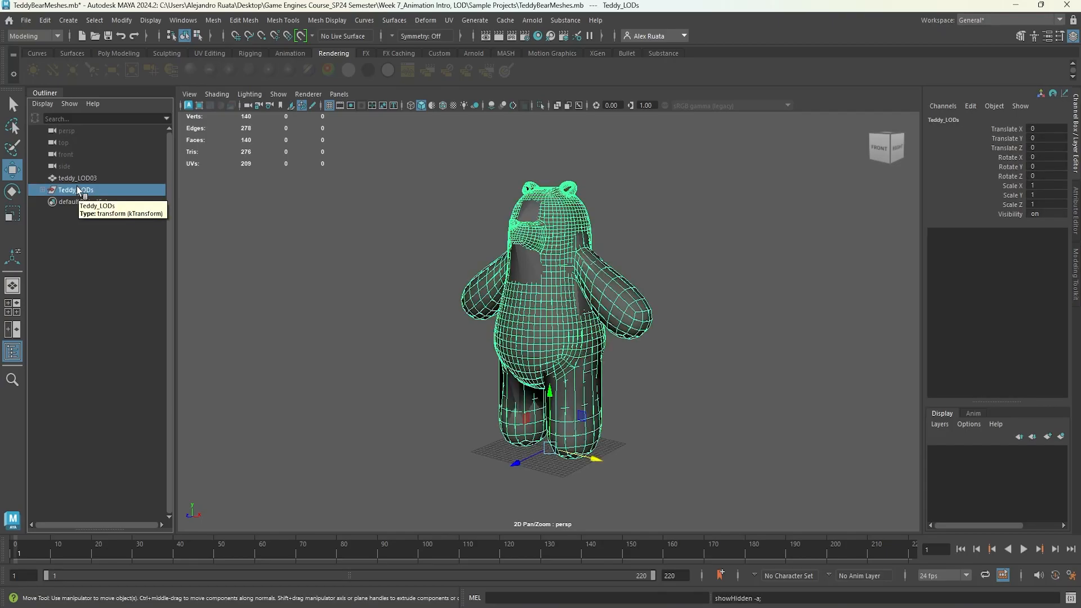
{"action": "left_click_drag", "start_coordinate": [539, 323], "coordinate": [613, 349], "text": "alt"}
{"action": "left_click_drag", "start_coordinate": [600, 427], "coordinate": [369, 420]}
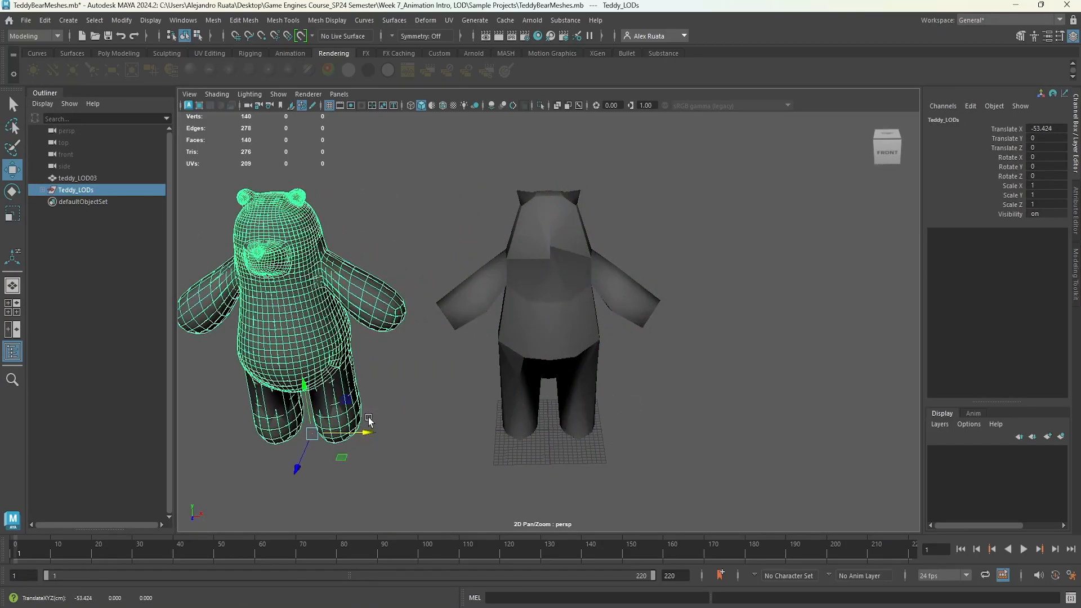
{"action": "left_click", "coordinate": [43, 190]}
{"action": "left_click", "coordinate": [84, 226]}
{"action": "left_click_drag", "start_coordinate": [299, 247], "coordinate": [328, 273], "text": "alt"}
{"action": "left_click_drag", "start_coordinate": [366, 442], "coordinate": [596, 316]}
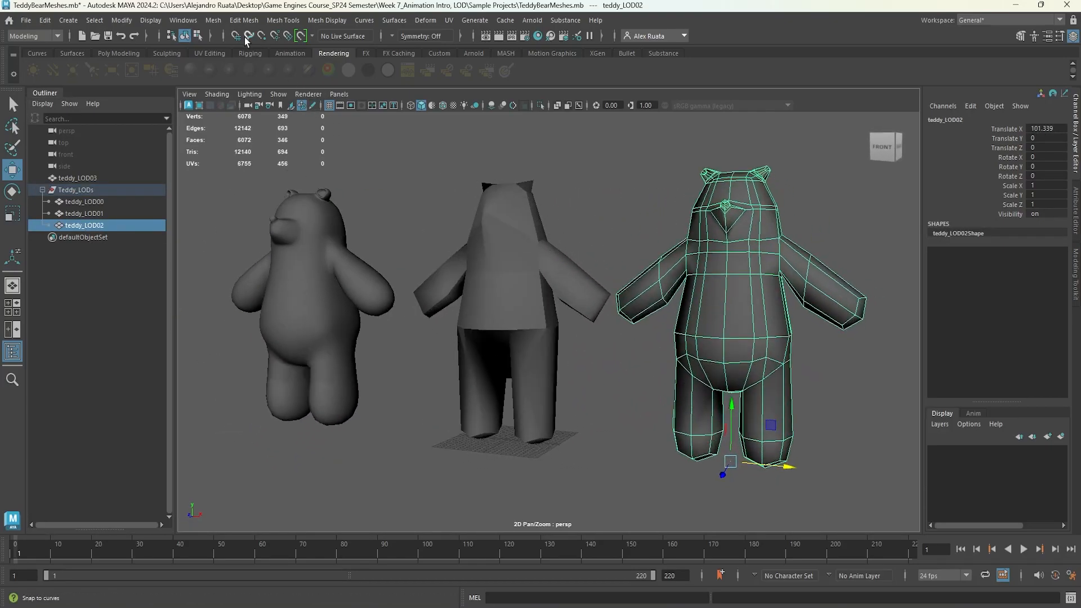
{"action": "left_click", "coordinate": [223, 23]}
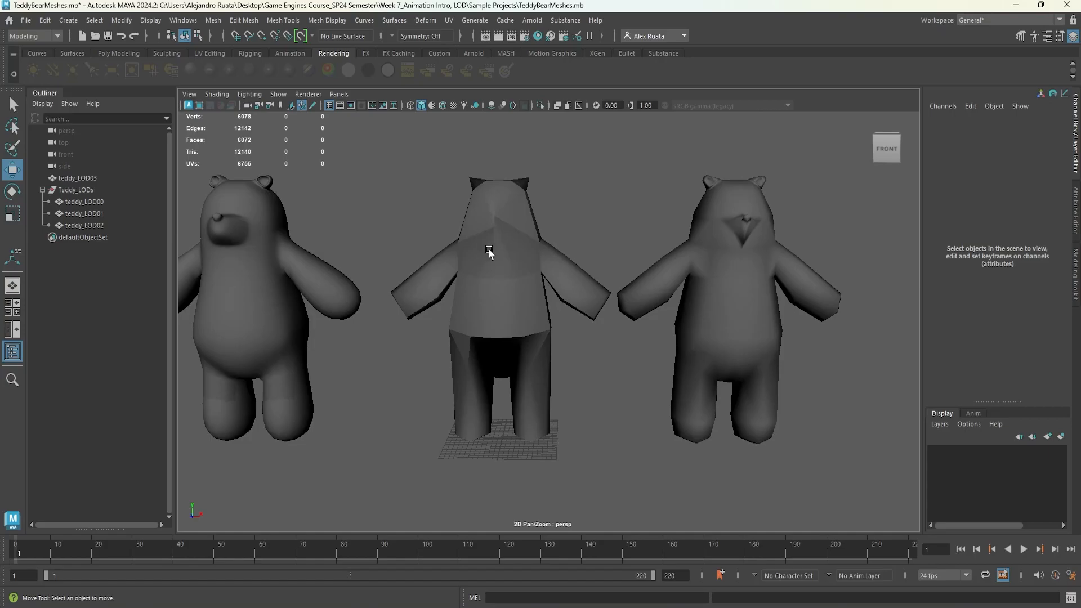
Undo the last five changes.
{"action": "key", "text": "ctrl+z"}
{"action": "key", "text": "ctrl+z"}
{"action": "key", "text": "ctrl+z"}
{"action": "key", "text": "ctrl+z"}
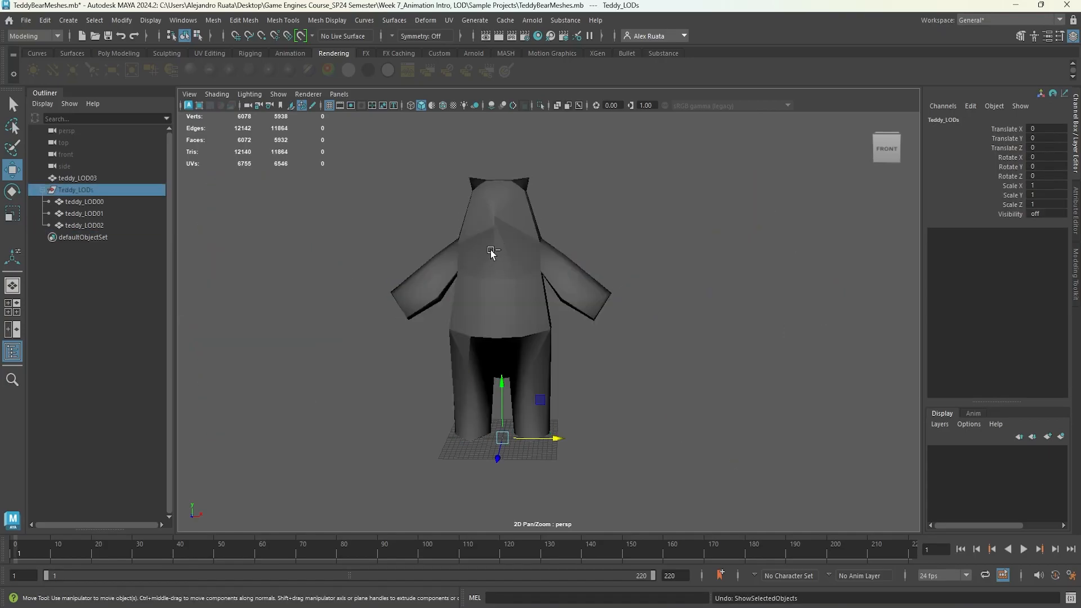
{"action": "key", "text": "ctrl+z"}
{"action": "key", "text": "ctrl+z"}
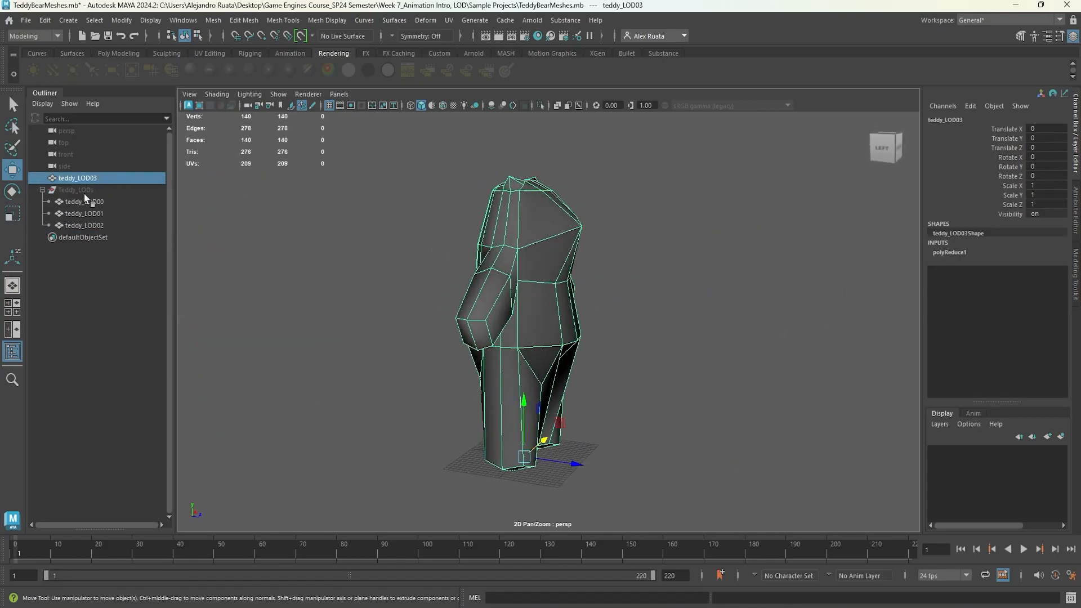
Isolate teddy_LOD03 by hiding the Teddy_LODs group and selecting teddy_LOD03.
{"action": "left_click", "coordinate": [84, 191]}
{"action": "key", "text": "shift+h"}
{"action": "left_click", "coordinate": [355, 331]}
{"action": "left_click_drag", "start_coordinate": [354, 330], "coordinate": [163, 333], "text": "alt"}
{"action": "left_click", "coordinate": [82, 195]}
{"action": "key", "text": "ctrl+h"}
{"action": "left_click", "coordinate": [78, 178]}
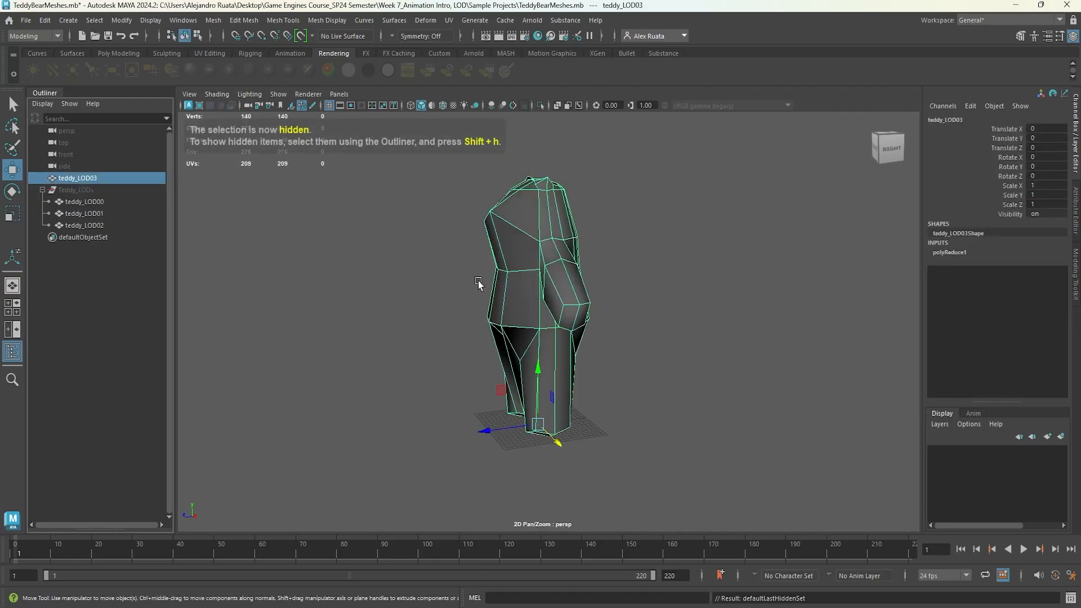
Orbit around teddy_LOD03 to inspect the low-poly bear mesh.
{"action": "left_click_drag", "start_coordinate": [387, 278], "coordinate": [429, 264], "text": "alt"}
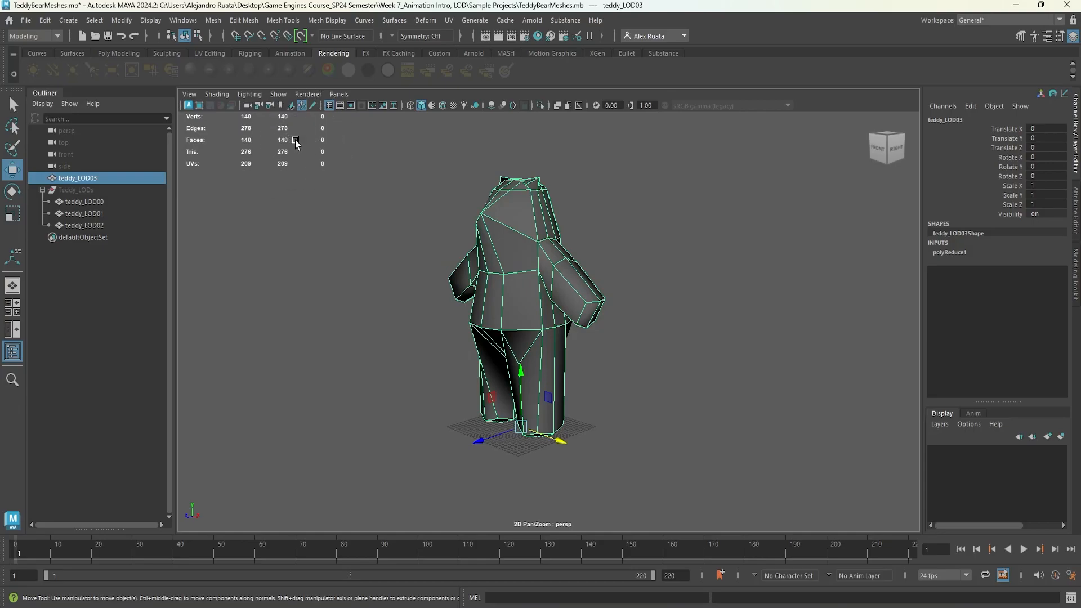
{"action": "left_click_drag", "start_coordinate": [410, 286], "coordinate": [493, 309], "text": "alt"}
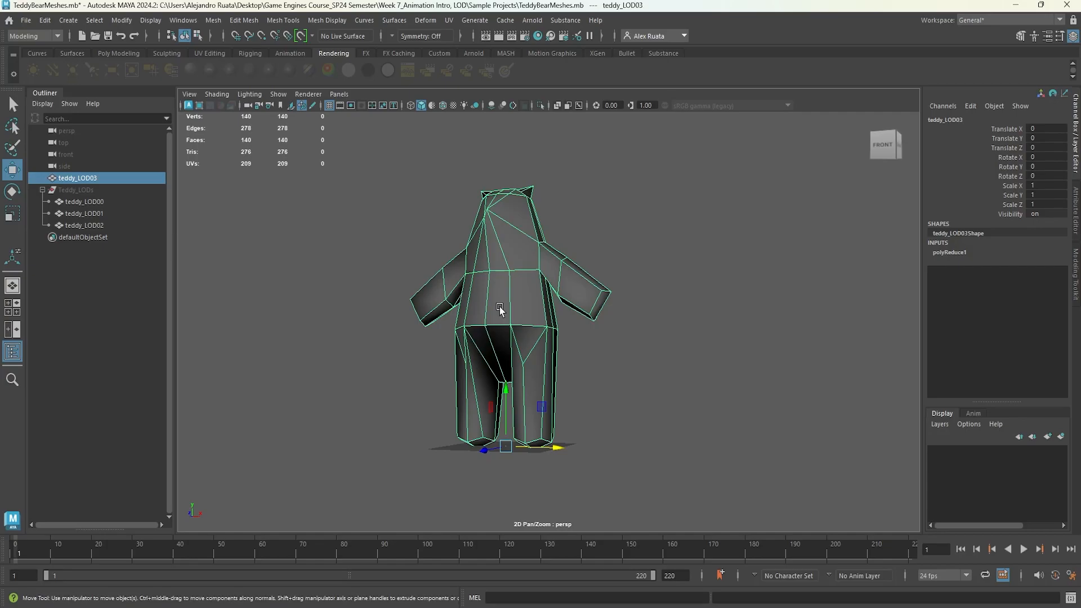
{"action": "left_click", "coordinate": [1018, 7]}
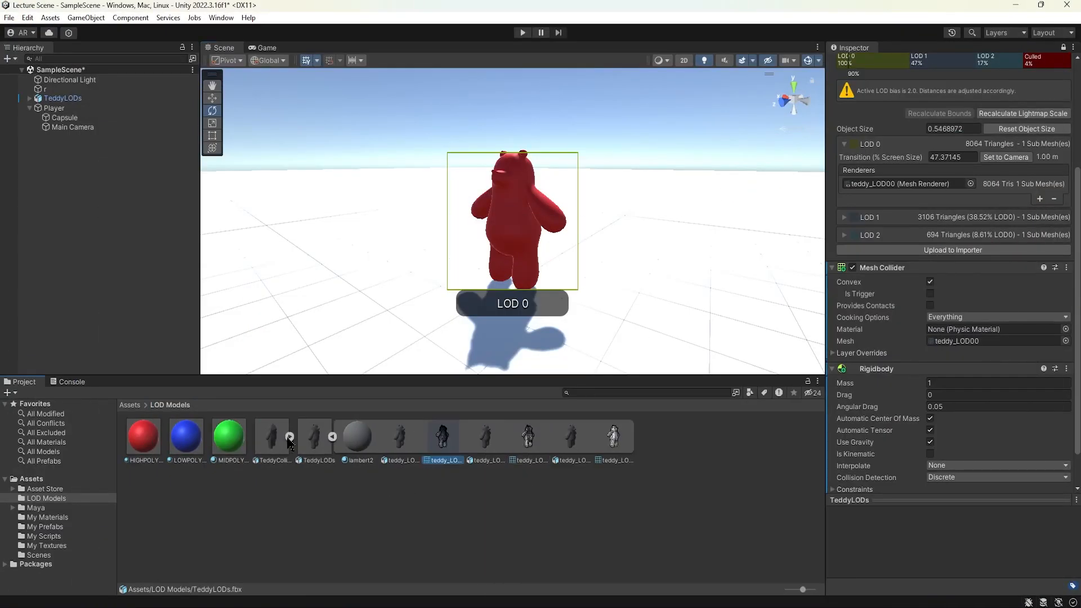
Switch to Maya and export the selected teddy_LOD03 over the TeddyCollider.fbx file in the LOD MODELS folder.
{"action": "left_click", "coordinate": [676, 605]}
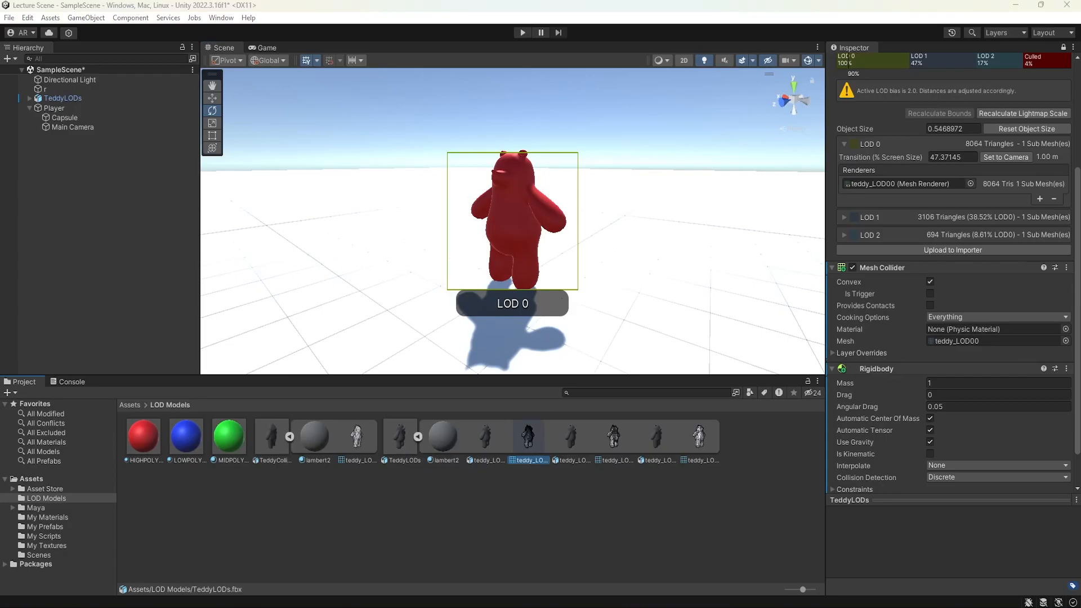
{"action": "left_click", "coordinate": [24, 22]}
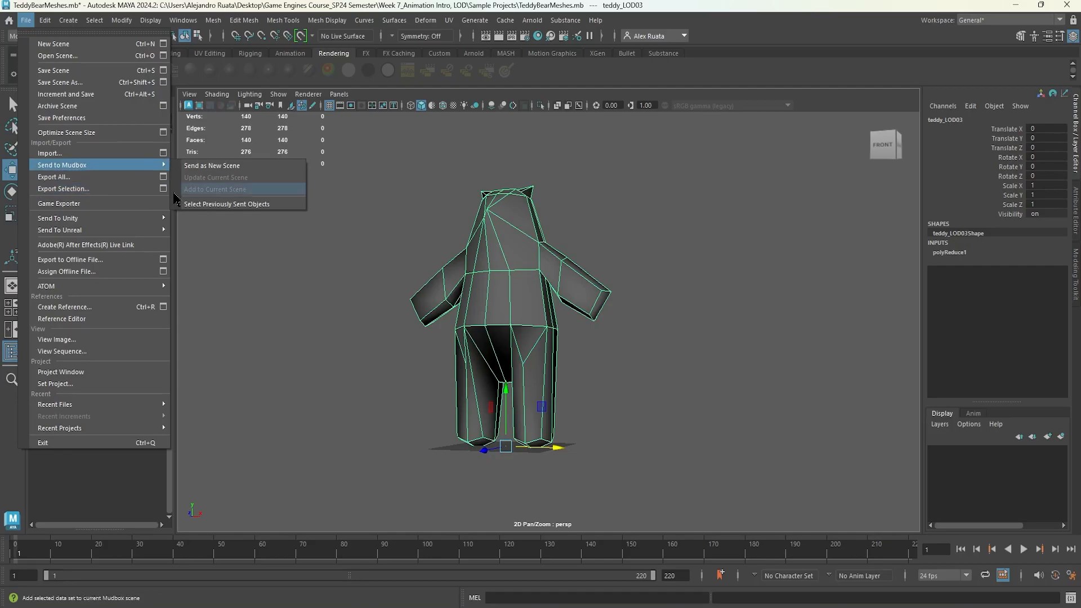
{"action": "left_click", "coordinate": [131, 192]}
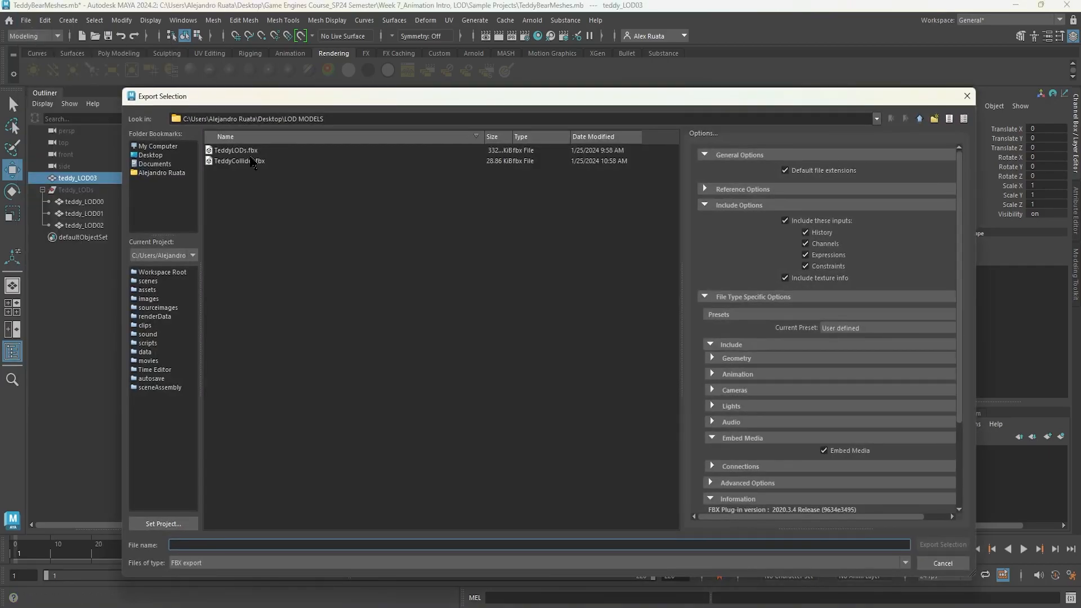
{"action": "left_click", "coordinate": [252, 162]}
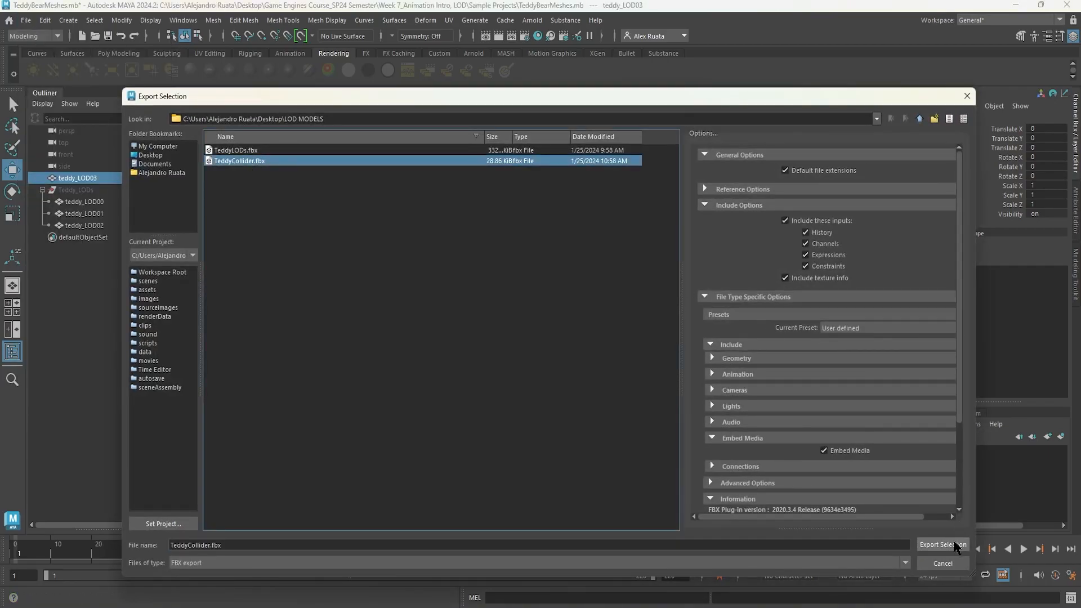
{"action": "left_click", "coordinate": [931, 544]}
{"action": "left_click", "coordinate": [572, 353]}
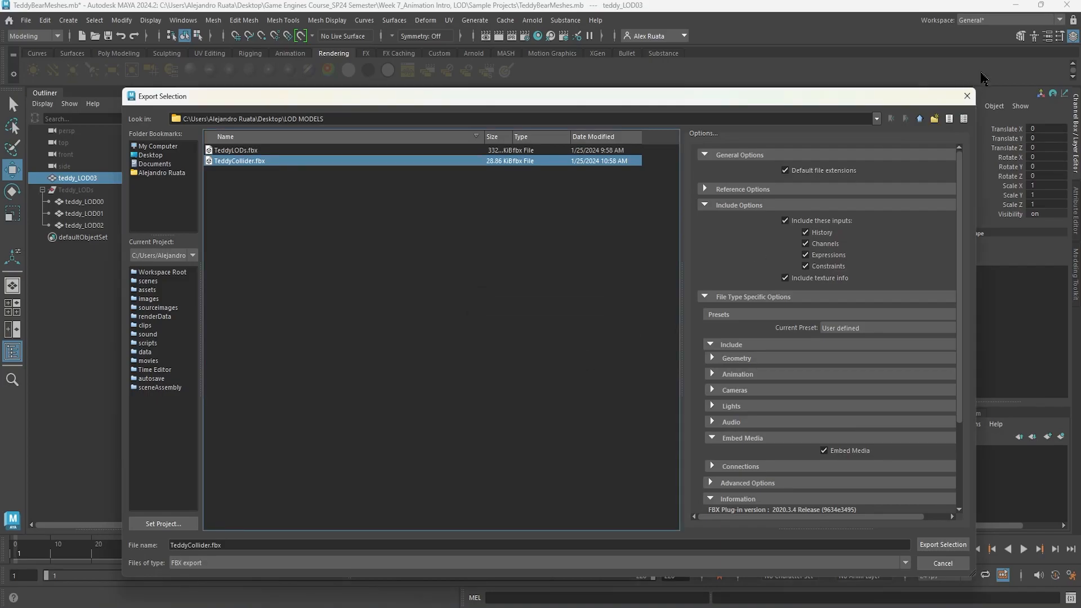
{"action": "left_click", "coordinate": [966, 97]}
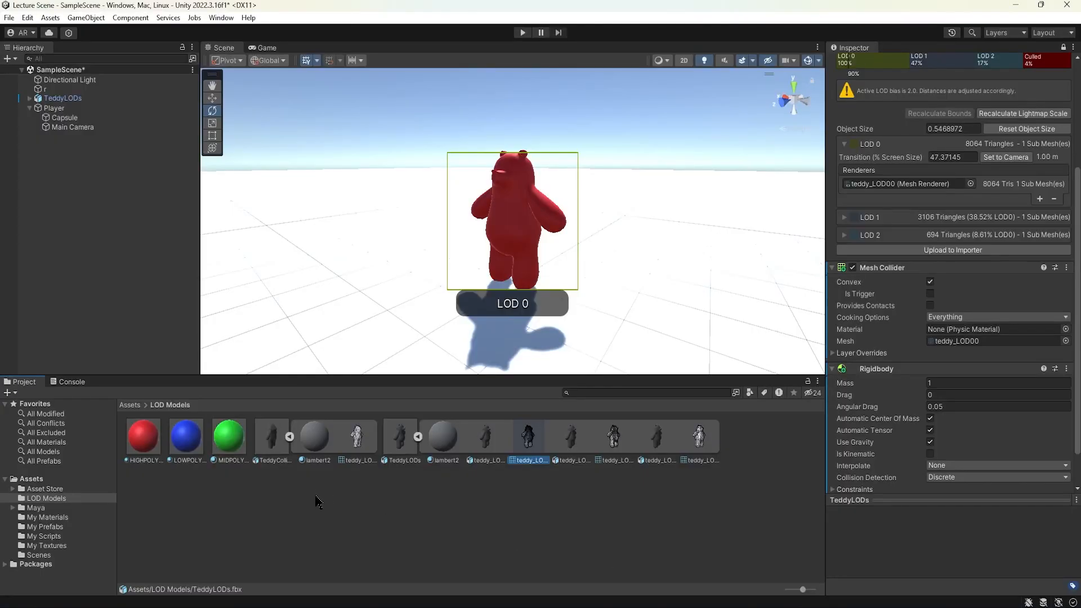
Back in Unity, assign the teddy_LOD03 mesh to the TeddyLODs Mesh Collider's Mesh field.
{"action": "left_click", "coordinate": [318, 501]}
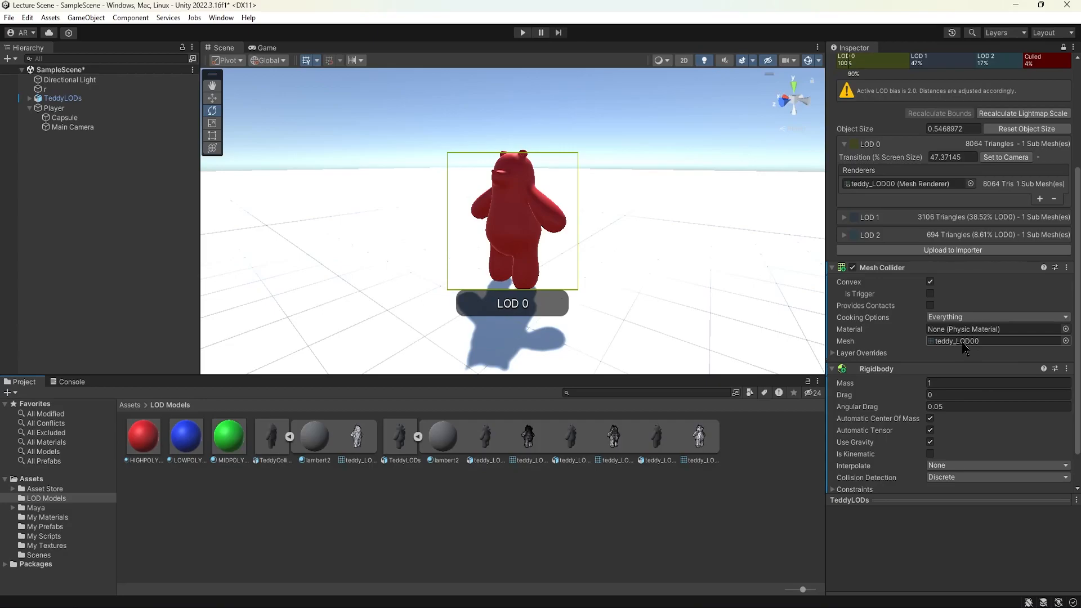
{"action": "left_click_drag", "start_coordinate": [370, 444], "coordinate": [968, 309]}
{"action": "scroll", "coordinate": [941, 337], "scroll_direction": "down", "scroll_amount": 1}
{"action": "left_click_drag", "start_coordinate": [599, 292], "coordinate": [546, 292], "text": "alt"}
Enter Play mode, walk the player into the teddy bear to test its collider, and exit Play mode.
{"action": "left_click", "coordinate": [523, 32]}
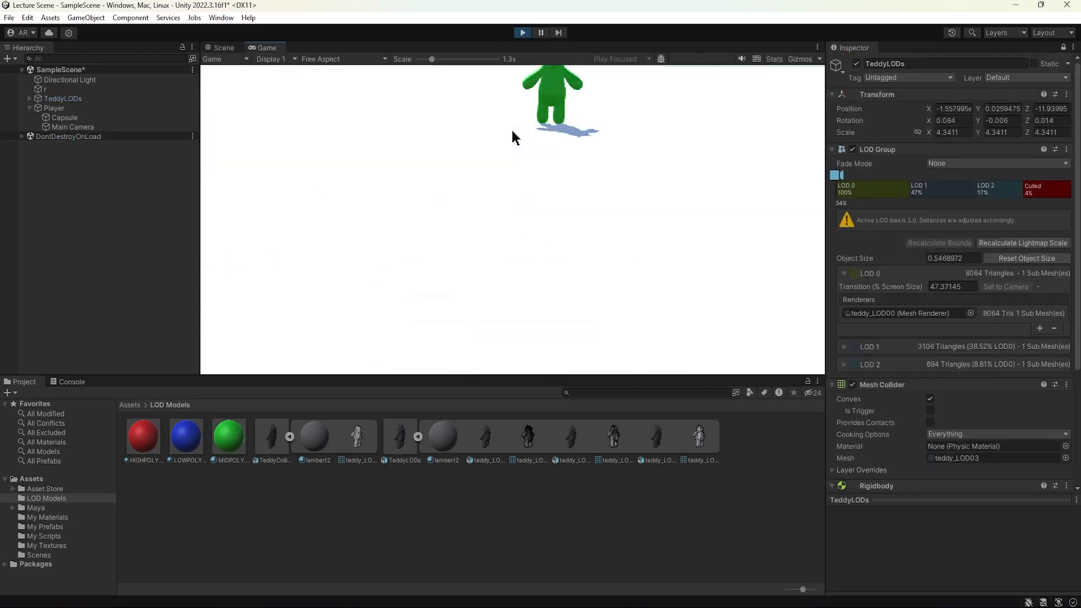
{"action": "key", "text": "w"}
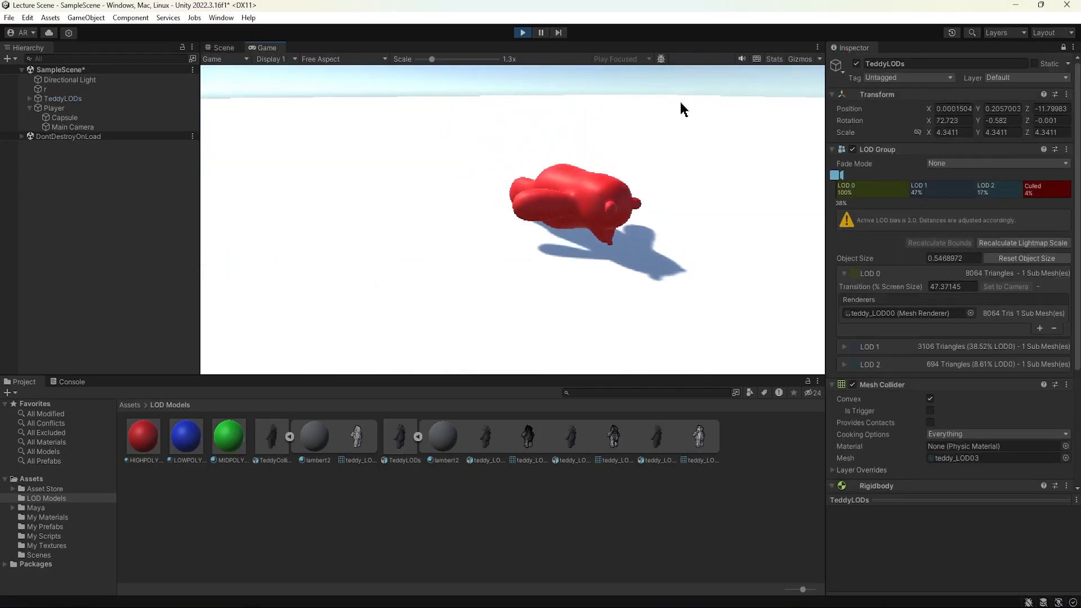
{"action": "key", "text": "w"}
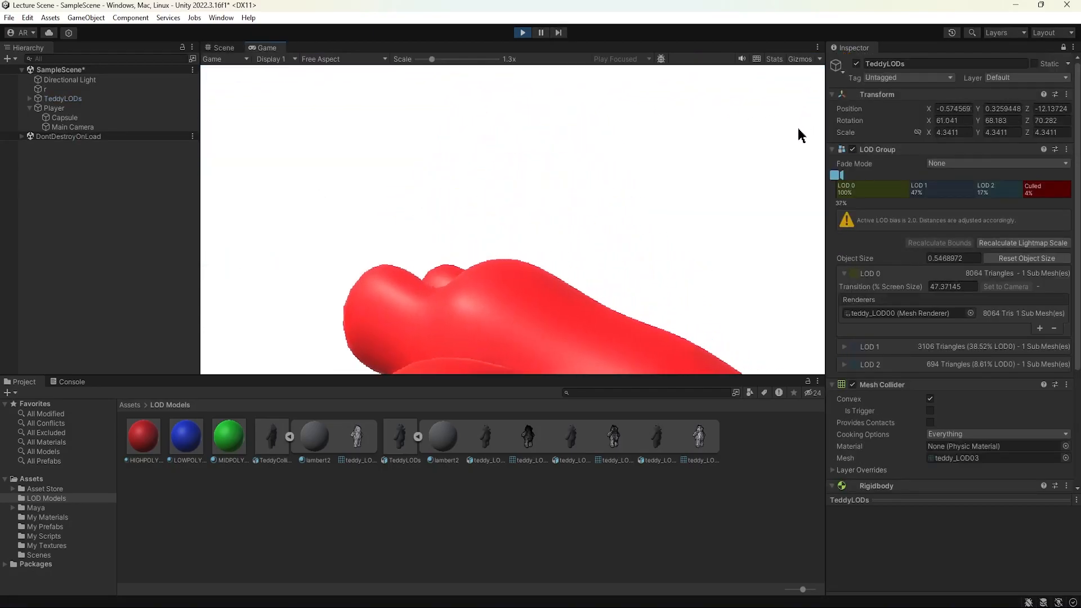
{"action": "key", "text": "w"}
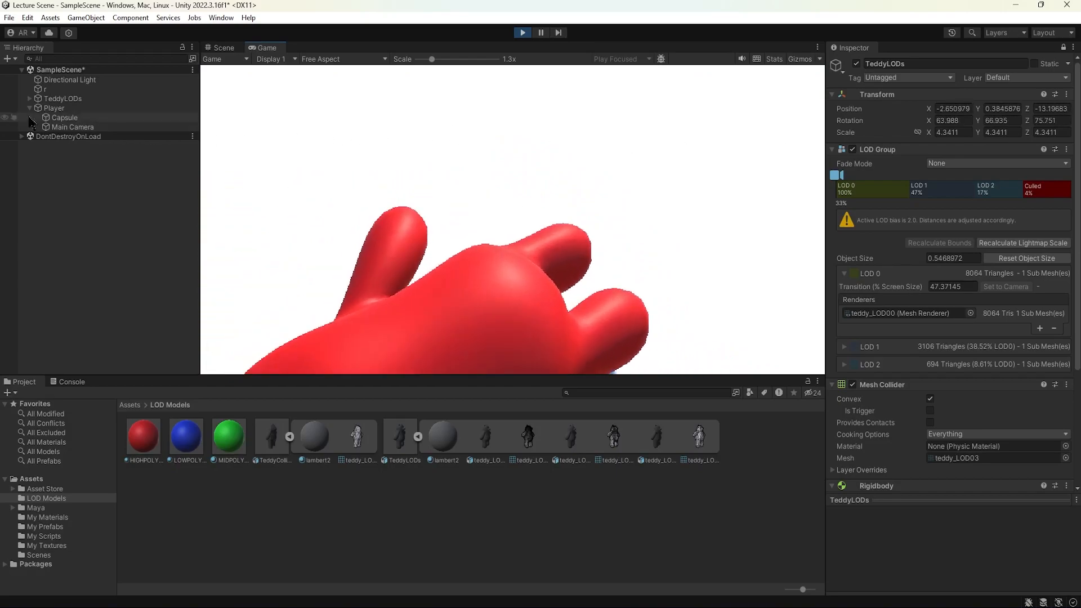
{"action": "key", "text": "w"}
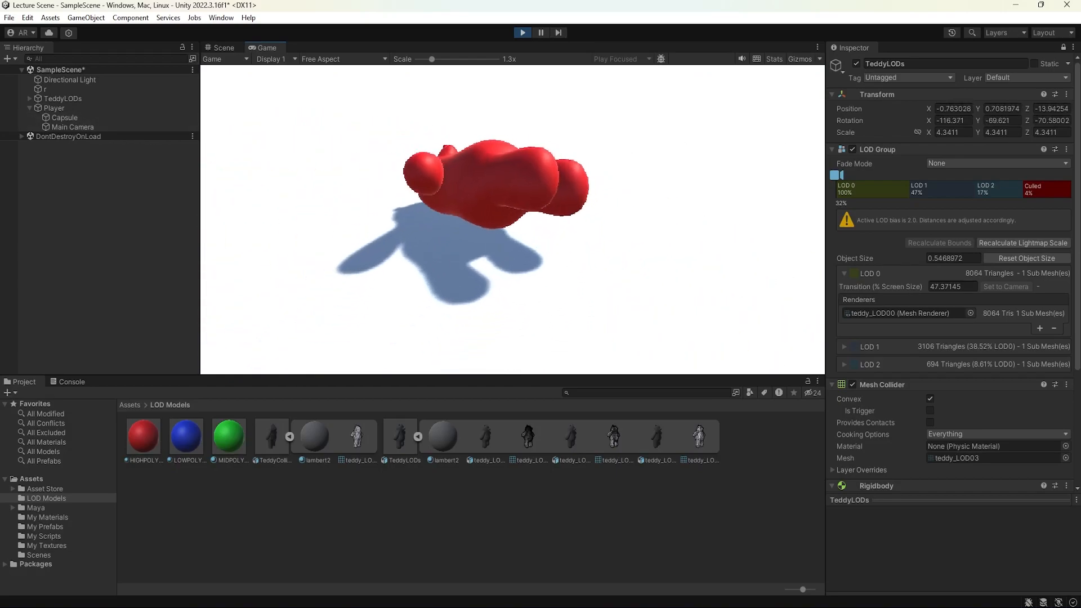
{"action": "key", "text": "w"}
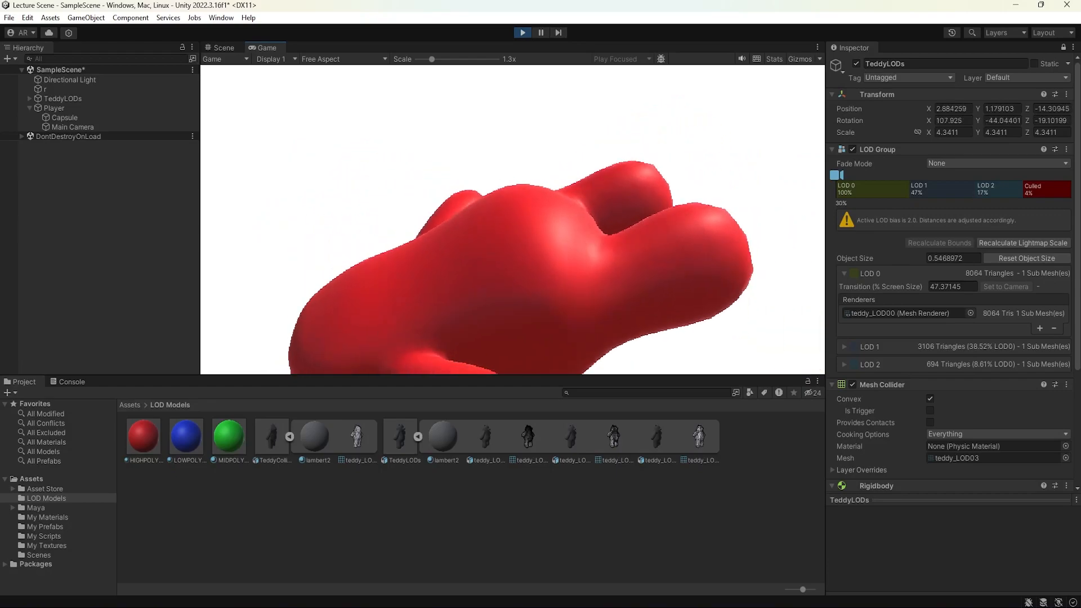
{"action": "key", "text": "w"}
{"action": "key", "text": "w"}
{"action": "key", "text": "w"}
{"action": "key", "text": "w"}
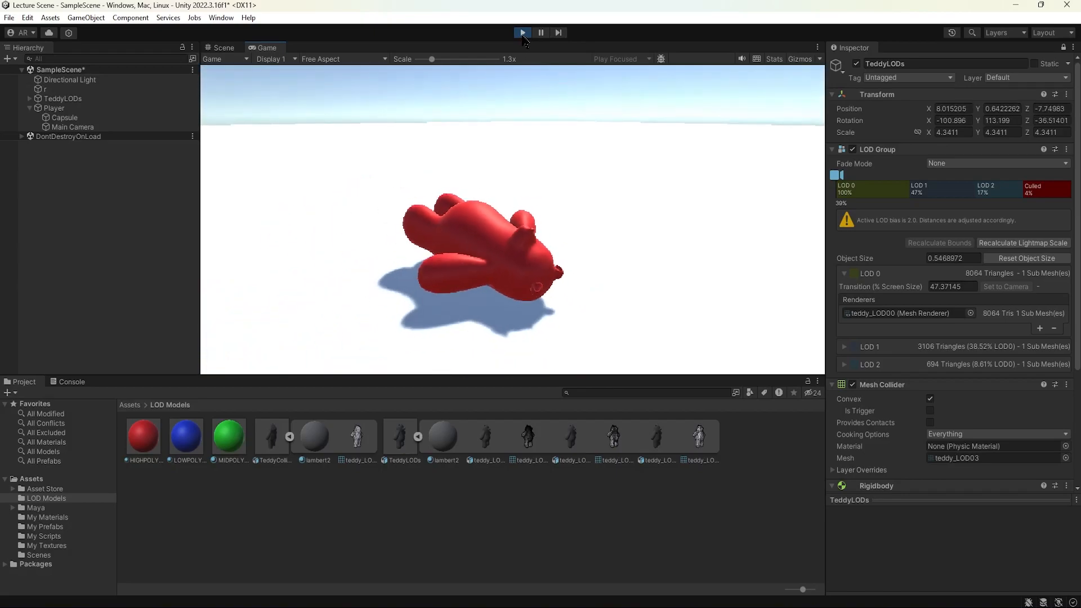
{"action": "left_click", "coordinate": [522, 32]}
{"action": "left_click_drag", "start_coordinate": [461, 188], "coordinate": [545, 168], "text": "alt"}
{"action": "mouse_move", "coordinate": [605, 177]}
{"action": "right_mouse_down", "text": "alt"}
{"action": "mouse_move", "coordinate": [45, 186]}
{"action": "mouse_move", "coordinate": [920, 192]}
{"action": "mouse_move", "coordinate": [110, 187]}
{"action": "mouse_move", "coordinate": [623, 188]}
{"action": "mouse_move", "coordinate": [476, 183]}
{"action": "right_mouse_up", "text": "alt"}
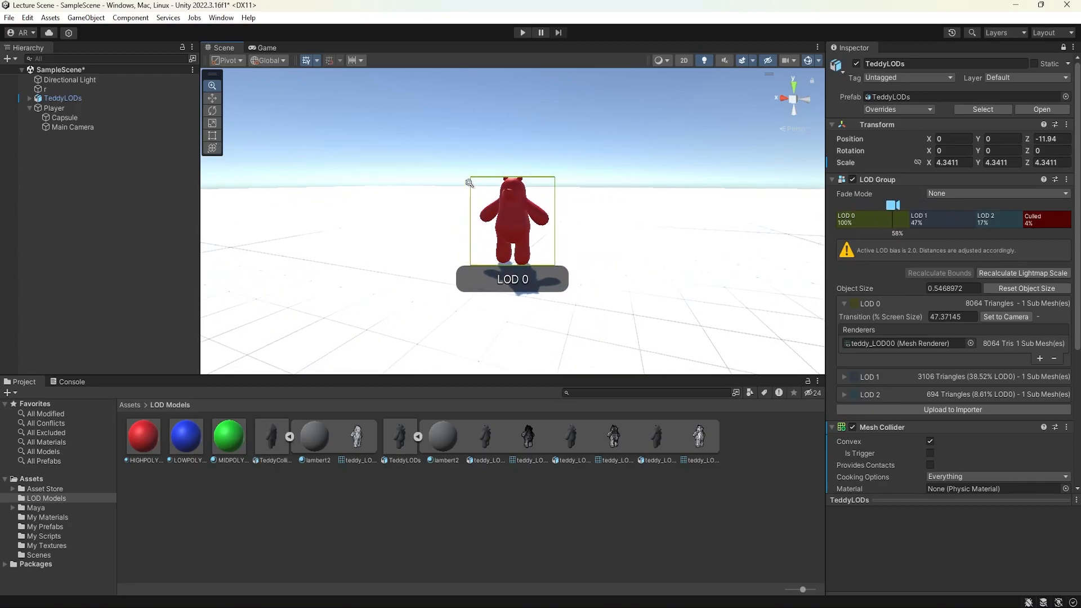
{"action": "mouse_move", "coordinate": [469, 183]}
{"action": "right_mouse_down", "text": "alt"}
{"action": "mouse_move", "coordinate": [338, 181]}
{"action": "mouse_move", "coordinate": [56, 209]}
{"action": "mouse_move", "coordinate": [610, 193]}
{"action": "mouse_move", "coordinate": [411, 193]}
{"action": "mouse_move", "coordinate": [523, 188]}
{"action": "right_mouse_up", "text": "alt"}
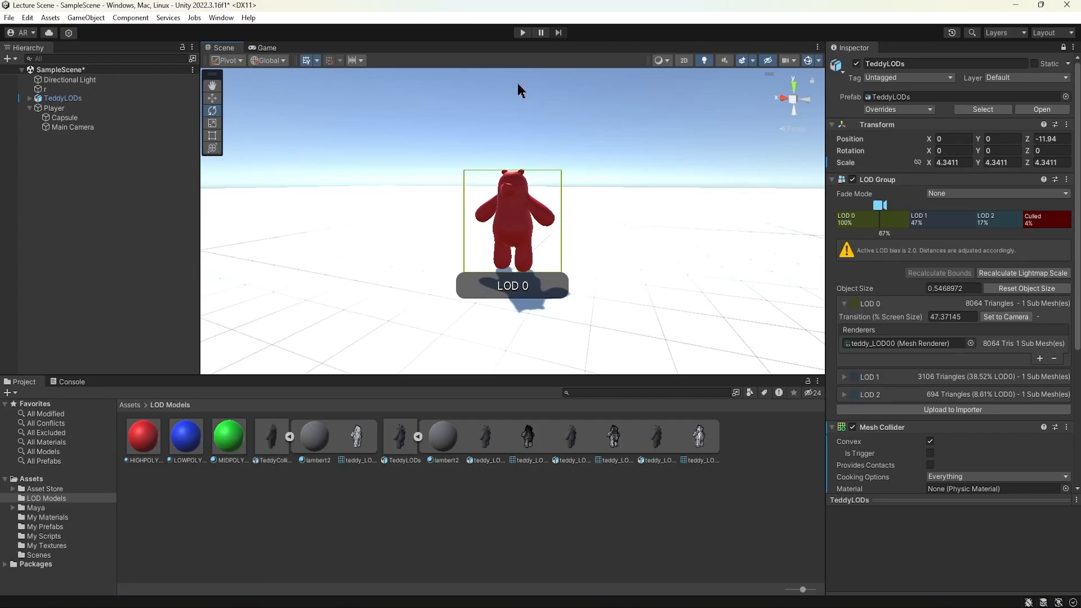